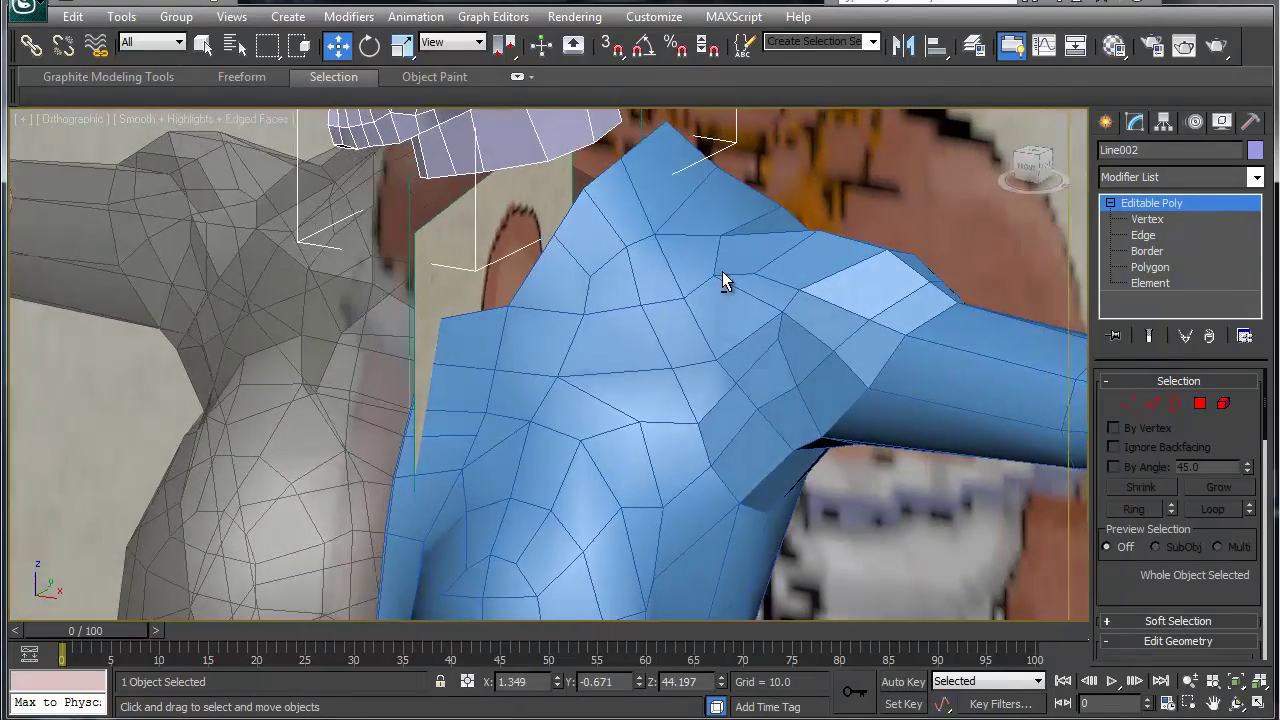
Step: Select the torso mesh and start editing its edges around the neck opening
{"action": "left_click", "coordinate": [688, 287]}
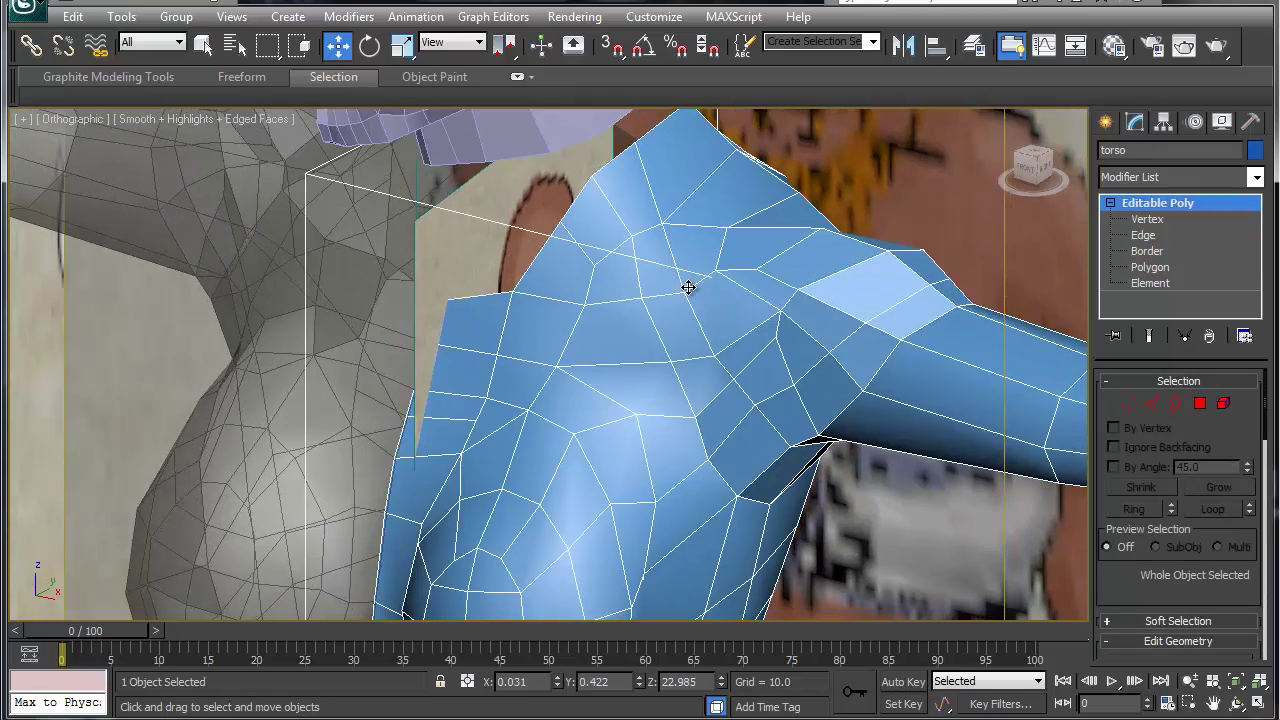
{"action": "scroll", "coordinate": [657, 419], "scroll_direction": "down", "scroll_amount": 6}
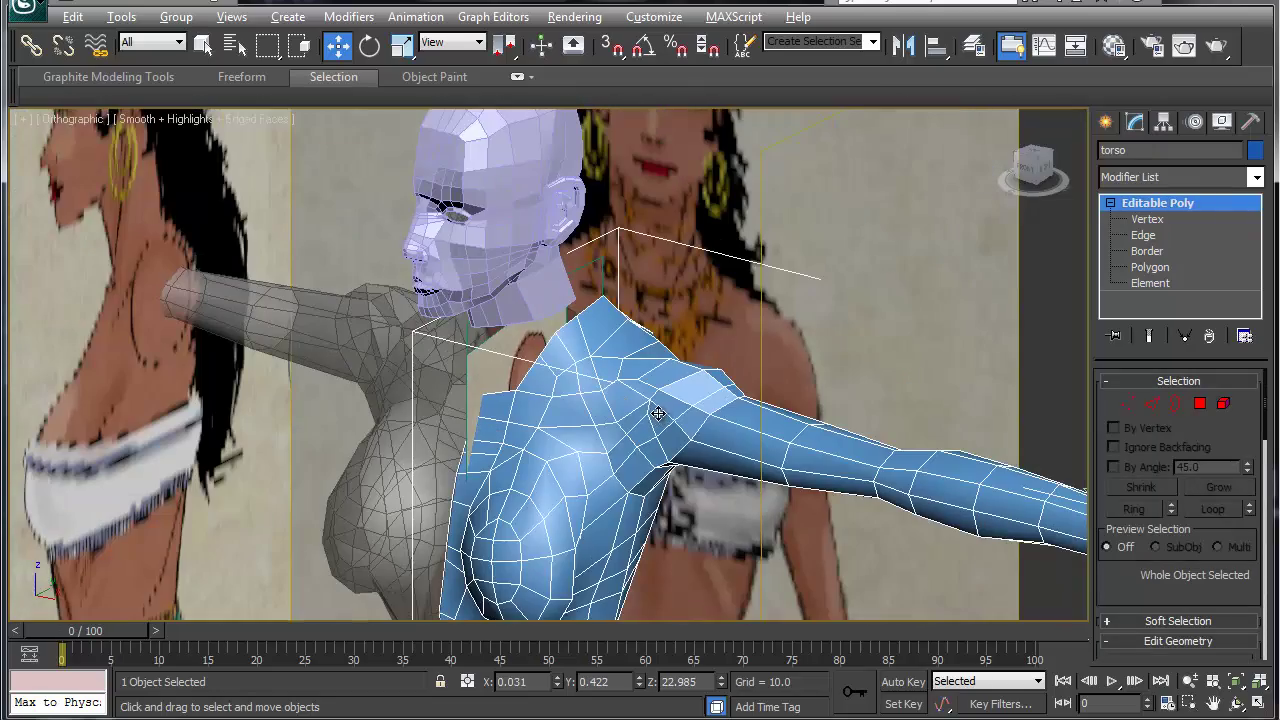
{"action": "mouse_move", "coordinate": [658, 413]}
{"action": "middle_mouse_down", "text": "alt"}
{"action": "mouse_move", "coordinate": [620, 410]}
{"action": "mouse_move", "coordinate": [674, 394]}
{"action": "mouse_move", "coordinate": [664, 412]}
{"action": "middle_mouse_up", "text": "alt"}
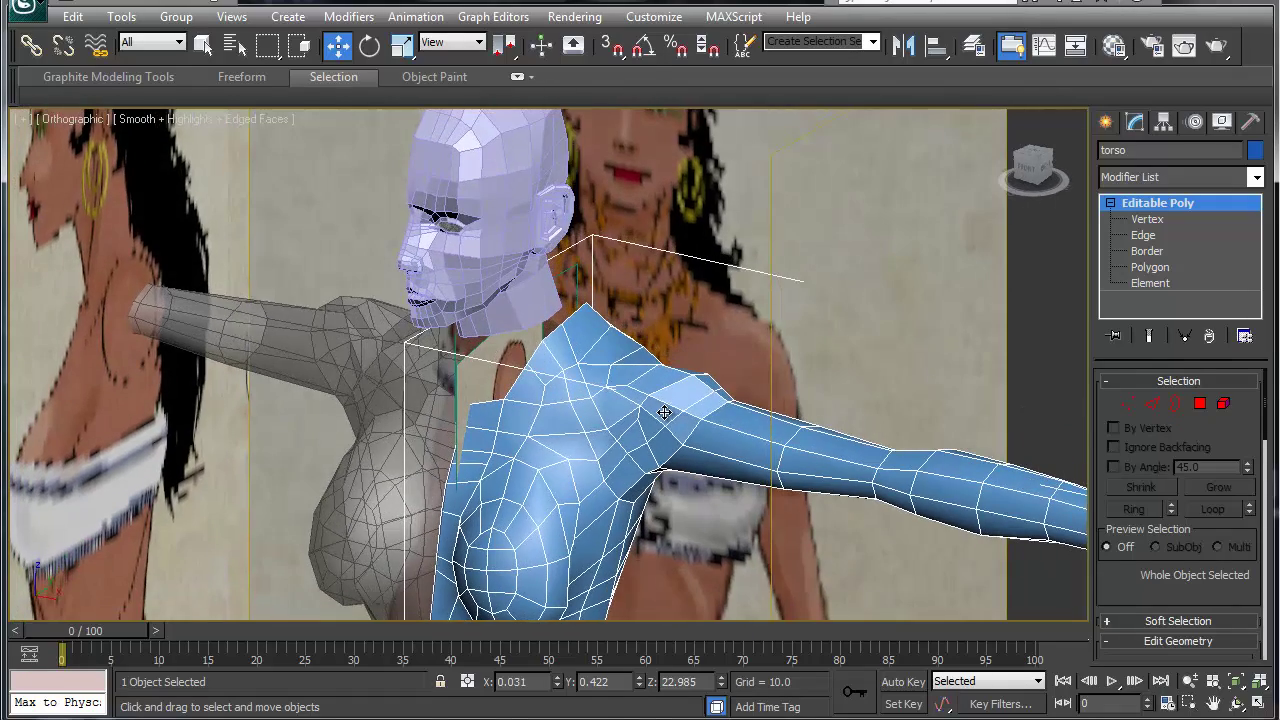
{"action": "scroll", "coordinate": [626, 437], "scroll_direction": "up", "scroll_amount": 5}
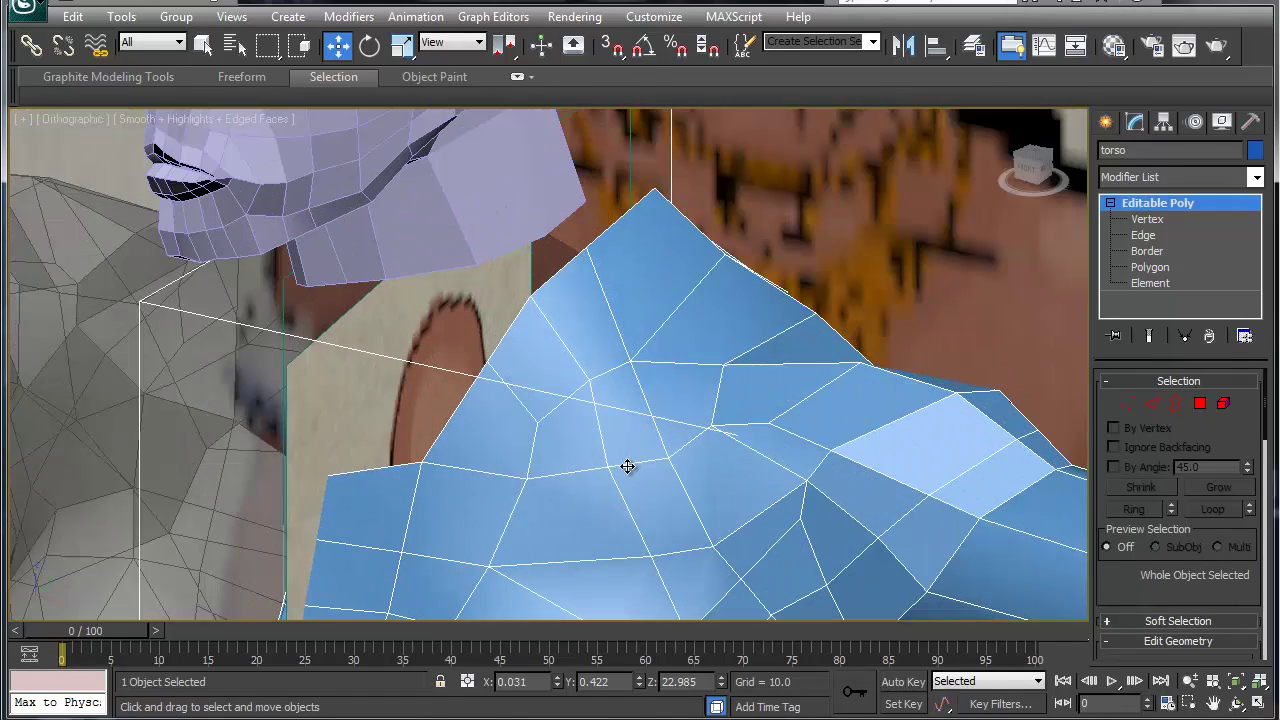
{"action": "left_click", "coordinate": [1146, 219]}
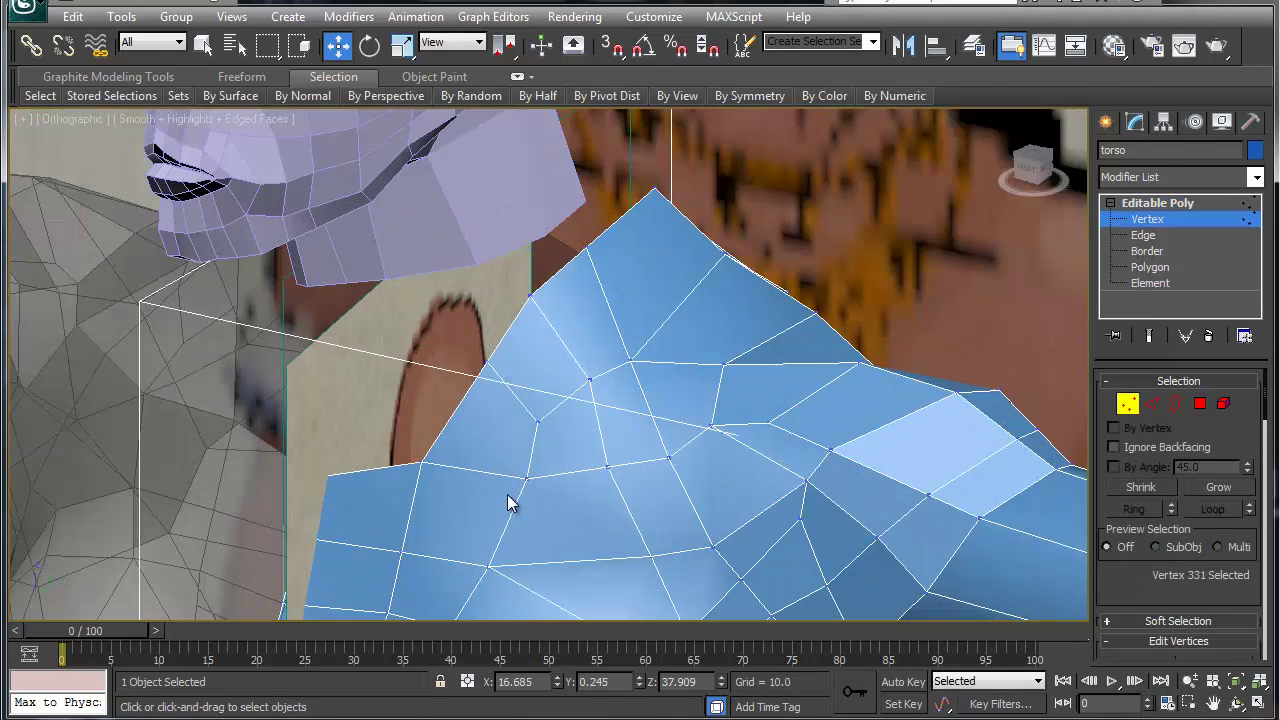
{"action": "middle_click_drag", "start_coordinate": [607, 450], "coordinate": [508, 457], "text": "alt"}
{"action": "left_click", "coordinate": [613, 462]}
{"action": "key", "text": "2"}
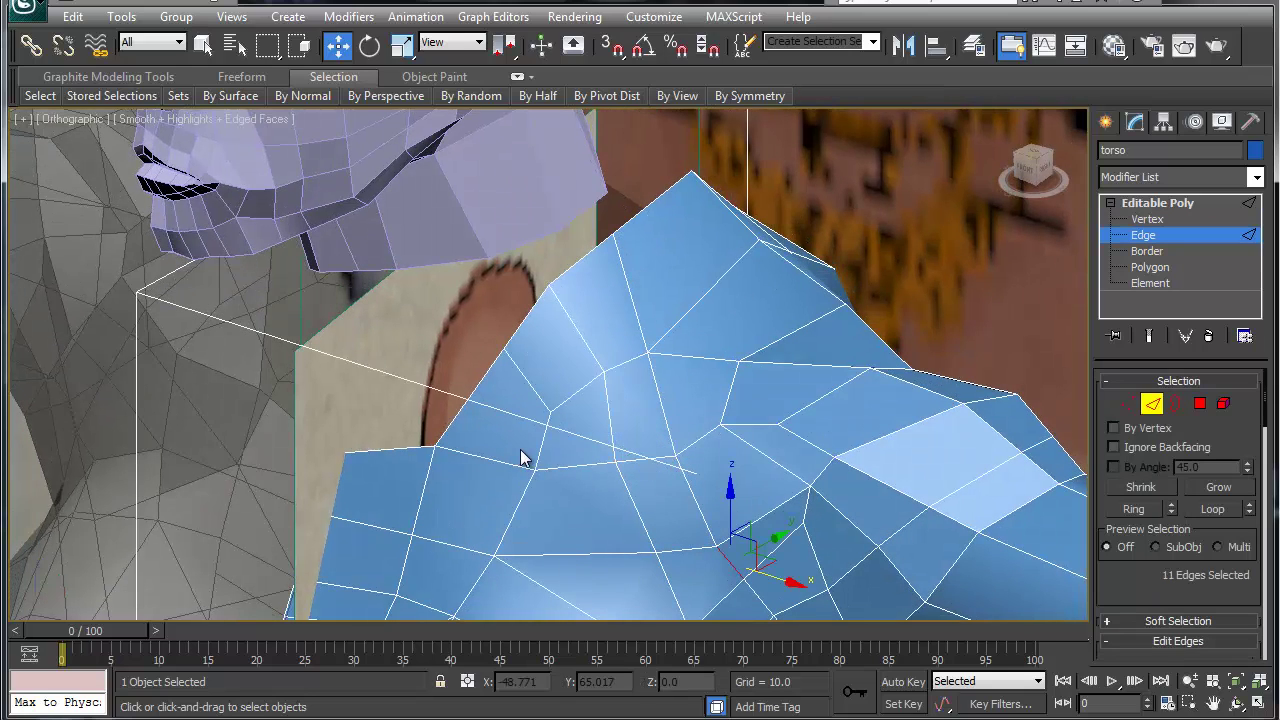
Step: Select five torso edges running from the neck opening across the collarbone toward the shoulder
{"action": "left_click", "coordinate": [540, 450]}
{"action": "key", "text": "alt+r"}
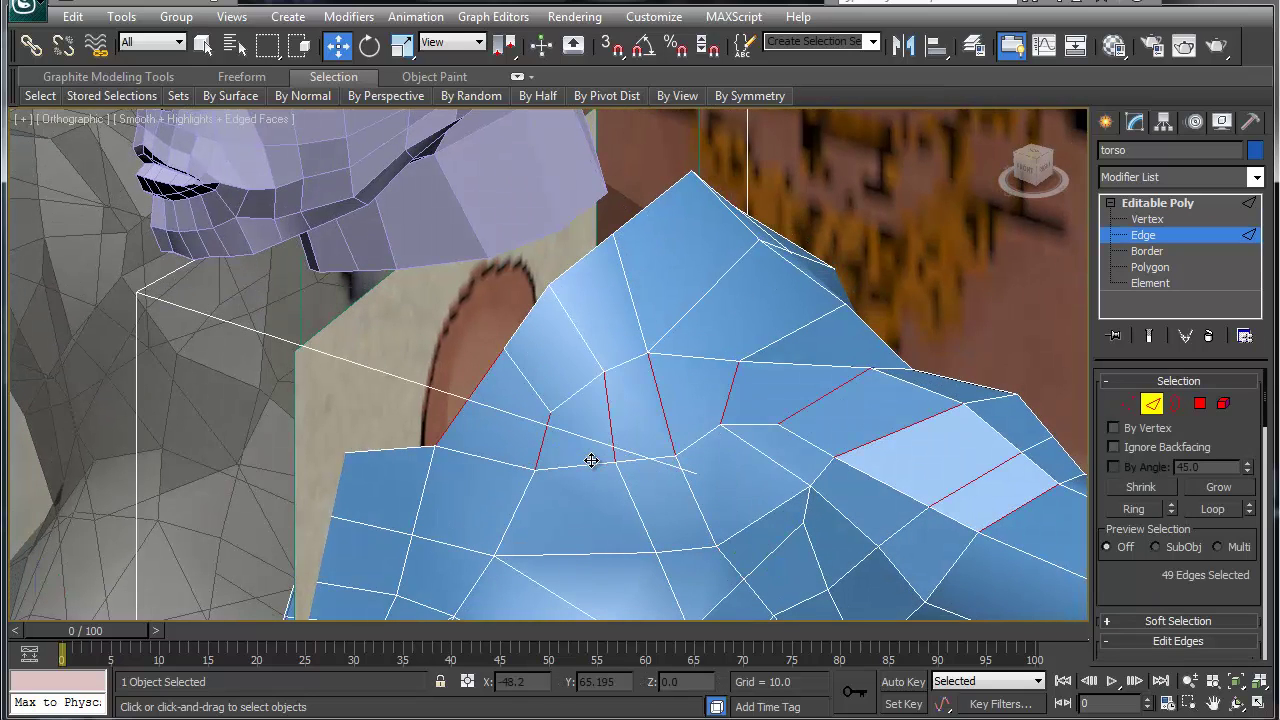
{"action": "left_click", "coordinate": [473, 428]}
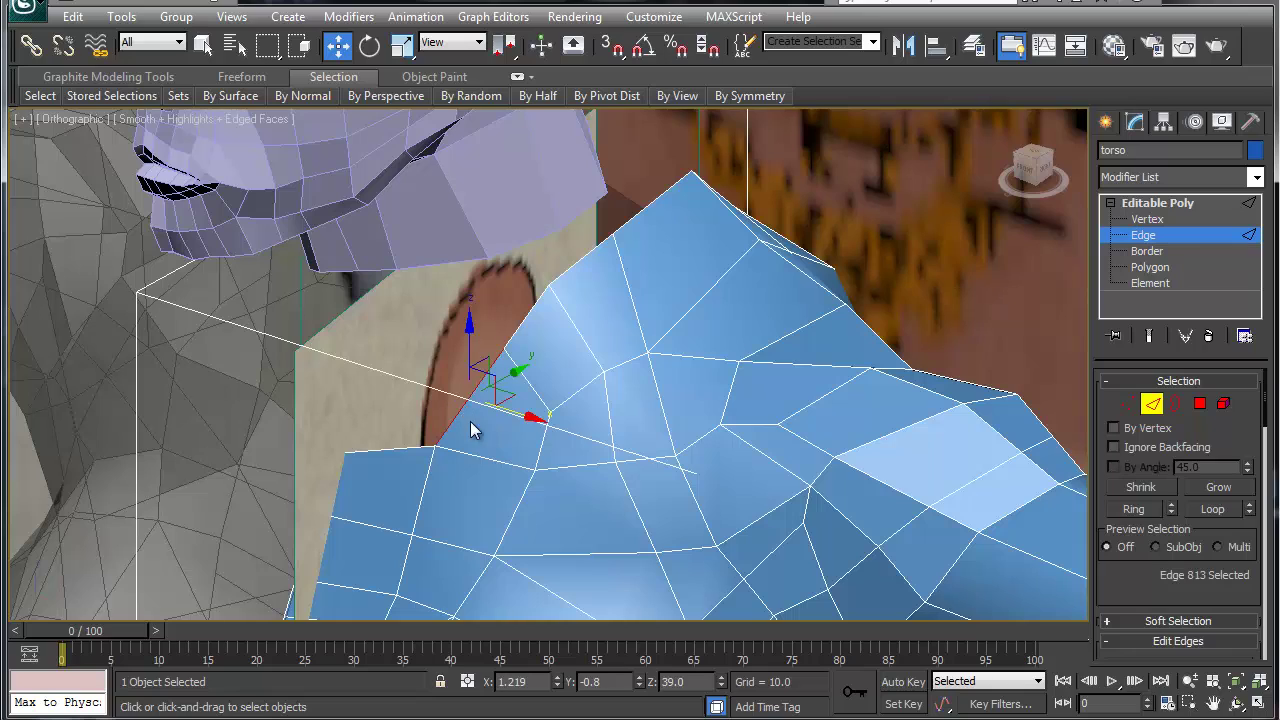
{"action": "left_click", "coordinate": [543, 440], "text": "ctrl"}
{"action": "left_click", "coordinate": [608, 430], "text": "ctrl"}
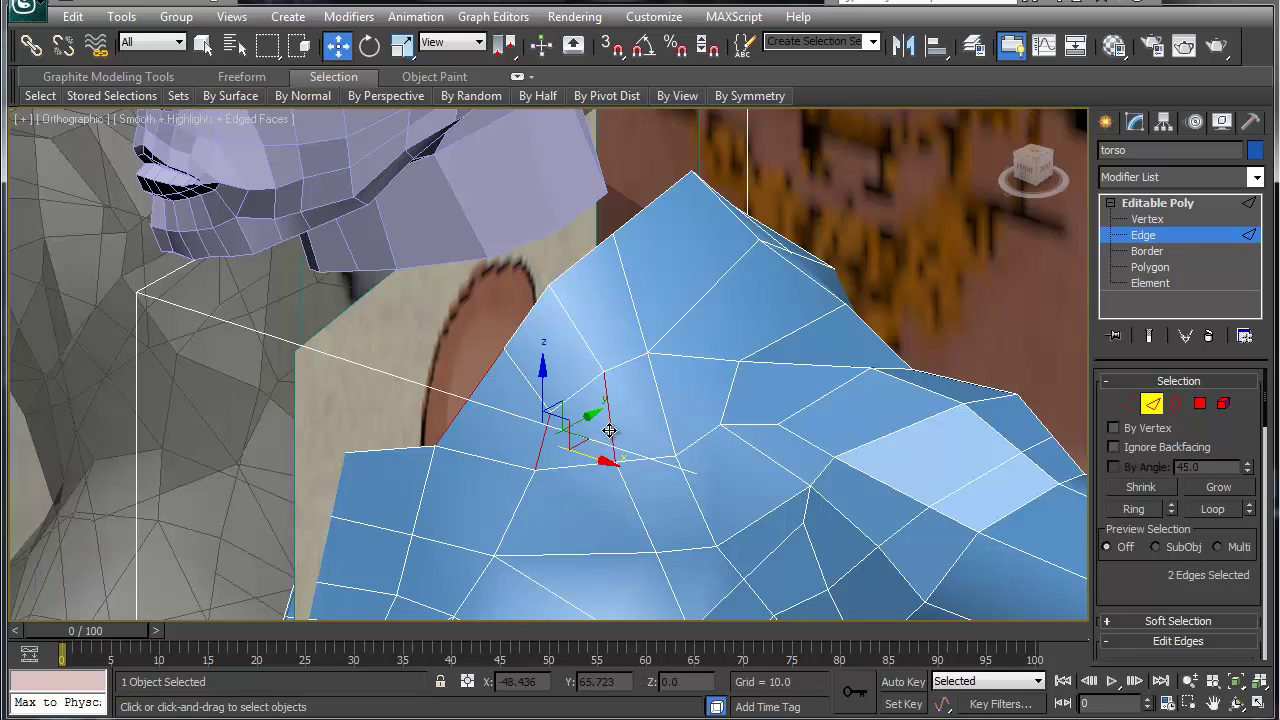
{"action": "left_click", "coordinate": [663, 407], "text": "ctrl"}
{"action": "left_click", "coordinate": [714, 358], "text": "ctrl"}
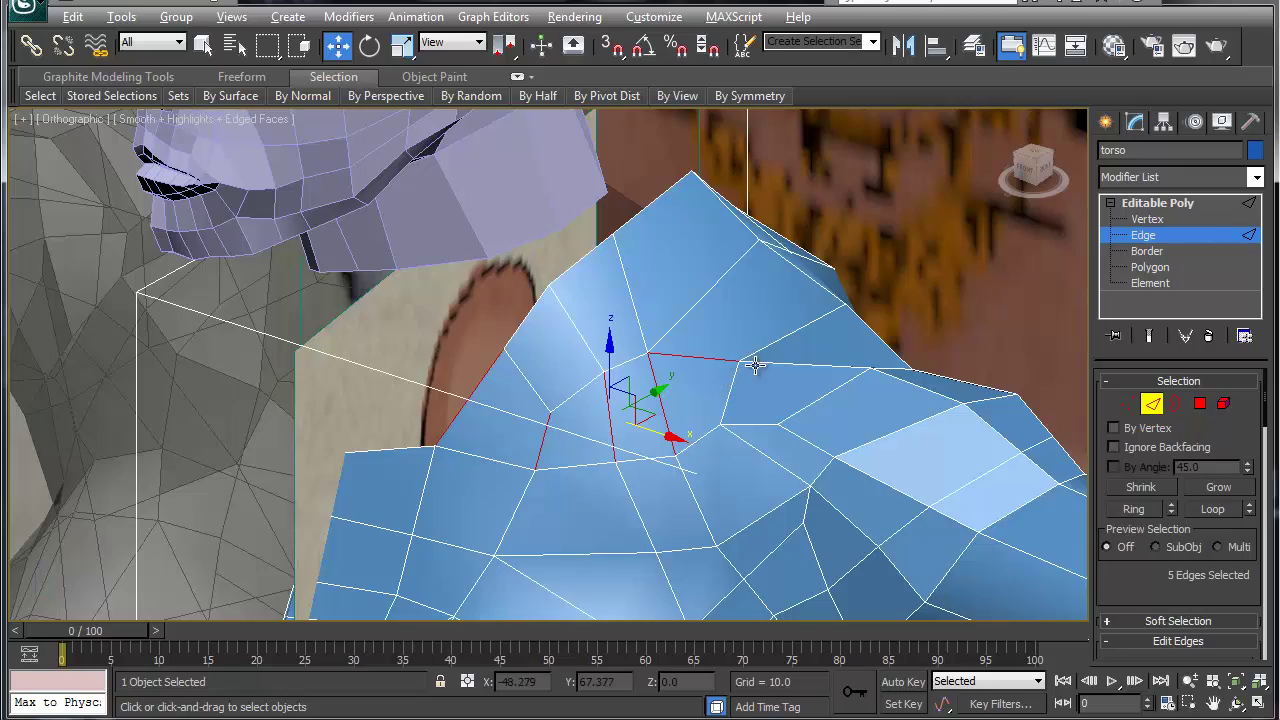
Step: Examine the gap between the head's neck and the torso from behind and in the front view
{"action": "middle_click_drag", "start_coordinate": [784, 366], "coordinate": [466, 363], "text": "alt"}
{"action": "scroll", "coordinate": [658, 415], "scroll_direction": "down", "scroll_amount": 6}
{"action": "scroll", "coordinate": [563, 420], "scroll_direction": "up", "scroll_amount": 7}
{"action": "scroll", "coordinate": [658, 401], "scroll_direction": "down", "scroll_amount": 6}
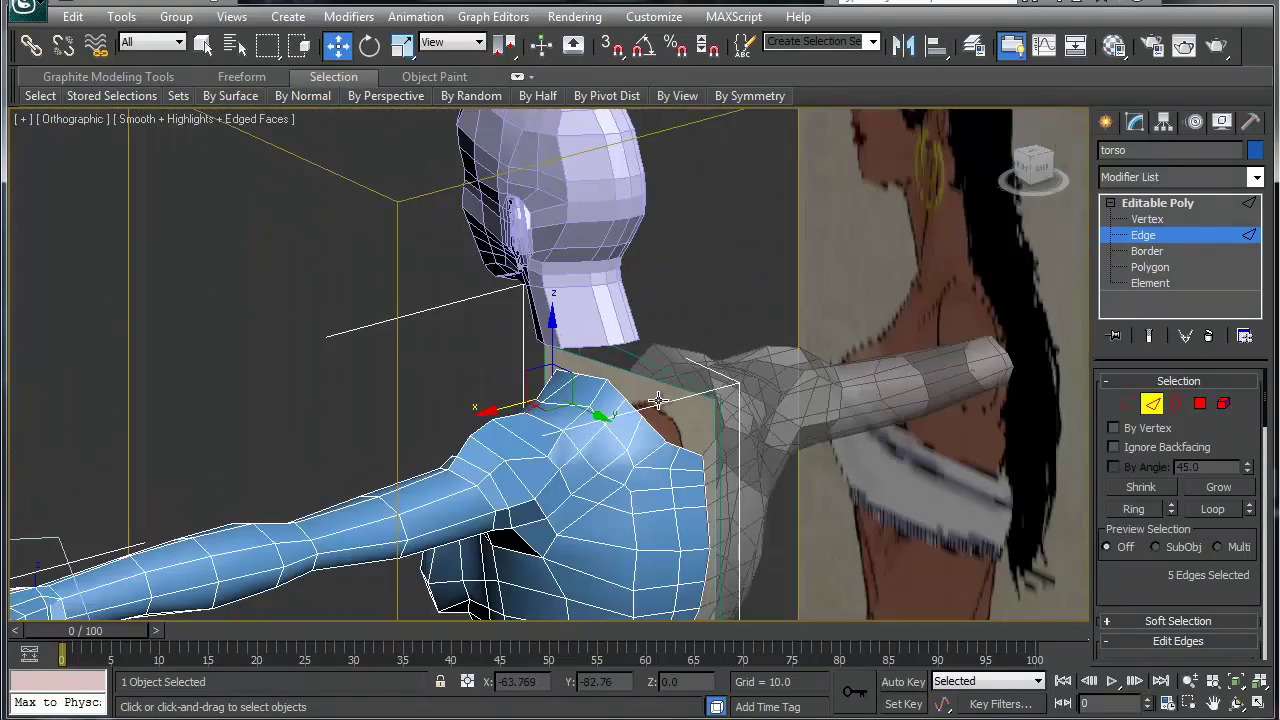
{"action": "middle_click_drag", "start_coordinate": [658, 400], "coordinate": [949, 365], "text": "alt"}
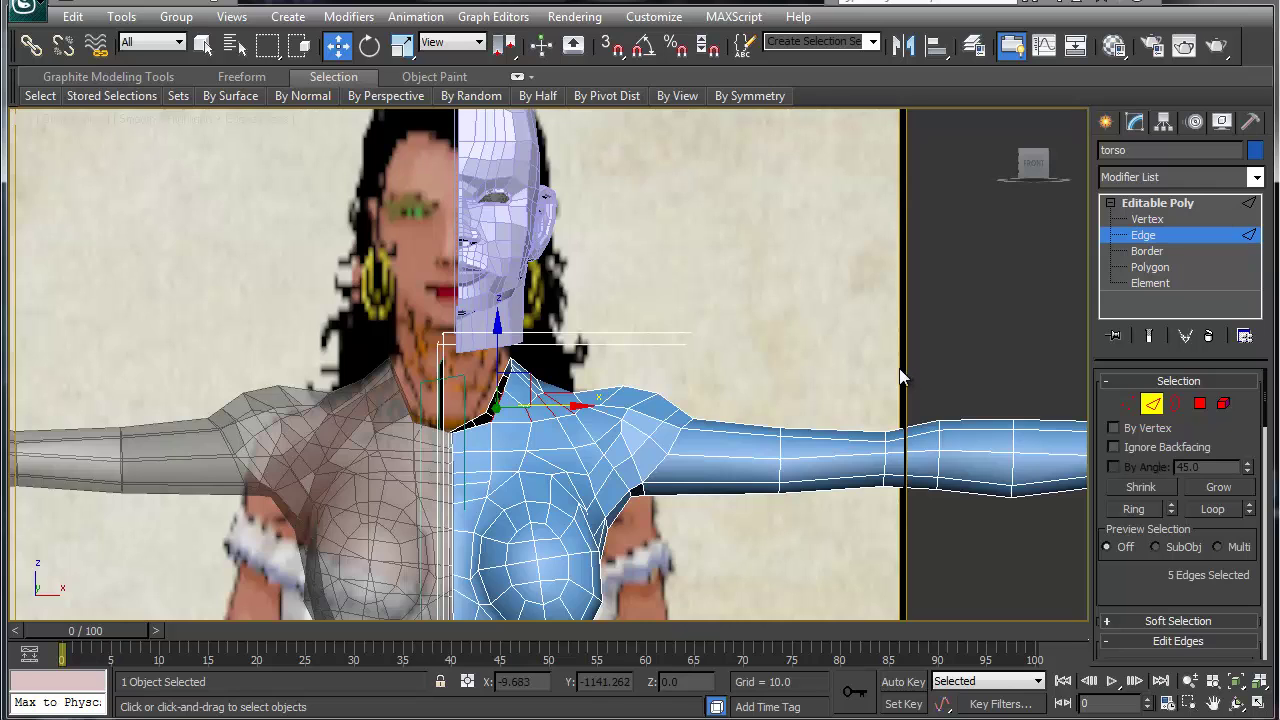
{"action": "key", "text": "f"}
{"action": "key", "text": "z"}
{"action": "scroll", "coordinate": [677, 272], "scroll_direction": "down", "scroll_amount": 4}
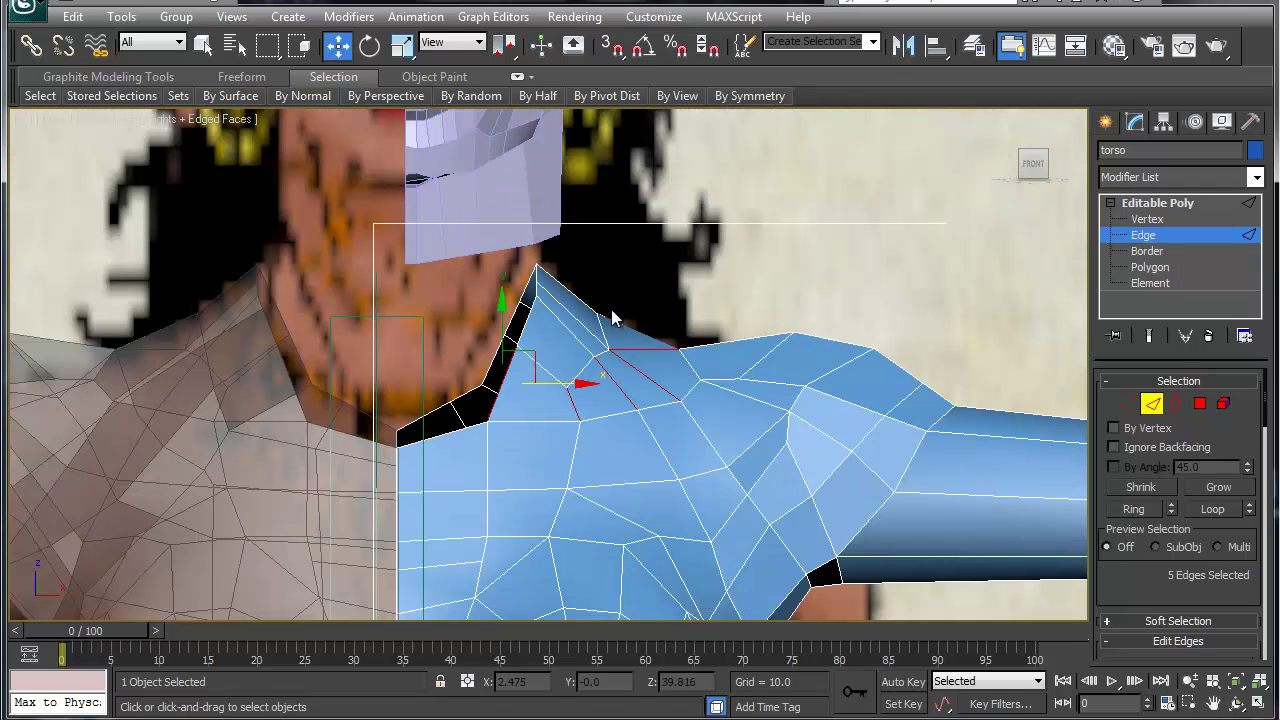
{"action": "middle_click_drag", "start_coordinate": [607, 313], "coordinate": [650, 537]}
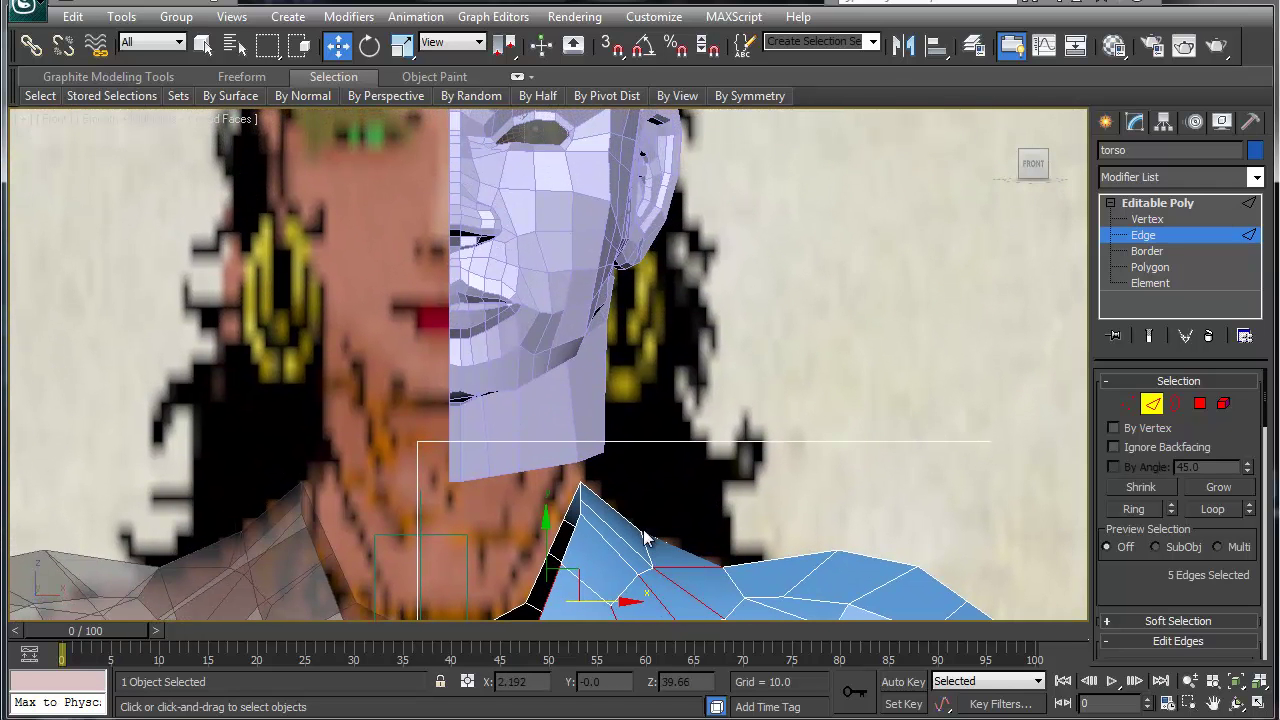
{"action": "scroll", "coordinate": [645, 538], "scroll_direction": "down", "scroll_amount": 5}
{"action": "scroll", "coordinate": [630, 512], "scroll_direction": "up", "scroll_amount": 2}
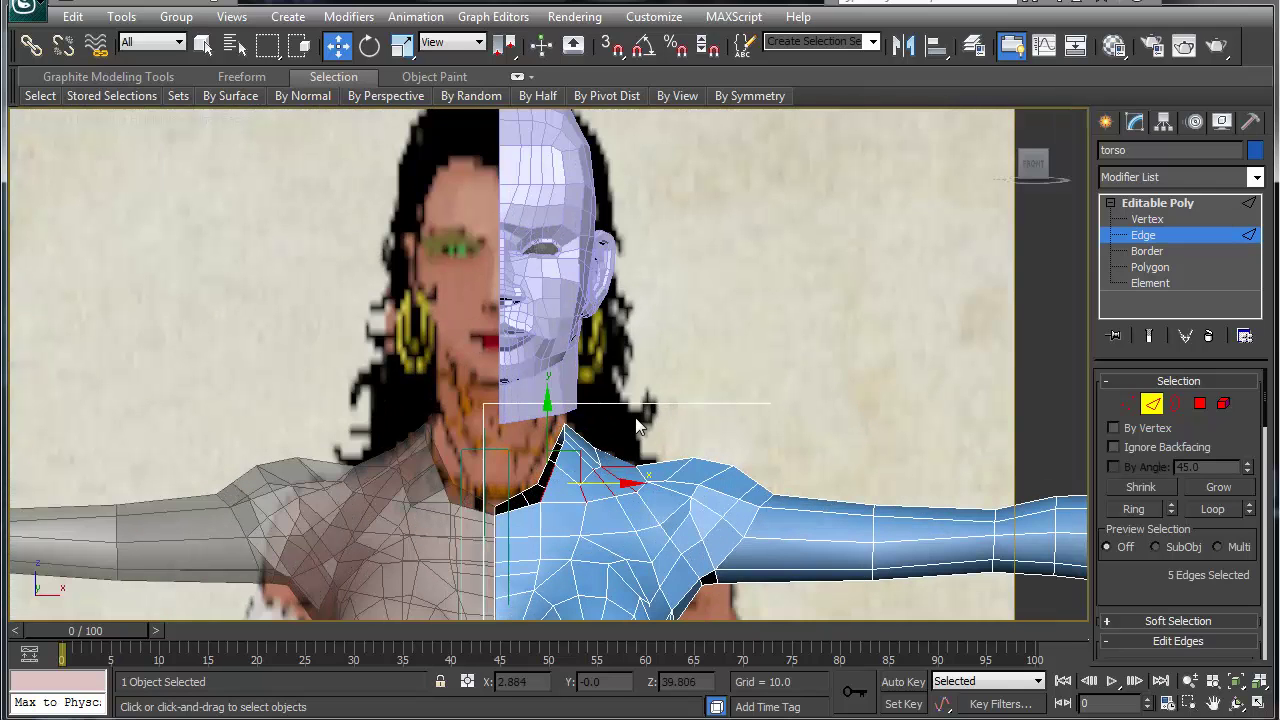
Step: Clear the edge selection, leave edge editing on the torso and select the head mesh
{"action": "left_click", "coordinate": [540, 392]}
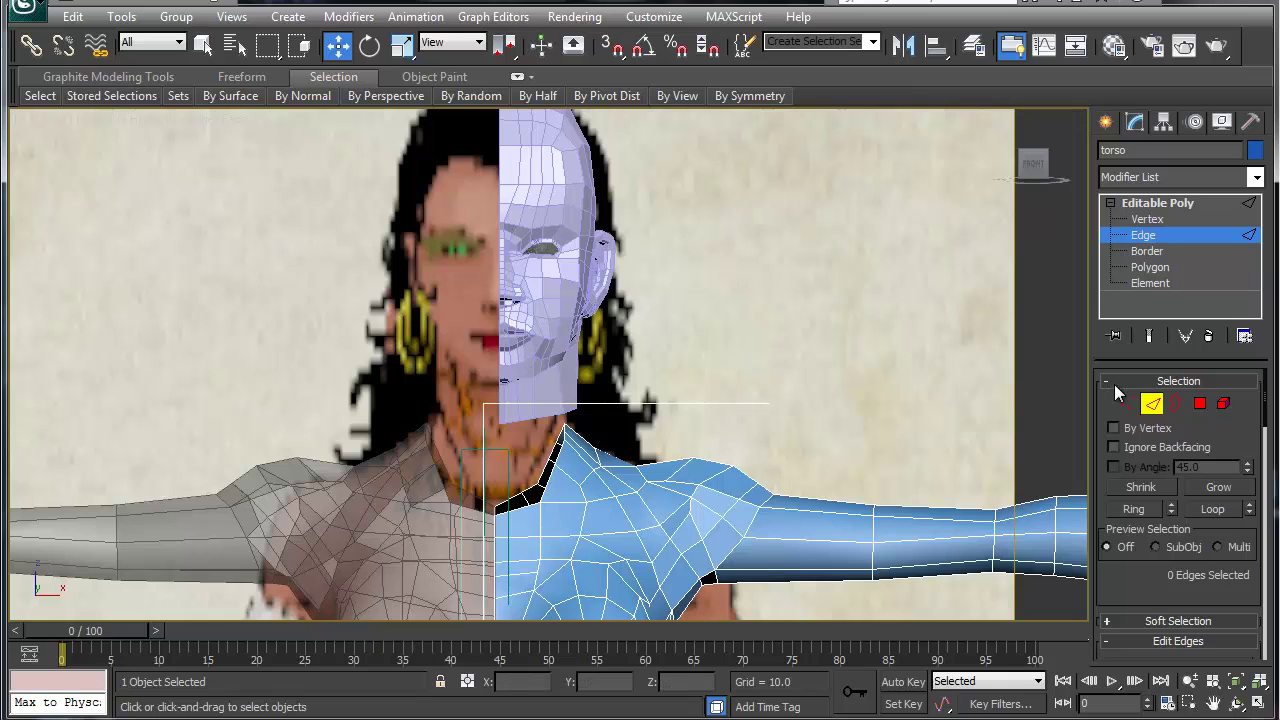
{"action": "left_click", "coordinate": [1150, 404]}
{"action": "left_click", "coordinate": [538, 352]}
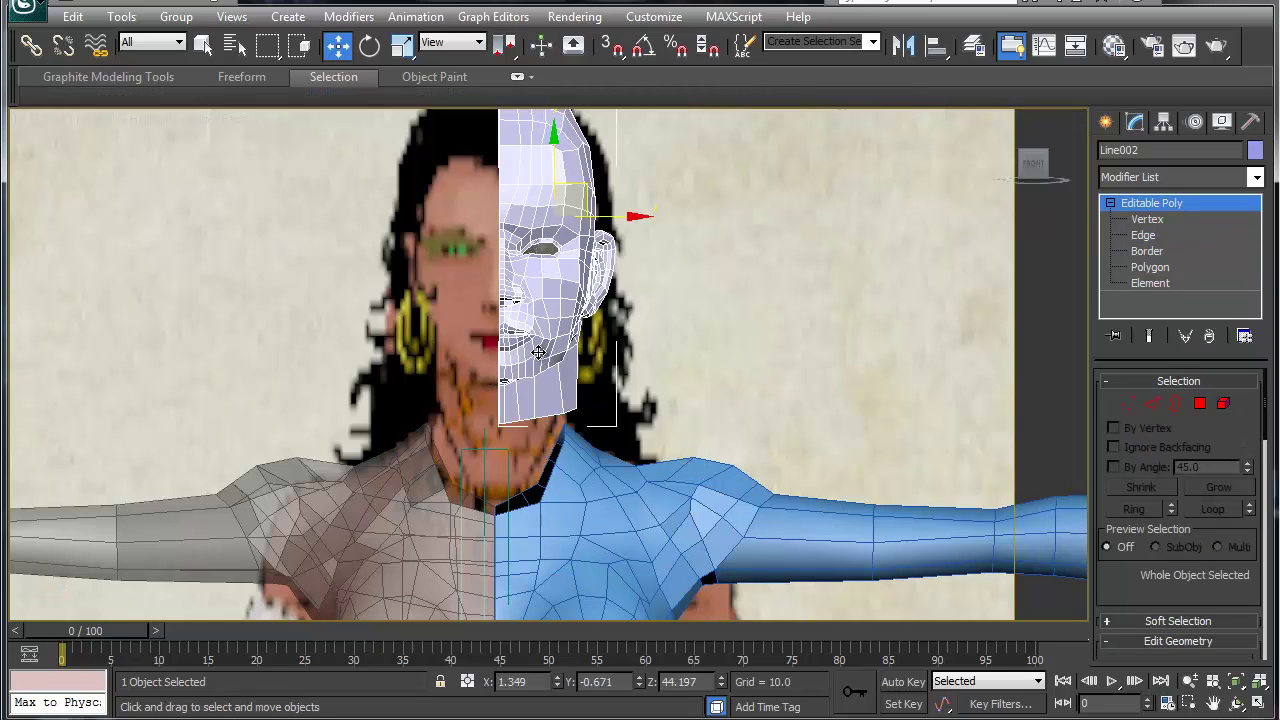
{"action": "mouse_move", "coordinate": [584, 184]}
{"action": "left_mouse_down"}
{"action": "mouse_move", "coordinate": [584, 209]}
{"action": "mouse_move", "coordinate": [583, 188]}
{"action": "mouse_move", "coordinate": [542, 196]}
{"action": "mouse_move", "coordinate": [580, 204]}
{"action": "mouse_move", "coordinate": [593, 189]}
{"action": "left_mouse_up"}
{"action": "middle_click_drag", "start_coordinate": [557, 436], "coordinate": [530, 399]}
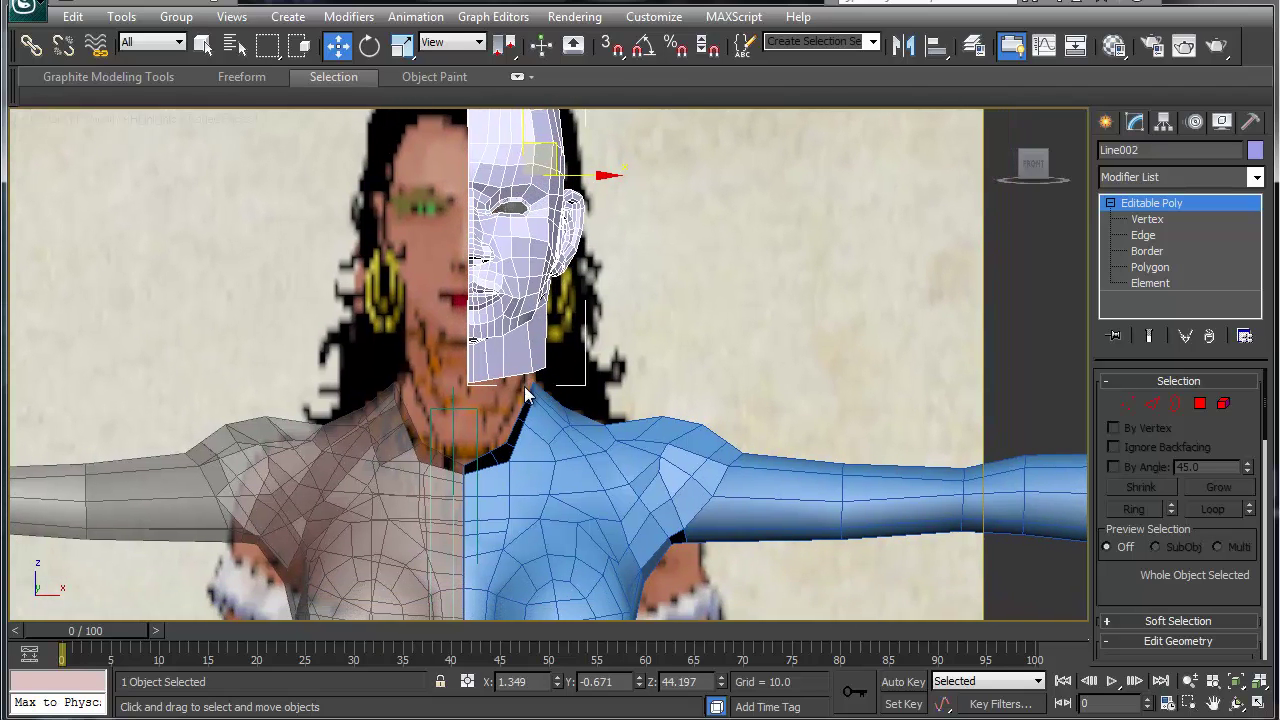
{"action": "middle_click_drag", "start_coordinate": [562, 446], "coordinate": [517, 380]}
{"action": "scroll", "coordinate": [486, 466], "scroll_direction": "up", "scroll_amount": 5}
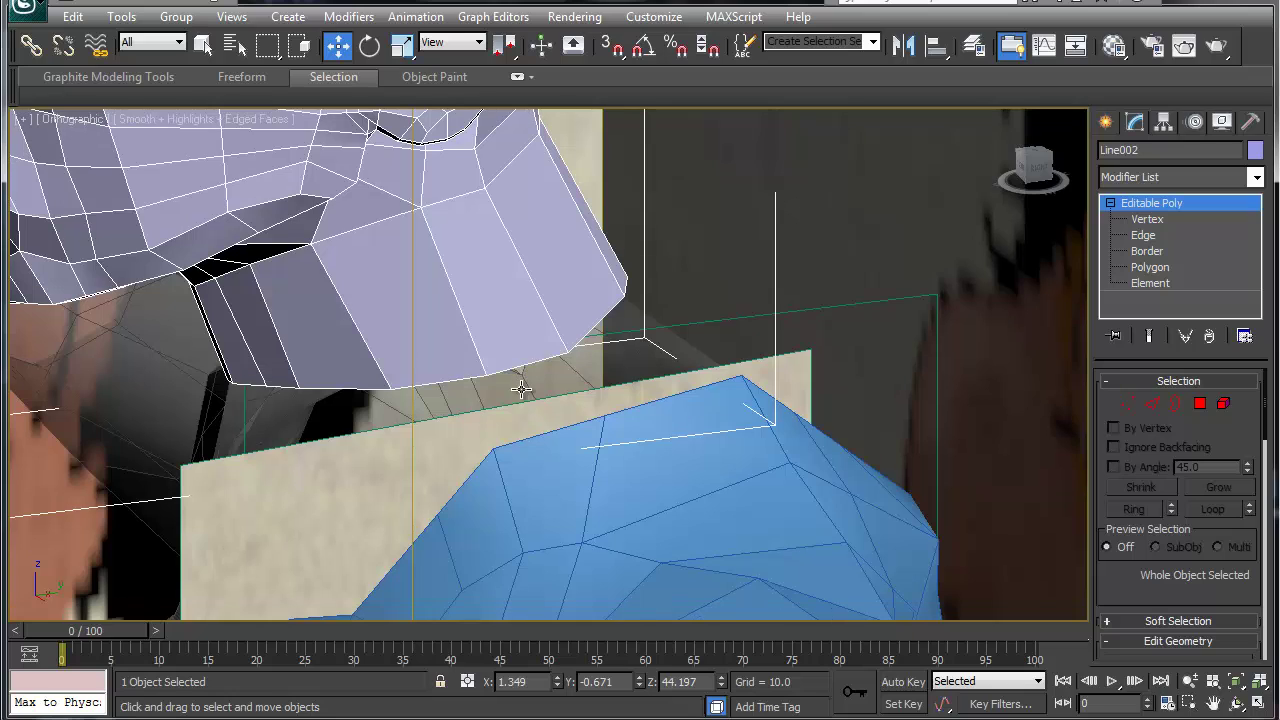
Step: Attach the head mesh to the torso so both form one editable poly object
{"action": "left_click", "coordinate": [579, 440]}
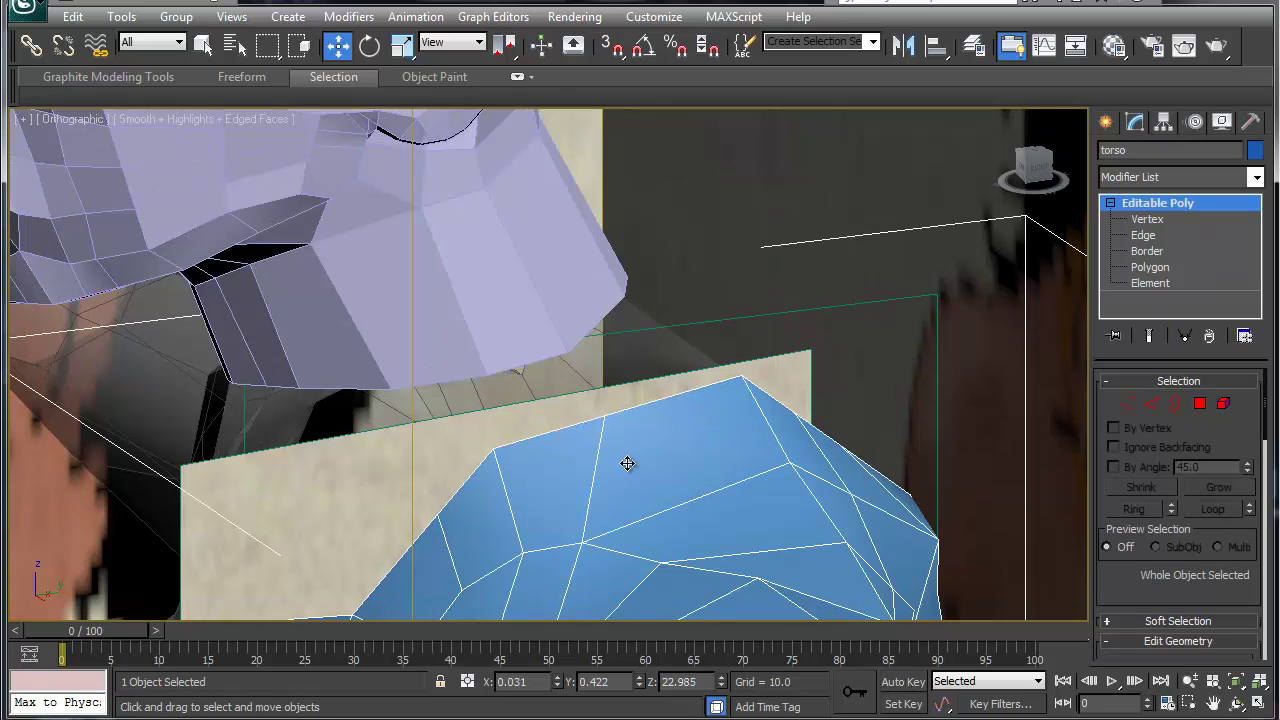
{"action": "scroll", "coordinate": [1105, 578], "scroll_direction": "down", "scroll_amount": 4}
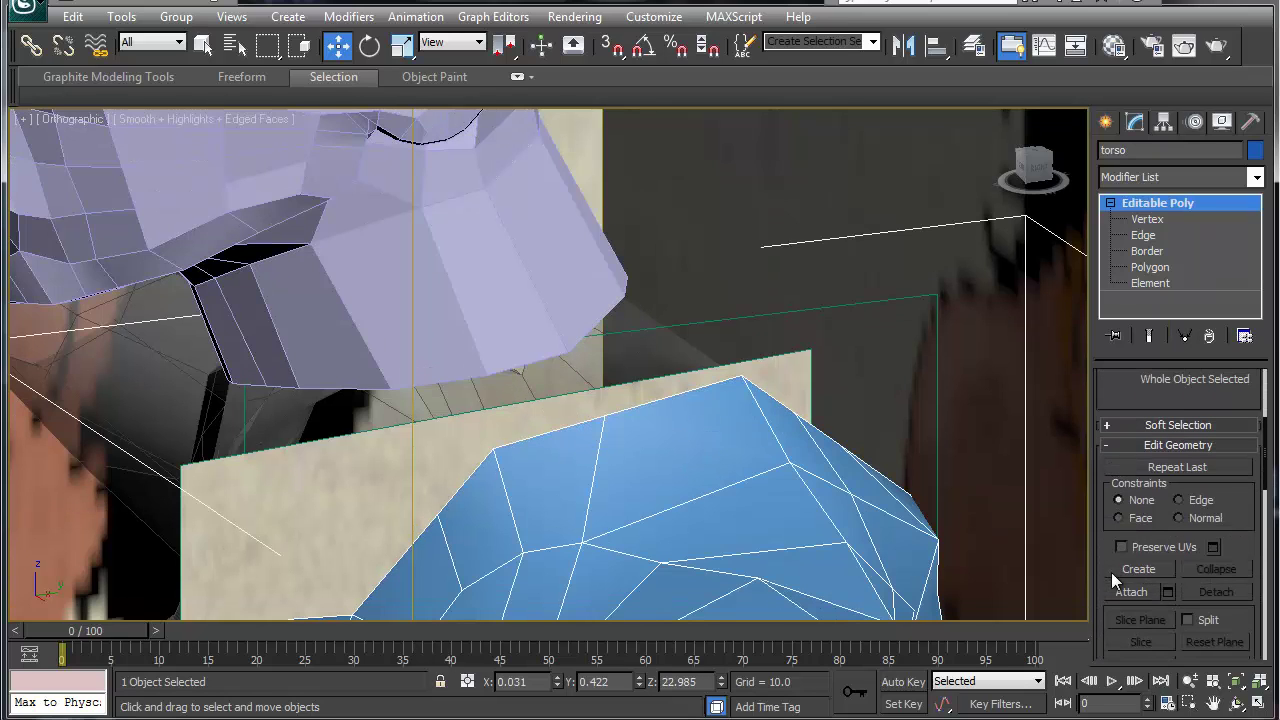
{"action": "left_click", "coordinate": [1130, 592]}
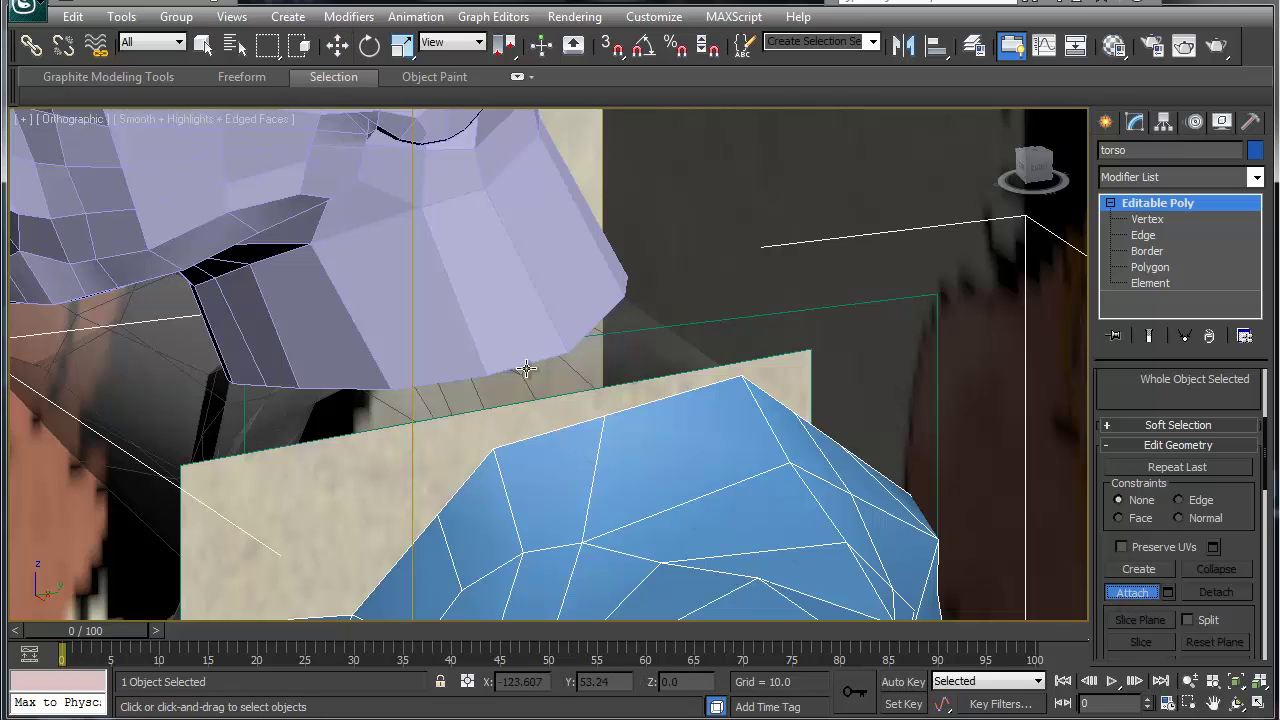
{"action": "left_click", "coordinate": [541, 305]}
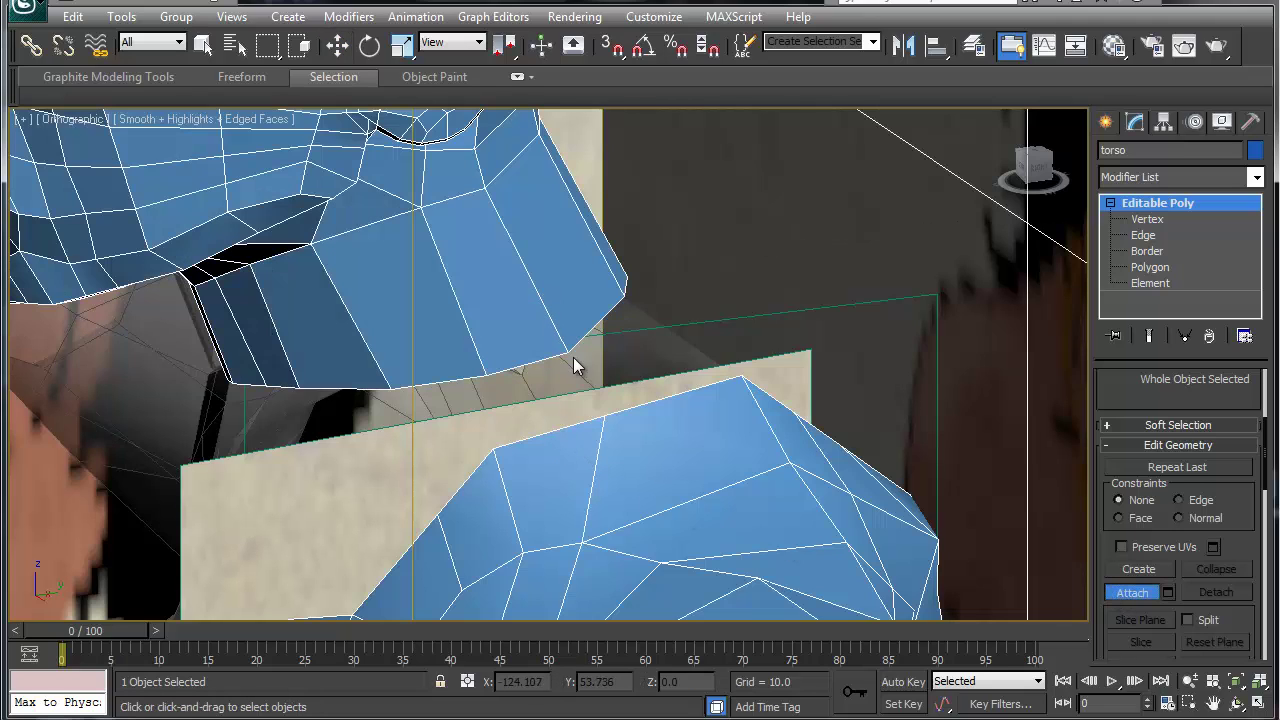
{"action": "left_click", "coordinate": [1132, 592]}
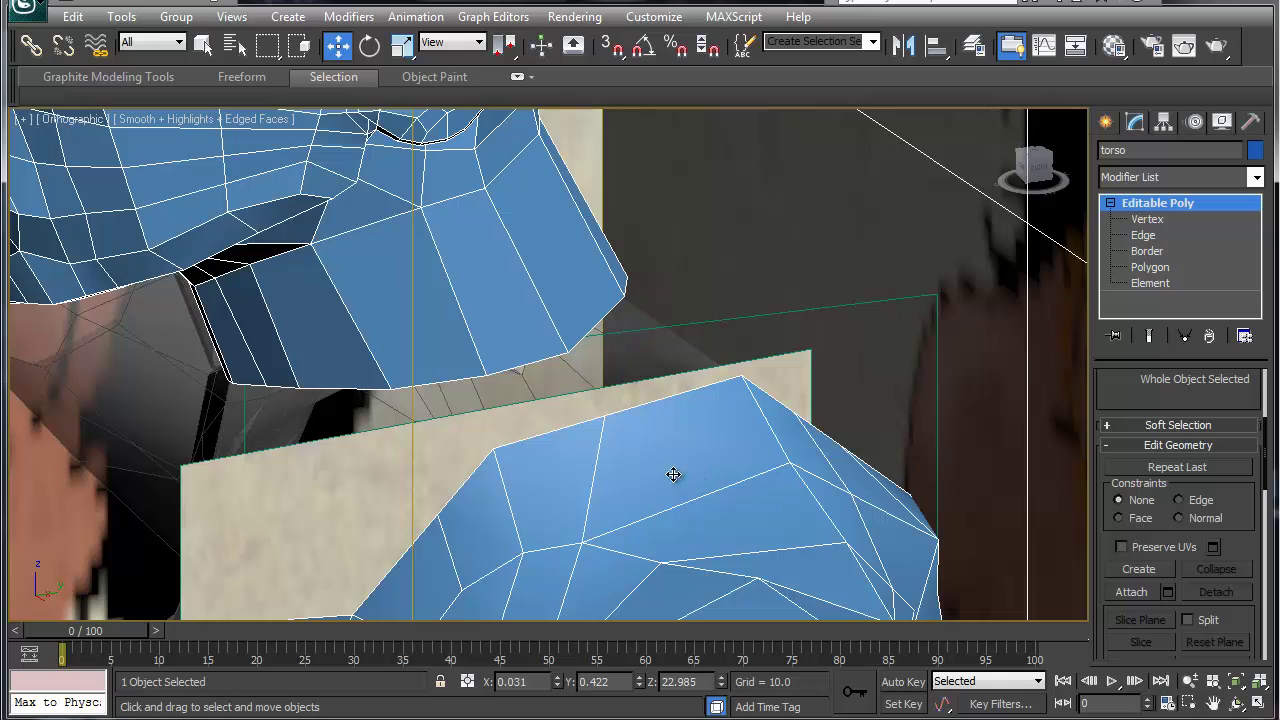
Step: Bridge the torso's border edge beside the peak of the neck opening to the facing lower border edge of the neck
{"action": "key", "text": "2"}
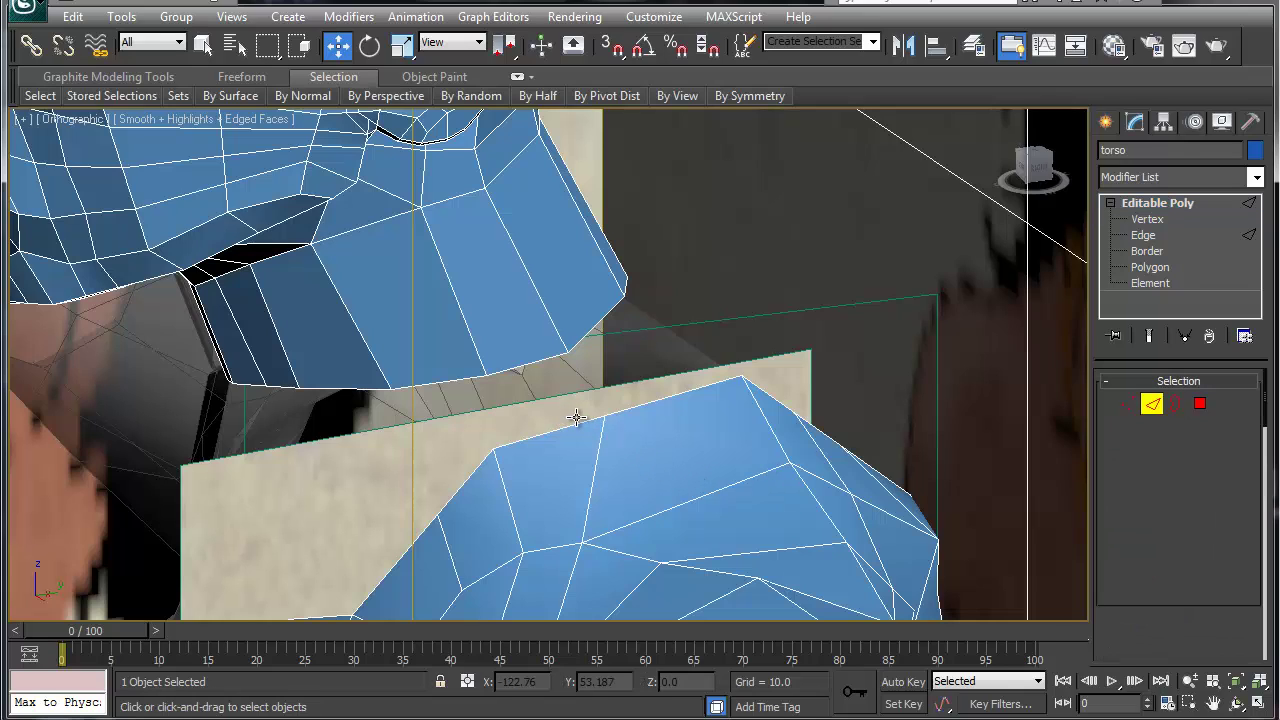
{"action": "left_click", "coordinate": [541, 432]}
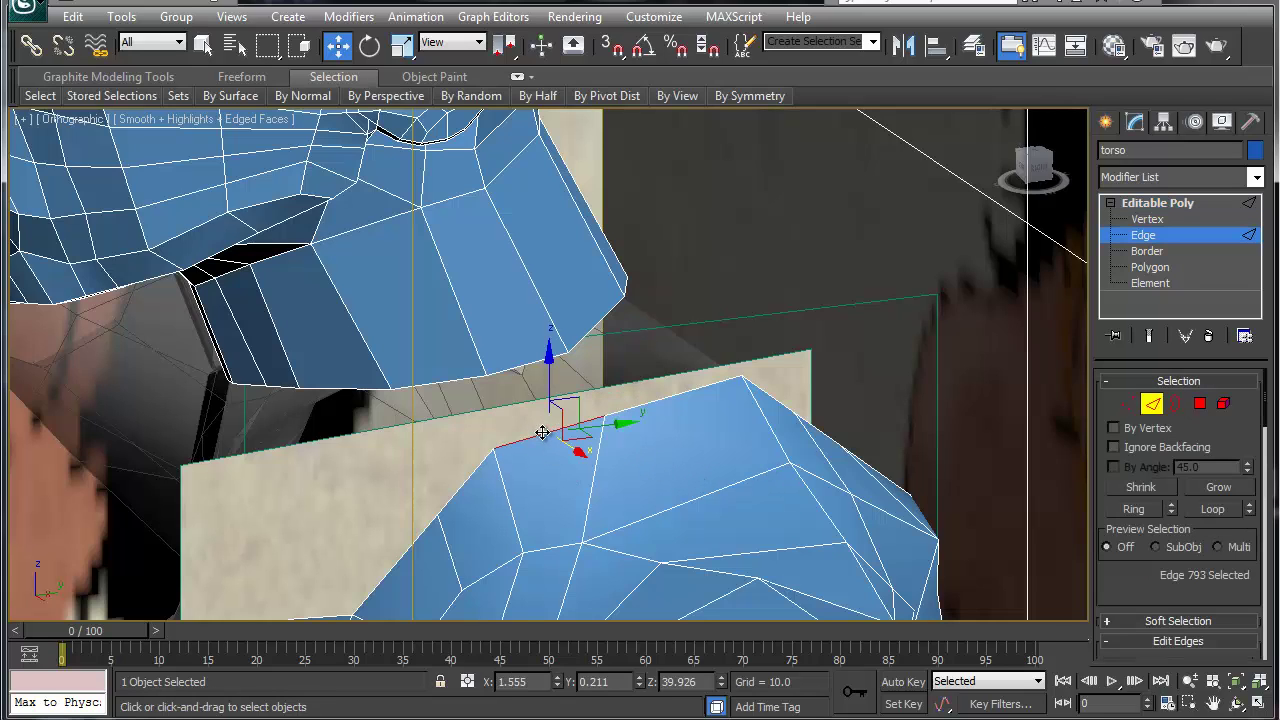
{"action": "right_click", "coordinate": [541, 432]}
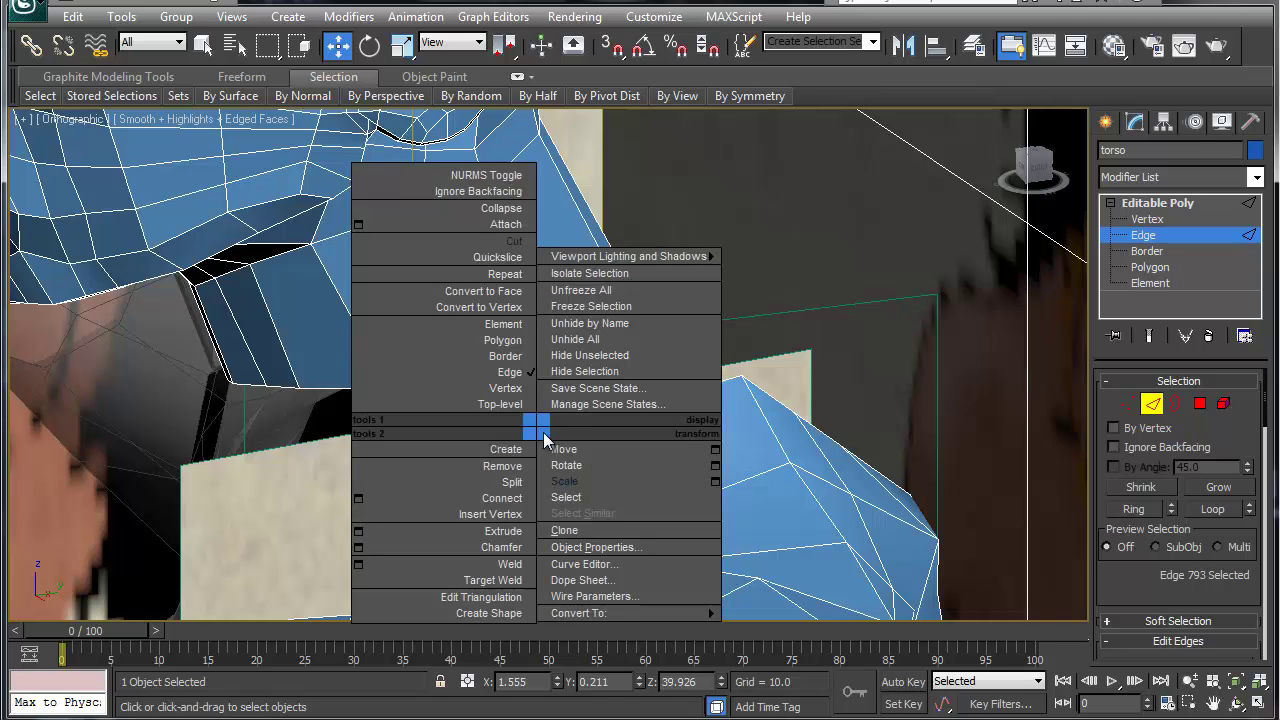
{"action": "left_click", "coordinate": [1150, 575]}
{"action": "scroll", "coordinate": [1140, 560], "scroll_direction": "down", "scroll_amount": 3}
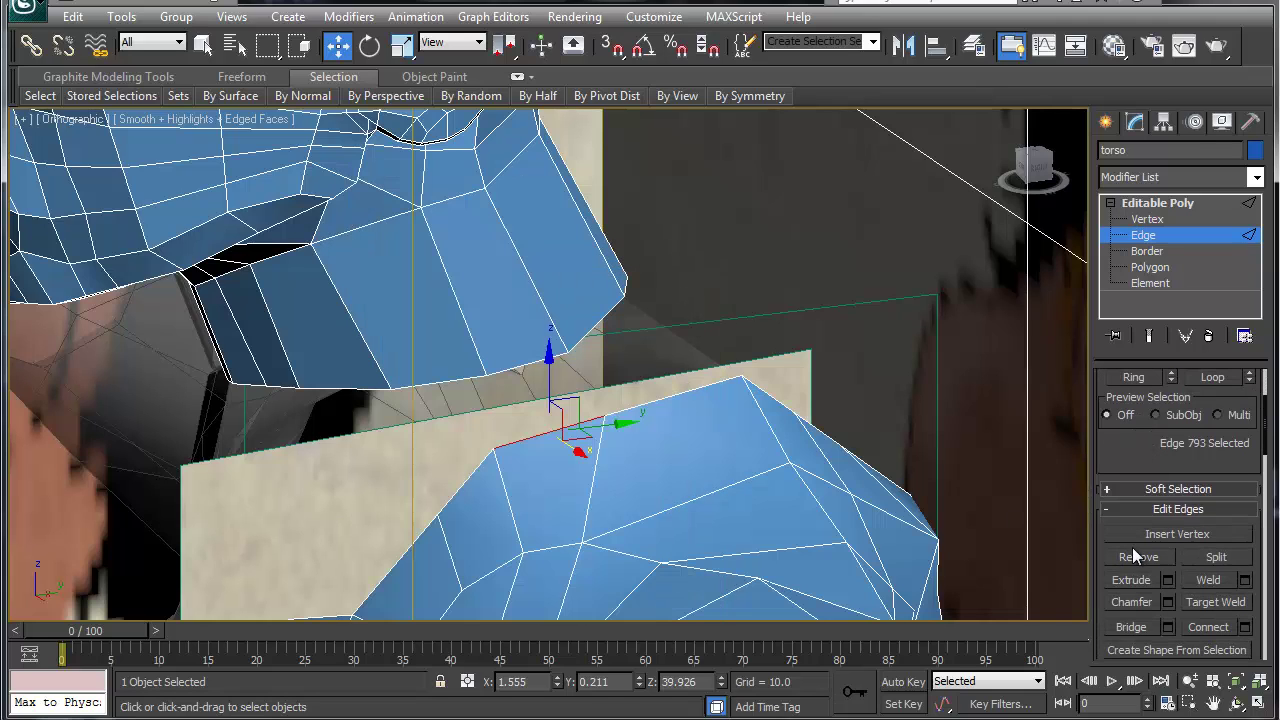
{"action": "left_click", "coordinate": [1128, 627]}
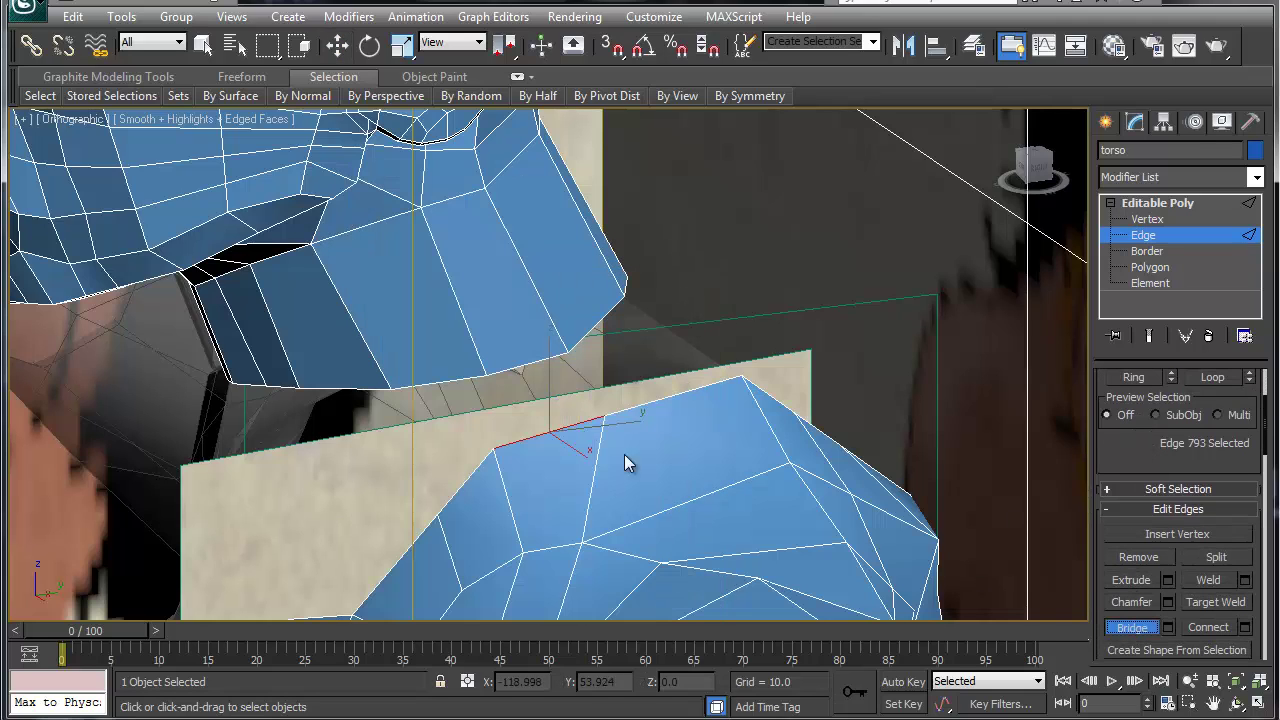
{"action": "left_click", "coordinate": [541, 358]}
Step: Move the bridged torso edge outward by about 0.35 in X and 0.06 in Z to straighten the new neck face
{"action": "middle_click_drag", "start_coordinate": [661, 475], "coordinate": [491, 500], "text": "alt"}
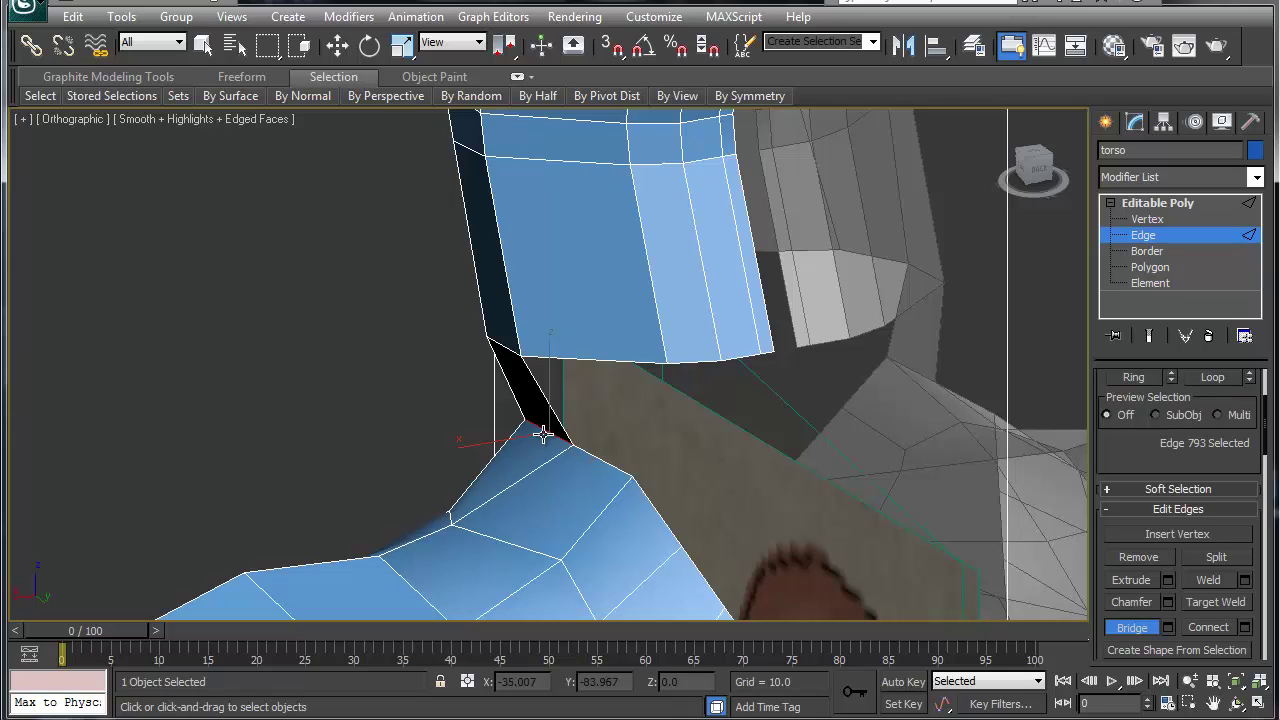
{"action": "key", "text": "w"}
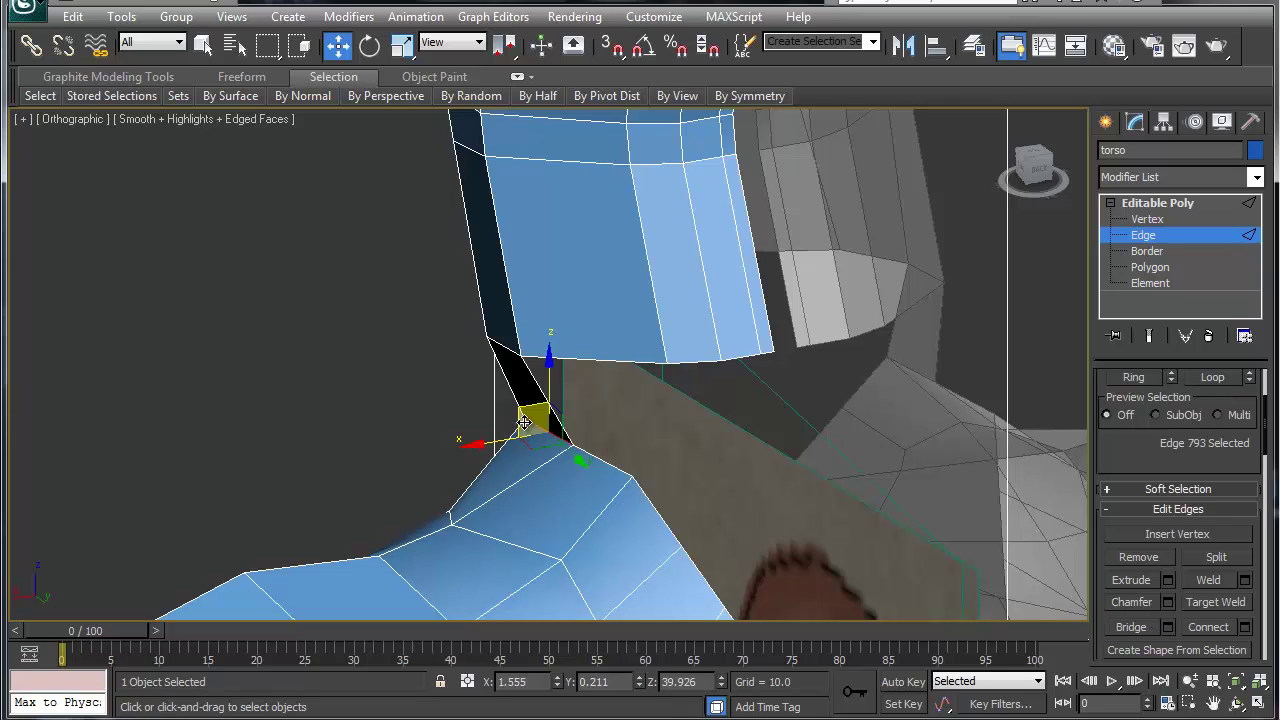
{"action": "left_click_drag", "start_coordinate": [524, 420], "coordinate": [477, 420]}
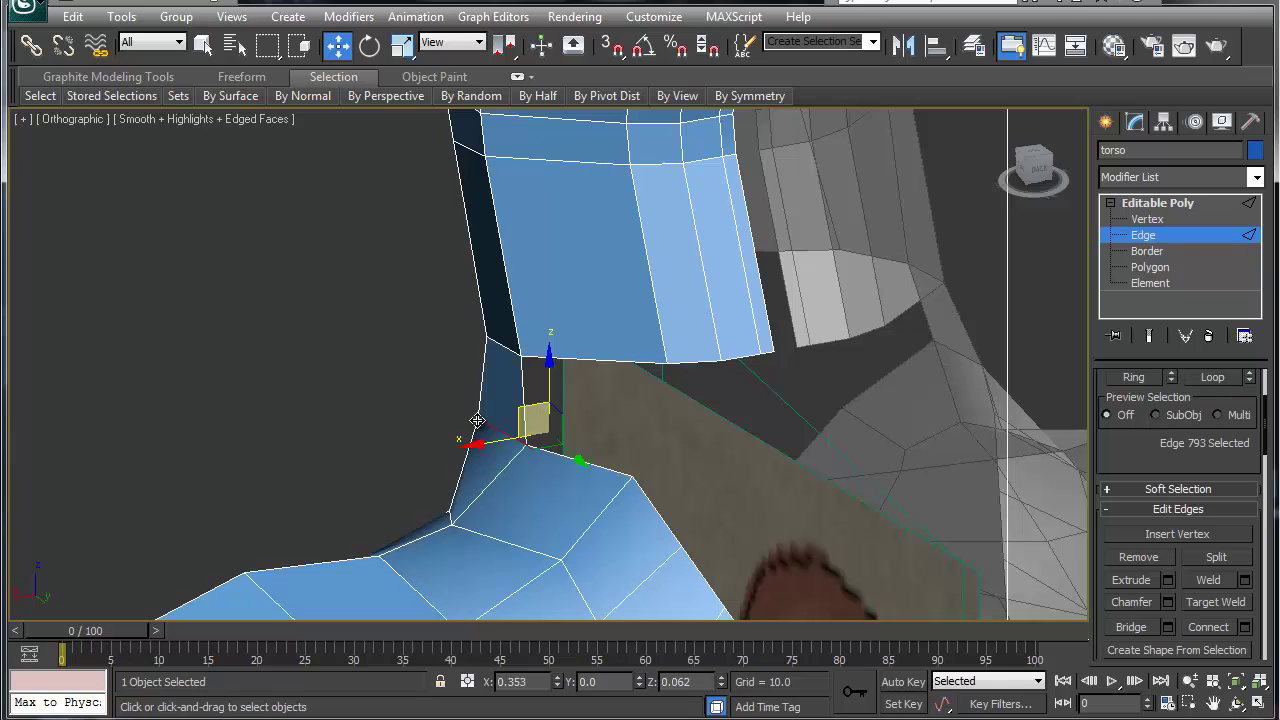
Step: Bridge the adjacent torso border edge toward the back to the neck's border edge directly above it
{"action": "left_click", "coordinate": [594, 464]}
{"action": "right_click", "coordinate": [594, 464]}
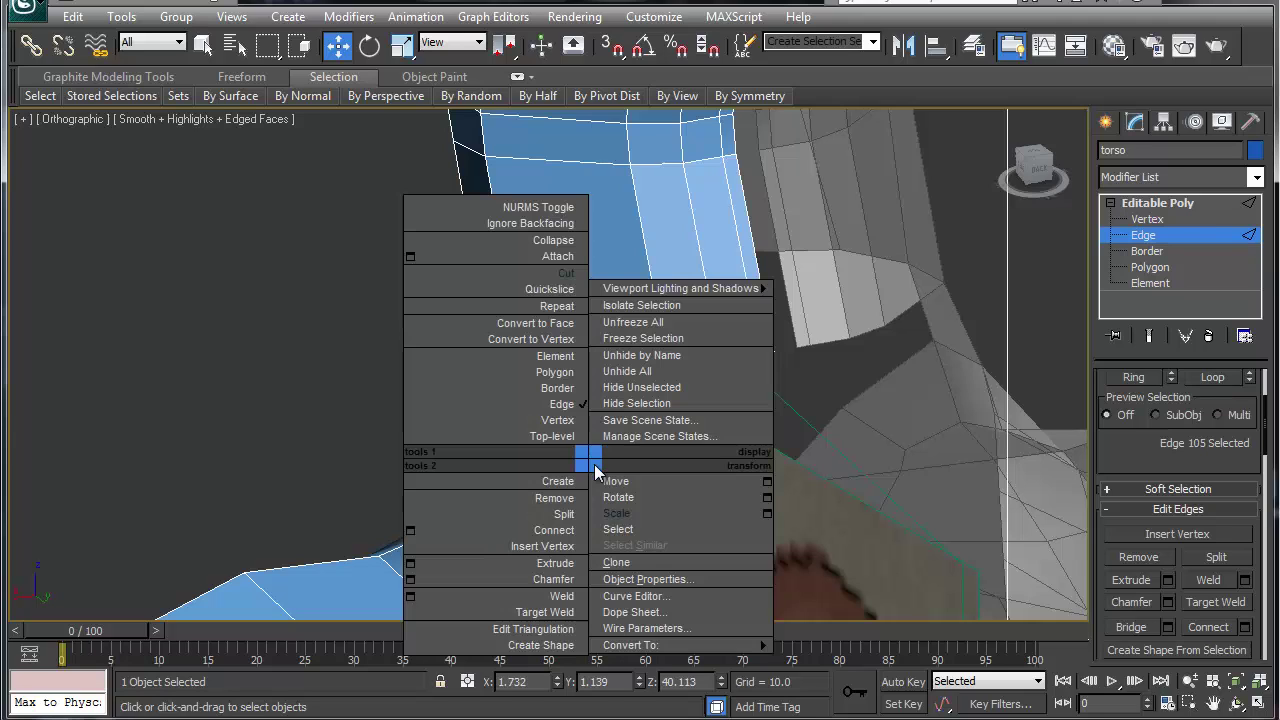
{"action": "left_click", "coordinate": [1132, 626]}
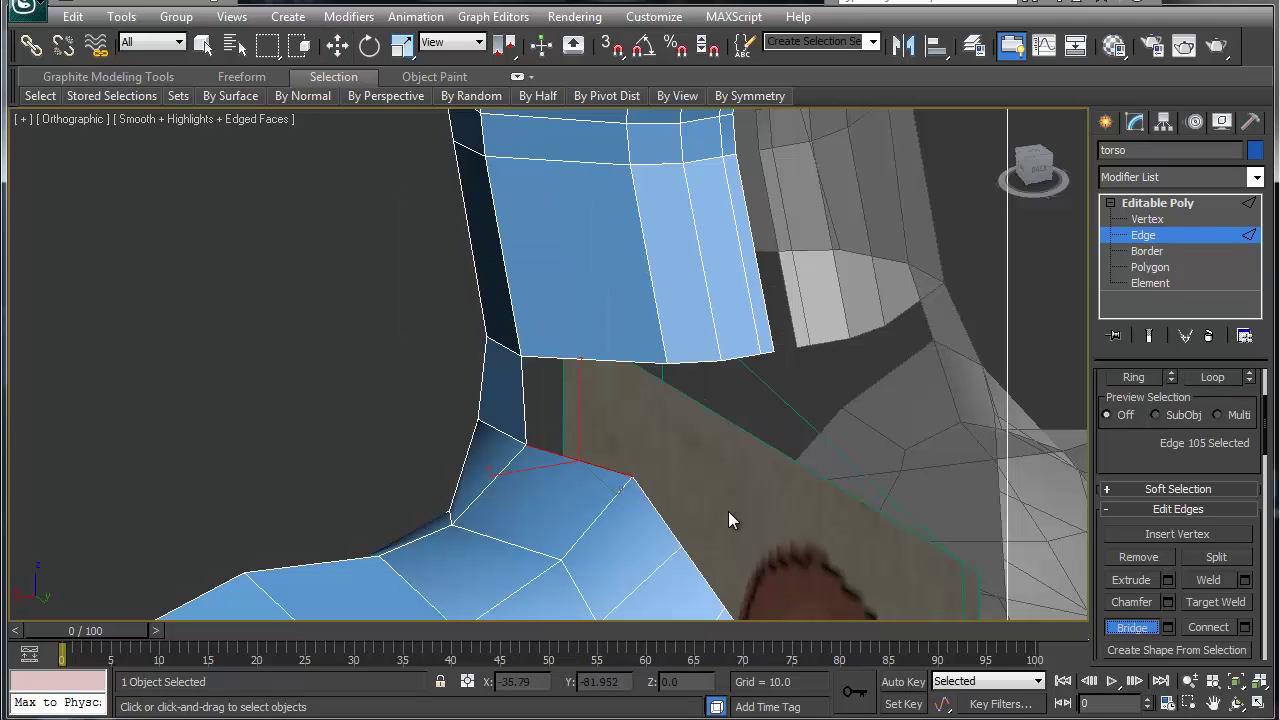
{"action": "left_click", "coordinate": [615, 361]}
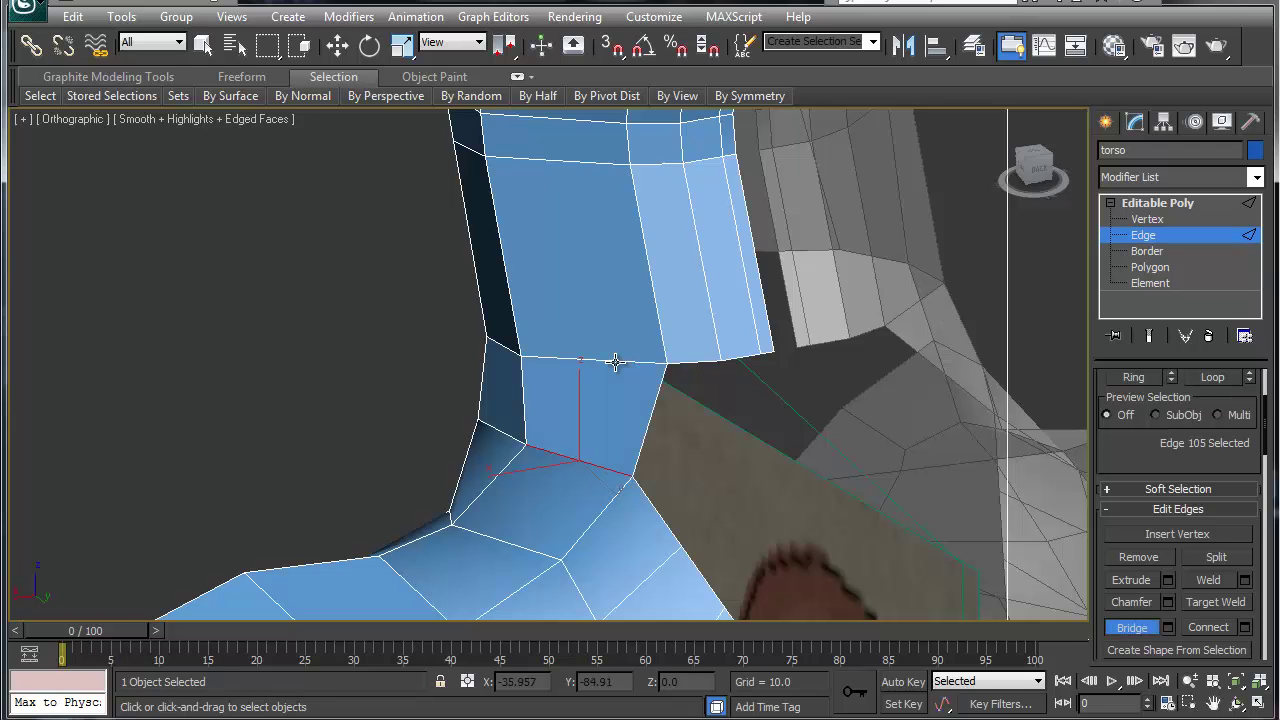
Step: Examine how the head and the newly bridged neck line up with the torso from the front
{"action": "middle_click_drag", "start_coordinate": [753, 518], "coordinate": [683, 365]}
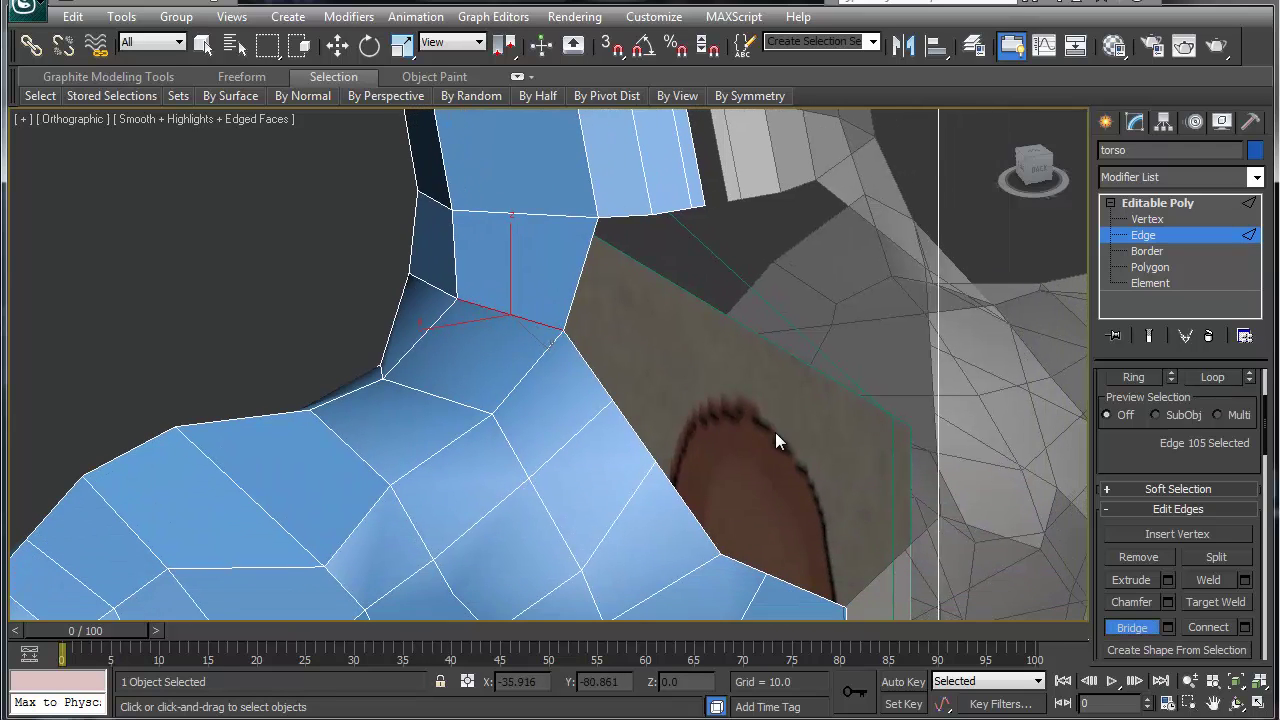
{"action": "scroll", "coordinate": [776, 435], "scroll_direction": "down", "scroll_amount": 4}
{"action": "middle_click_drag", "start_coordinate": [747, 427], "coordinate": [1017, 374], "text": "alt"}
{"action": "scroll", "coordinate": [612, 320], "scroll_direction": "down", "scroll_amount": 2}
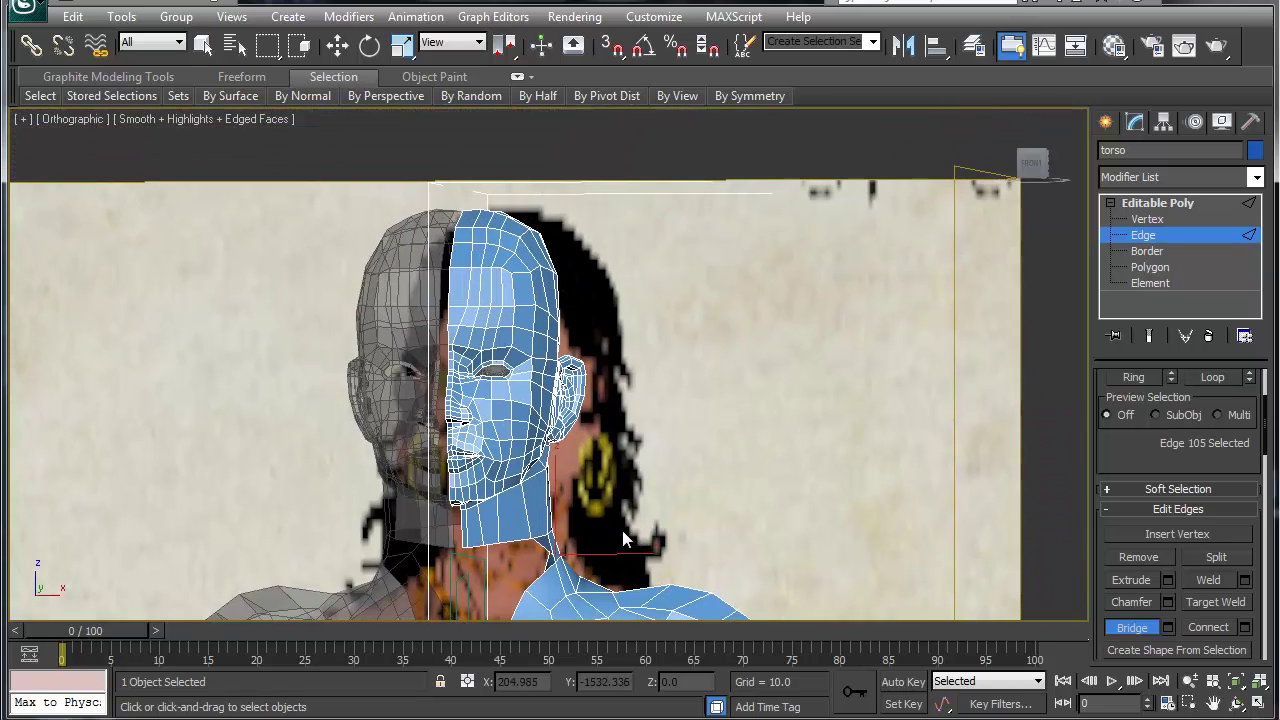
{"action": "scroll", "coordinate": [622, 532], "scroll_direction": "up", "scroll_amount": 2}
{"action": "scroll", "coordinate": [608, 518], "scroll_direction": "down", "scroll_amount": 3}
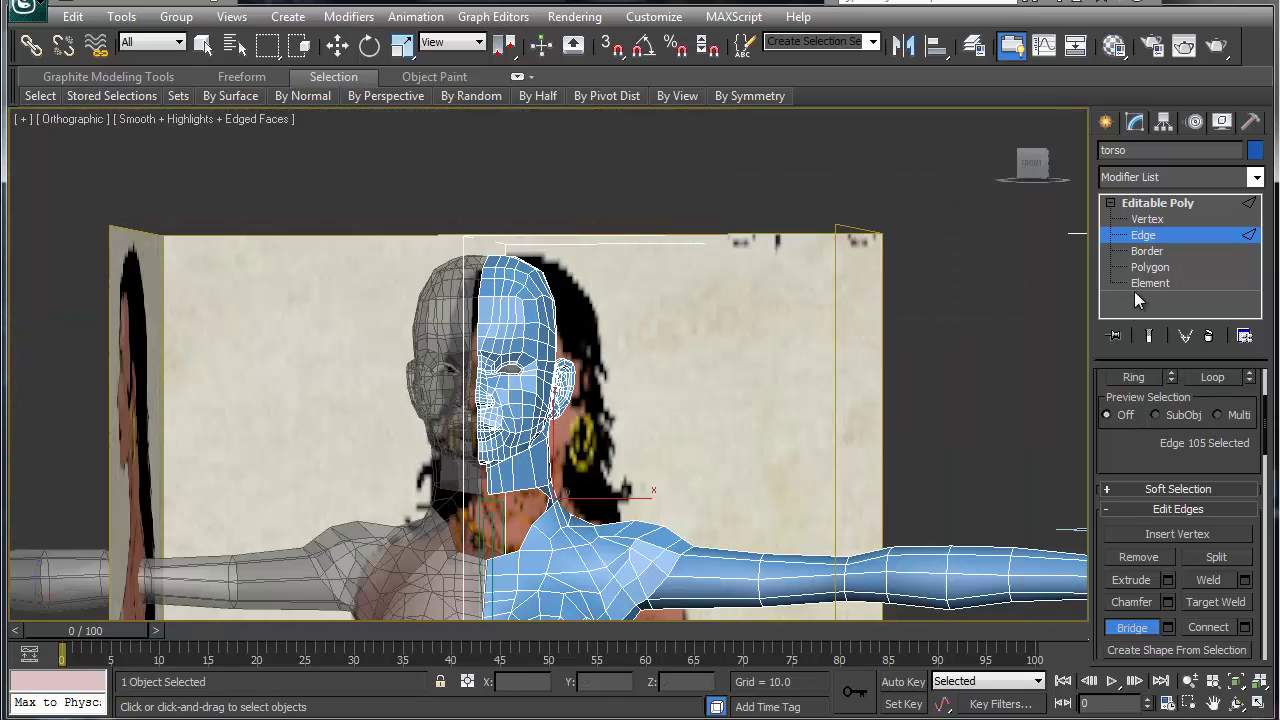
{"action": "left_click", "coordinate": [1135, 242]}
{"action": "key", "text": "w"}
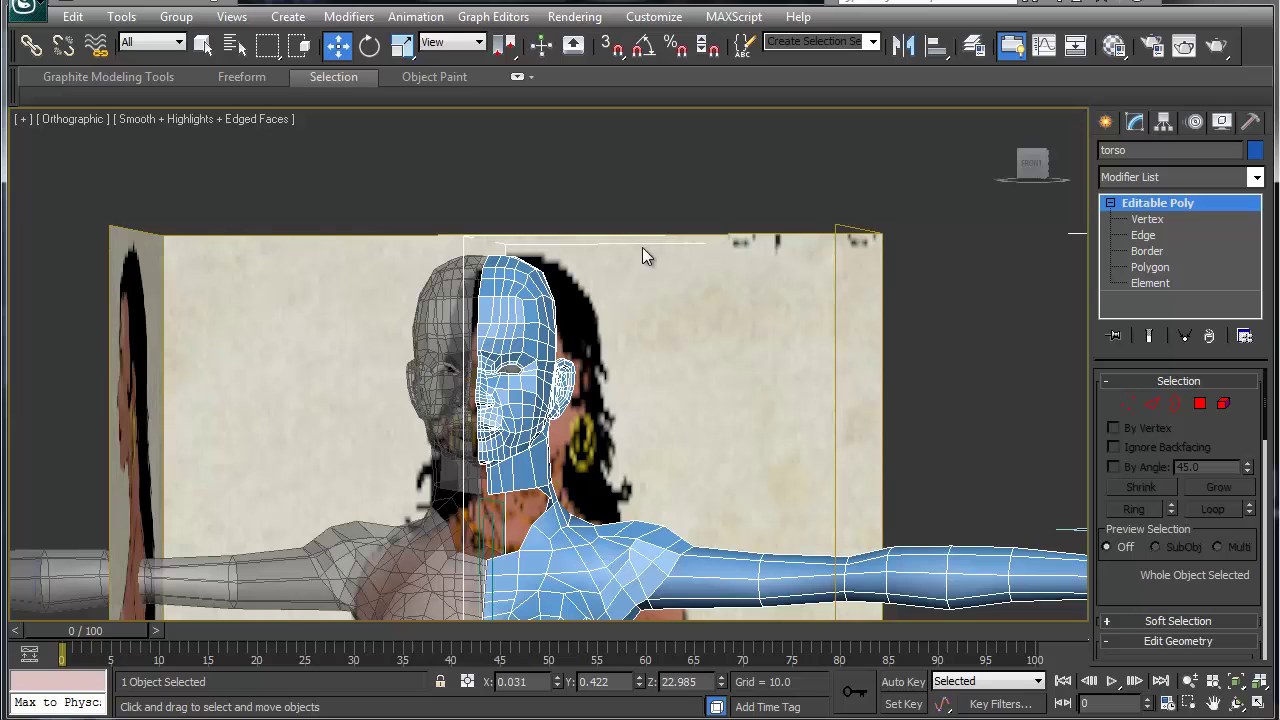
{"action": "left_click", "coordinate": [444, 478], "text": "ctrl"}
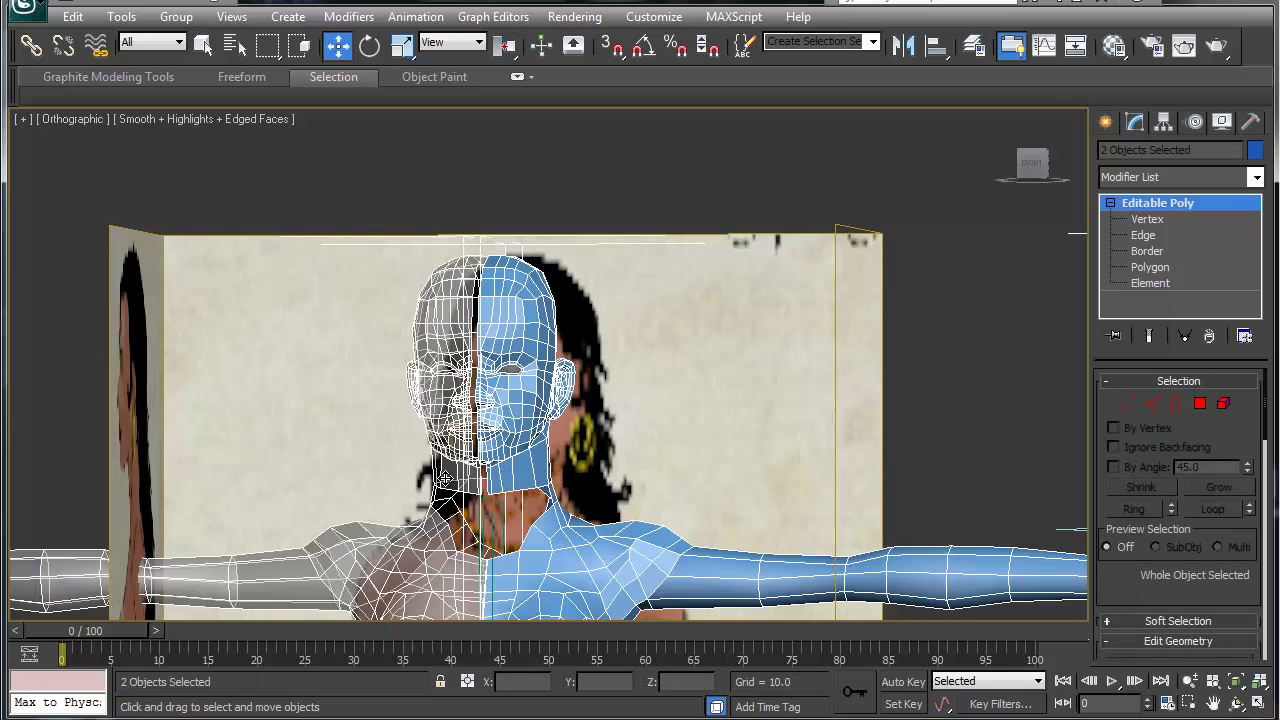
{"action": "left_click", "coordinate": [1152, 403]}
{"action": "left_click_drag", "start_coordinate": [655, 249], "coordinate": [446, 473]}
{"action": "left_click", "coordinate": [582, 556]}
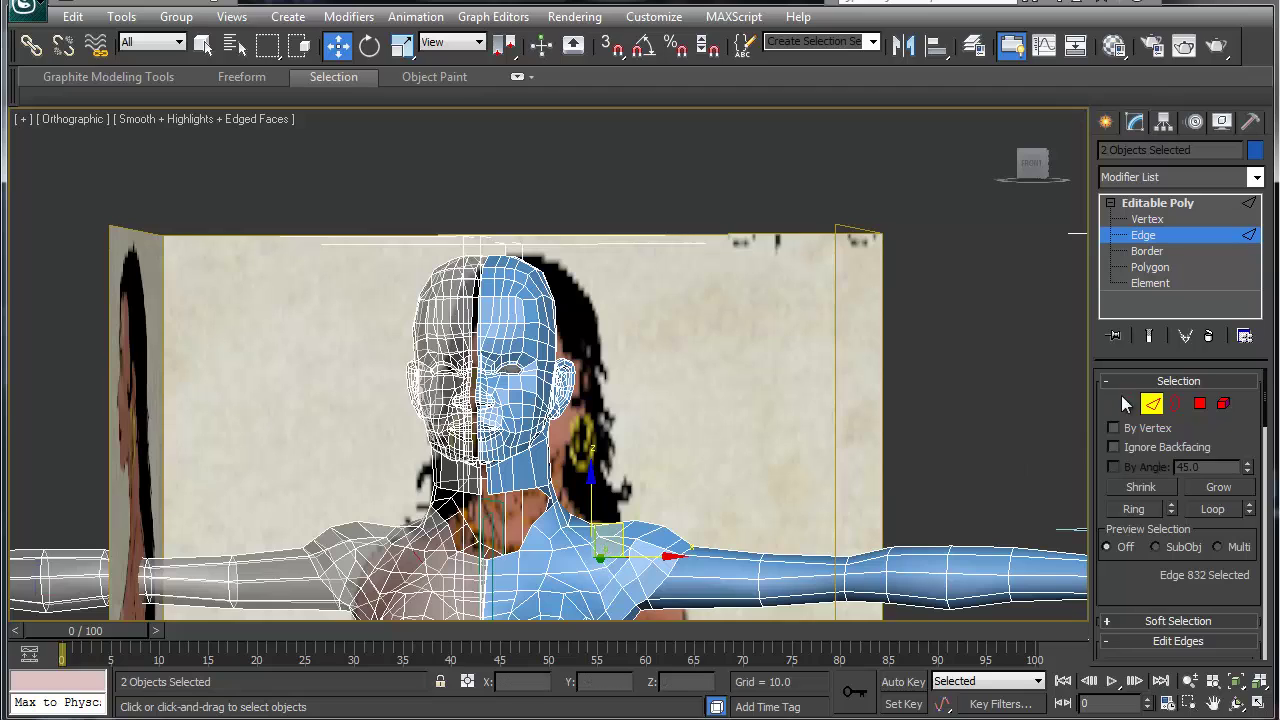
{"action": "left_click", "coordinate": [1151, 408]}
{"action": "left_click", "coordinate": [649, 551]}
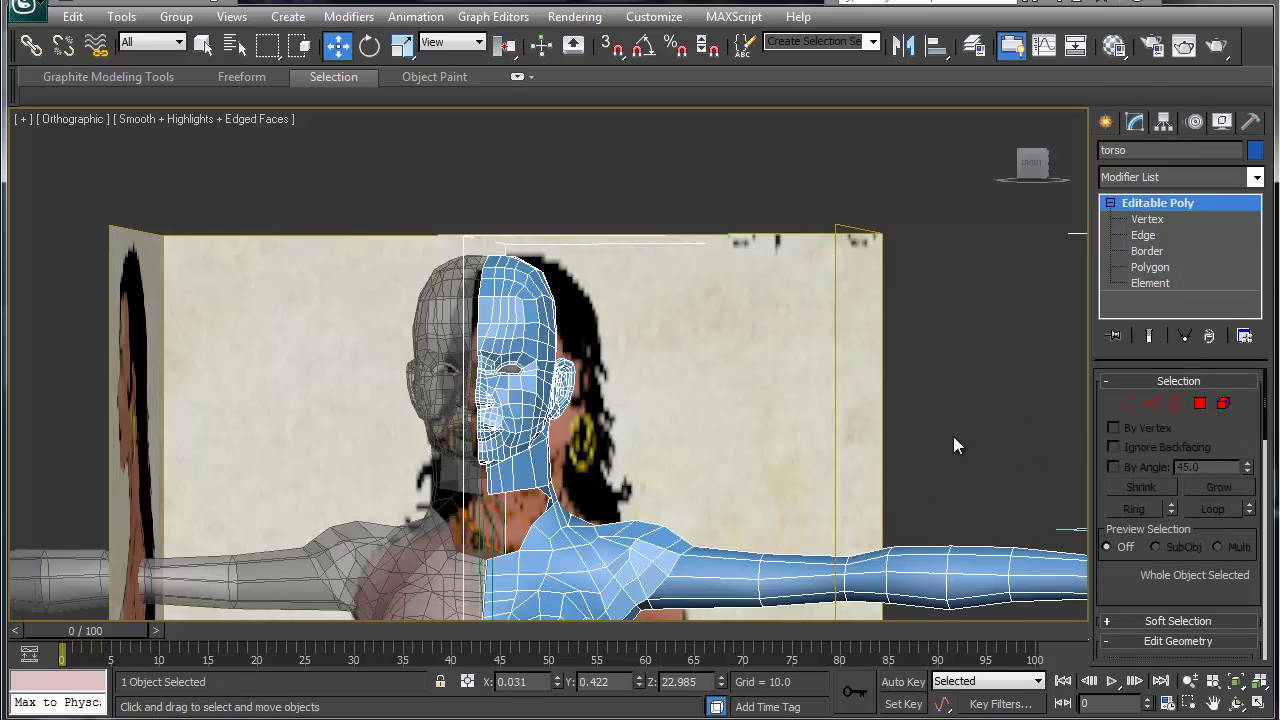
Step: Select all the head's edges down through the upper neck and move them about 0.09 in X toward the centre line
{"action": "left_click", "coordinate": [1152, 403]}
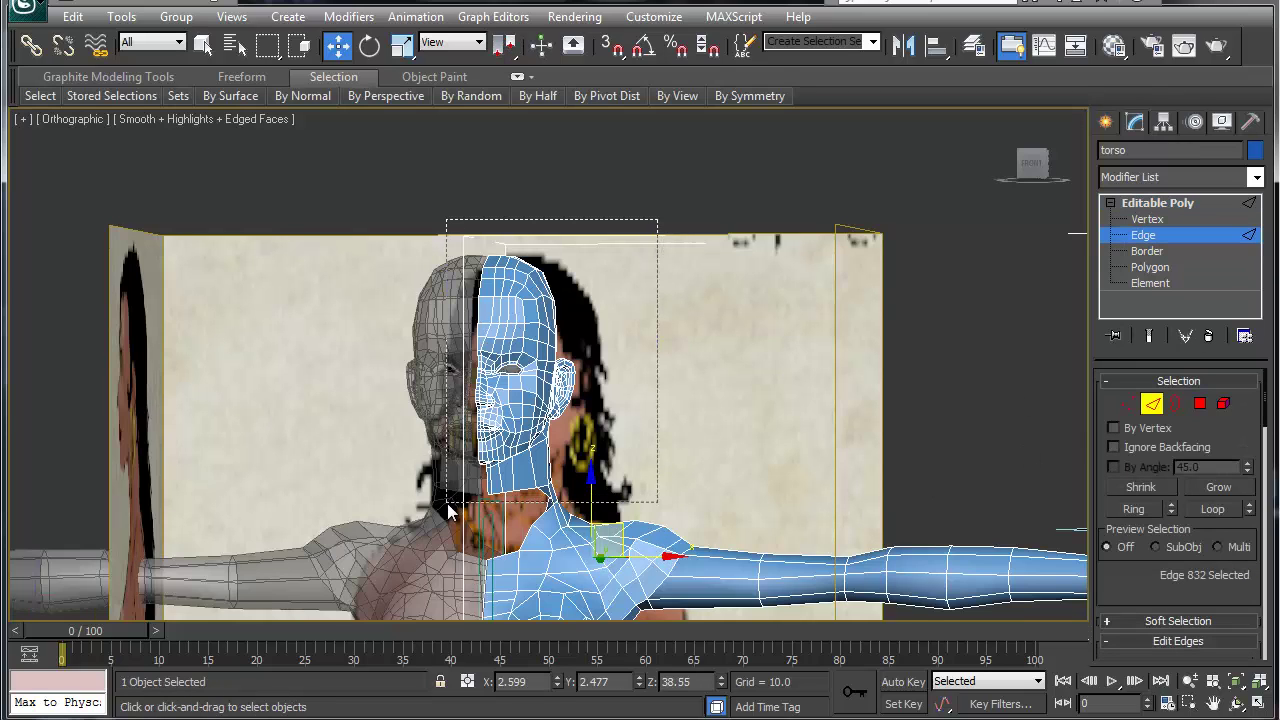
{"action": "left_click_drag", "start_coordinate": [447, 503], "coordinate": [447, 488]}
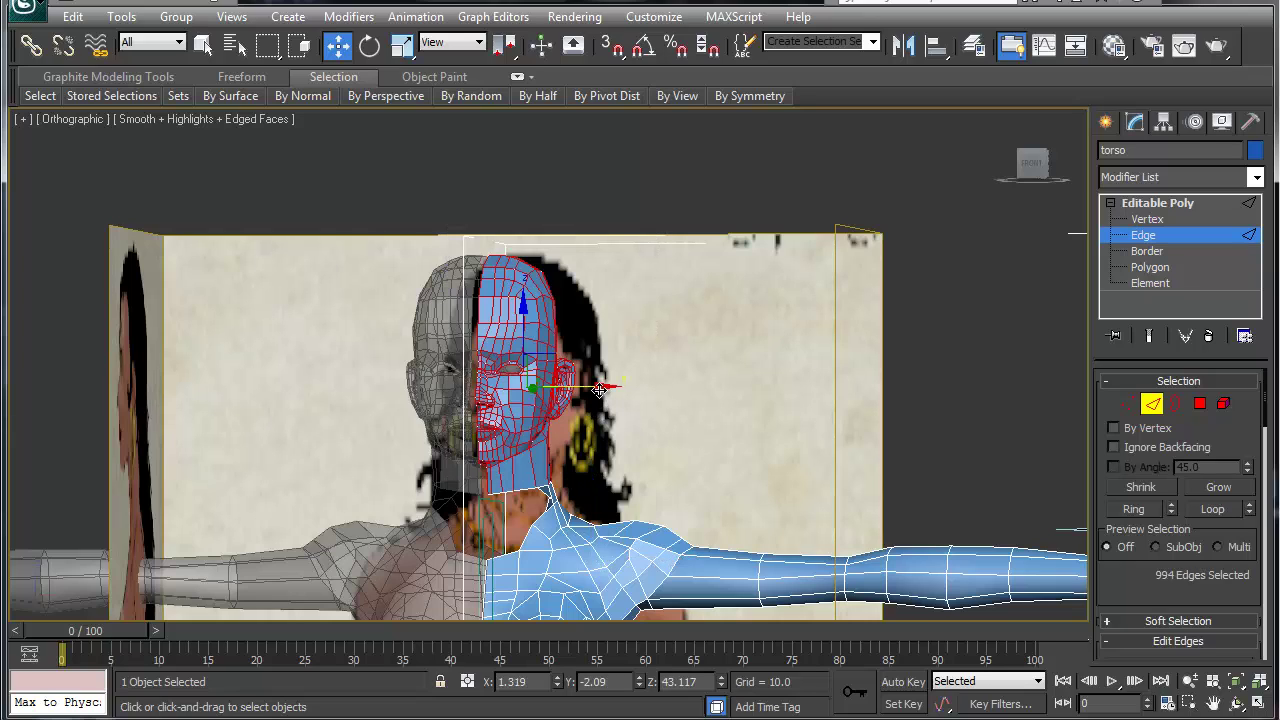
{"action": "left_click_drag", "start_coordinate": [603, 388], "coordinate": [594, 388]}
{"action": "scroll", "coordinate": [471, 434], "scroll_direction": "up", "scroll_amount": 5}
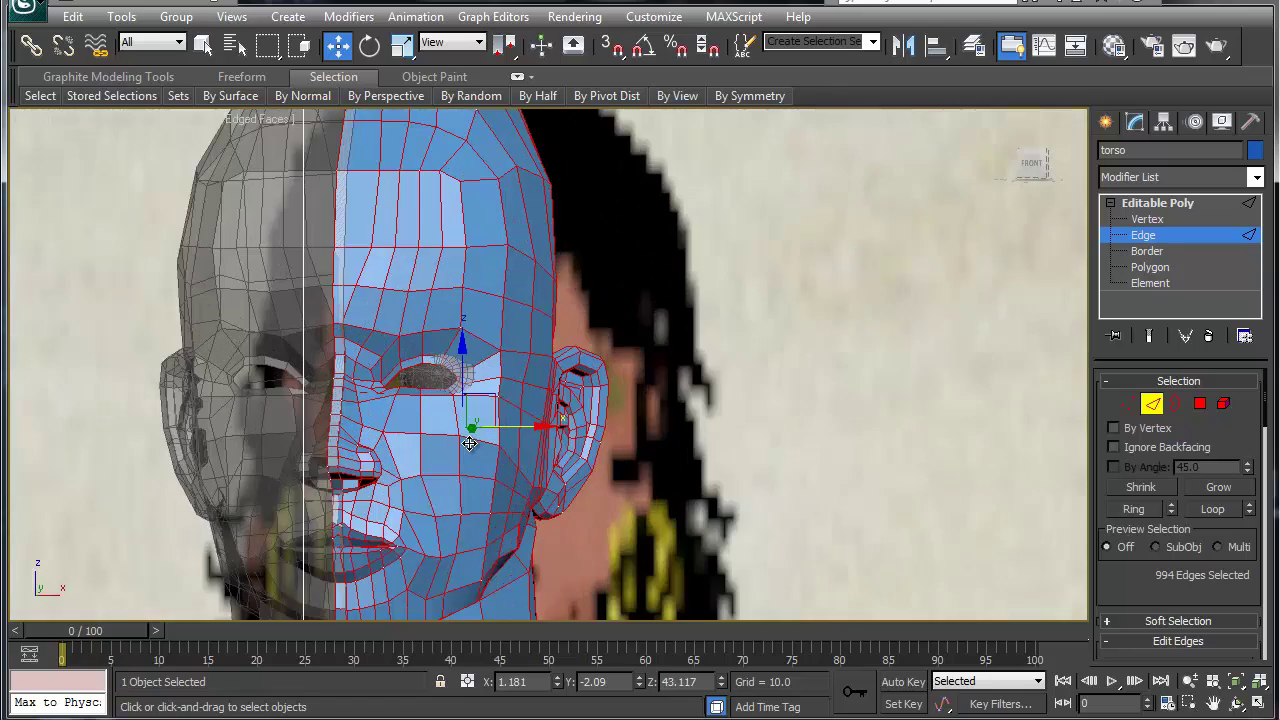
{"action": "middle_click_drag", "start_coordinate": [388, 475], "coordinate": [449, 351]}
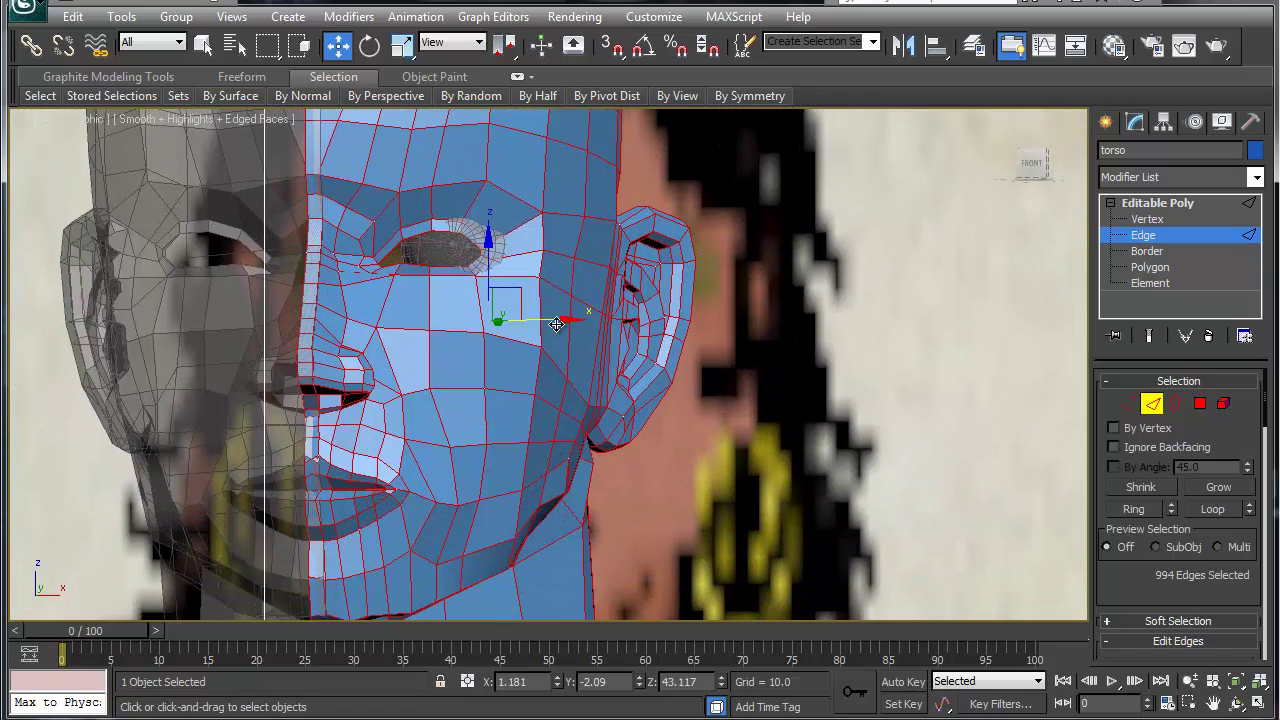
{"action": "left_click_drag", "start_coordinate": [558, 324], "coordinate": [564, 324]}
Step: Bridge the next two torso border edges at the back of the neck opening to the neck's facing lower border edges
{"action": "middle_click_drag", "start_coordinate": [502, 531], "coordinate": [472, 311]}
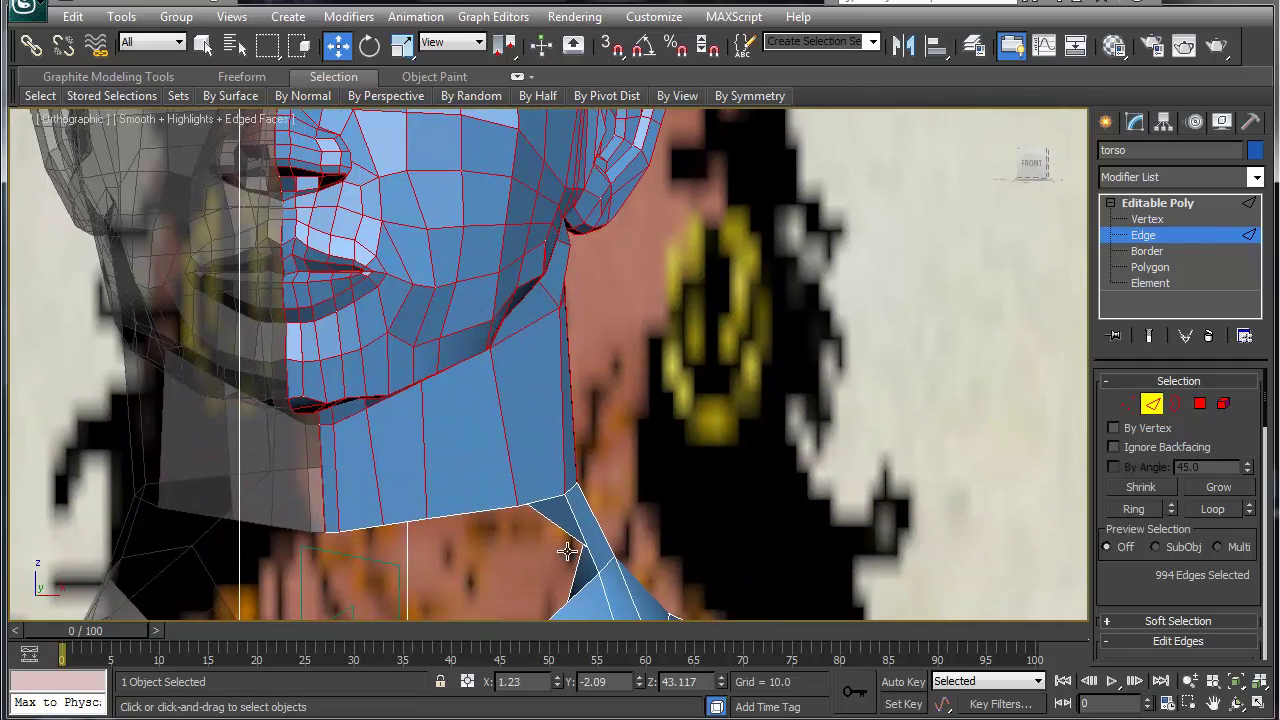
{"action": "mouse_move", "coordinate": [569, 553]}
{"action": "middle_mouse_down"}
{"action": "mouse_move", "coordinate": [566, 428]}
{"action": "mouse_move", "coordinate": [543, 337]}
{"action": "middle_mouse_up"}
{"action": "scroll", "coordinate": [548, 347], "scroll_direction": "down", "scroll_amount": 5}
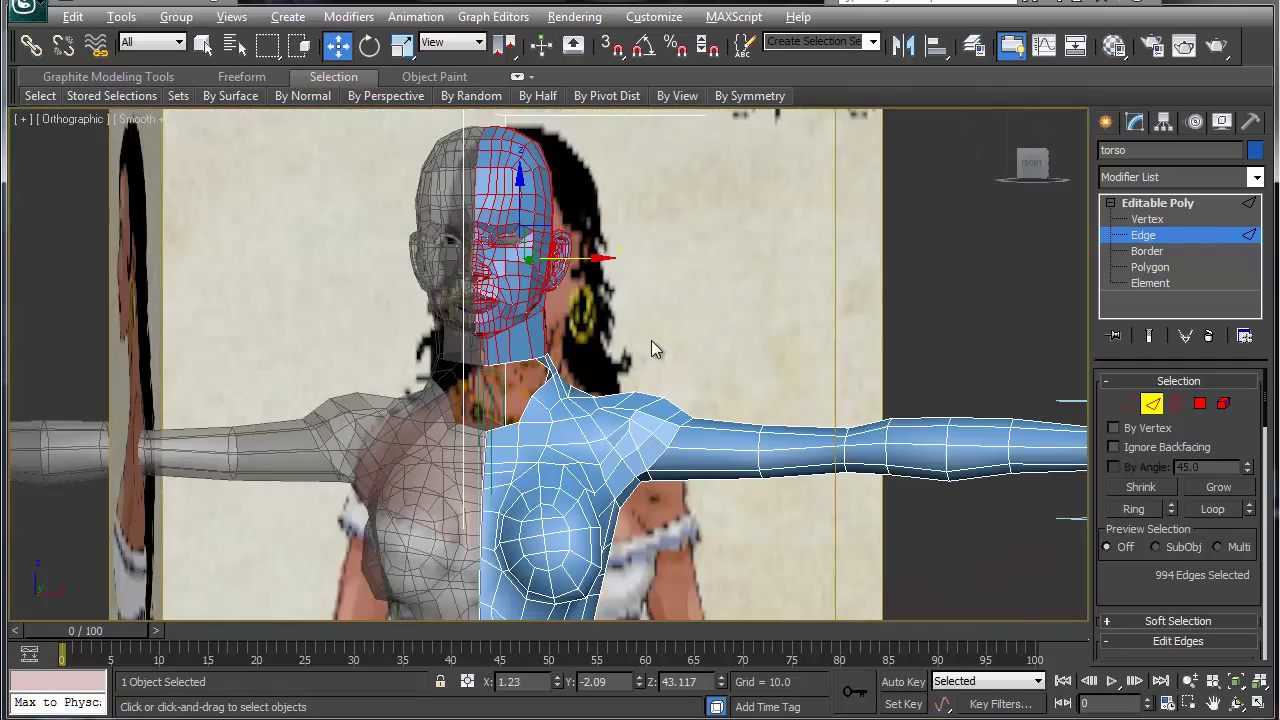
{"action": "middle_click_drag", "start_coordinate": [651, 348], "coordinate": [337, 429], "text": "alt"}
{"action": "scroll", "coordinate": [400, 440], "scroll_direction": "up", "scroll_amount": 5}
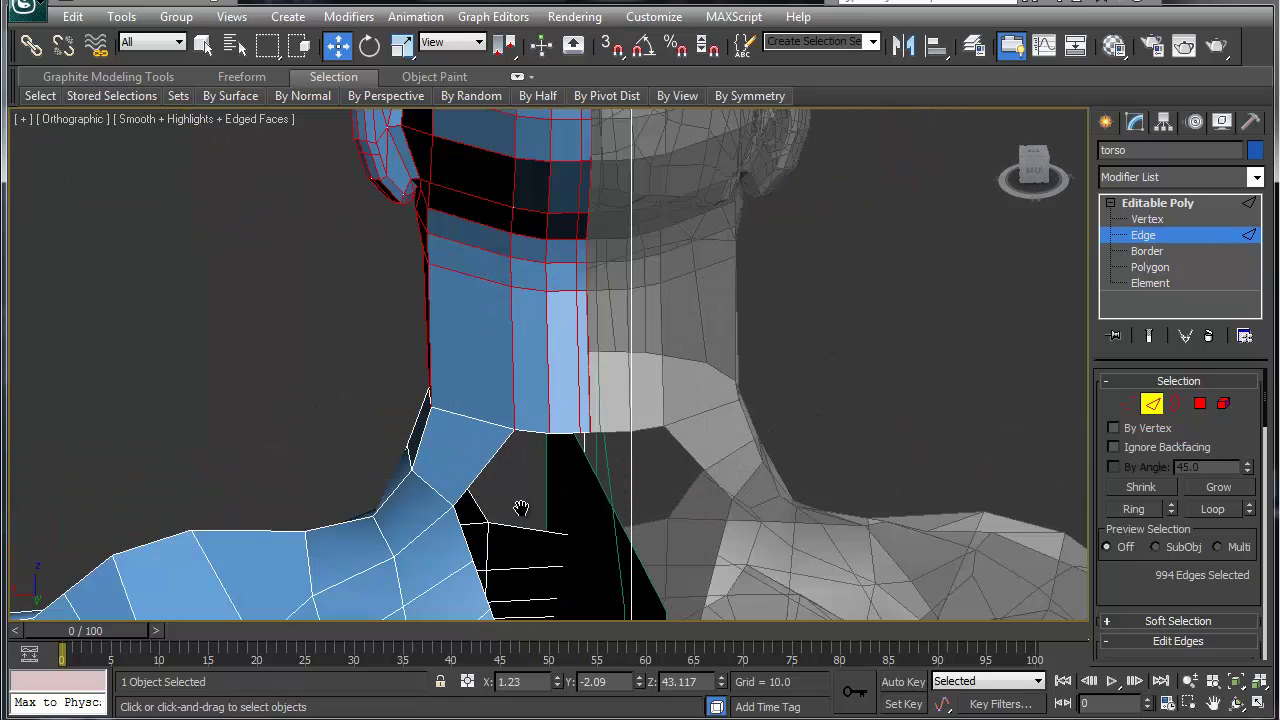
{"action": "middle_click_drag", "start_coordinate": [521, 509], "coordinate": [465, 341]}
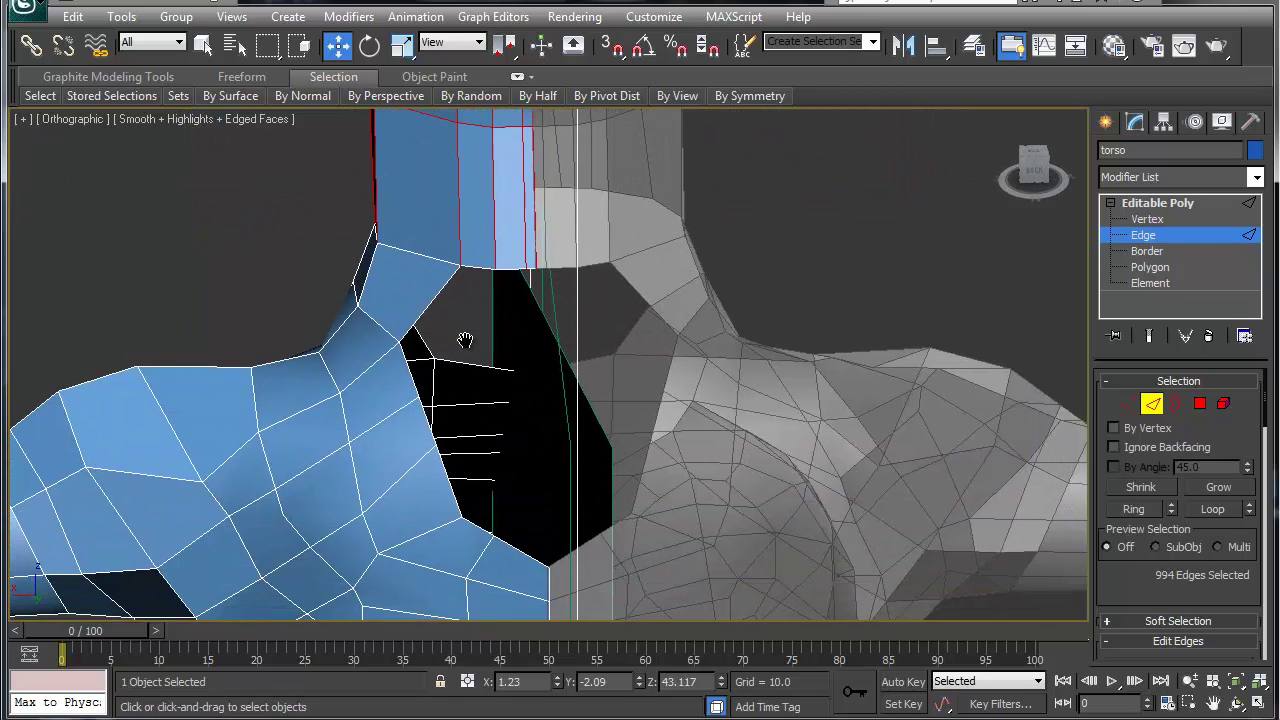
{"action": "left_click", "coordinate": [414, 376]}
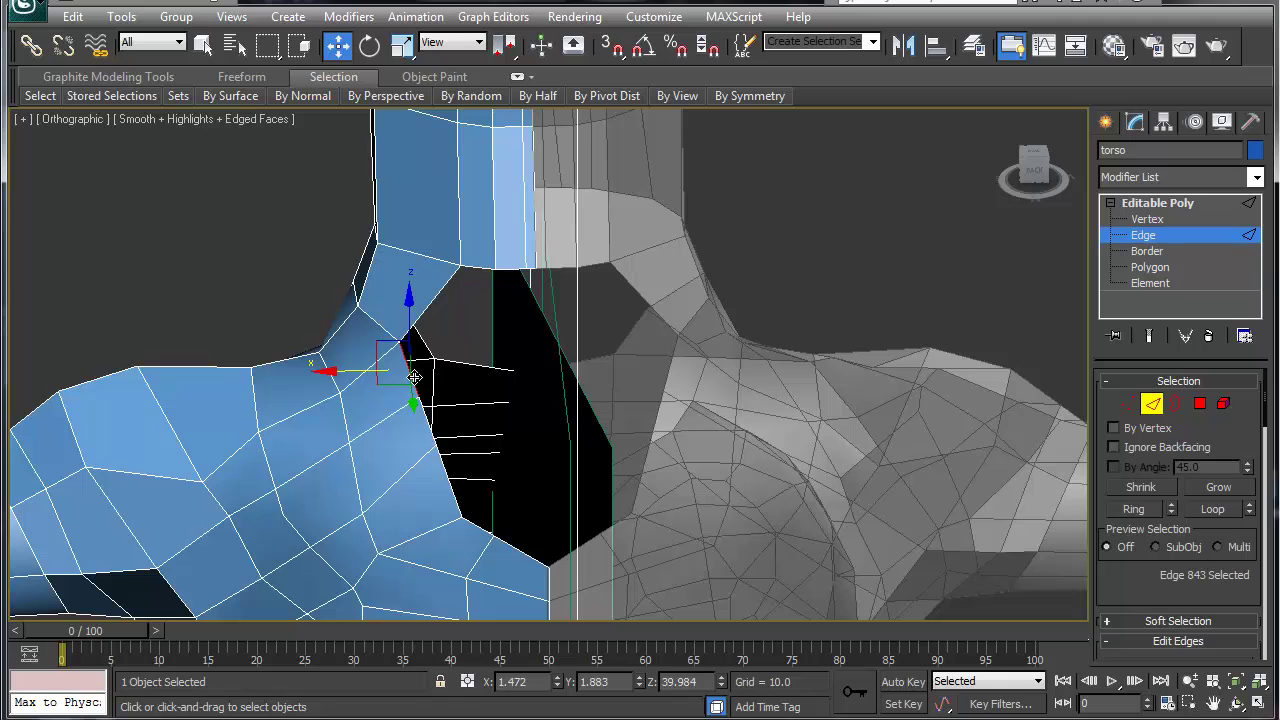
{"action": "right_click", "coordinate": [414, 376]}
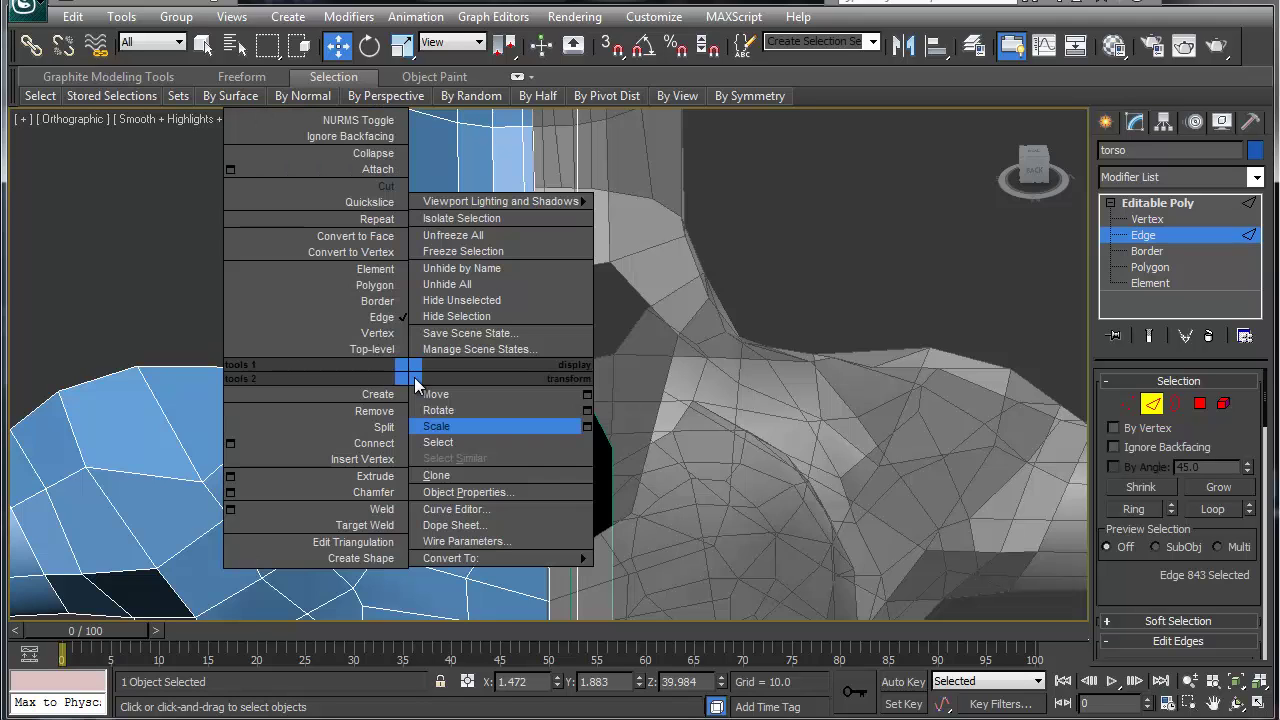
{"action": "left_click", "coordinate": [1140, 605]}
{"action": "left_click_drag", "start_coordinate": [1134, 597], "coordinate": [1123, 445]}
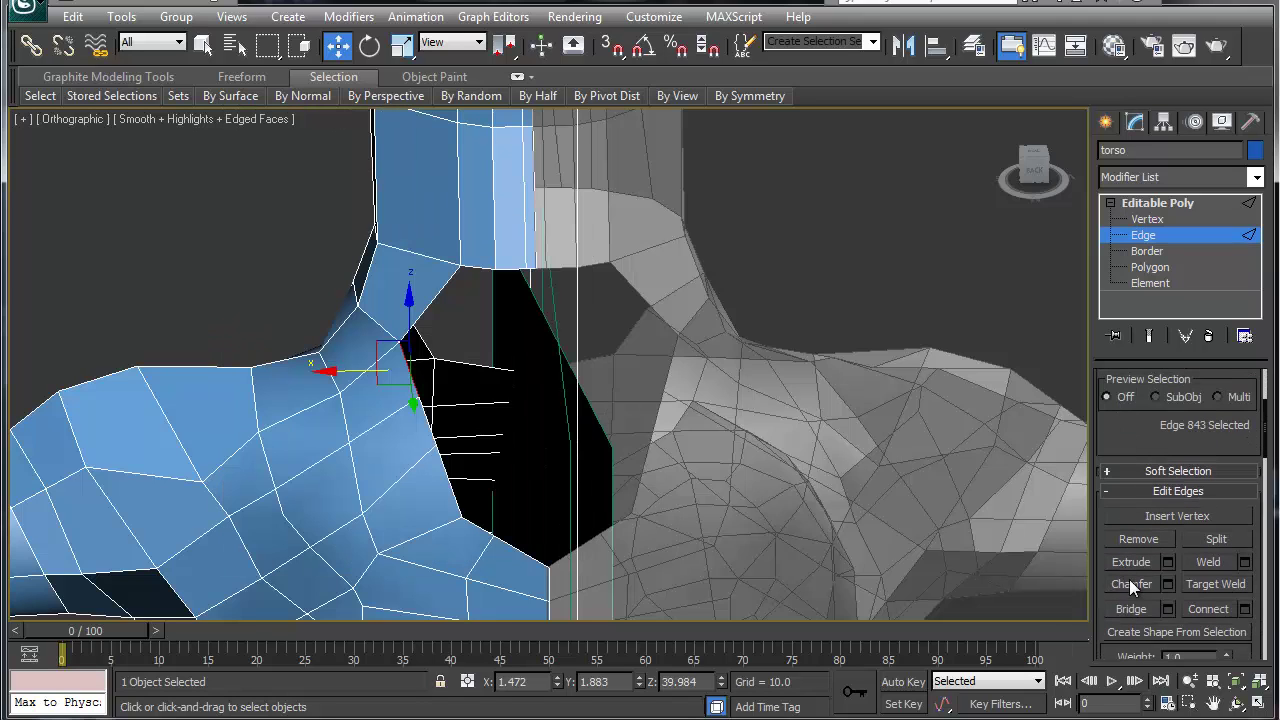
{"action": "left_click", "coordinate": [1132, 608]}
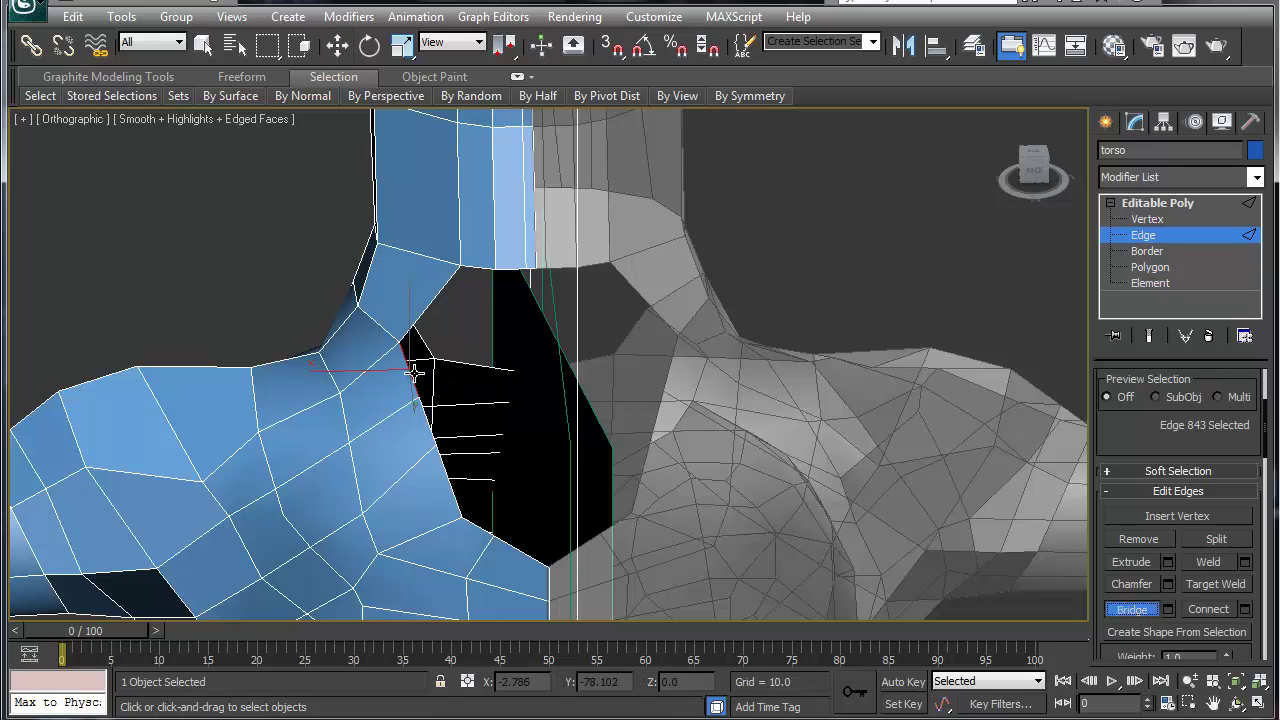
{"action": "left_click", "coordinate": [481, 268]}
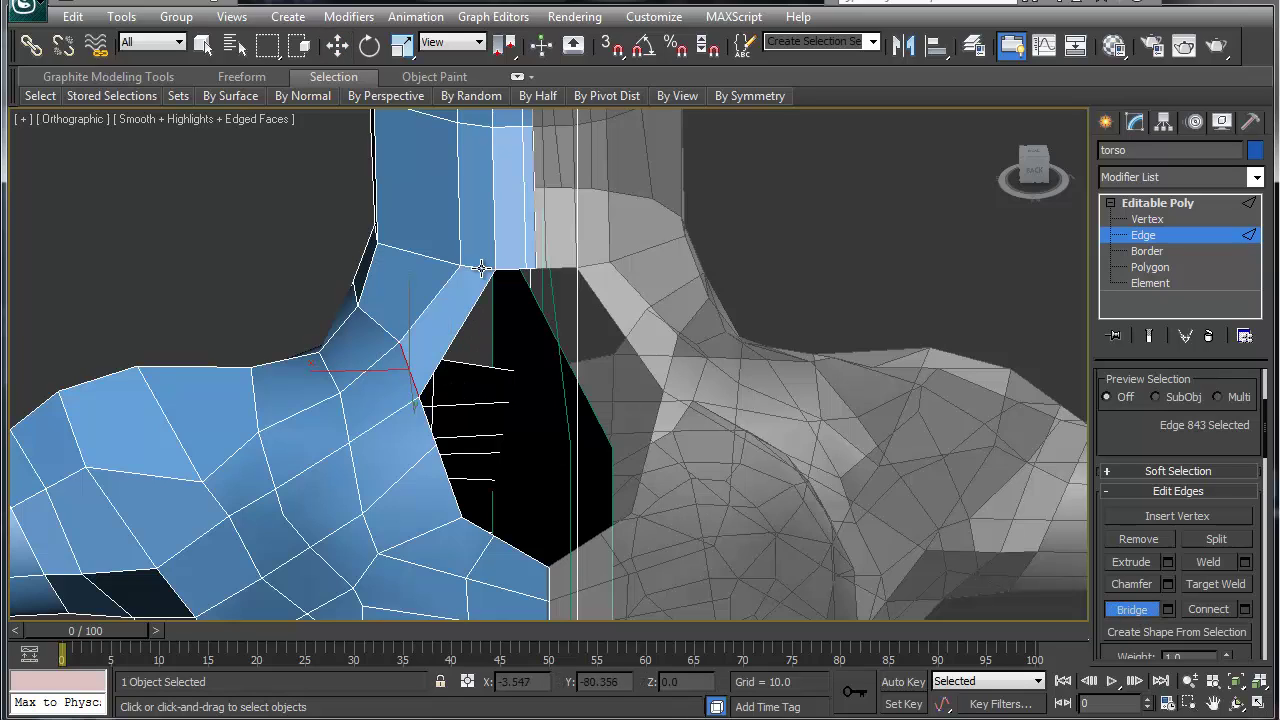
{"action": "left_click", "coordinate": [437, 441]}
{"action": "left_click", "coordinate": [518, 271]}
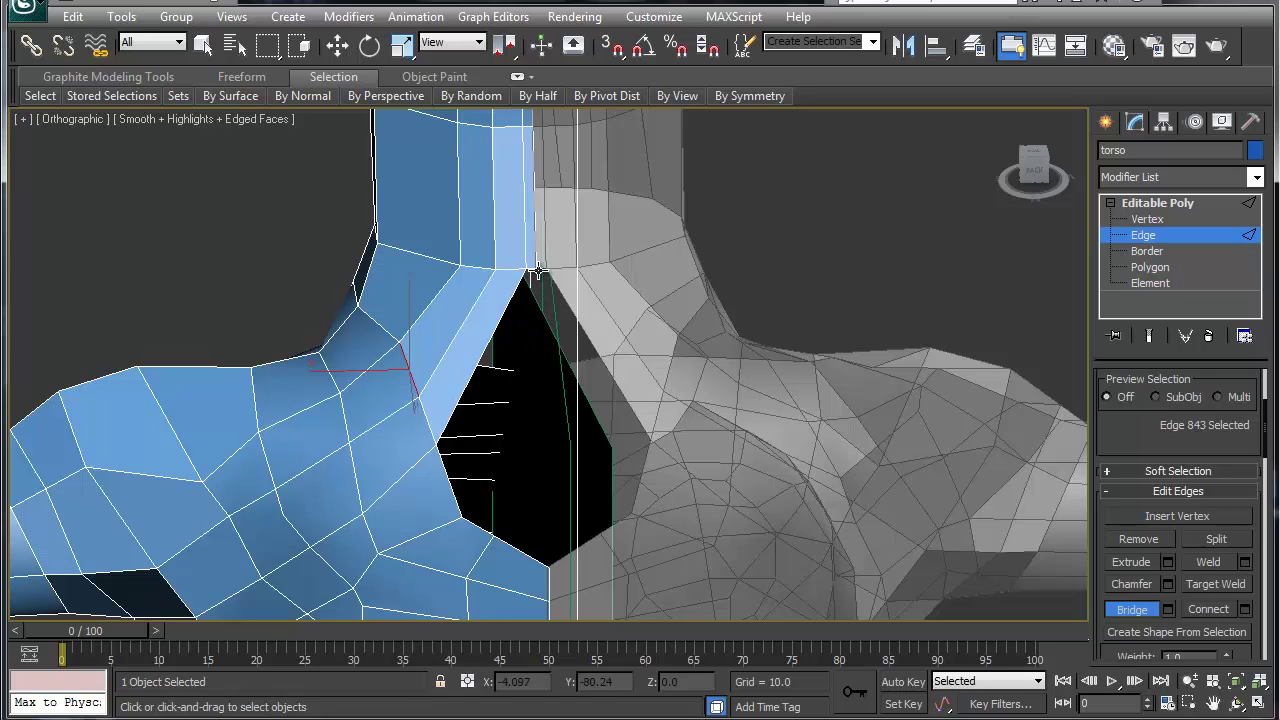
Step: Examine the head's face and the bridged faces at the back of the neck from several angles
{"action": "middle_click_drag", "start_coordinate": [537, 272], "coordinate": [500, 675]}
{"action": "scroll", "coordinate": [451, 366], "scroll_direction": "down", "scroll_amount": 5}
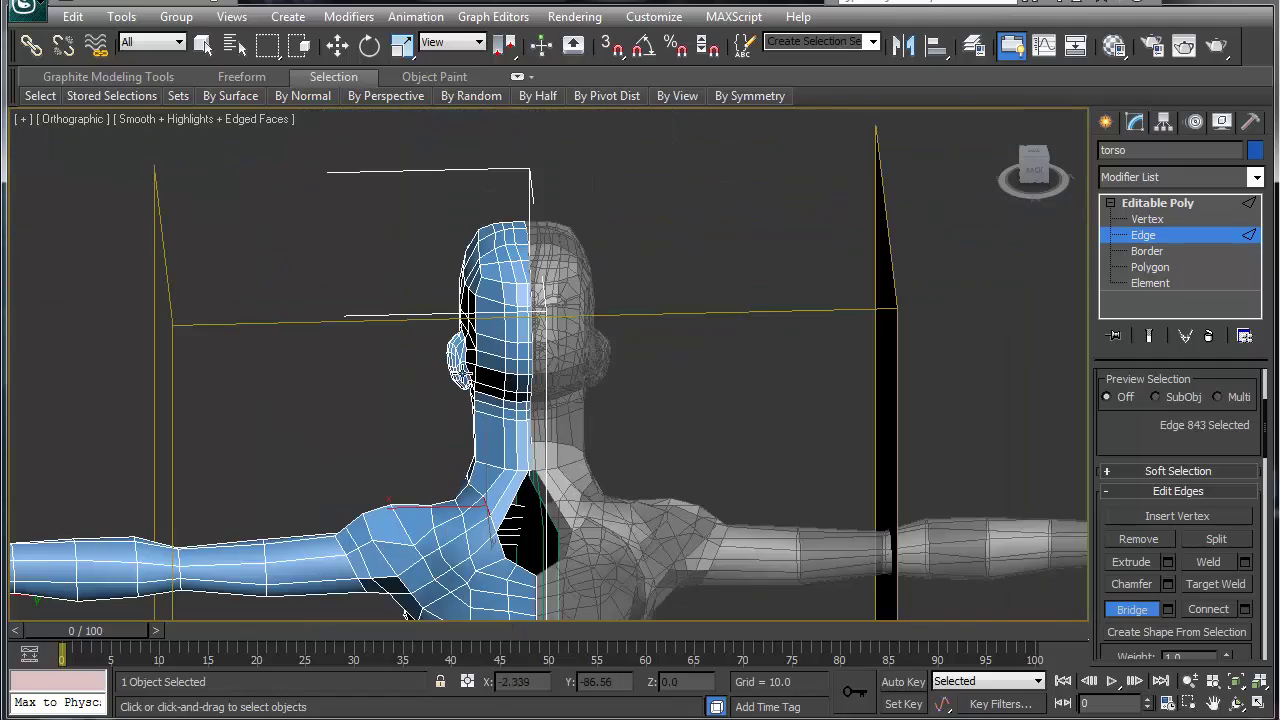
{"action": "middle_click_drag", "start_coordinate": [415, 444], "coordinate": [729, 395], "text": "alt"}
{"action": "scroll", "coordinate": [479, 353], "scroll_direction": "up", "scroll_amount": 5}
{"action": "middle_click_drag", "start_coordinate": [206, 446], "coordinate": [551, 346]}
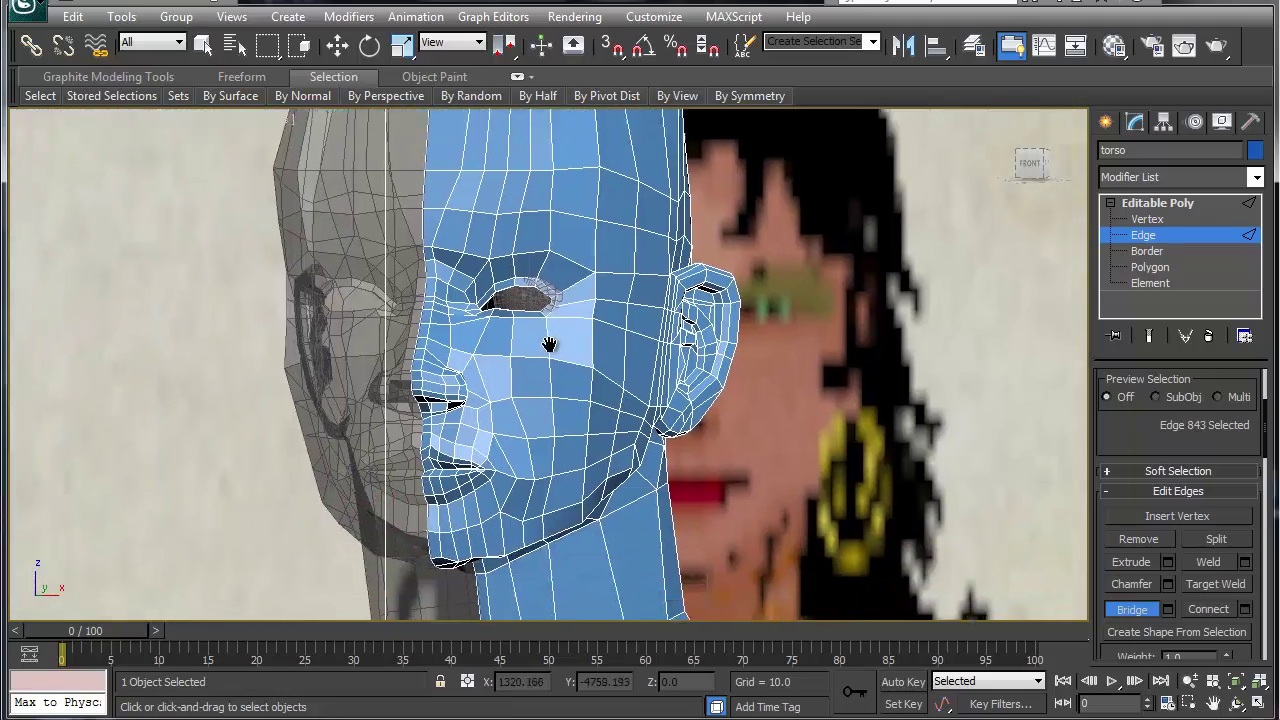
{"action": "scroll", "coordinate": [551, 346], "scroll_direction": "up", "scroll_amount": 4}
{"action": "middle_click_drag", "start_coordinate": [490, 392], "coordinate": [584, 314]}
{"action": "middle_click_drag", "start_coordinate": [469, 417], "coordinate": [201, 426], "text": "alt"}
{"action": "middle_click_drag", "start_coordinate": [778, 402], "coordinate": [521, 210]}
{"action": "scroll", "coordinate": [589, 290], "scroll_direction": "down", "scroll_amount": 2}
{"action": "middle_click_drag", "start_coordinate": [676, 476], "coordinate": [542, 264]}
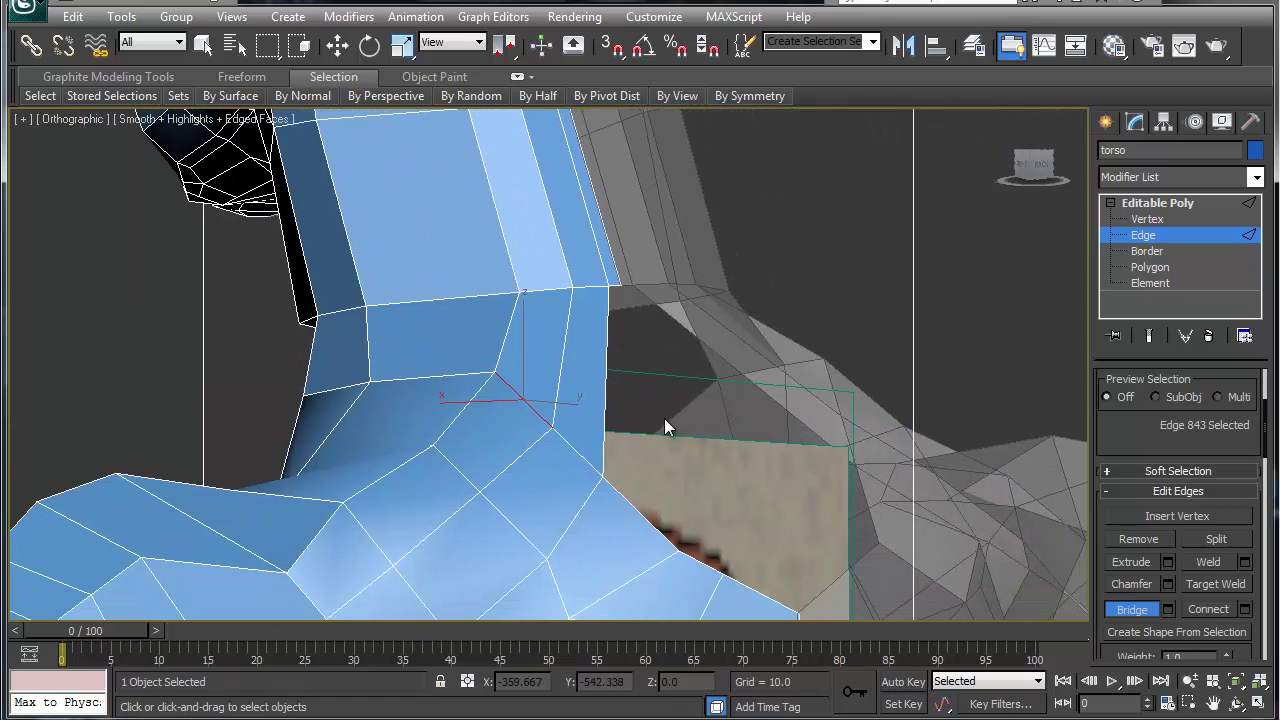
{"action": "middle_click_drag", "start_coordinate": [671, 455], "coordinate": [453, 459]}
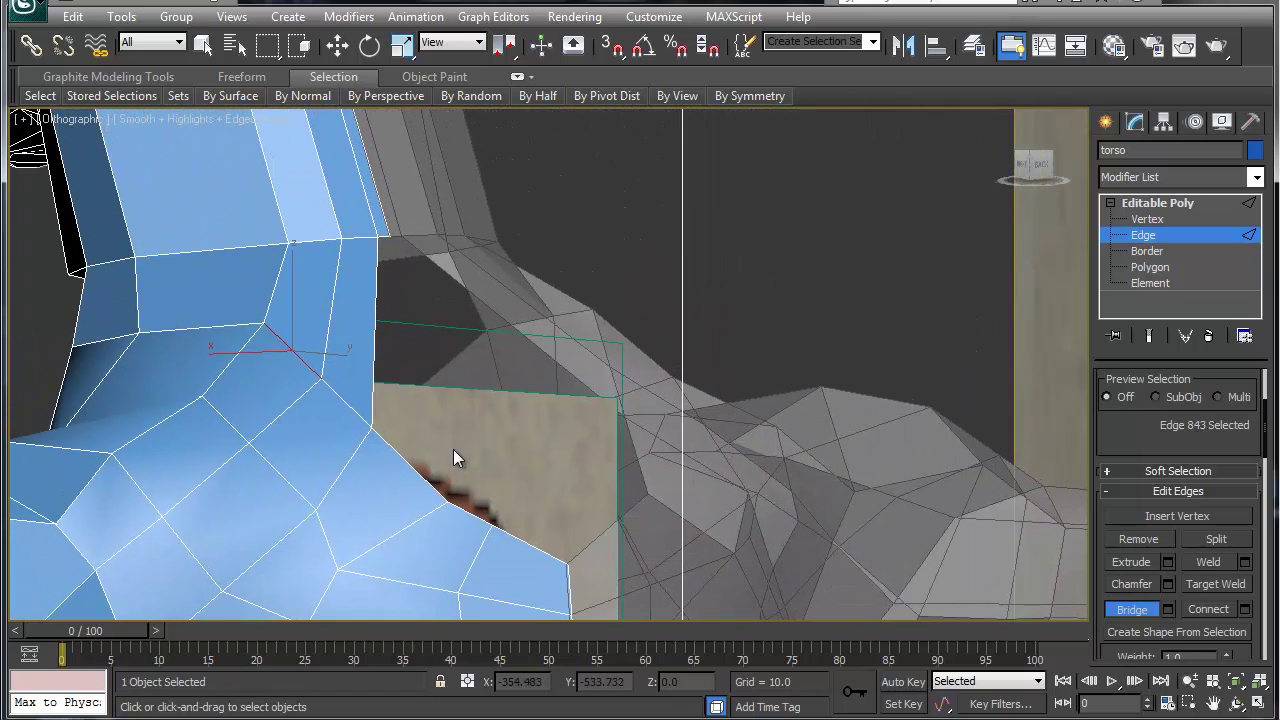
Step: Extrude the open side edge of the last bridged neck face into a new strip about 0.09 in X toward the centre
{"action": "key", "text": "w"}
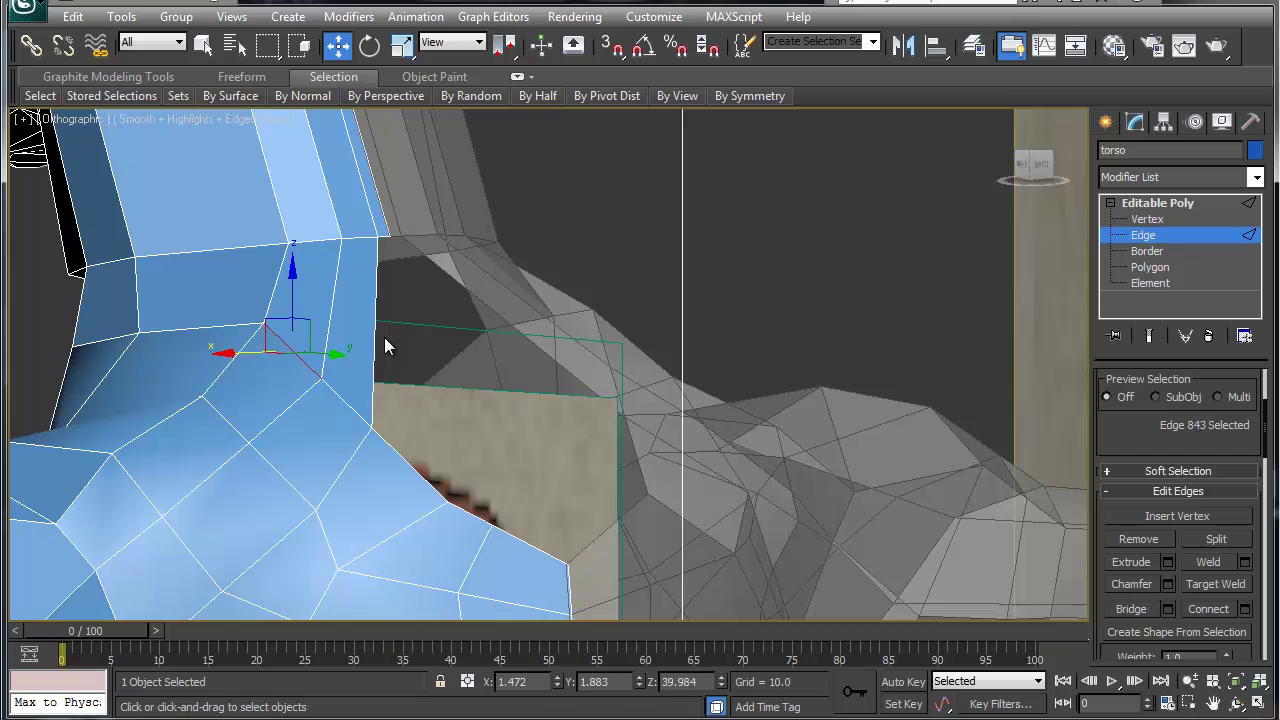
{"action": "left_click", "coordinate": [376, 341]}
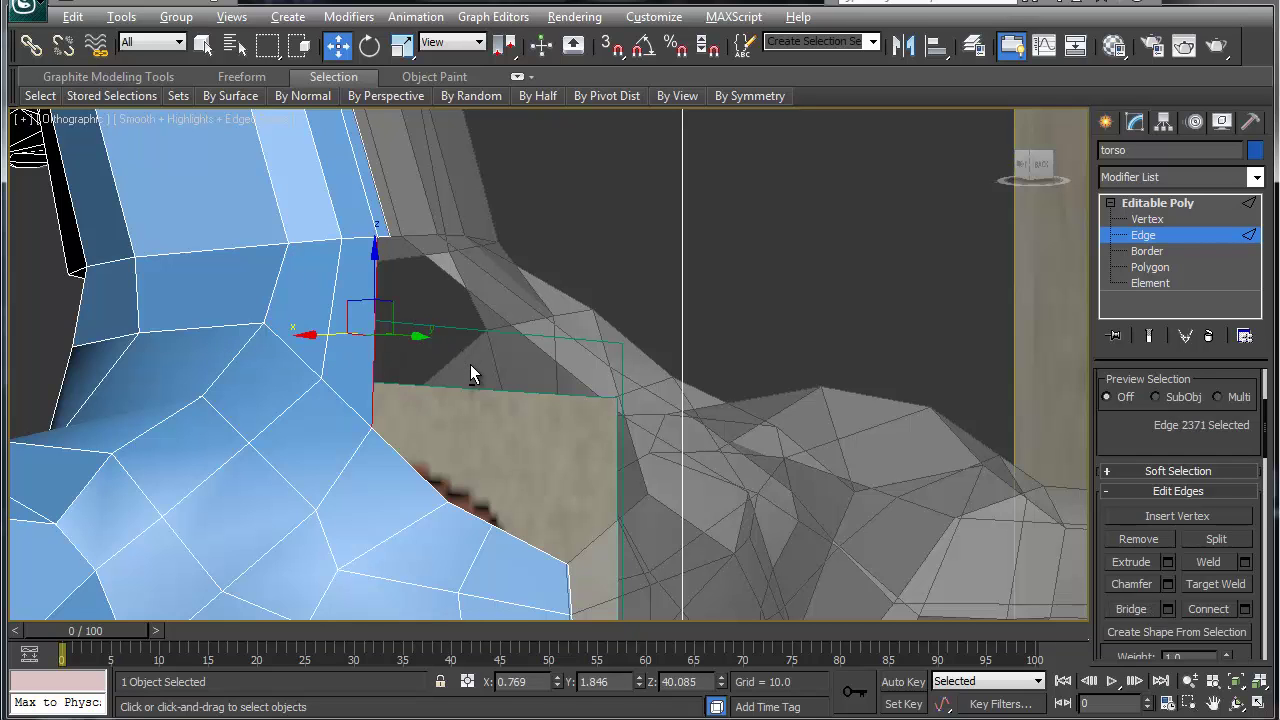
{"action": "middle_click_drag", "start_coordinate": [470, 366], "coordinate": [398, 402], "text": "alt"}
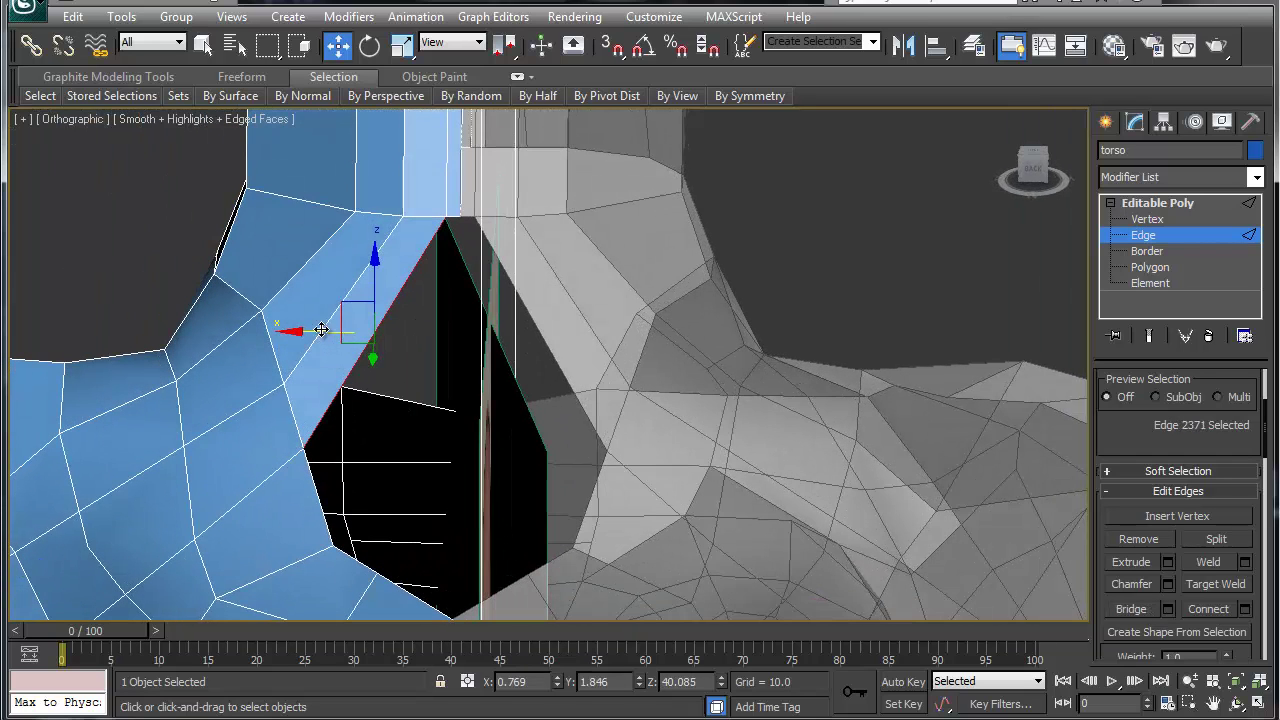
{"action": "left_click_drag", "start_coordinate": [321, 330], "coordinate": [348, 331], "text": "shift"}
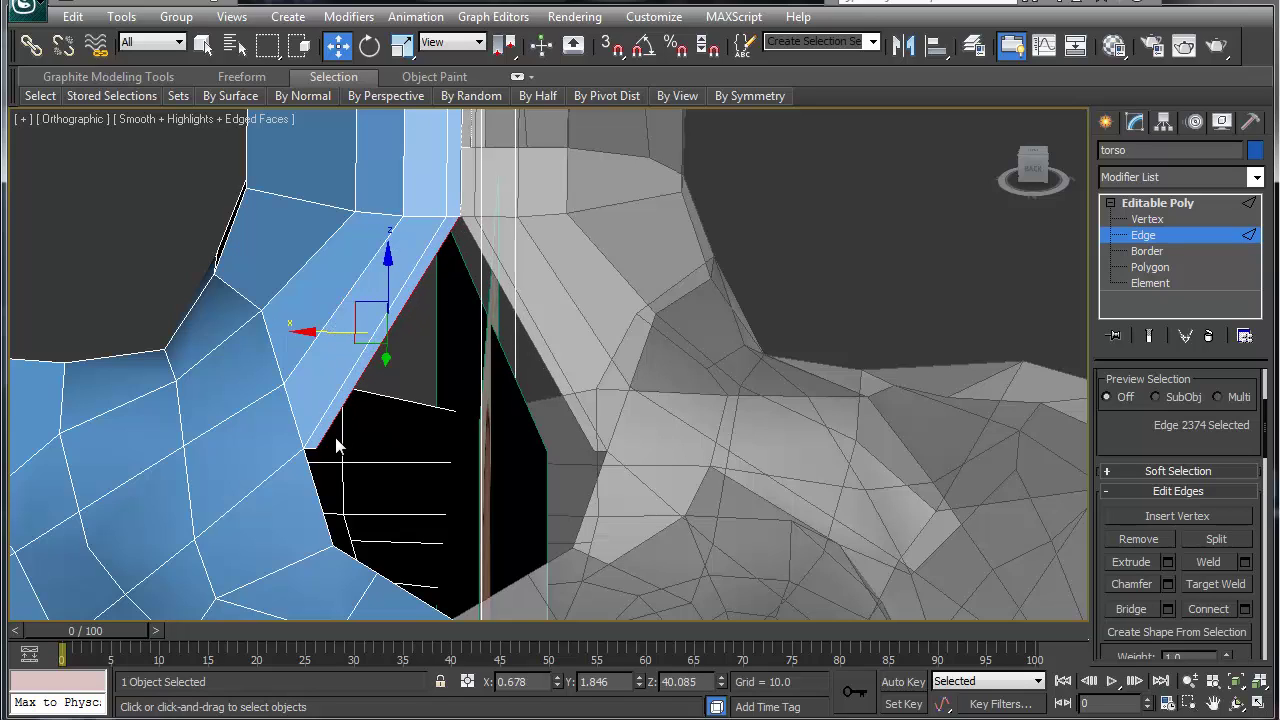
Step: Move the new strip's lower vertex to the mirror centre line below the neck, at about X 0.17 and Z 39.82
{"action": "key", "text": "1"}
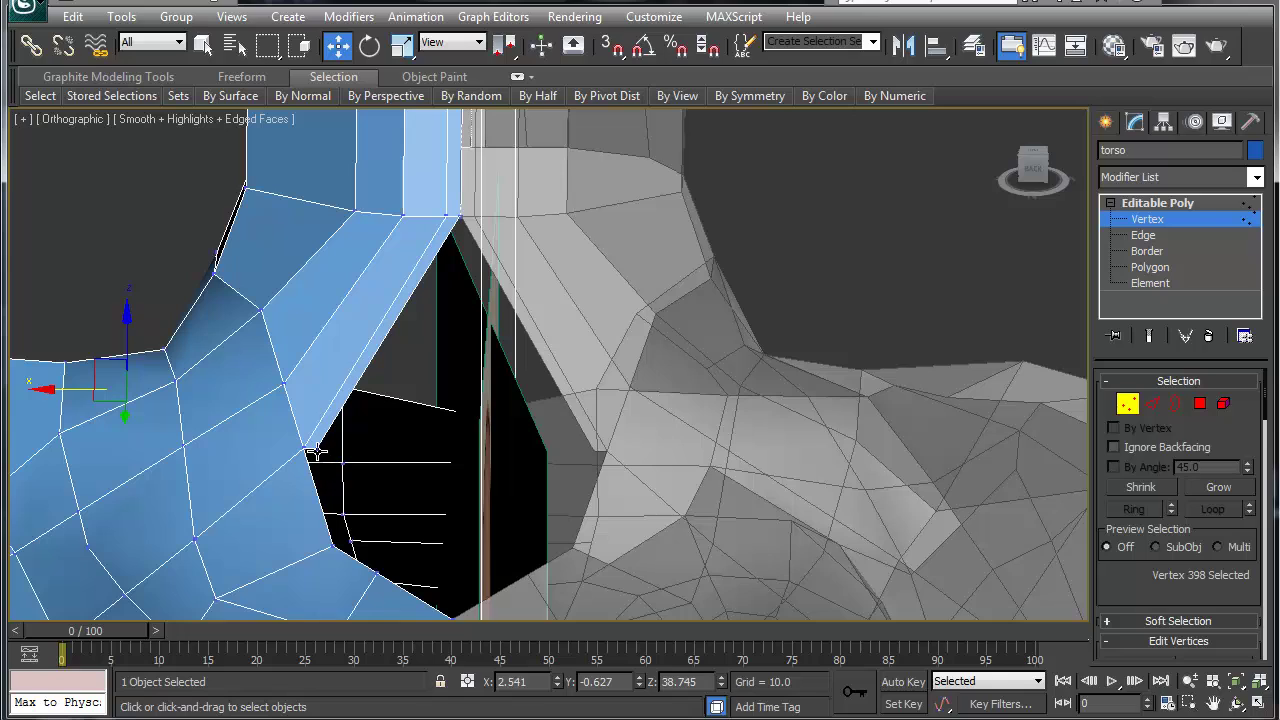
{"action": "left_click", "coordinate": [306, 449]}
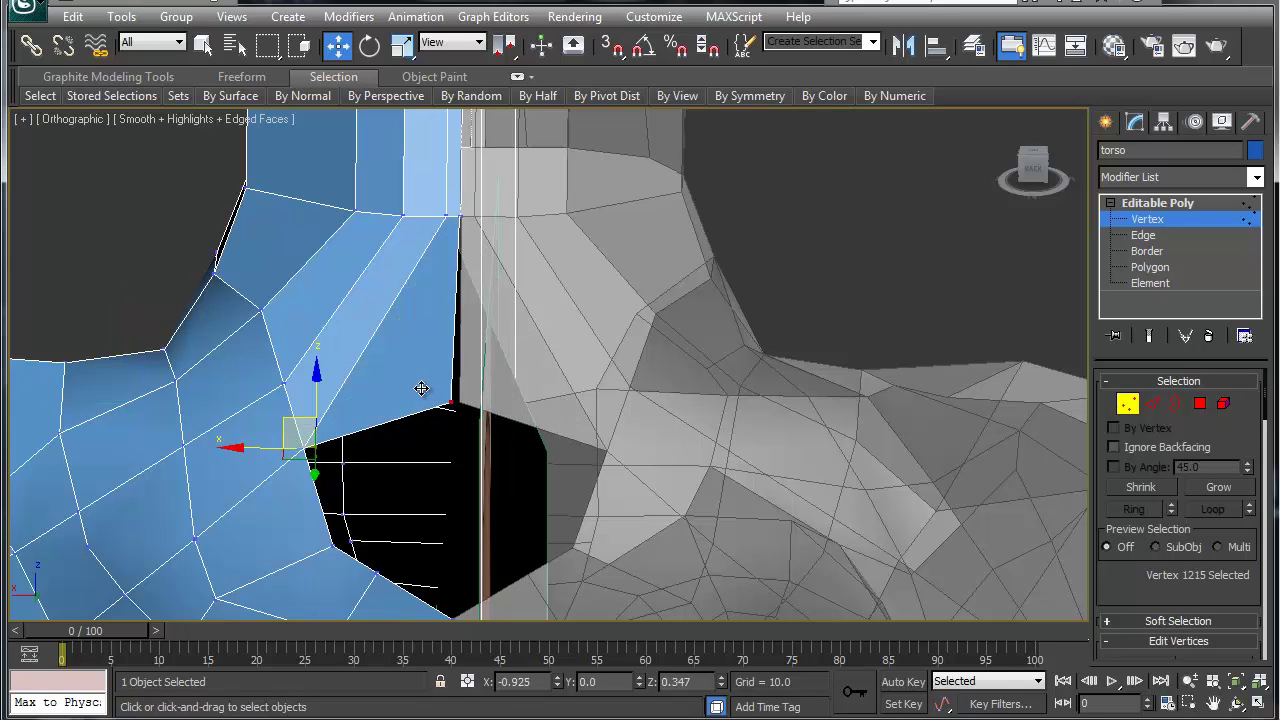
{"action": "left_click_drag", "start_coordinate": [421, 388], "coordinate": [431, 390]}
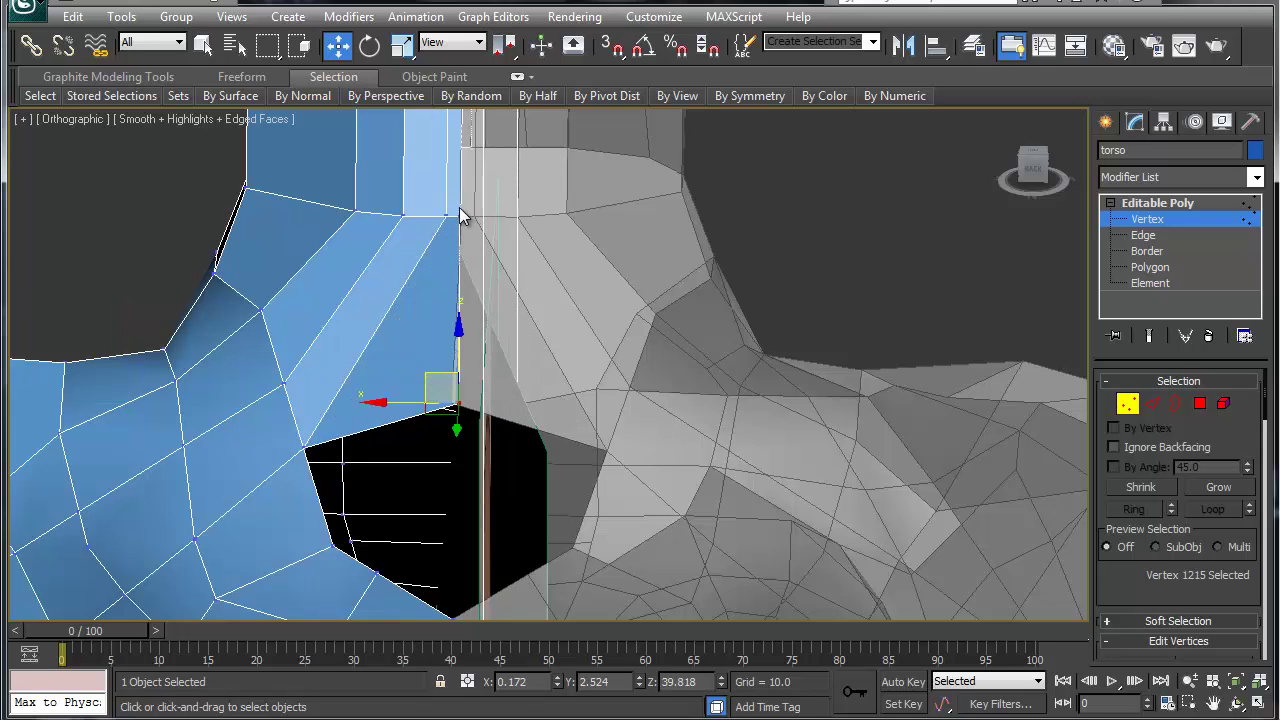
{"action": "left_click", "coordinate": [455, 213]}
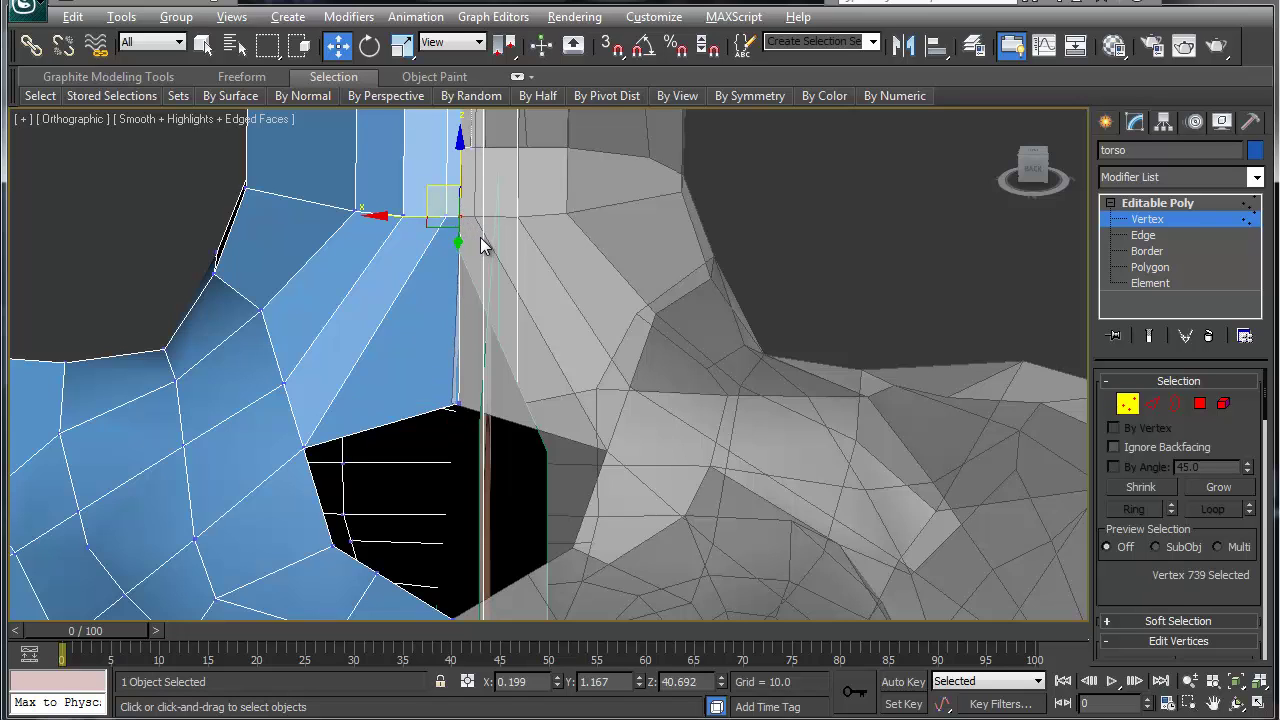
{"action": "middle_click_drag", "start_coordinate": [406, 456], "coordinate": [395, 332]}
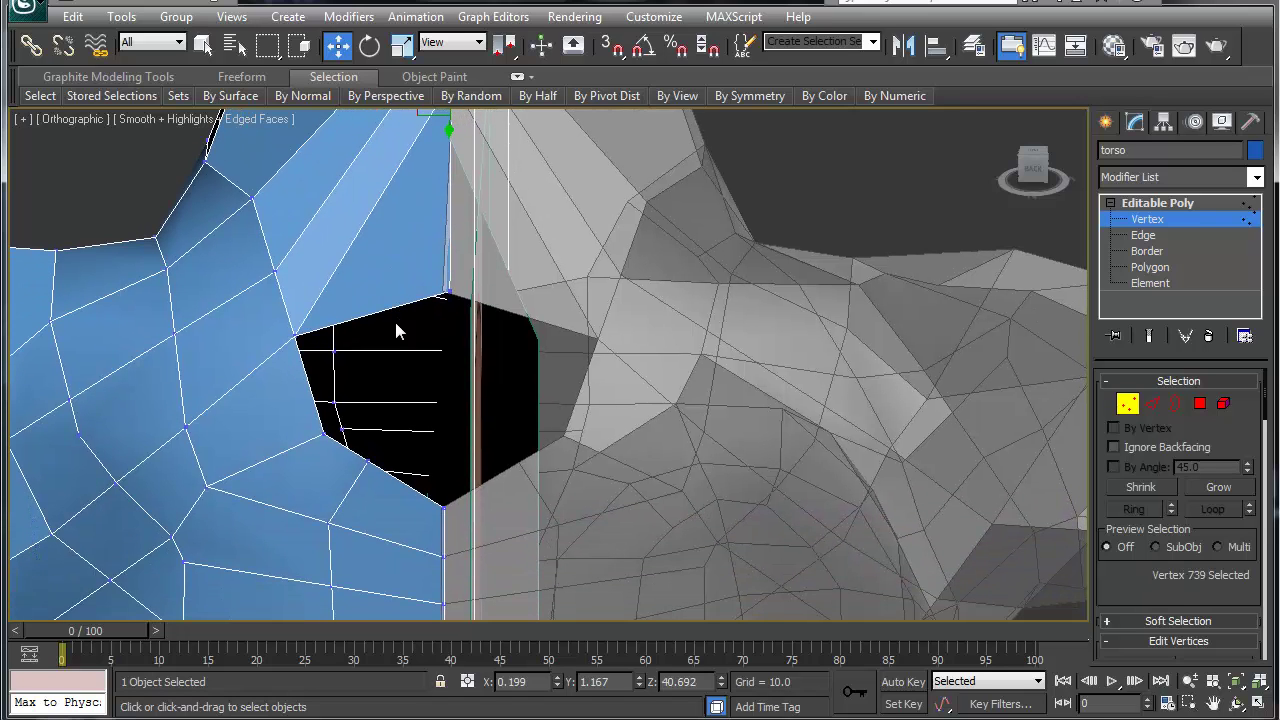
{"action": "left_click", "coordinate": [318, 412]}
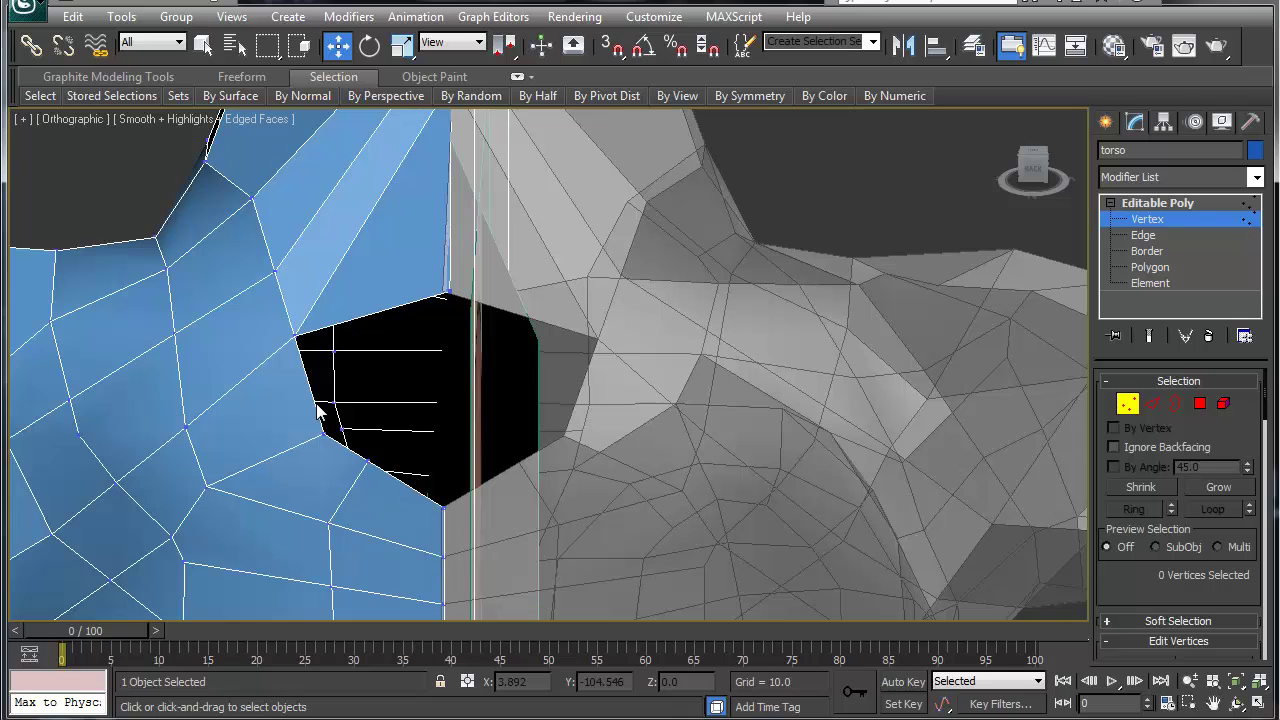
Step: Extrude the open side edge of the remaining hole below the neck into a new strip toward the centre, to about X 0.139 and Z 39.53
{"action": "key", "text": "2"}
{"action": "left_click", "coordinate": [316, 403]}
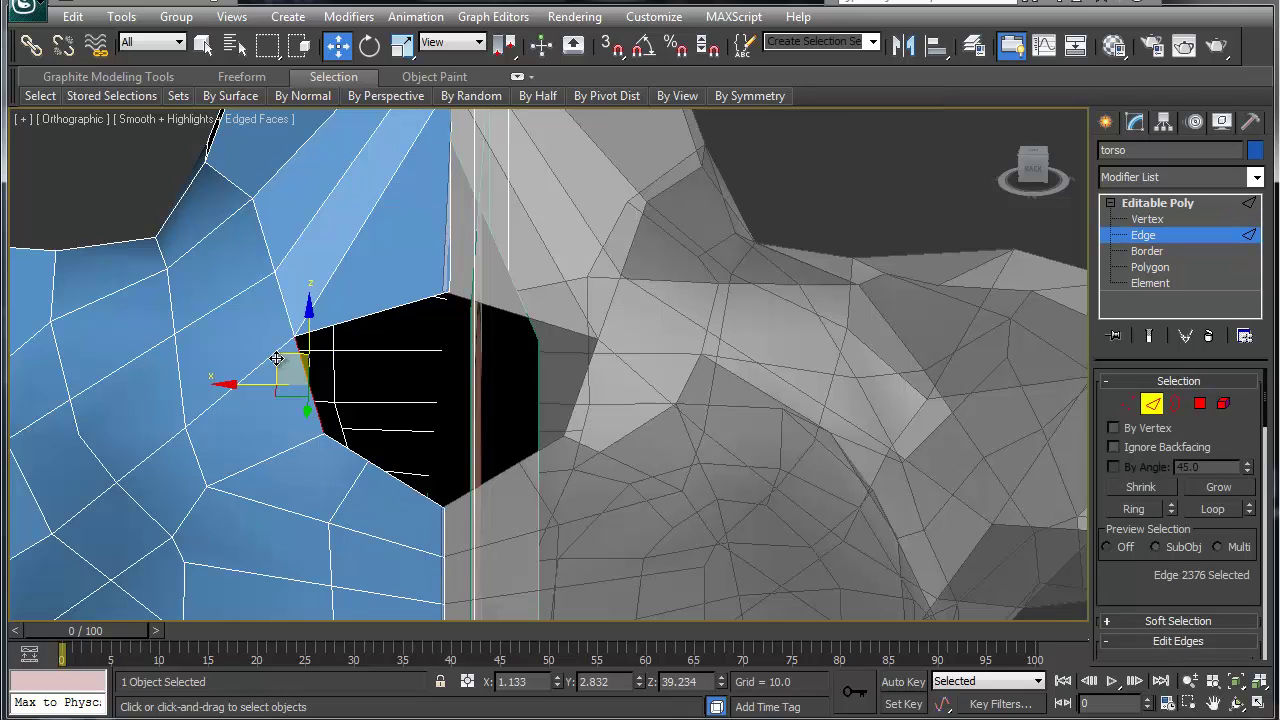
{"action": "left_click_drag", "start_coordinate": [276, 358], "coordinate": [426, 322]}
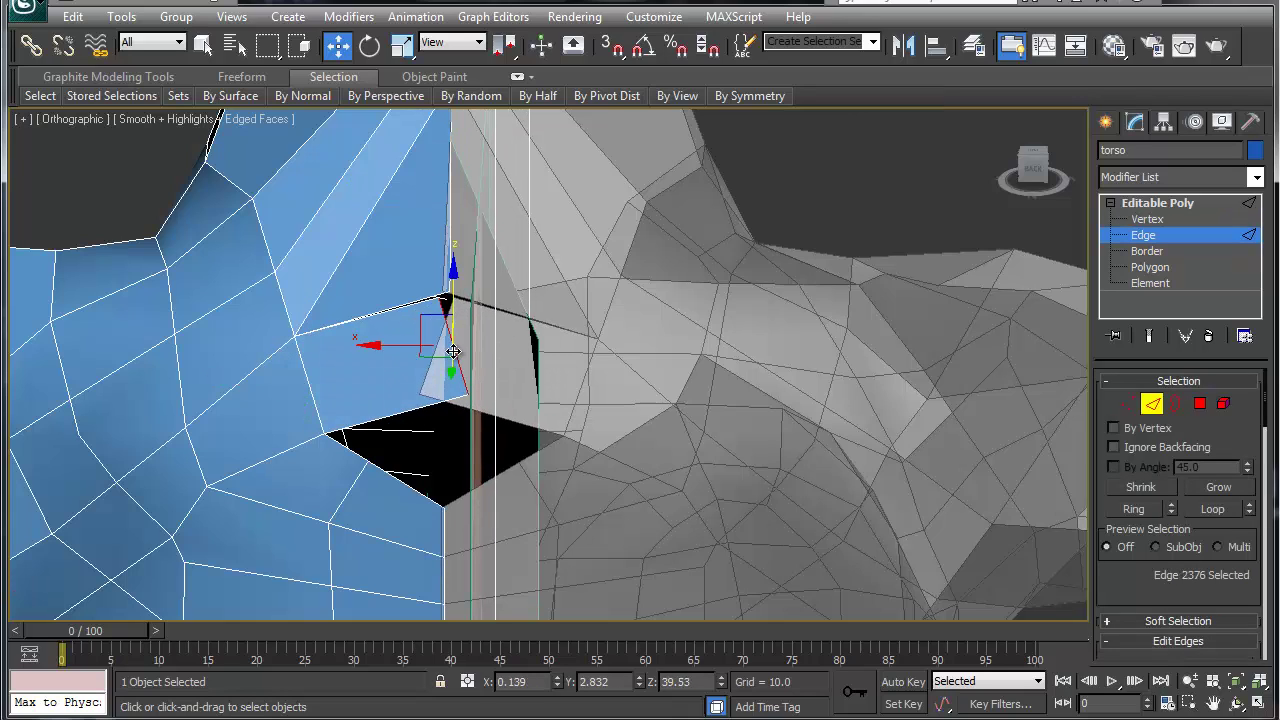
Step: Collapse the new strip's upper vertex with the neighbouring neck vertex at the mirror centre line and nudge the merged vertex into place
{"action": "key", "text": "1"}
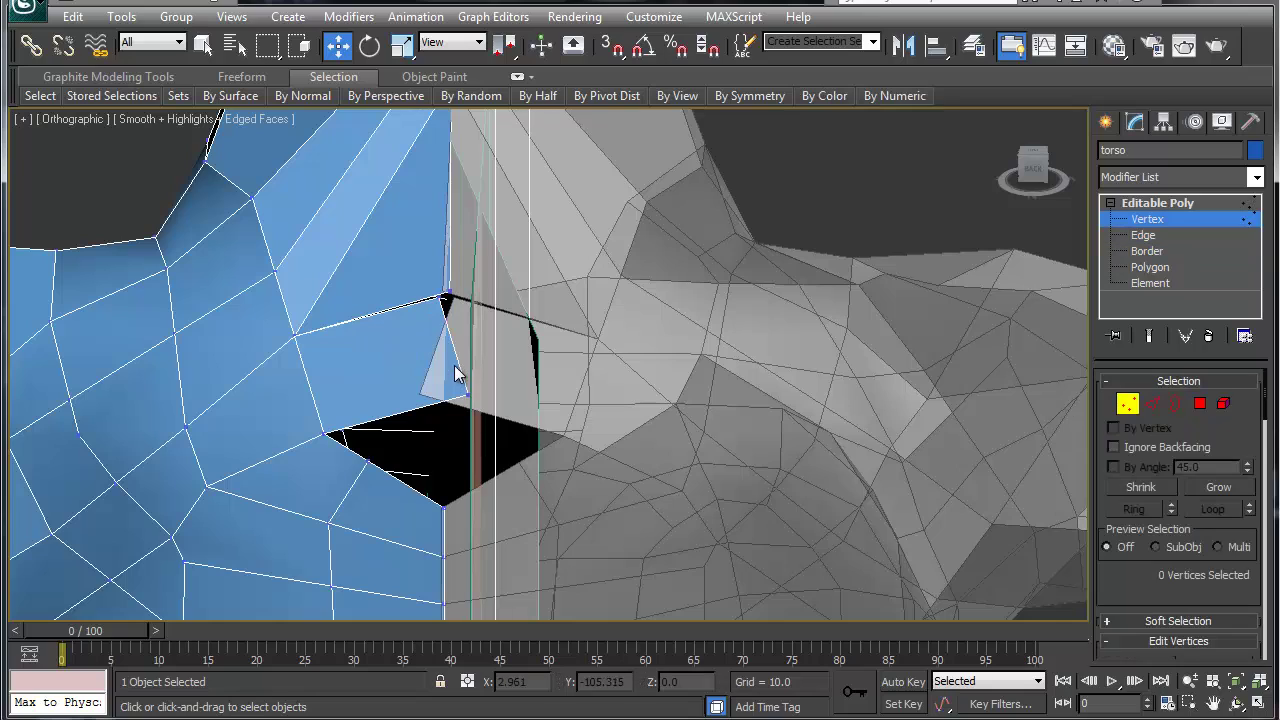
{"action": "left_click", "coordinate": [440, 297]}
{"action": "left_click", "coordinate": [447, 294], "text": "ctrl"}
{"action": "key", "text": "ctrl+alt+c"}
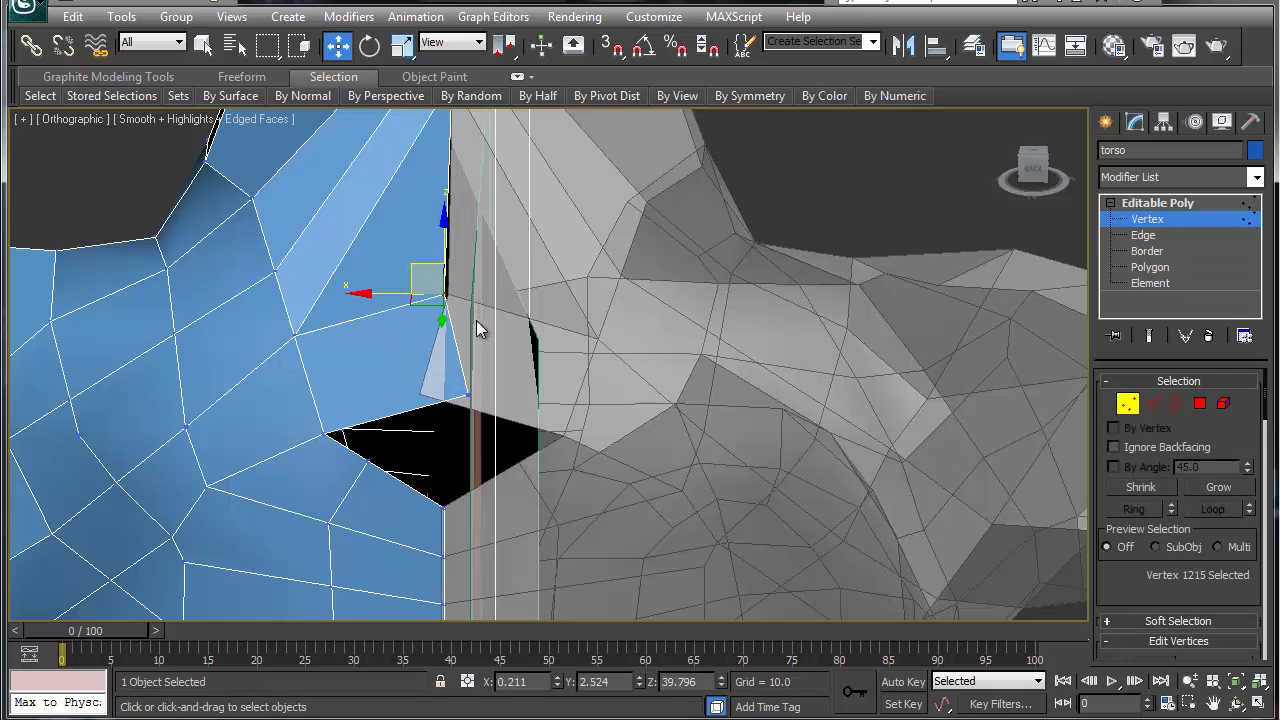
{"action": "left_click_drag", "start_coordinate": [392, 296], "coordinate": [416, 336]}
Step: Move the new strip's lower vertex onto the mirror centre line, at about X 0.201 and Z 39.286
{"action": "left_click", "coordinate": [464, 388]}
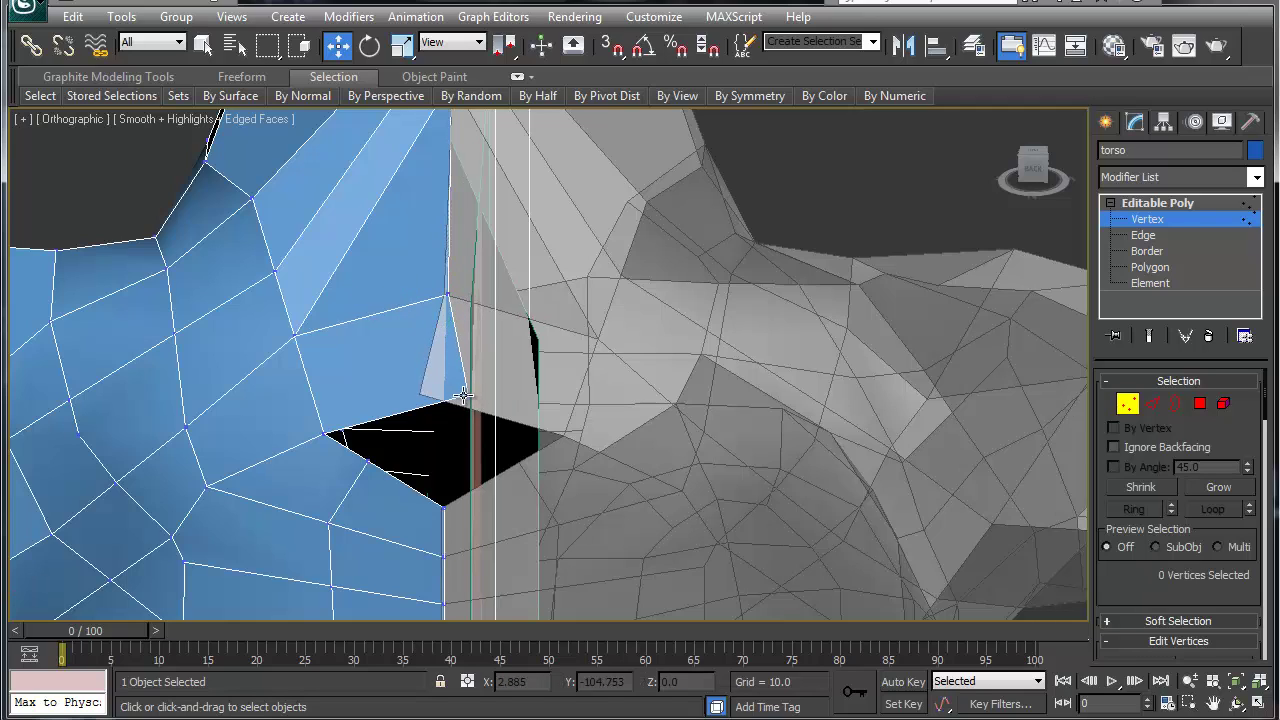
{"action": "left_click", "coordinate": [467, 397]}
{"action": "left_click_drag", "start_coordinate": [420, 400], "coordinate": [391, 390]}
Step: Move the middle vertex on the hole's lower border outward and down to about X 0.79 and Z 38.716
{"action": "middle_click_drag", "start_coordinate": [393, 390], "coordinate": [404, 364], "text": "alt"}
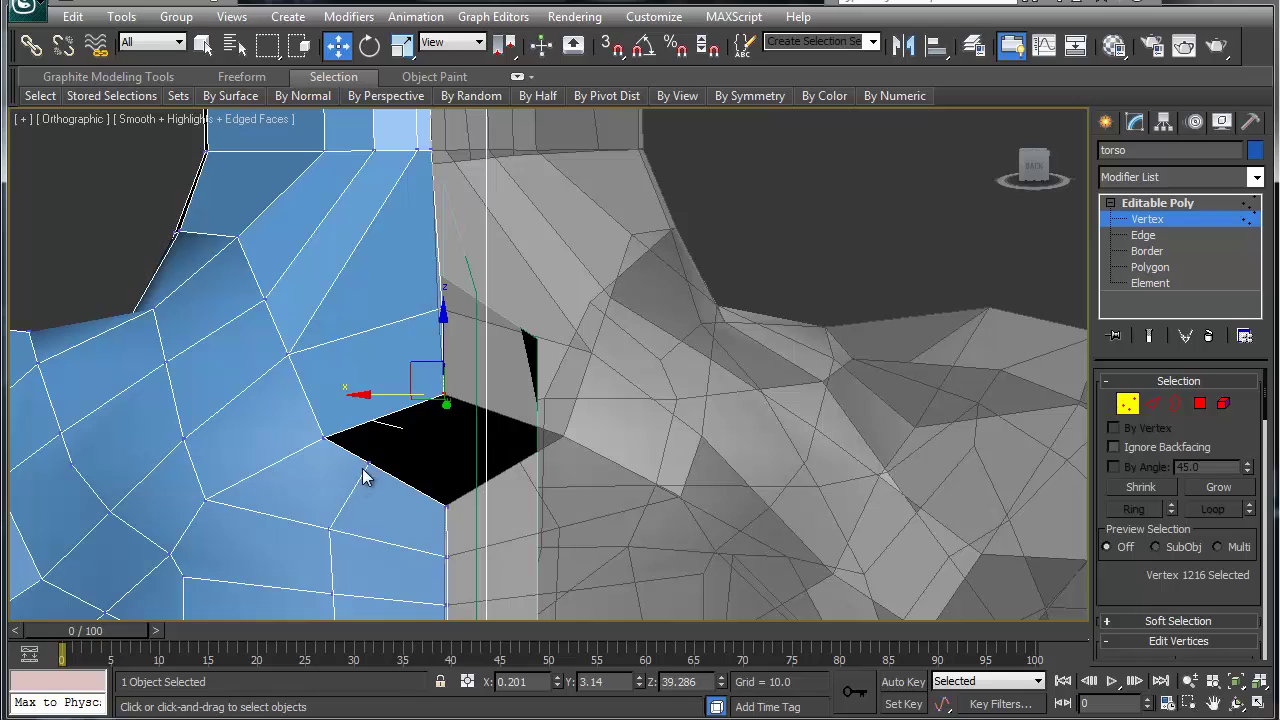
{"action": "left_click", "coordinate": [369, 473]}
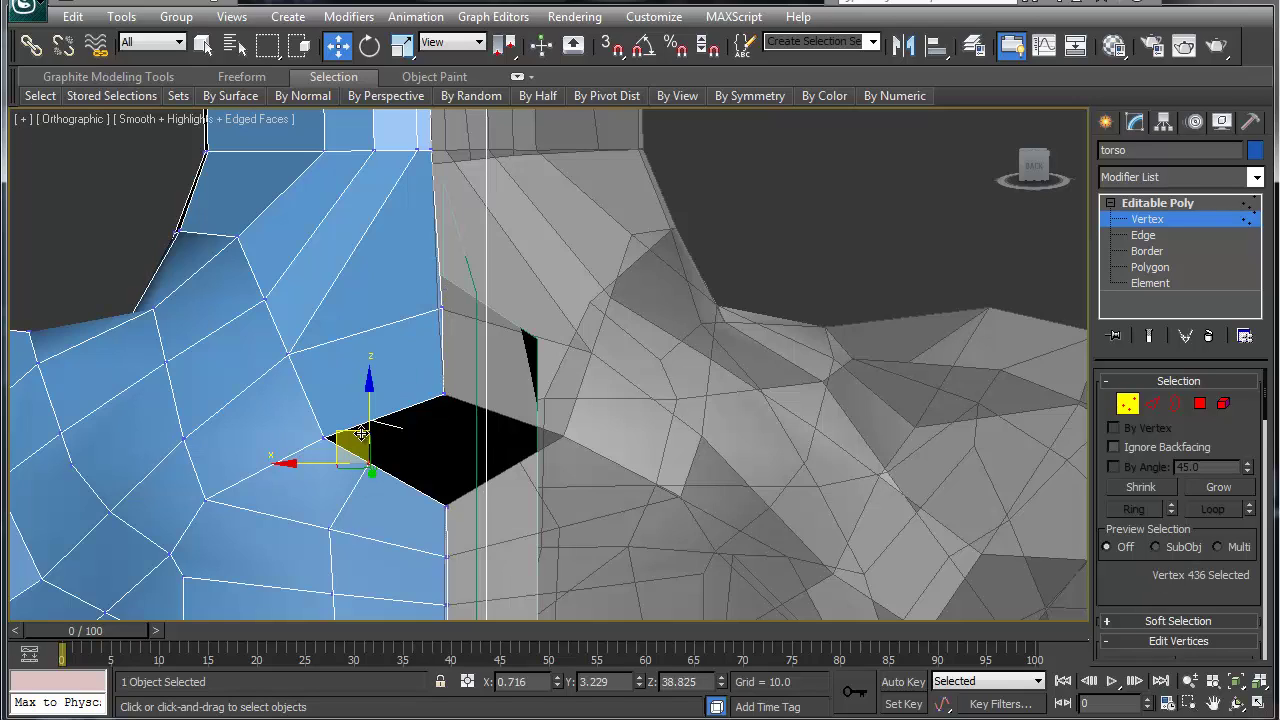
{"action": "left_click_drag", "start_coordinate": [361, 433], "coordinate": [342, 462]}
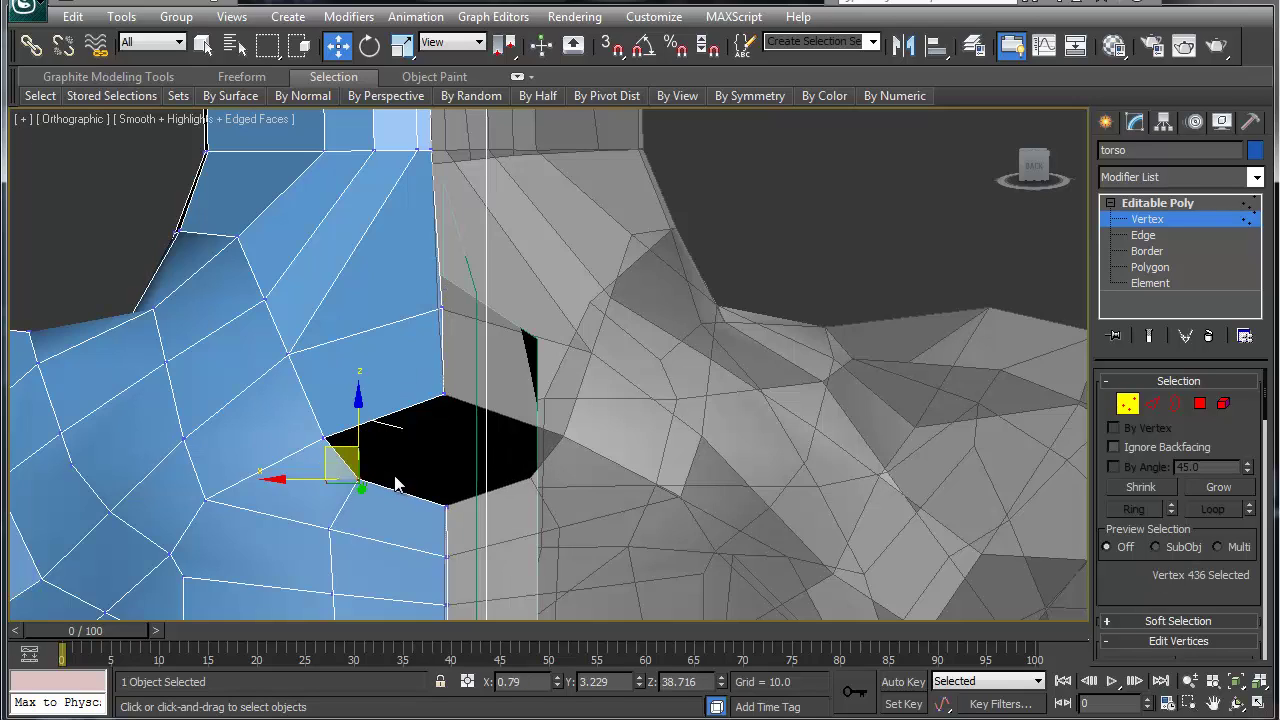
Step: Bridge the lower border edge beside the centre line to the strip's bottom edge, closing the hole at the back of the neck
{"action": "left_click_drag", "start_coordinate": [1143, 580], "coordinate": [1133, 468]}
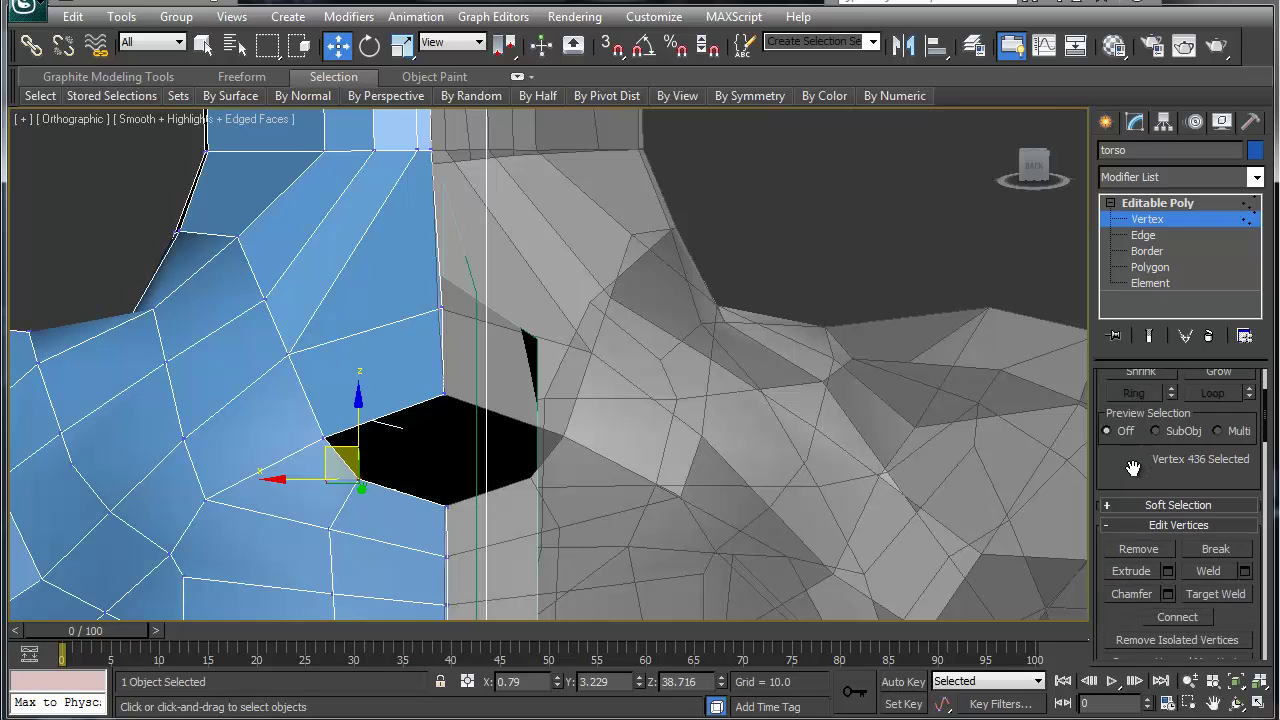
{"action": "key", "text": "2"}
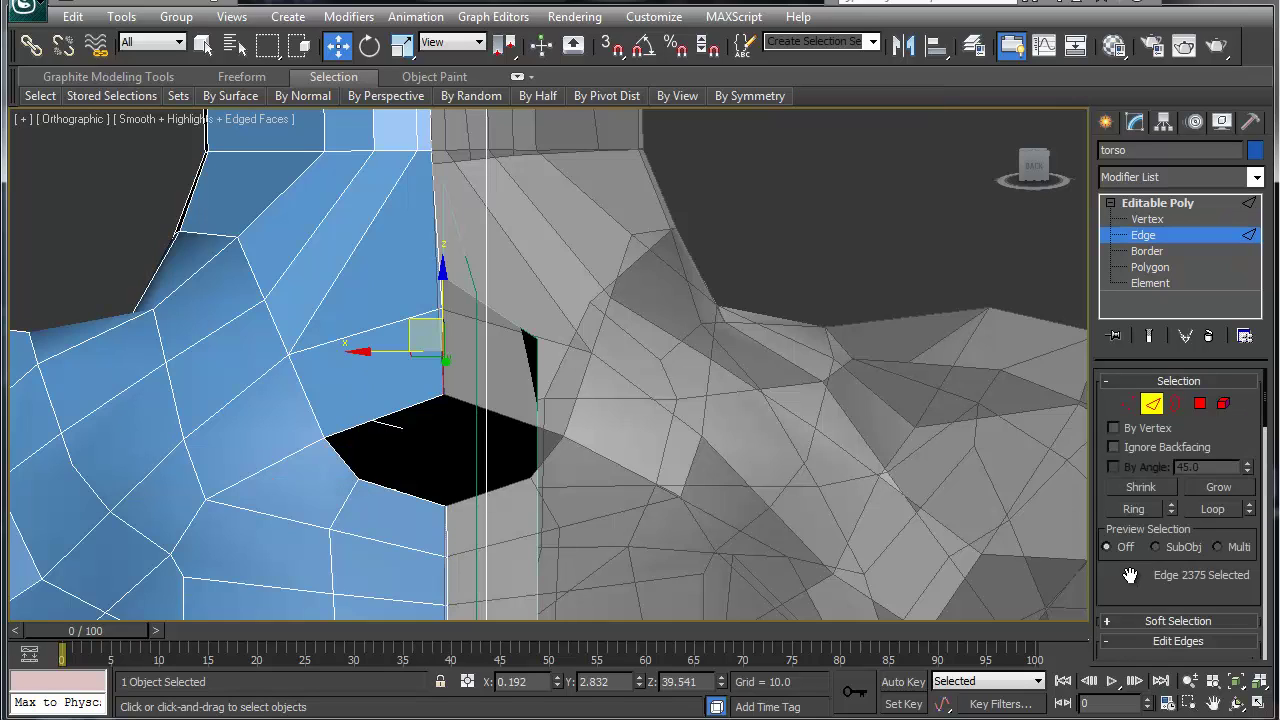
{"action": "left_click_drag", "start_coordinate": [1129, 572], "coordinate": [1120, 510]}
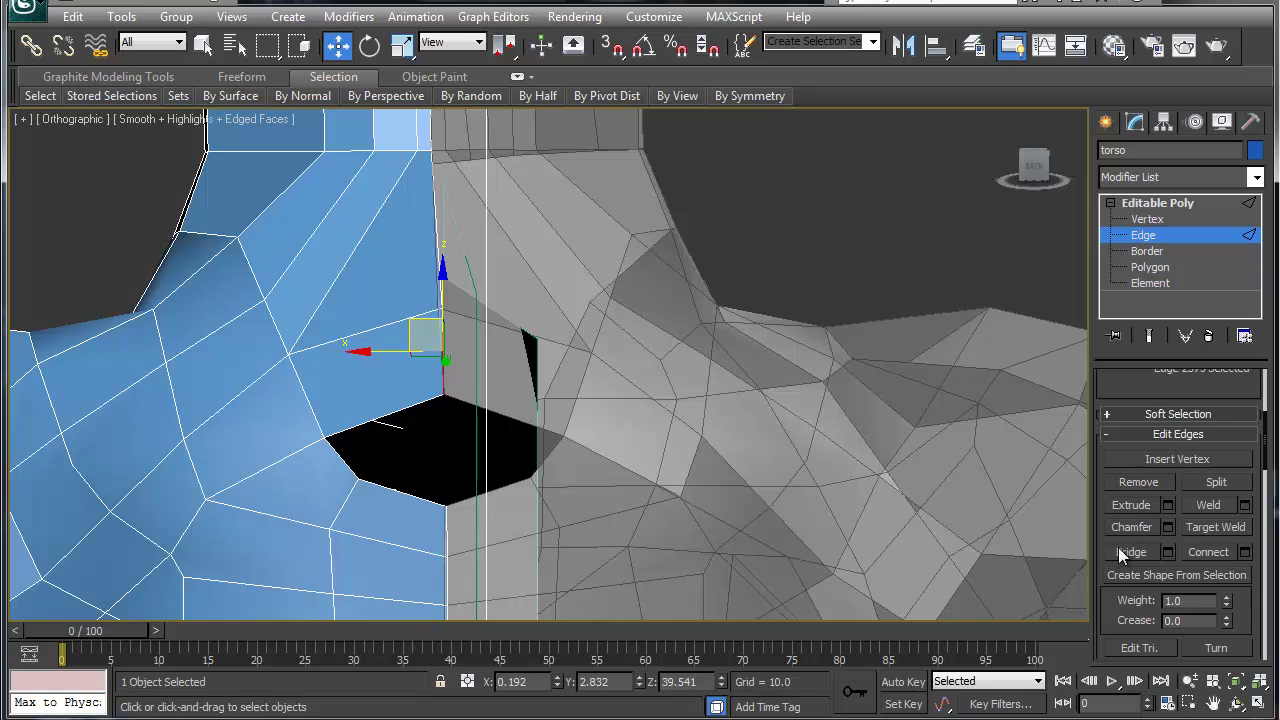
{"action": "left_click", "coordinate": [1120, 550]}
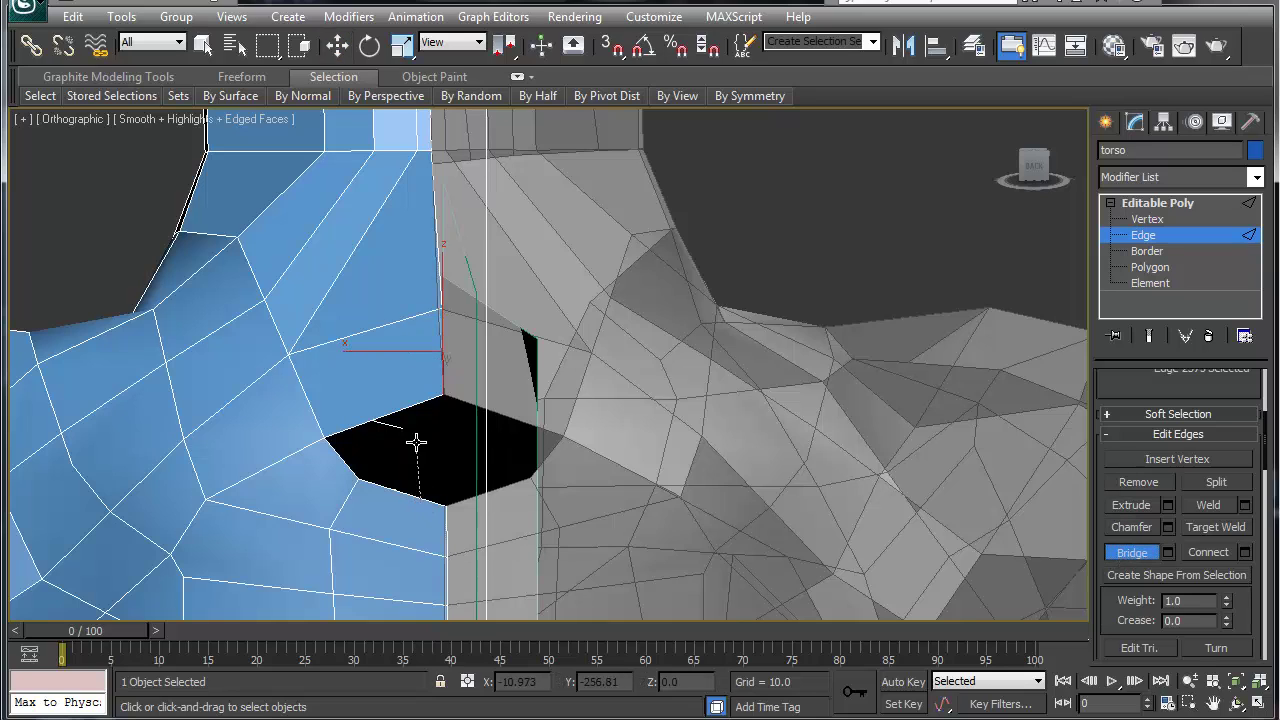
{"action": "left_click", "coordinate": [409, 409]}
{"action": "key", "text": "w"}
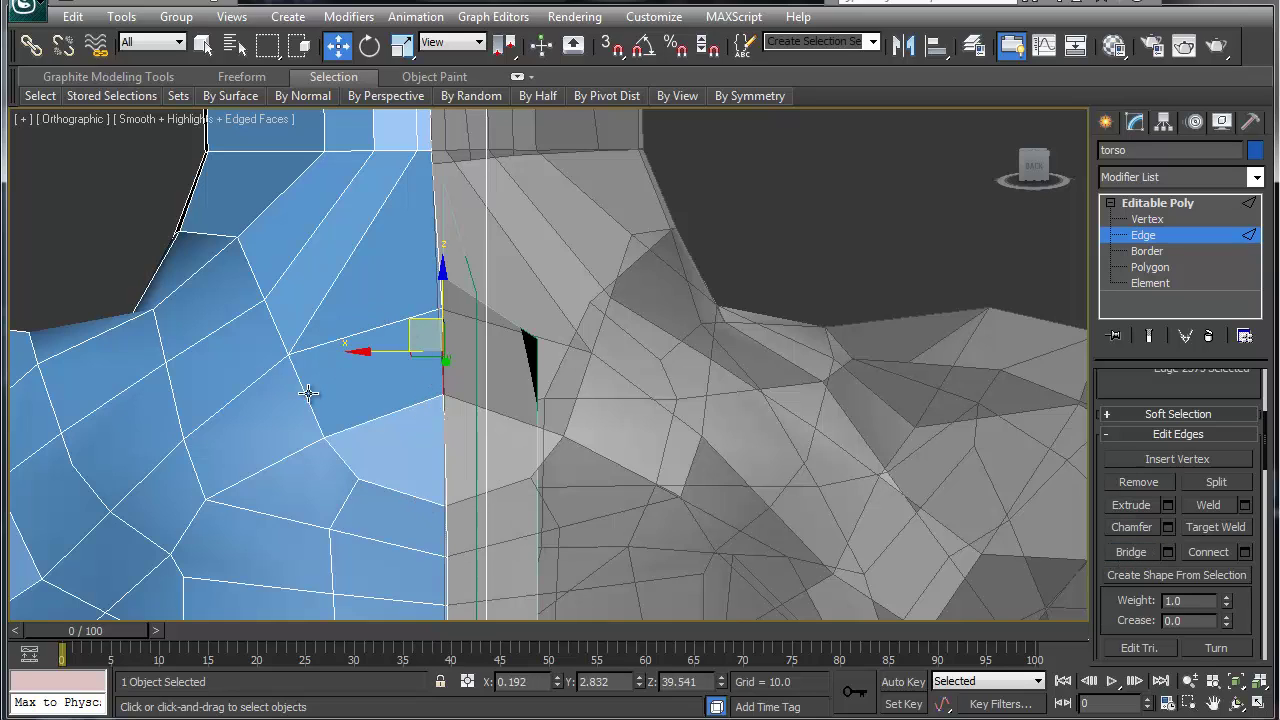
Step: Bridge the next two torso border edges at the side and front of the neck opening to the neck's facing lower edges
{"action": "middle_click_drag", "start_coordinate": [308, 393], "coordinate": [358, 450], "text": "alt"}
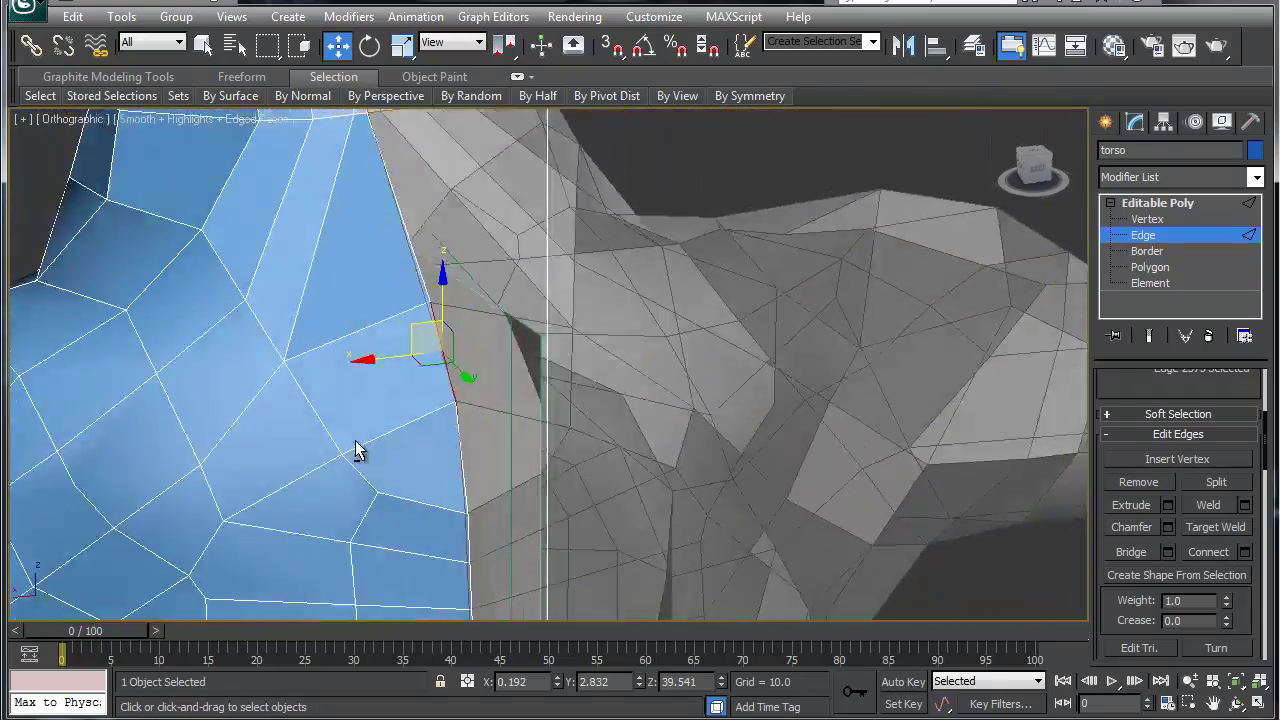
{"action": "scroll", "coordinate": [358, 450], "scroll_direction": "down", "scroll_amount": 6}
{"action": "middle_click_drag", "start_coordinate": [404, 398], "coordinate": [626, 349], "text": "alt"}
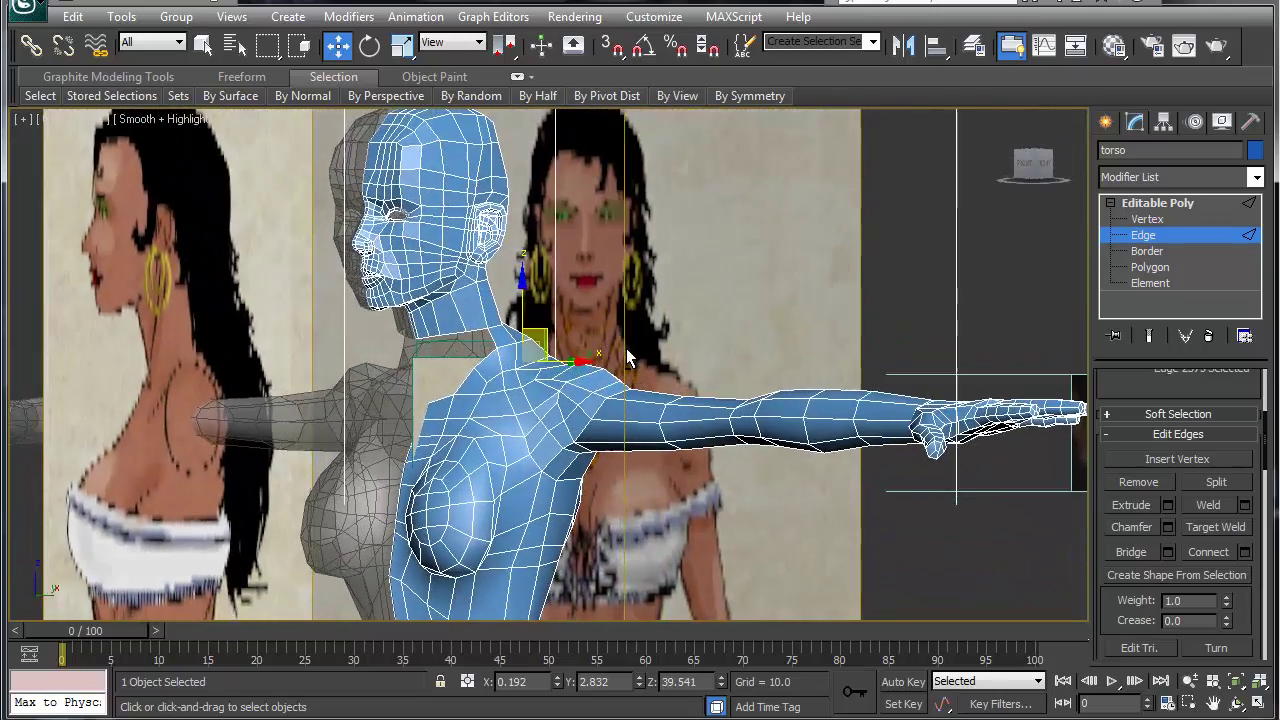
{"action": "scroll", "coordinate": [466, 403], "scroll_direction": "up", "scroll_amount": 4}
{"action": "scroll", "coordinate": [403, 418], "scroll_direction": "down", "scroll_amount": 1}
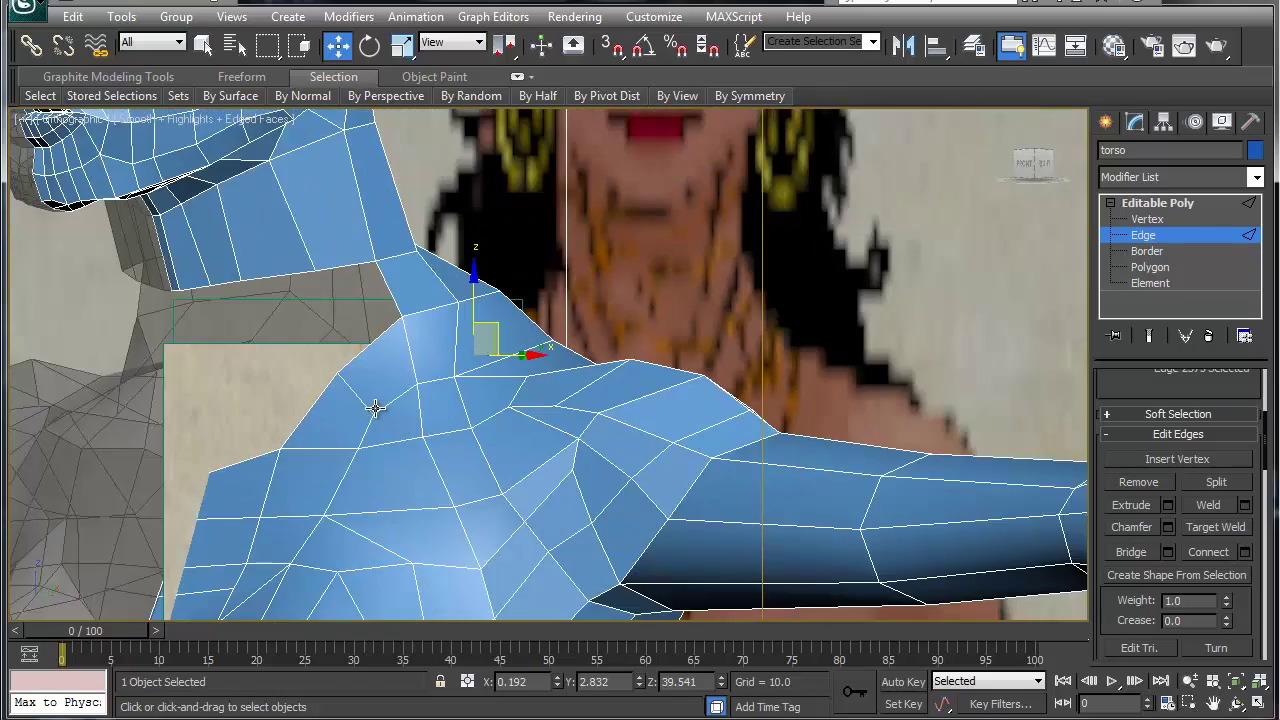
{"action": "middle_click_drag", "start_coordinate": [375, 408], "coordinate": [410, 418], "text": "alt"}
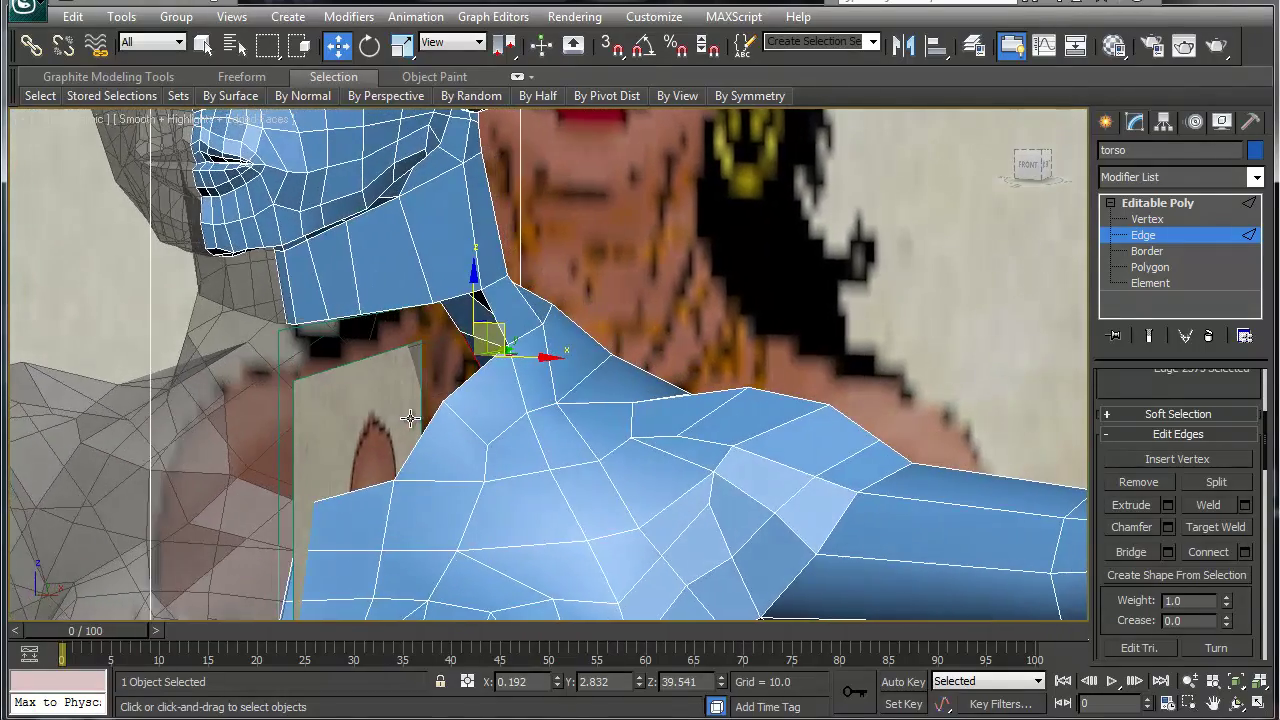
{"action": "left_click", "coordinate": [467, 382]}
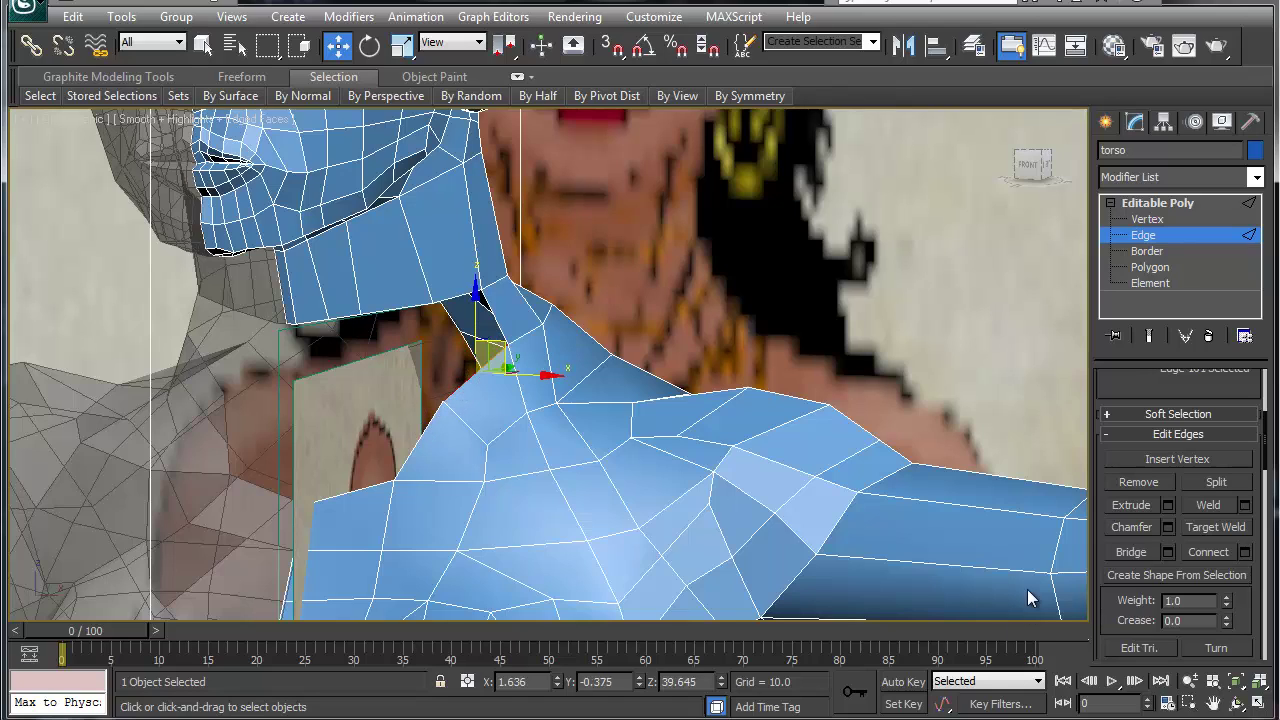
{"action": "left_click", "coordinate": [1130, 549]}
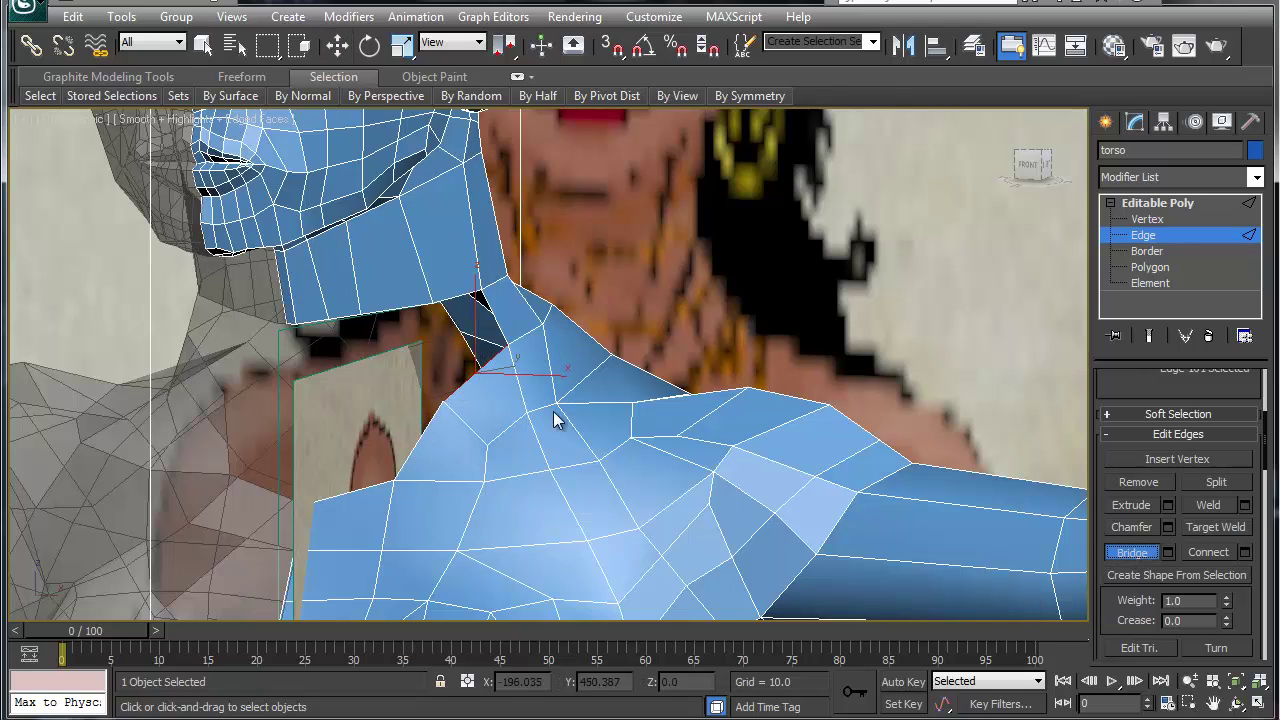
{"action": "left_click", "coordinate": [472, 372]}
{"action": "left_click", "coordinate": [456, 297]}
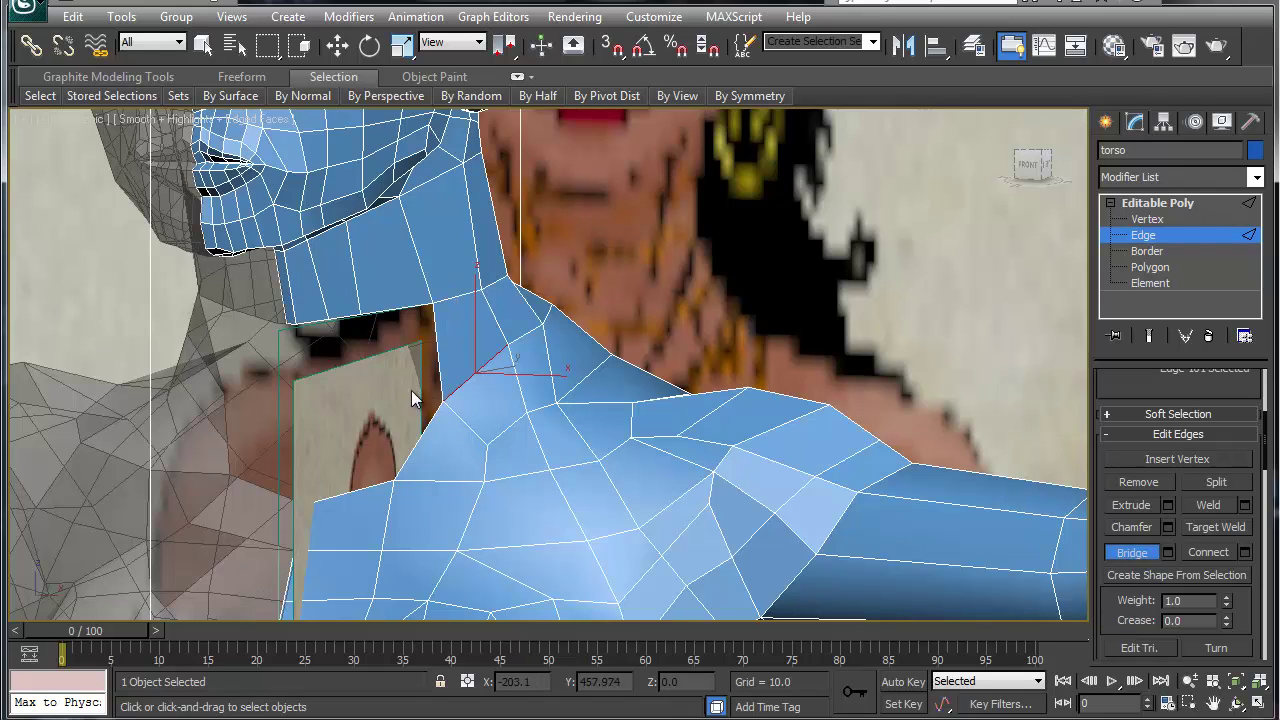
{"action": "left_click", "coordinate": [414, 438]}
{"action": "left_click", "coordinate": [397, 305]}
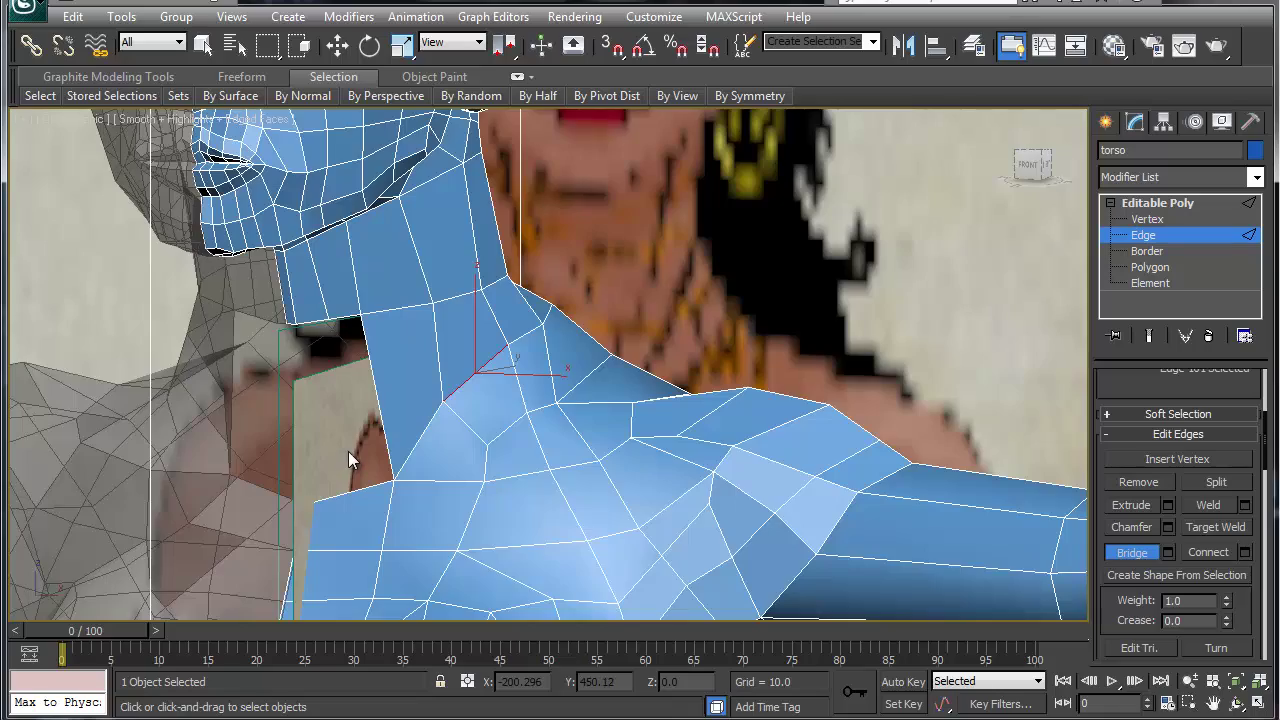
Step: Bridge the last torso border edges at the throat to the neck's lower edges up to the mirror centre line
{"action": "mouse_move", "coordinate": [348, 451]}
{"action": "middle_mouse_down", "text": "alt"}
{"action": "mouse_move", "coordinate": [378, 422]}
{"action": "mouse_move", "coordinate": [367, 439]}
{"action": "middle_mouse_up", "text": "alt"}
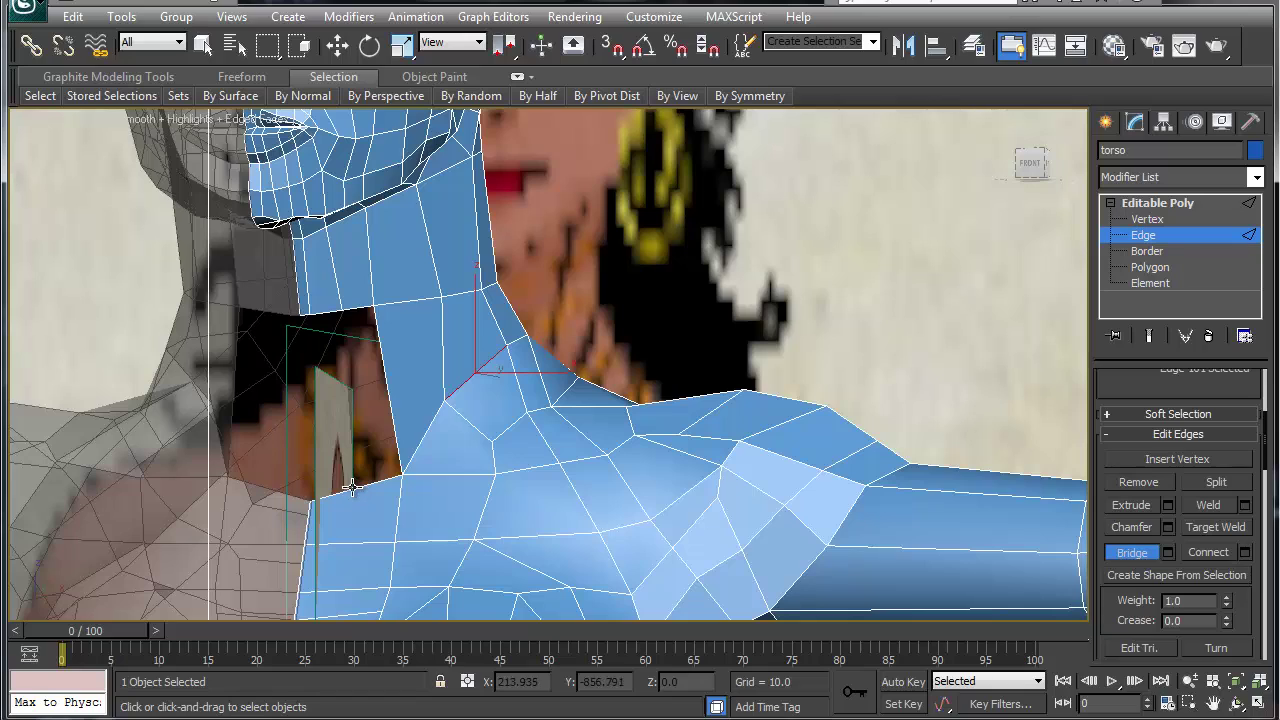
{"action": "left_click", "coordinate": [358, 309]}
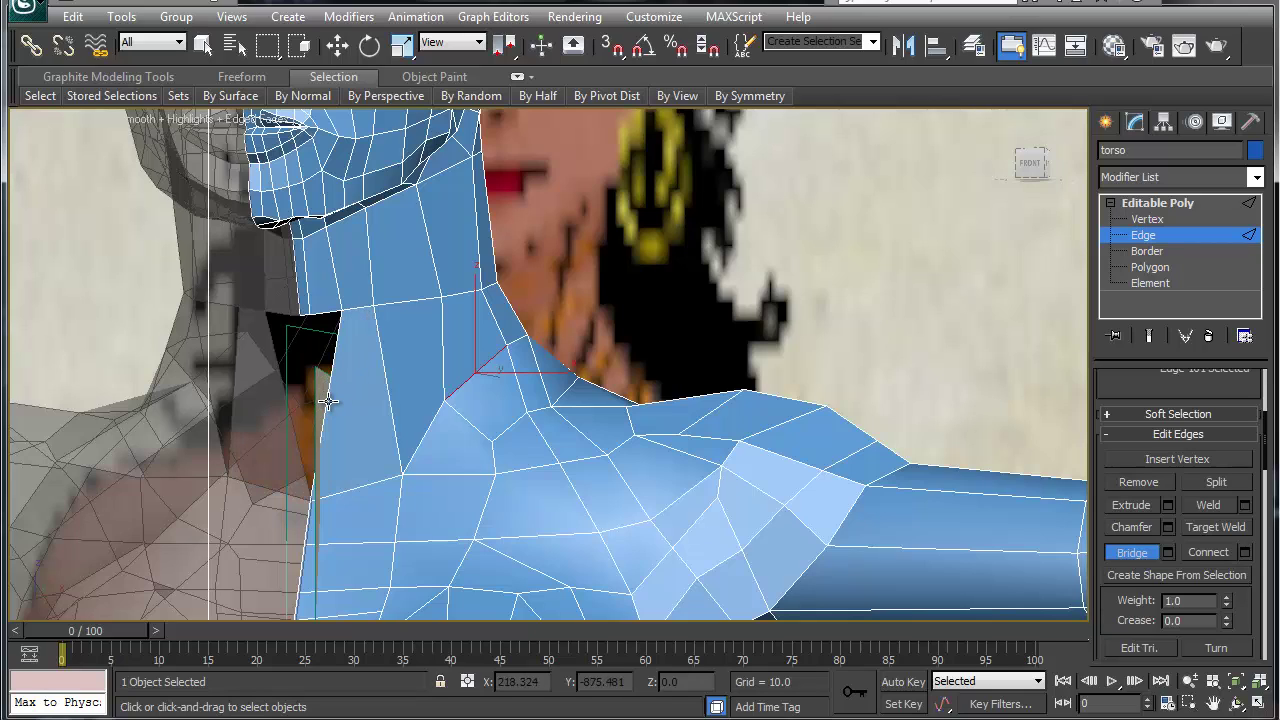
{"action": "left_click", "coordinate": [303, 317]}
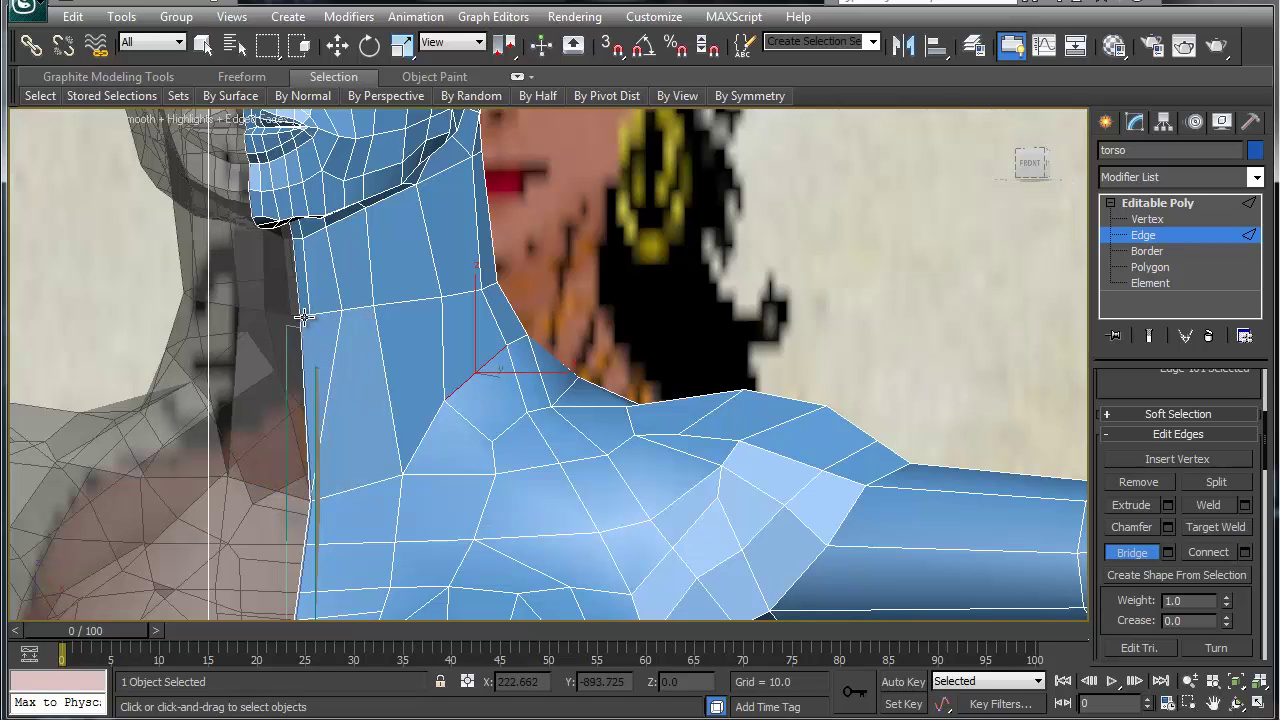
Step: Leave edge editing and examine the joined head, neck and torso from the side and front
{"action": "middle_click_drag", "start_coordinate": [439, 444], "coordinate": [300, 470], "text": "alt"}
{"action": "scroll", "coordinate": [481, 377], "scroll_direction": "down", "scroll_amount": 8}
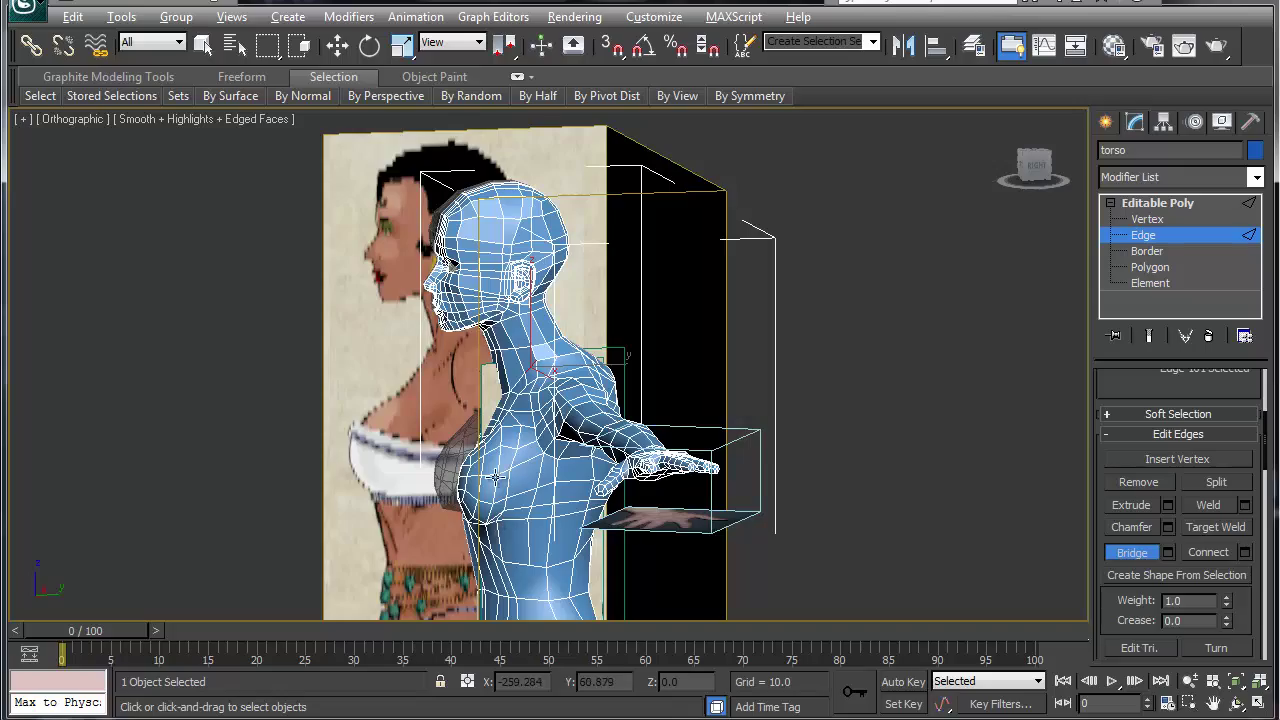
{"action": "middle_click_drag", "start_coordinate": [498, 477], "coordinate": [632, 455], "text": "alt"}
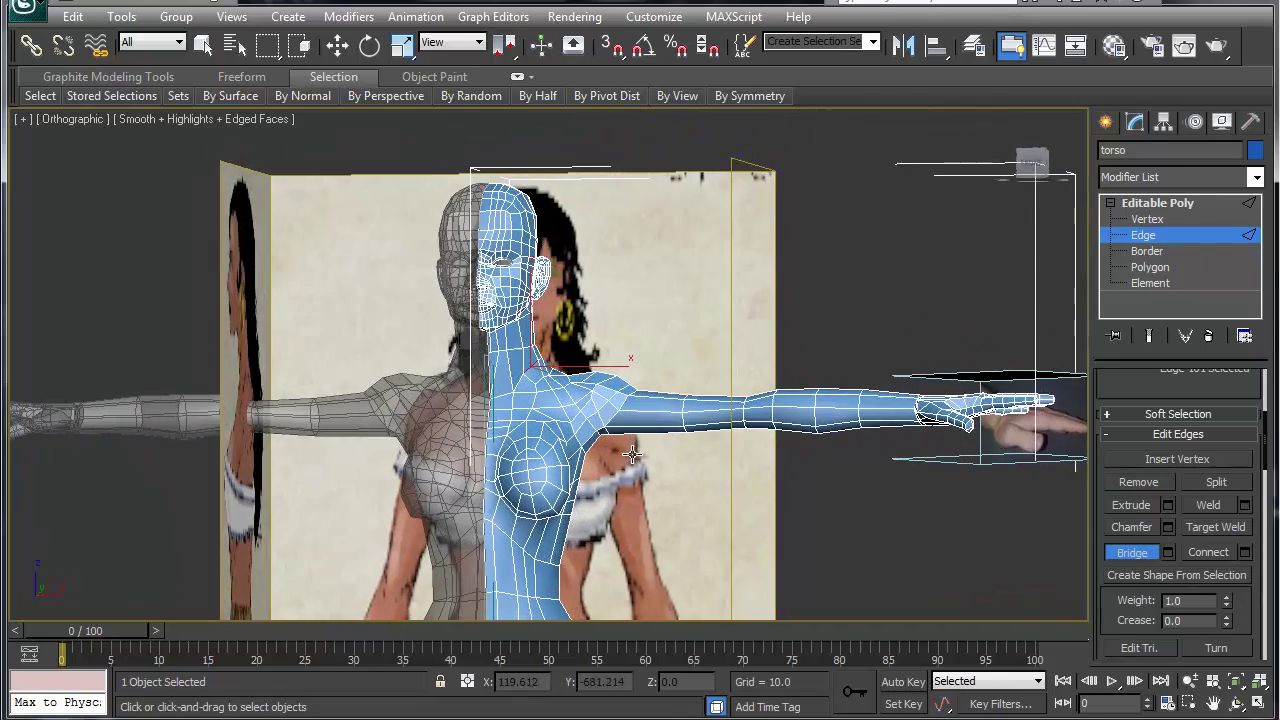
{"action": "key", "text": "w"}
{"action": "left_click", "coordinate": [1150, 236]}
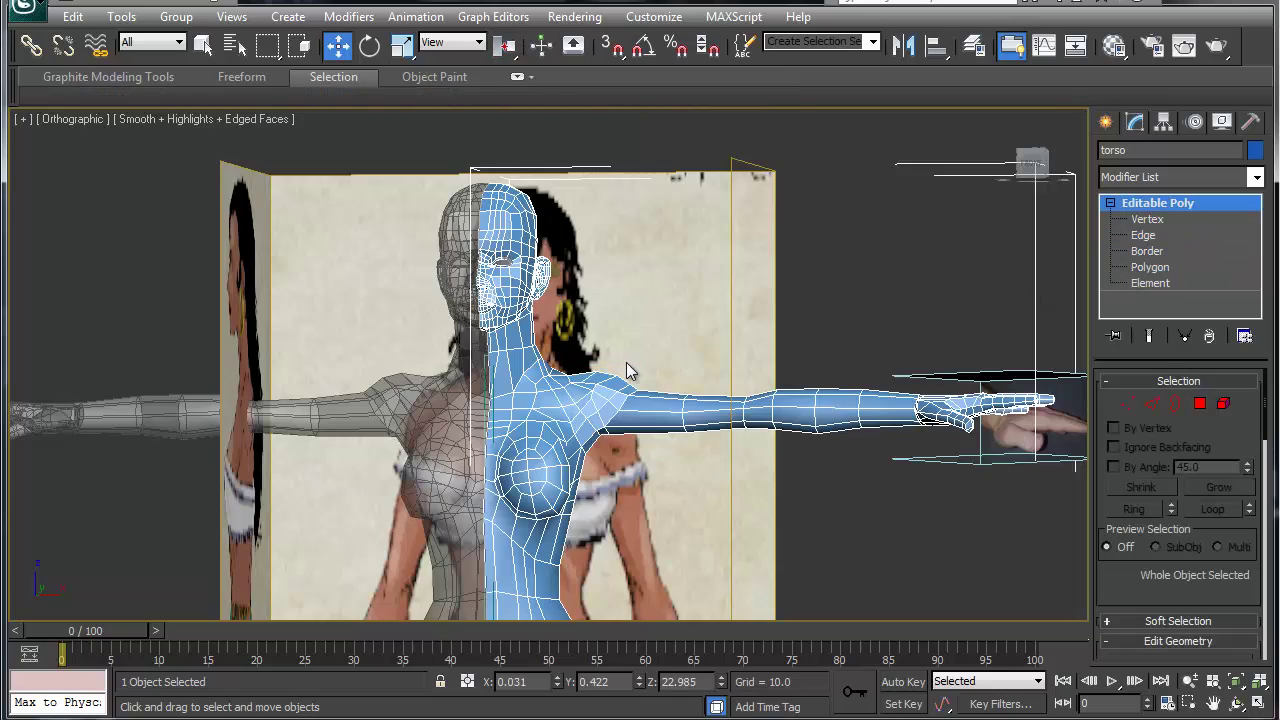
{"action": "scroll", "coordinate": [626, 362], "scroll_direction": "down", "scroll_amount": 6}
{"action": "scroll", "coordinate": [612, 417], "scroll_direction": "up", "scroll_amount": 6}
{"action": "middle_click_drag", "start_coordinate": [597, 421], "coordinate": [441, 438], "text": "alt"}
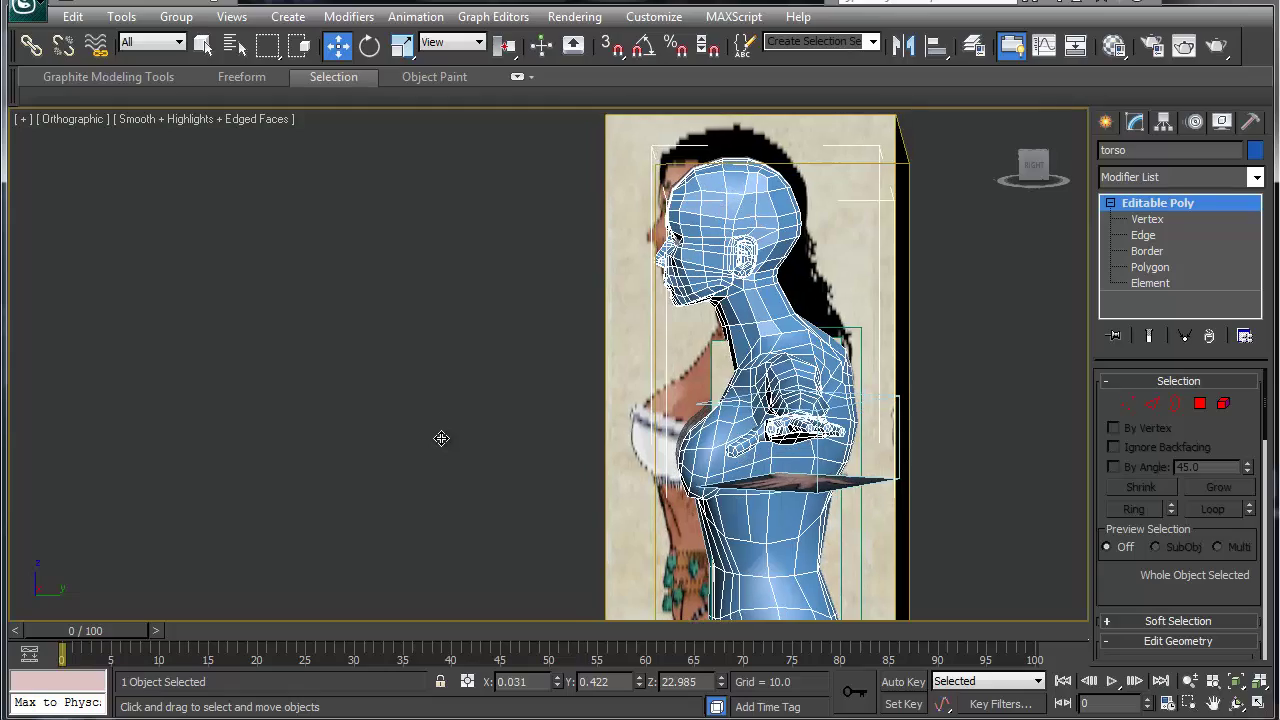
{"action": "middle_click_drag", "start_coordinate": [646, 447], "coordinate": [485, 347]}
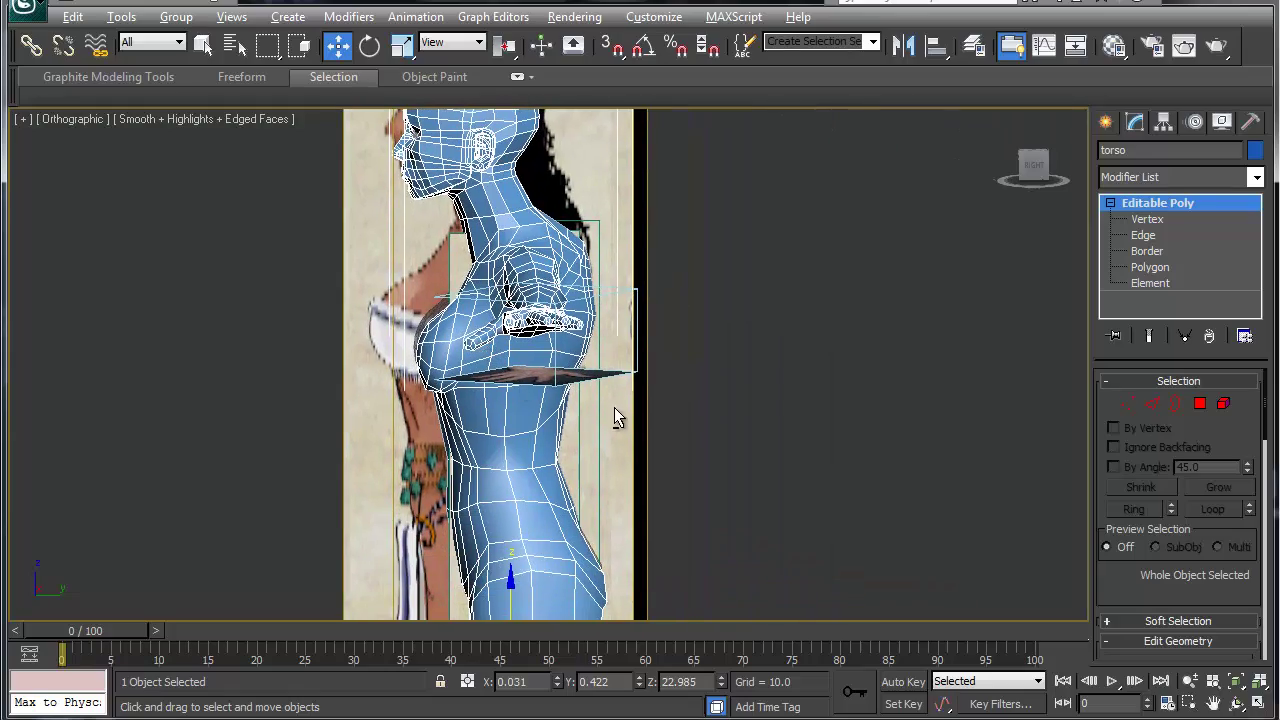
{"action": "middle_click_drag", "start_coordinate": [614, 409], "coordinate": [674, 401], "text": "alt"}
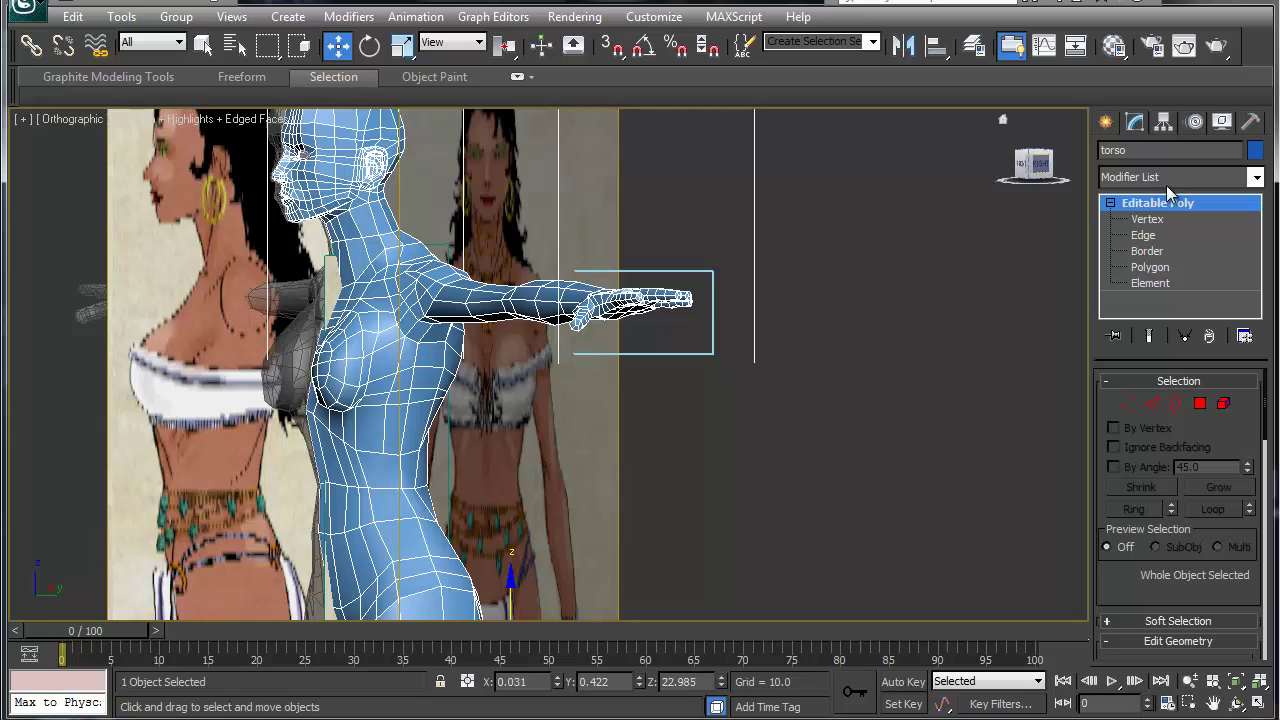
Step: Select all polygons of the torso object that have more than 4 sides
{"action": "left_click", "coordinate": [1160, 266]}
{"action": "mouse_move", "coordinate": [812, 95]}
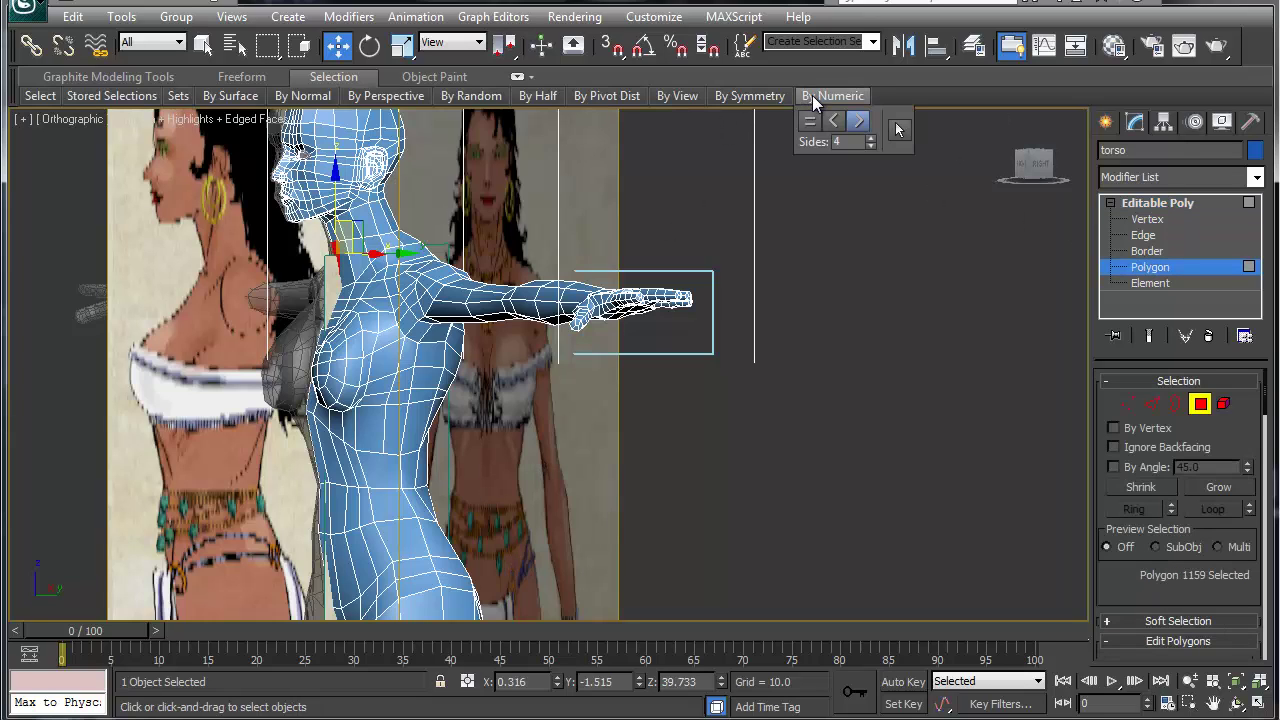
{"action": "left_click", "coordinate": [896, 128]}
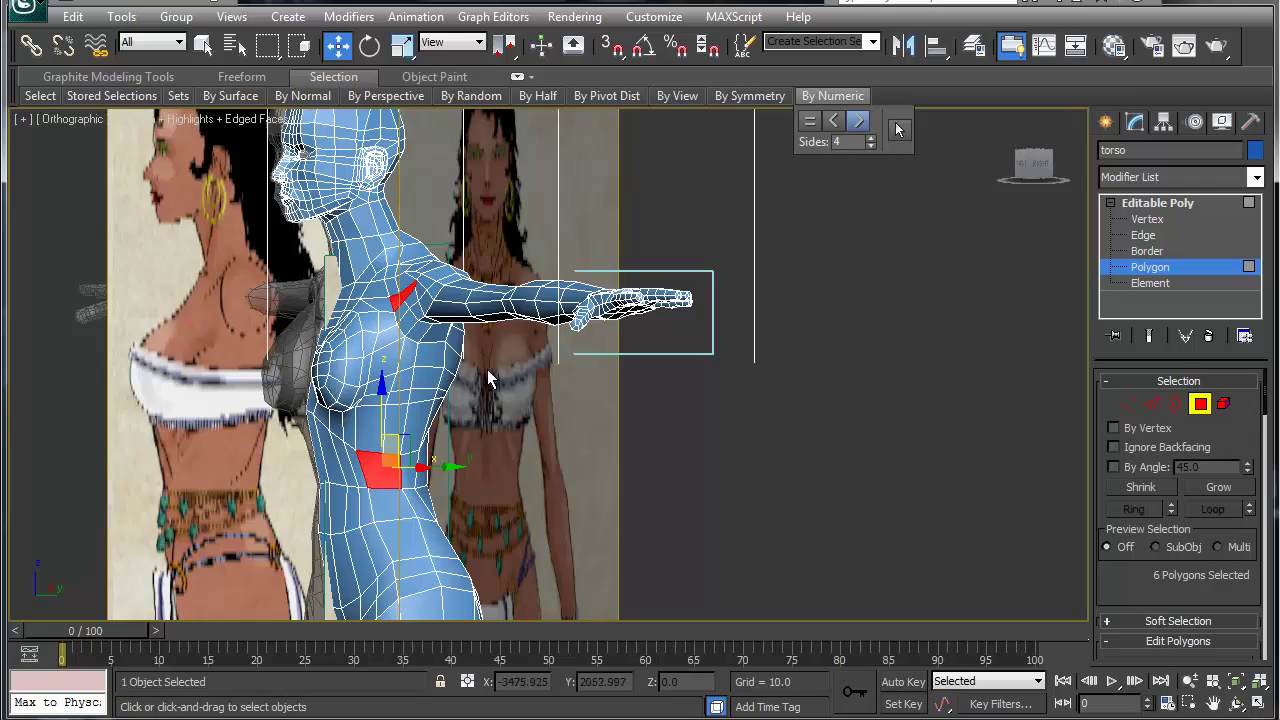
Step: Examine the selected polygons with more than four sides across the chest, waist, legs and back
{"action": "middle_click_drag", "start_coordinate": [490, 378], "coordinate": [563, 395], "text": "alt"}
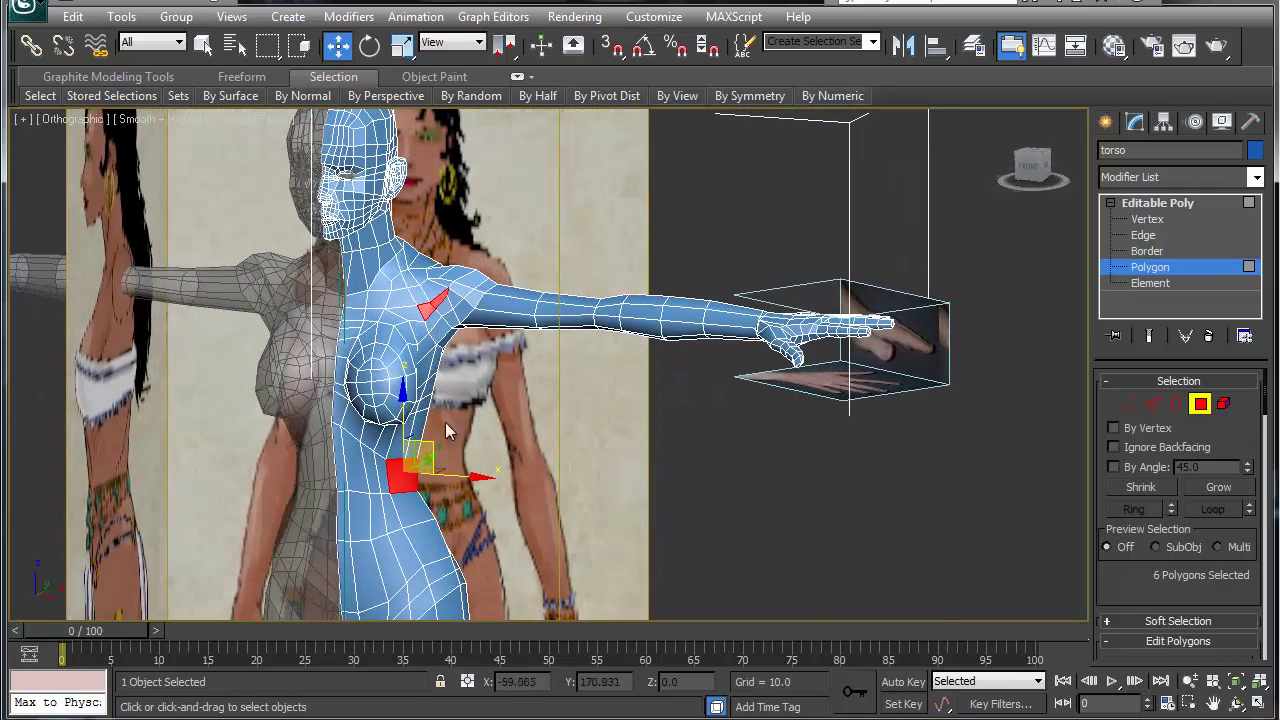
{"action": "middle_click_drag", "start_coordinate": [445, 422], "coordinate": [509, 427], "text": "alt"}
{"action": "middle_click_drag", "start_coordinate": [509, 427], "coordinate": [544, 126]}
{"action": "scroll", "coordinate": [533, 484], "scroll_direction": "down", "scroll_amount": 2}
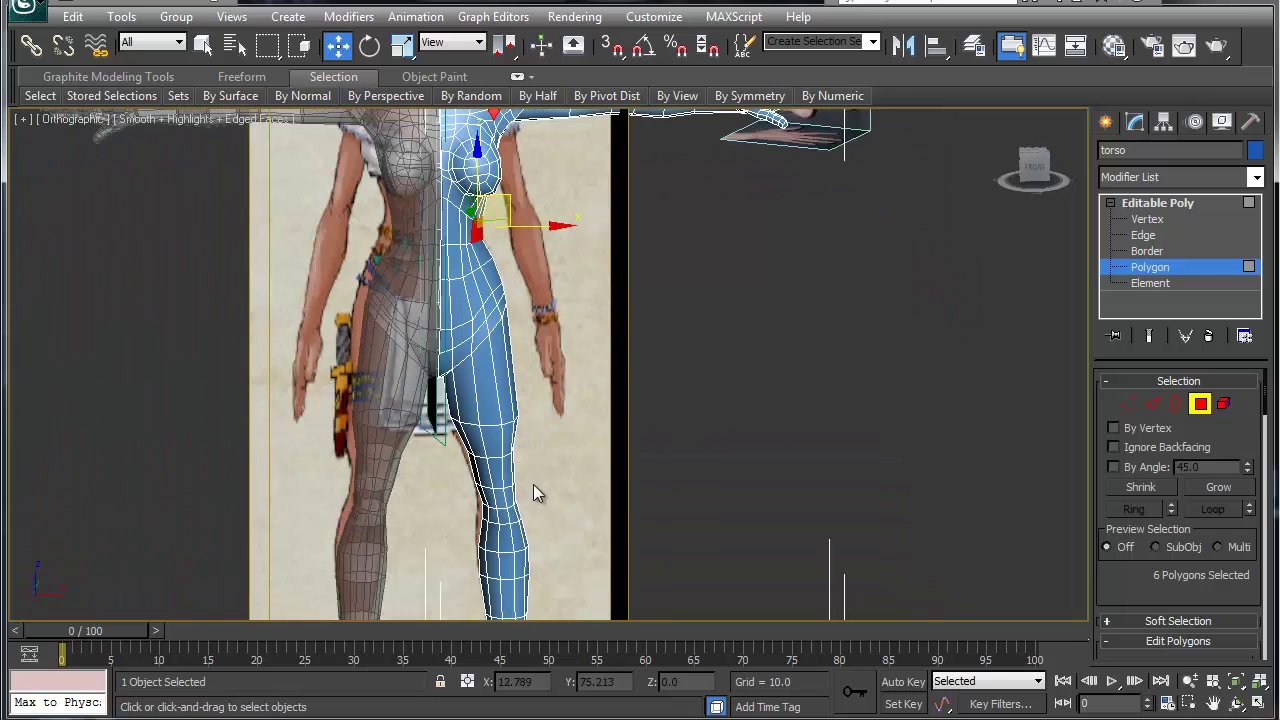
{"action": "middle_click_drag", "start_coordinate": [534, 526], "coordinate": [540, 462], "text": "alt"}
{"action": "middle_click_drag", "start_coordinate": [523, 314], "coordinate": [378, 394], "text": "alt"}
{"action": "scroll", "coordinate": [379, 388], "scroll_direction": "up", "scroll_amount": 10}
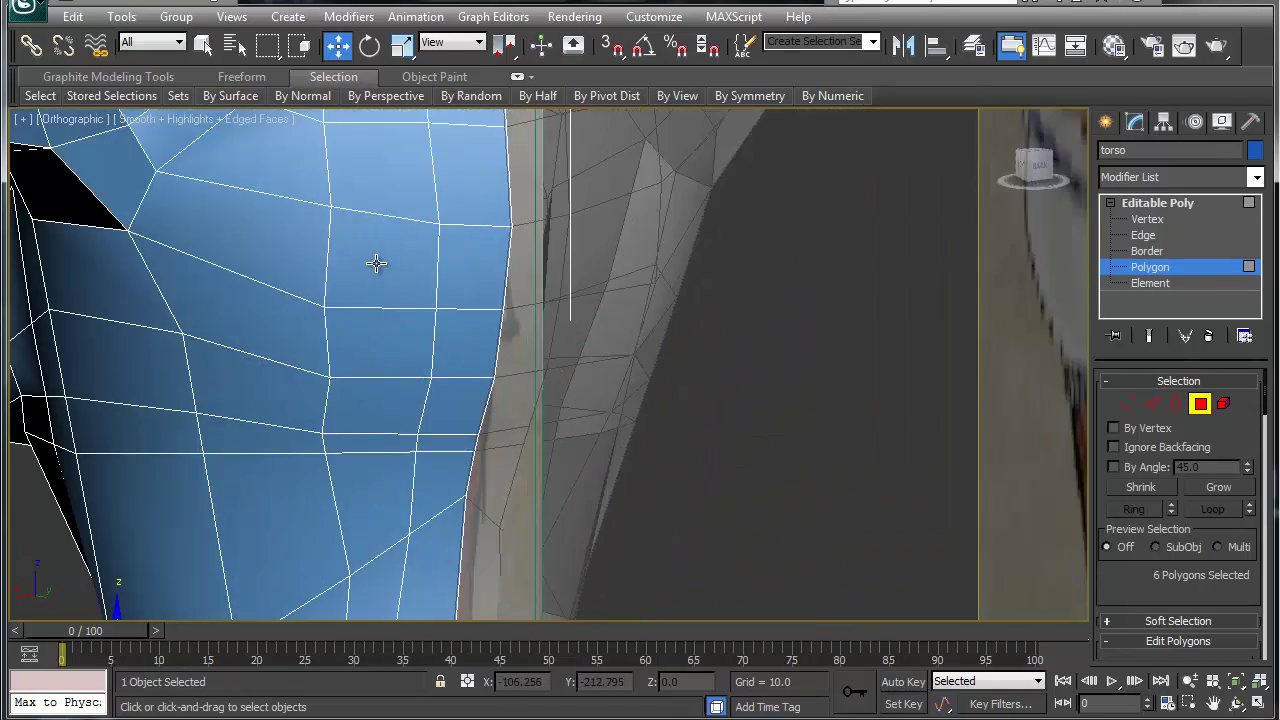
{"action": "scroll", "coordinate": [376, 263], "scroll_direction": "down", "scroll_amount": 8}
{"action": "middle_click_drag", "start_coordinate": [471, 451], "coordinate": [549, 571]}
{"action": "middle_click_drag", "start_coordinate": [497, 437], "coordinate": [553, 483]}
Step: Remove the stray vertex in the middle of the edge shared by the two adjacent selected polygons on the back of the shoulder
{"action": "key", "text": "1"}
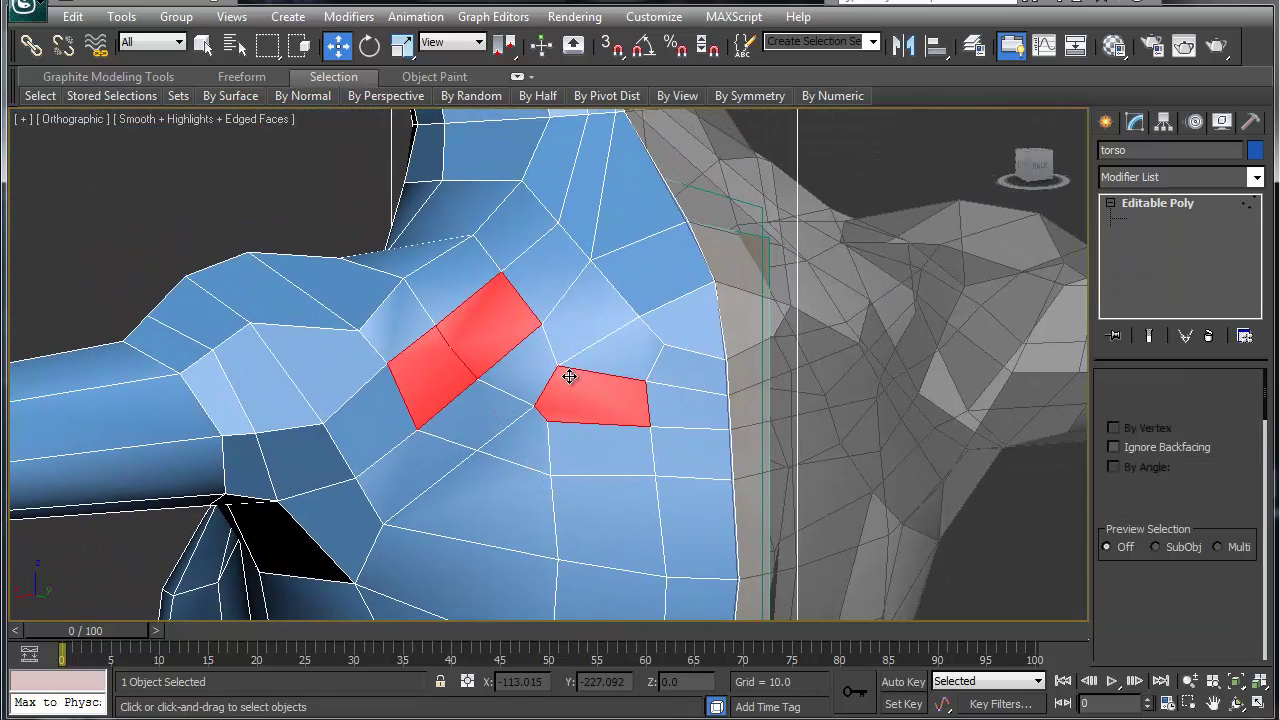
{"action": "left_click", "coordinate": [455, 349]}
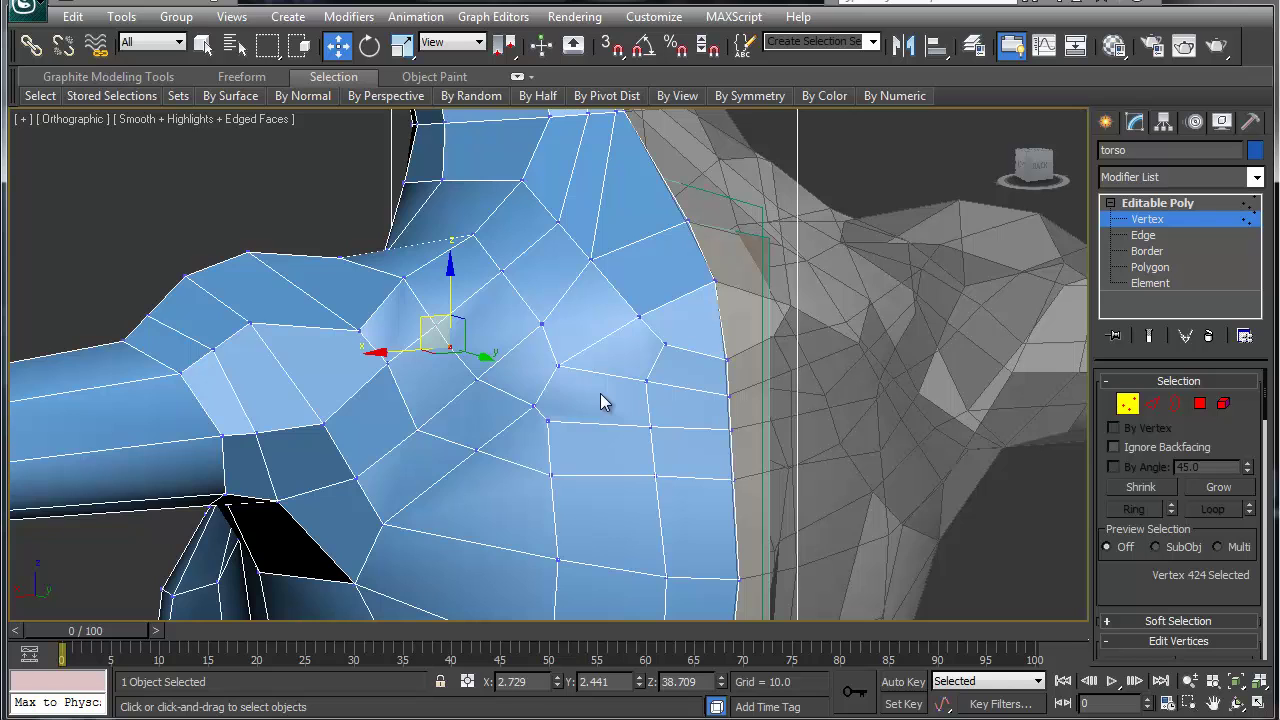
{"action": "left_click", "coordinate": [601, 395]}
{"action": "mouse_move", "coordinate": [322, 376]}
{"action": "middle_mouse_down", "text": "alt"}
{"action": "mouse_move", "coordinate": [503, 398]}
{"action": "mouse_move", "coordinate": [384, 384]}
{"action": "mouse_move", "coordinate": [323, 353]}
{"action": "middle_mouse_up", "text": "alt"}
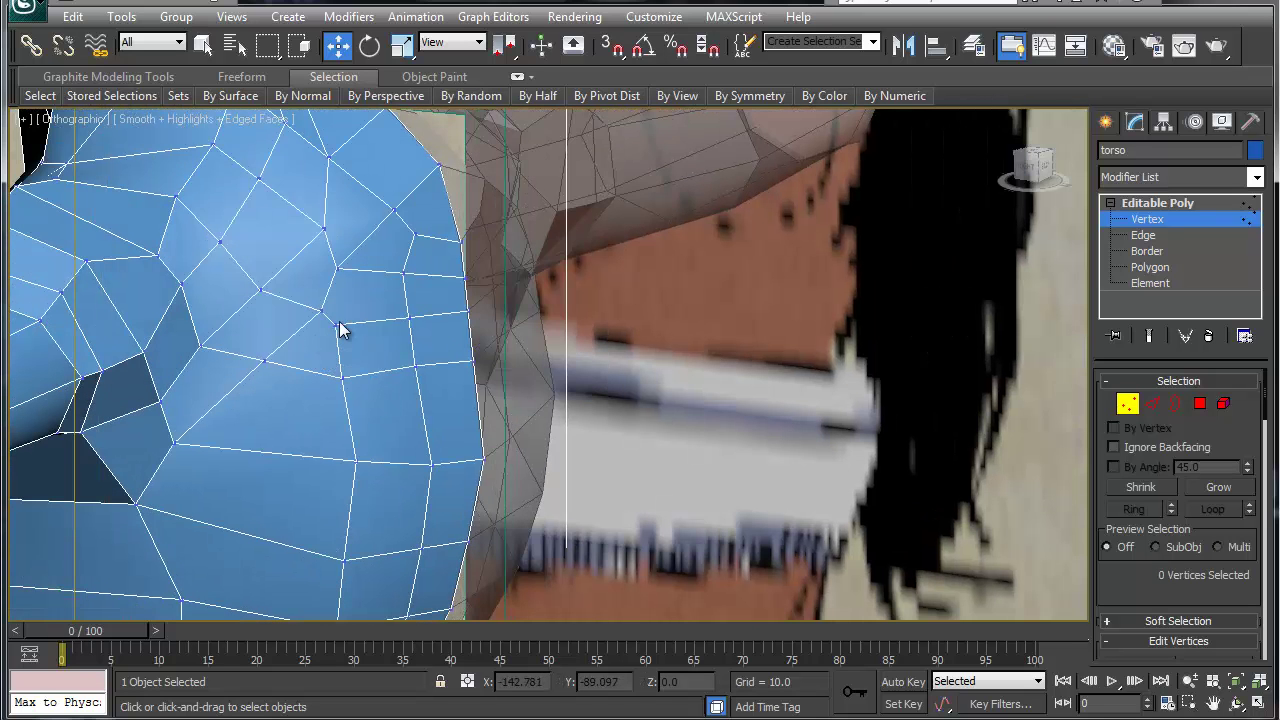
{"action": "left_click", "coordinate": [336, 329]}
{"action": "middle_click_drag", "start_coordinate": [300, 429], "coordinate": [831, 409]}
{"action": "middle_click_drag", "start_coordinate": [407, 456], "coordinate": [618, 448], "text": "alt"}
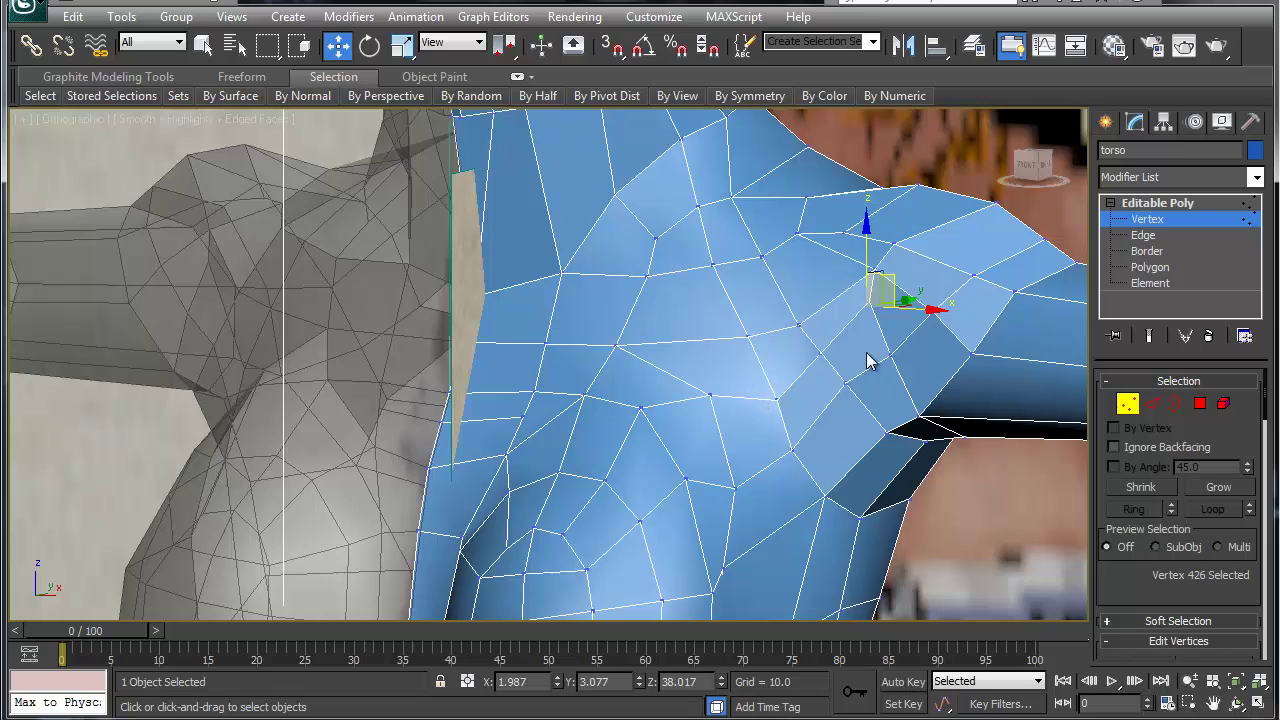
{"action": "left_click", "coordinate": [880, 392]}
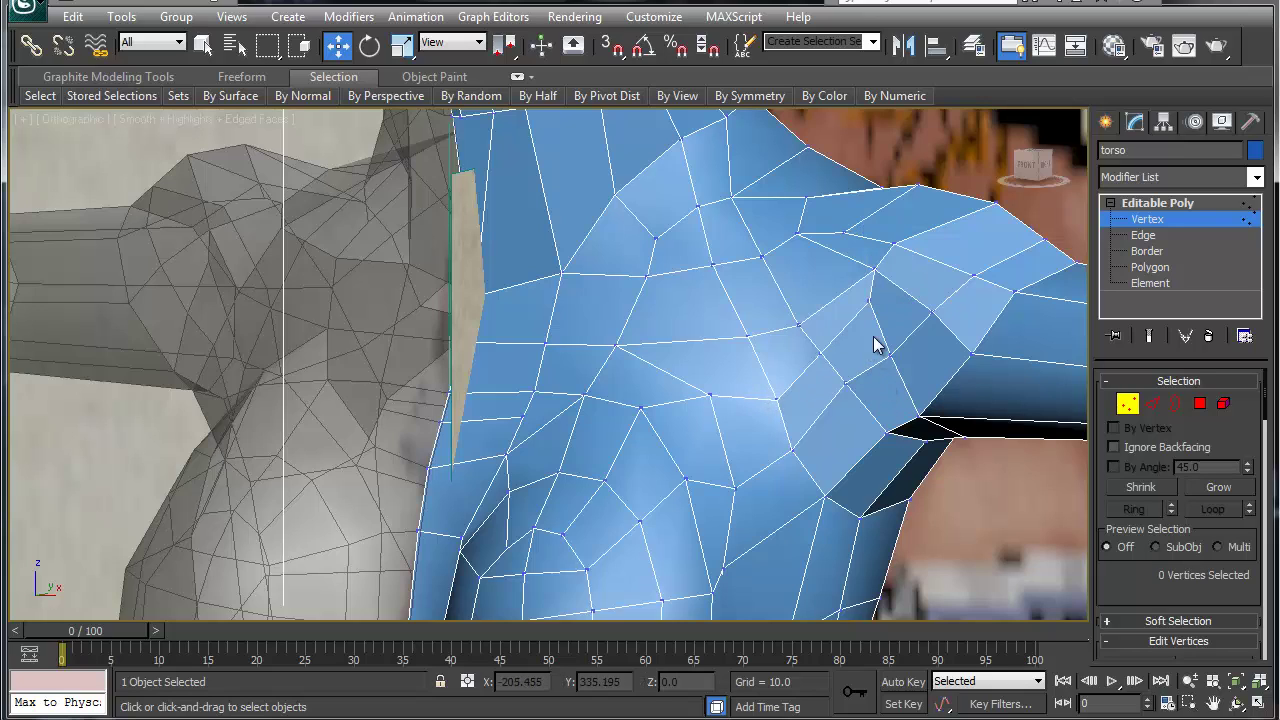
Step: Remove the stray vertex on the edge shared by the two selected polygons at the front of the shoulder
{"action": "left_click", "coordinate": [1150, 268]}
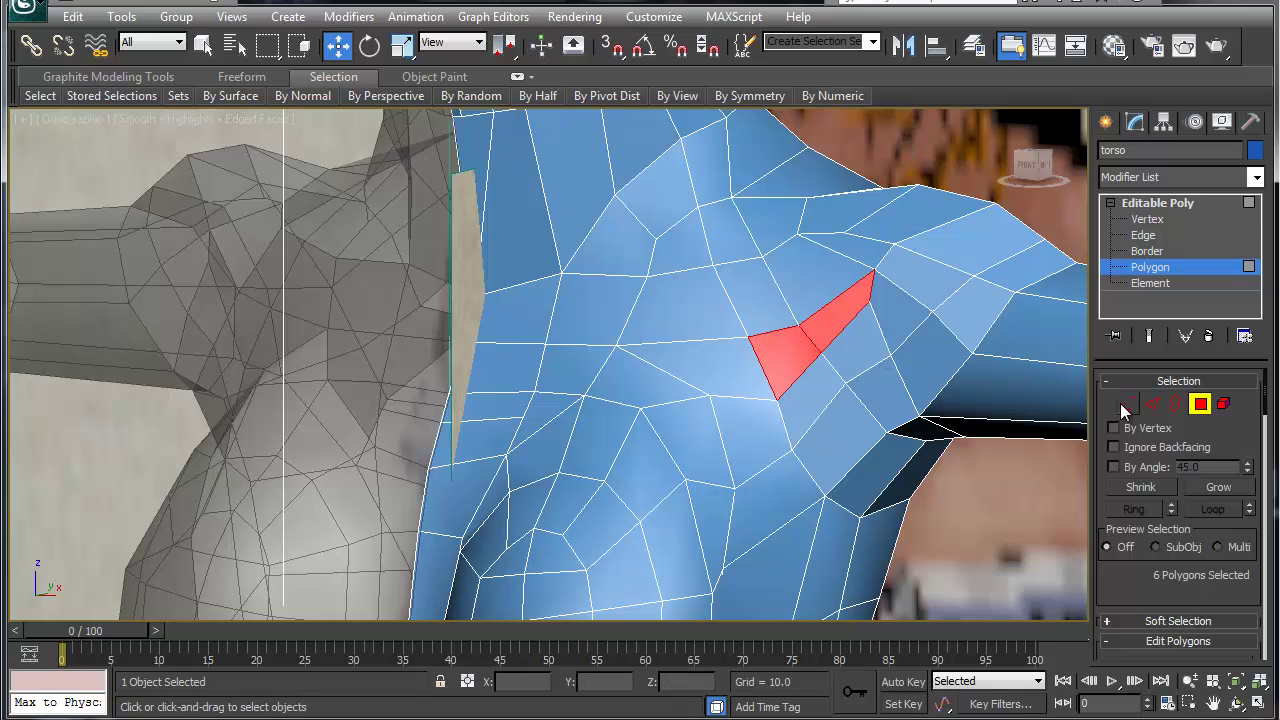
{"action": "left_click", "coordinate": [1125, 403]}
{"action": "left_click", "coordinate": [796, 320]}
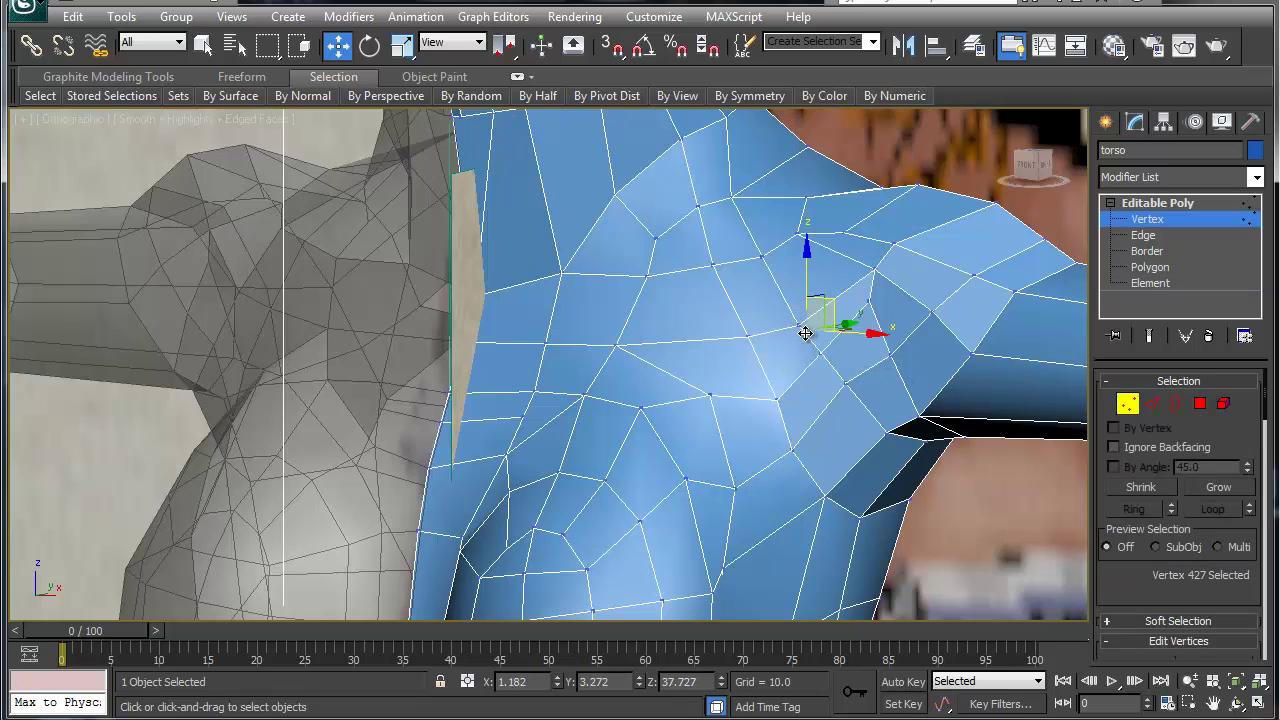
{"action": "left_click", "coordinate": [796, 324]}
{"action": "left_click", "coordinate": [799, 336]}
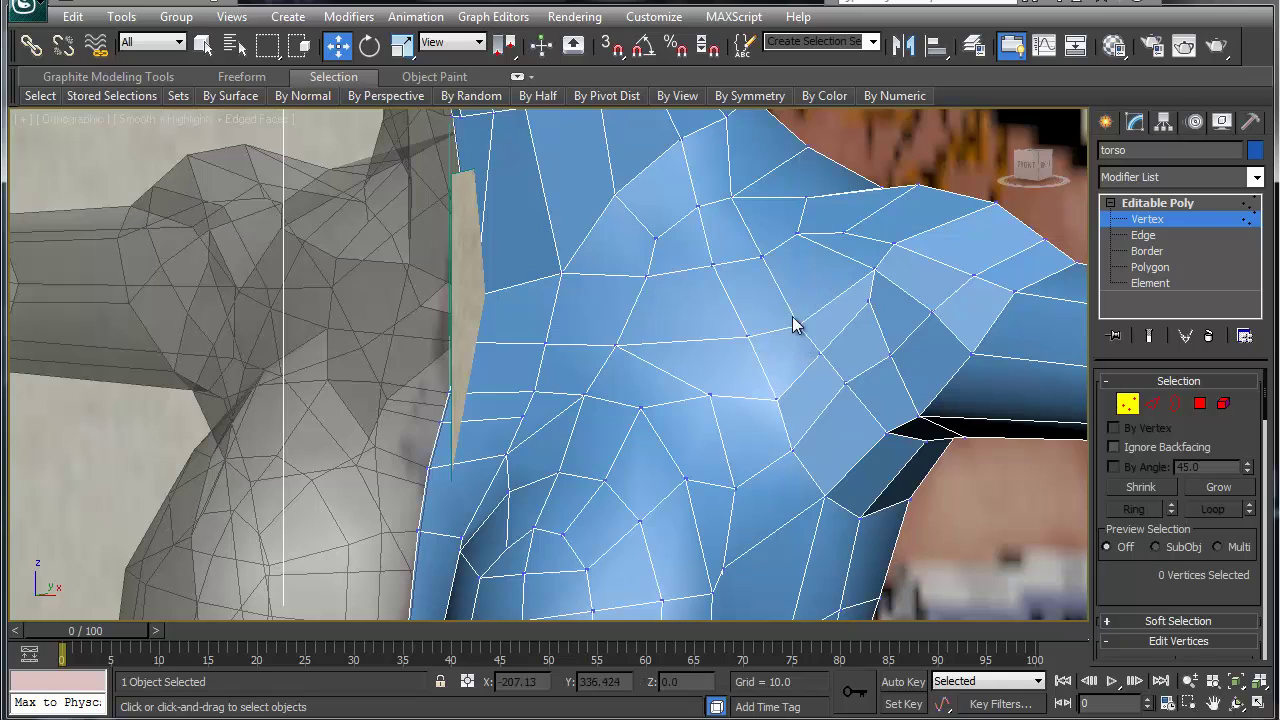
{"action": "left_click_drag", "start_coordinate": [791, 315], "coordinate": [812, 335]}
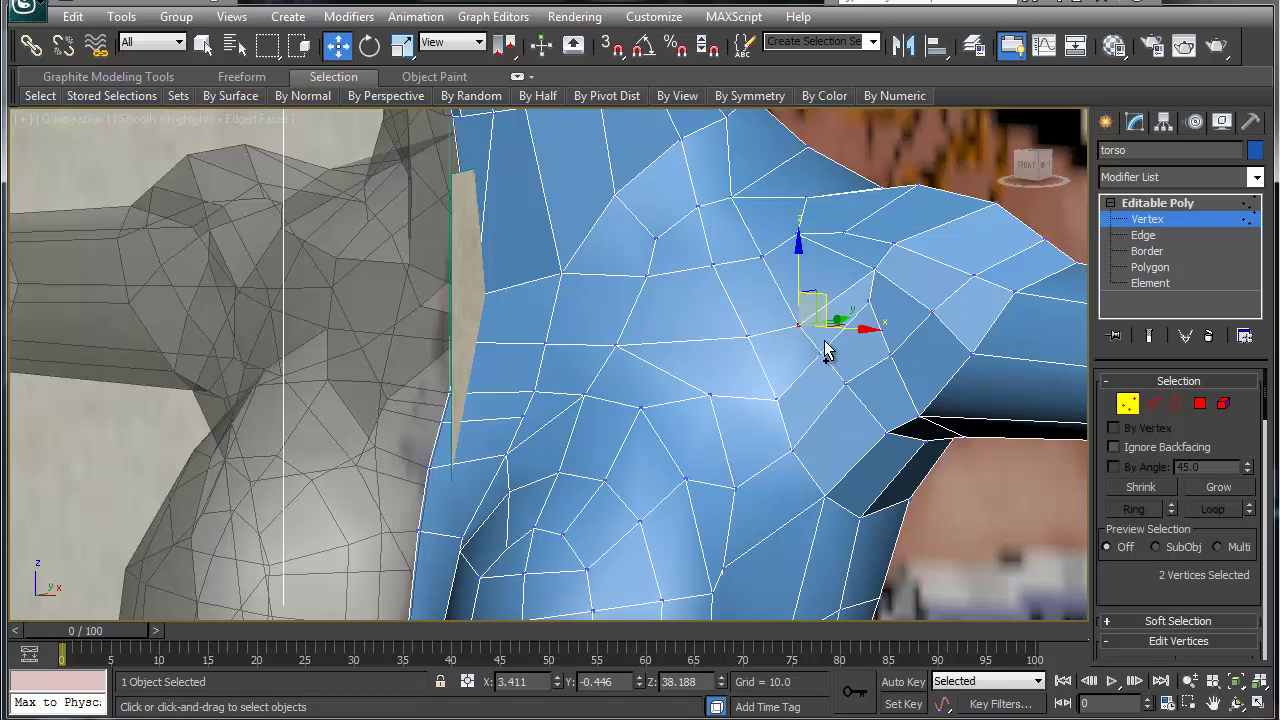
{"action": "mouse_move", "coordinate": [853, 379]}
{"action": "middle_mouse_down", "text": "alt"}
{"action": "mouse_move", "coordinate": [663, 360]}
{"action": "mouse_move", "coordinate": [860, 378]}
{"action": "middle_mouse_up", "text": "alt"}
Step: Return to polygon editing and reselect all torso polygons with more than 4 sides
{"action": "left_click", "coordinate": [1199, 403], "text": "ctrl"}
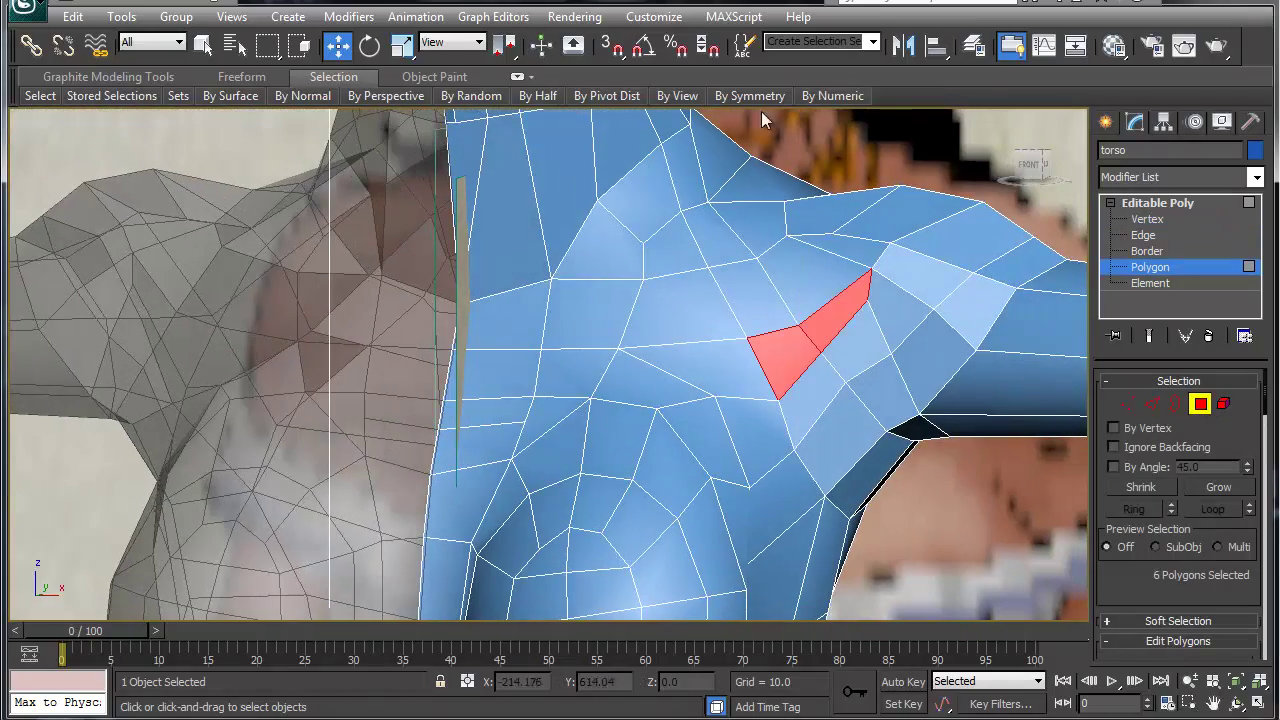
{"action": "mouse_move", "coordinate": [810, 110]}
{"action": "left_click", "coordinate": [898, 129]}
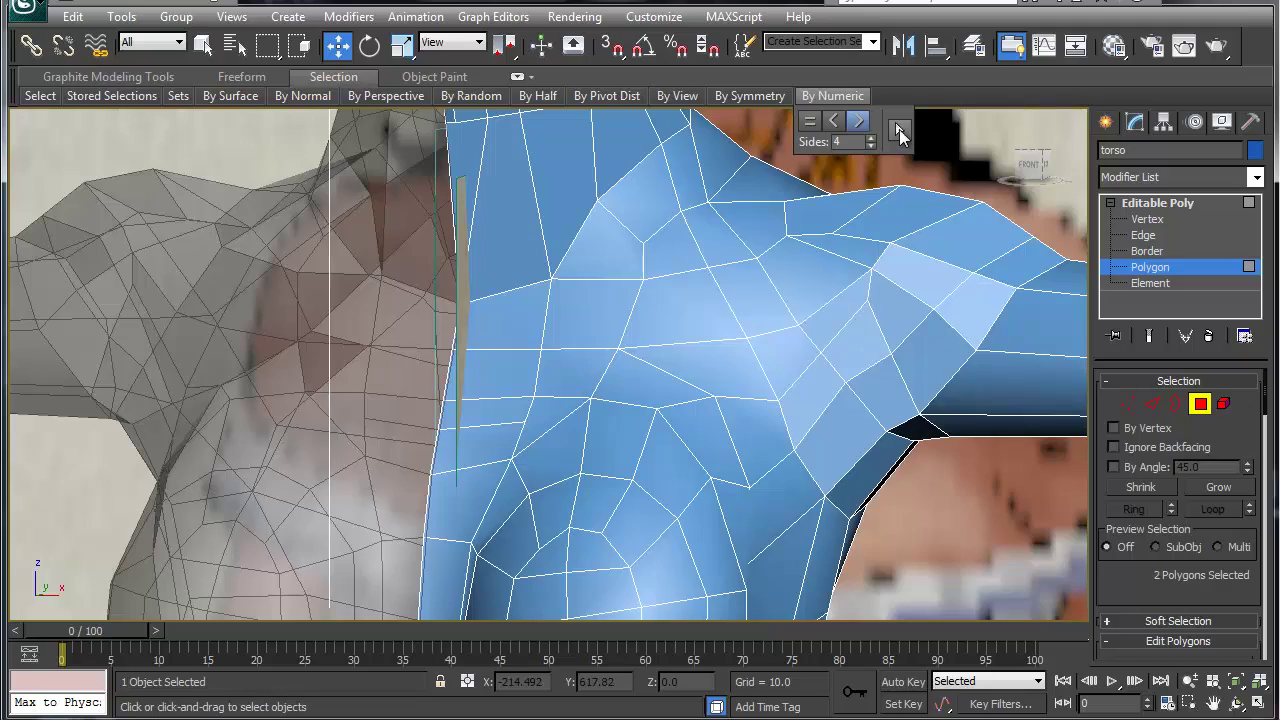
Step: Examine the selected polygon at the waist from the front and side, and leave polygon editing
{"action": "middle_click_drag", "start_coordinate": [759, 379], "coordinate": [608, 239]}
{"action": "scroll", "coordinate": [608, 239], "scroll_direction": "down", "scroll_amount": 5}
{"action": "scroll", "coordinate": [607, 380], "scroll_direction": "up", "scroll_amount": 4}
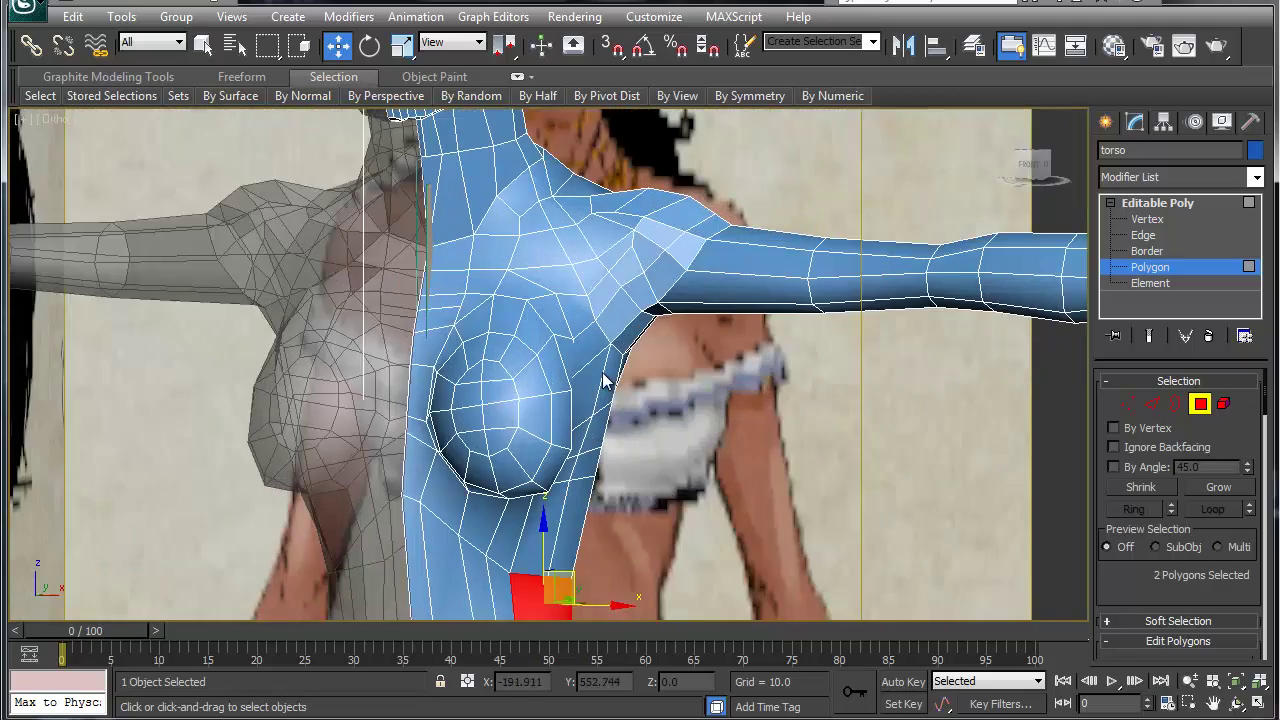
{"action": "middle_click_drag", "start_coordinate": [524, 568], "coordinate": [522, 320]}
{"action": "scroll", "coordinate": [519, 369], "scroll_direction": "up", "scroll_amount": 4}
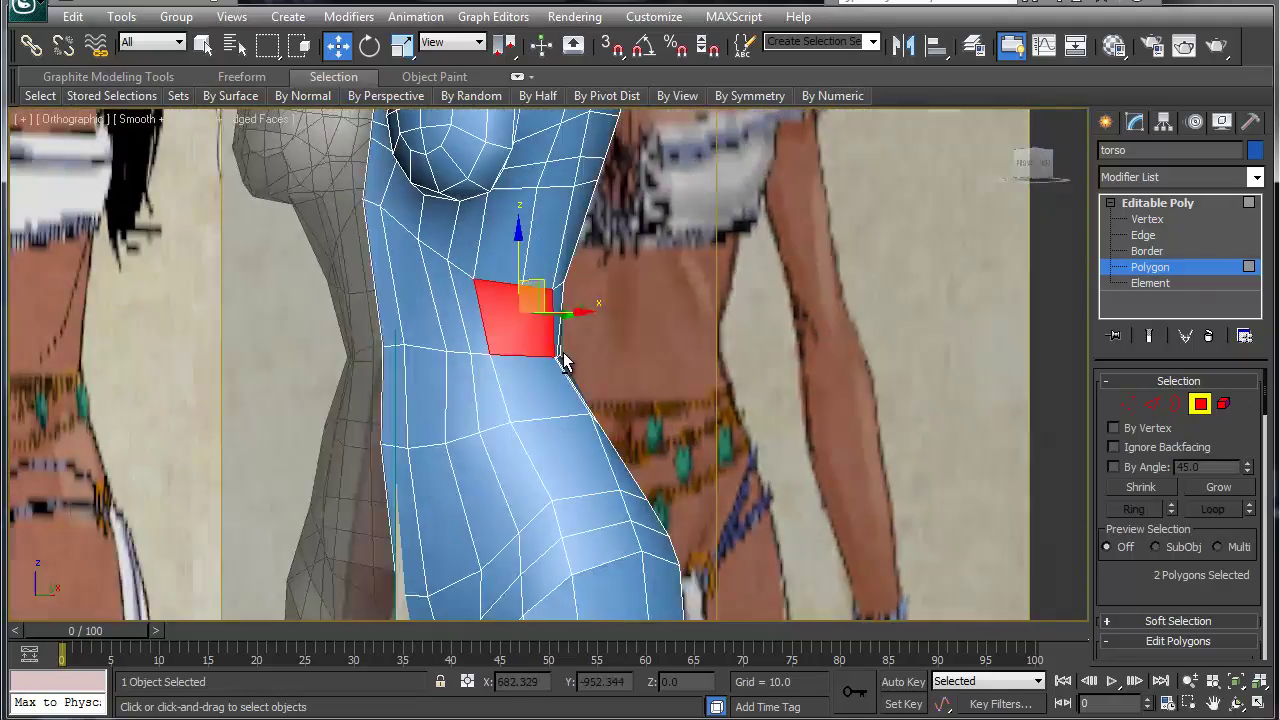
{"action": "middle_click_drag", "start_coordinate": [519, 369], "coordinate": [350, 360], "text": "alt"}
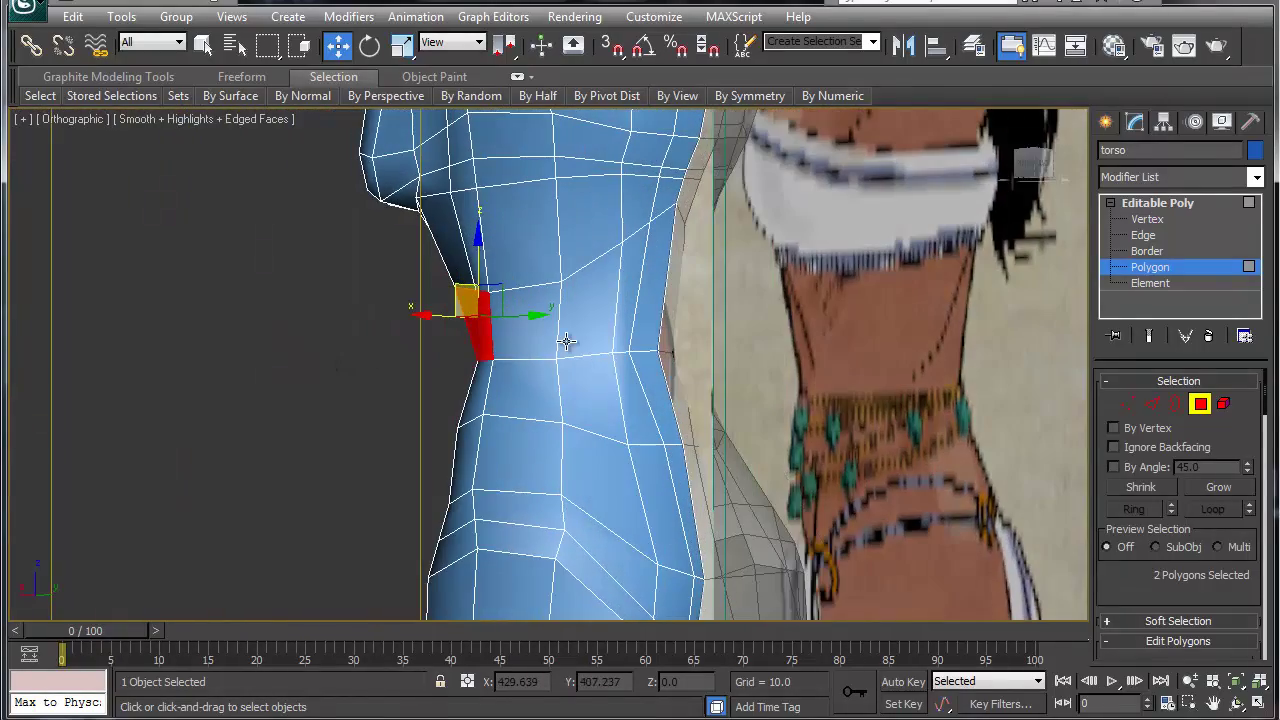
{"action": "middle_click_drag", "start_coordinate": [566, 342], "coordinate": [565, 341], "text": "alt"}
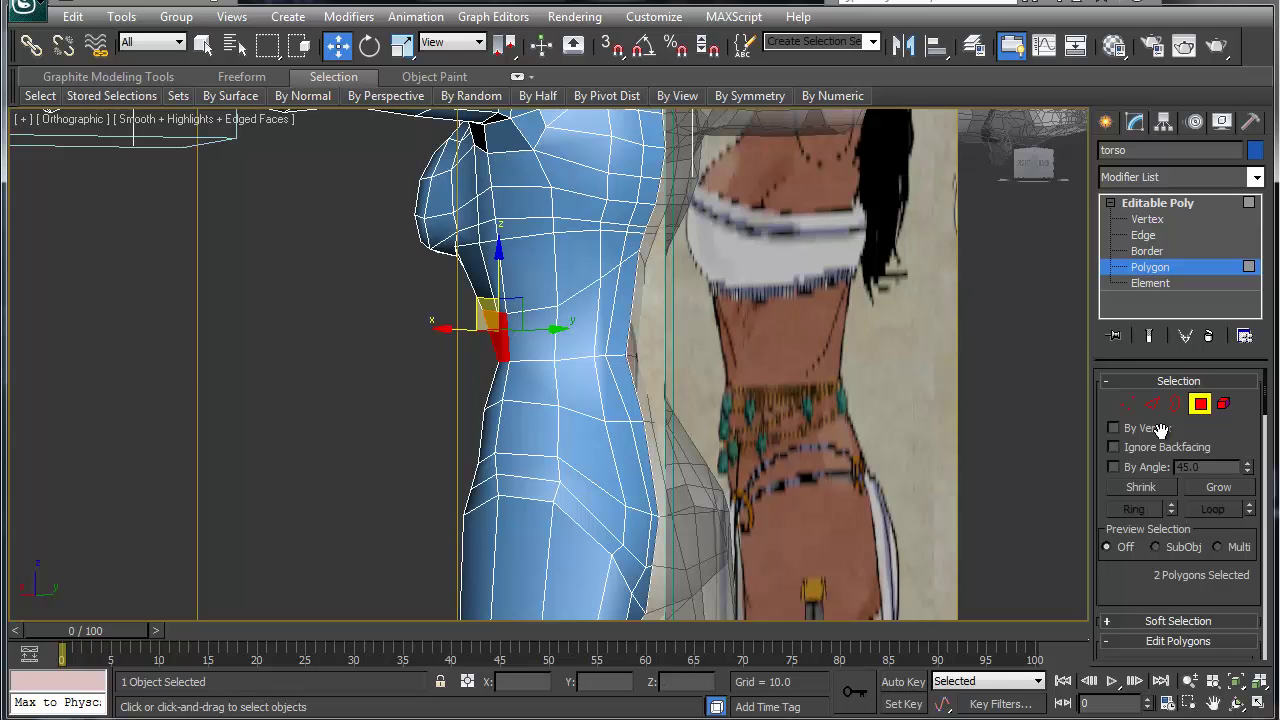
{"action": "left_click", "coordinate": [1200, 405]}
Step: Select both halves of the character and hide all unselected objects
{"action": "middle_click_drag", "start_coordinate": [563, 294], "coordinate": [520, 437], "text": "alt"}
{"action": "middle_click_drag", "start_coordinate": [564, 310], "coordinate": [529, 379], "text": "alt"}
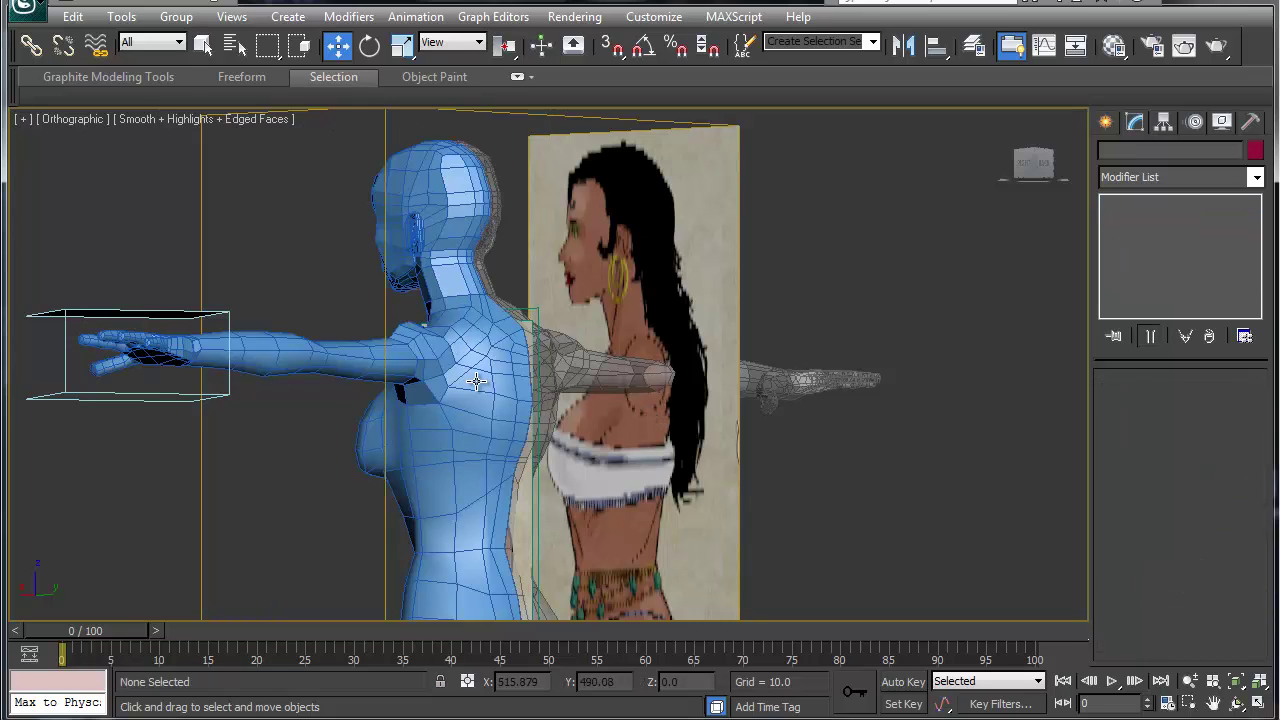
{"action": "left_click", "coordinate": [492, 289], "text": "ctrl"}
{"action": "right_click", "coordinate": [488, 287]}
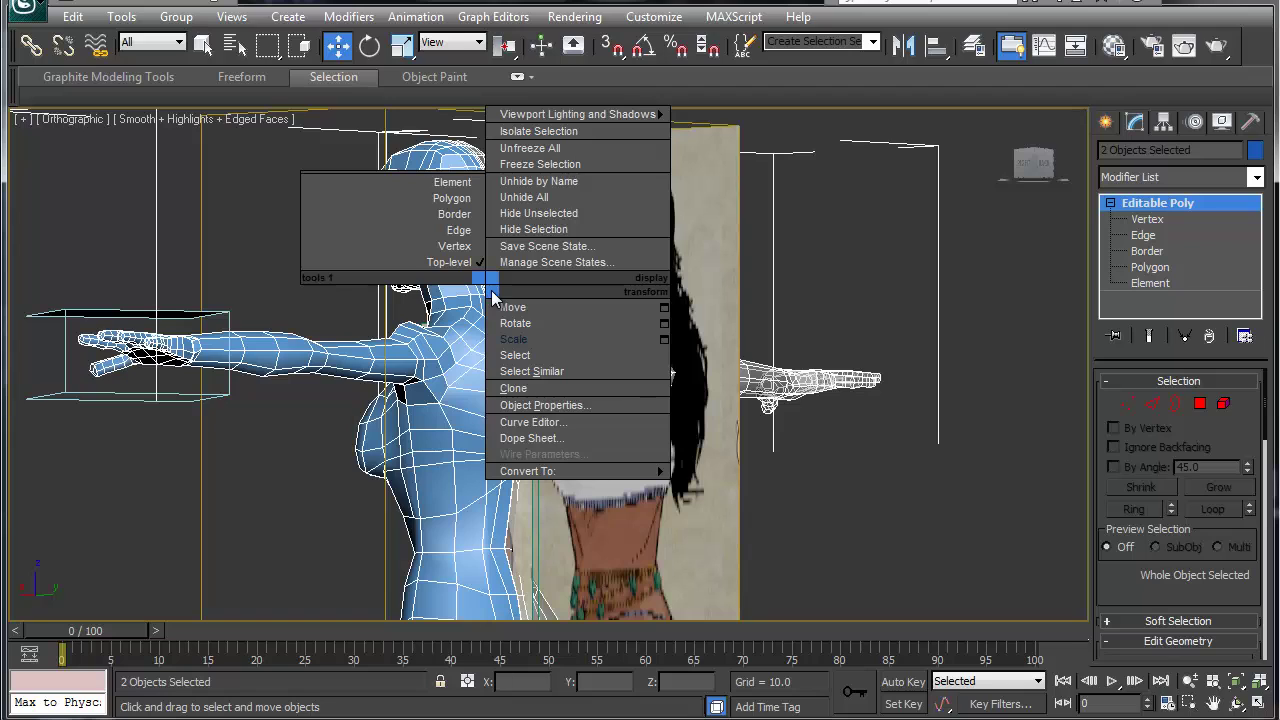
{"action": "left_click", "coordinate": [531, 213]}
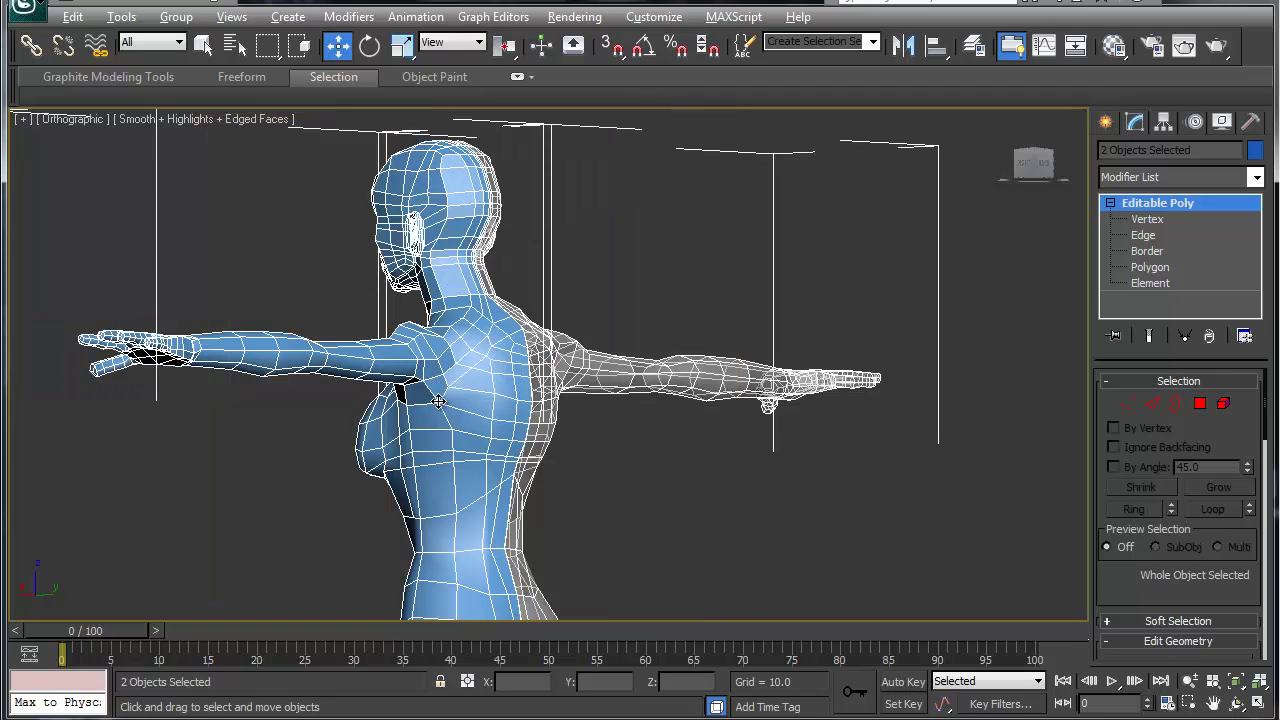
Step: Examine the edge flow of the front shoulder, collarbone and neck
{"action": "middle_click_drag", "start_coordinate": [404, 487], "coordinate": [615, 507], "text": "alt"}
{"action": "scroll", "coordinate": [455, 390], "scroll_direction": "up", "scroll_amount": 5}
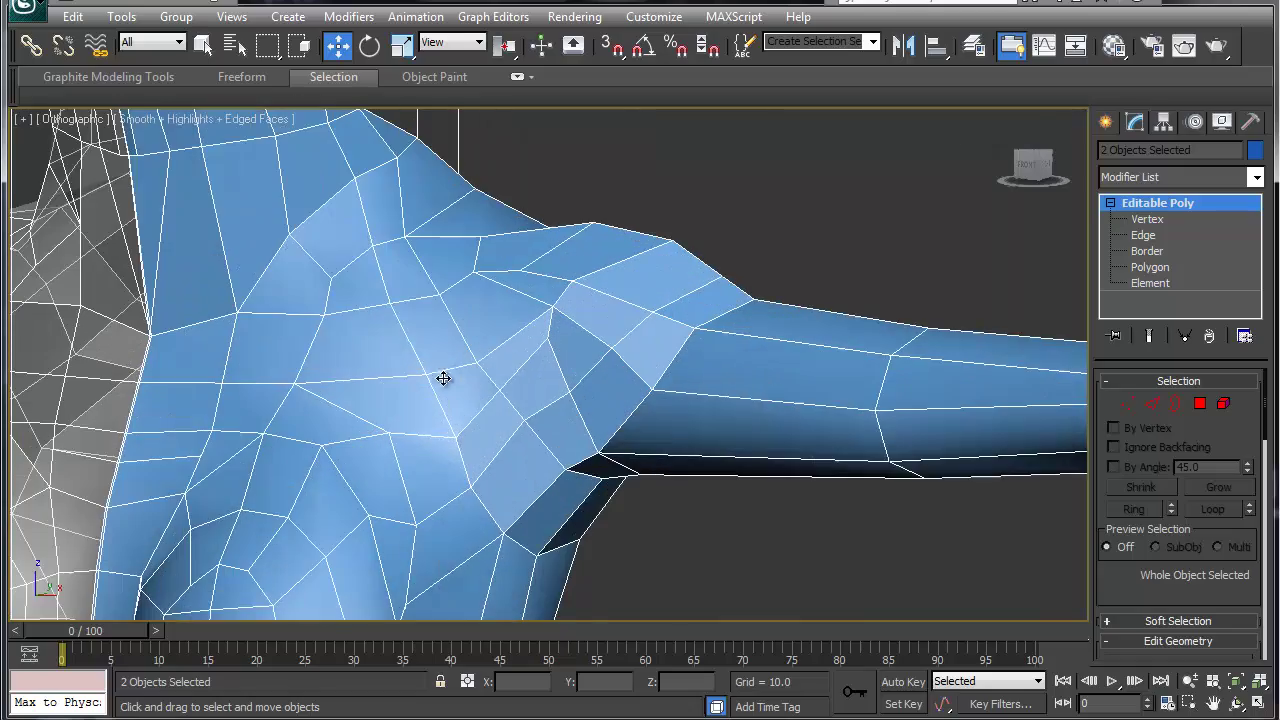
{"action": "middle_click_drag", "start_coordinate": [397, 354], "coordinate": [271, 493]}
{"action": "scroll", "coordinate": [520, 510], "scroll_direction": "up", "scroll_amount": 2}
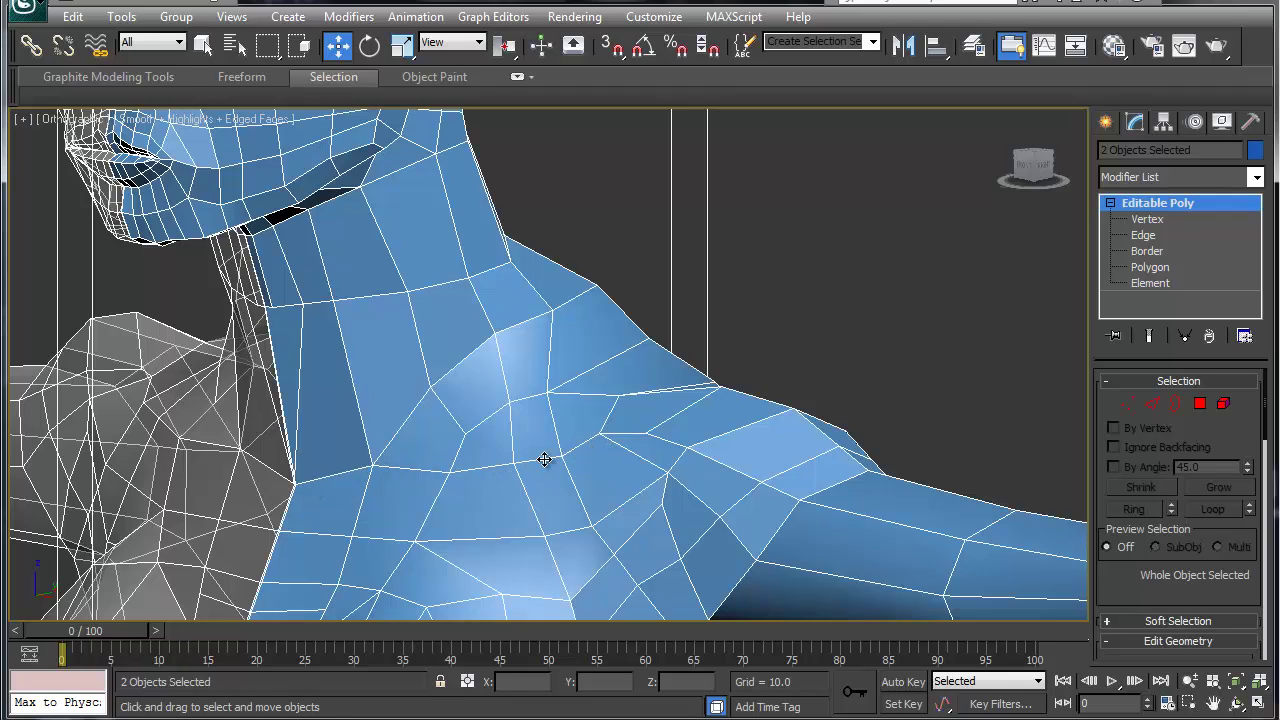
{"action": "middle_click_drag", "start_coordinate": [635, 492], "coordinate": [588, 508], "text": "alt"}
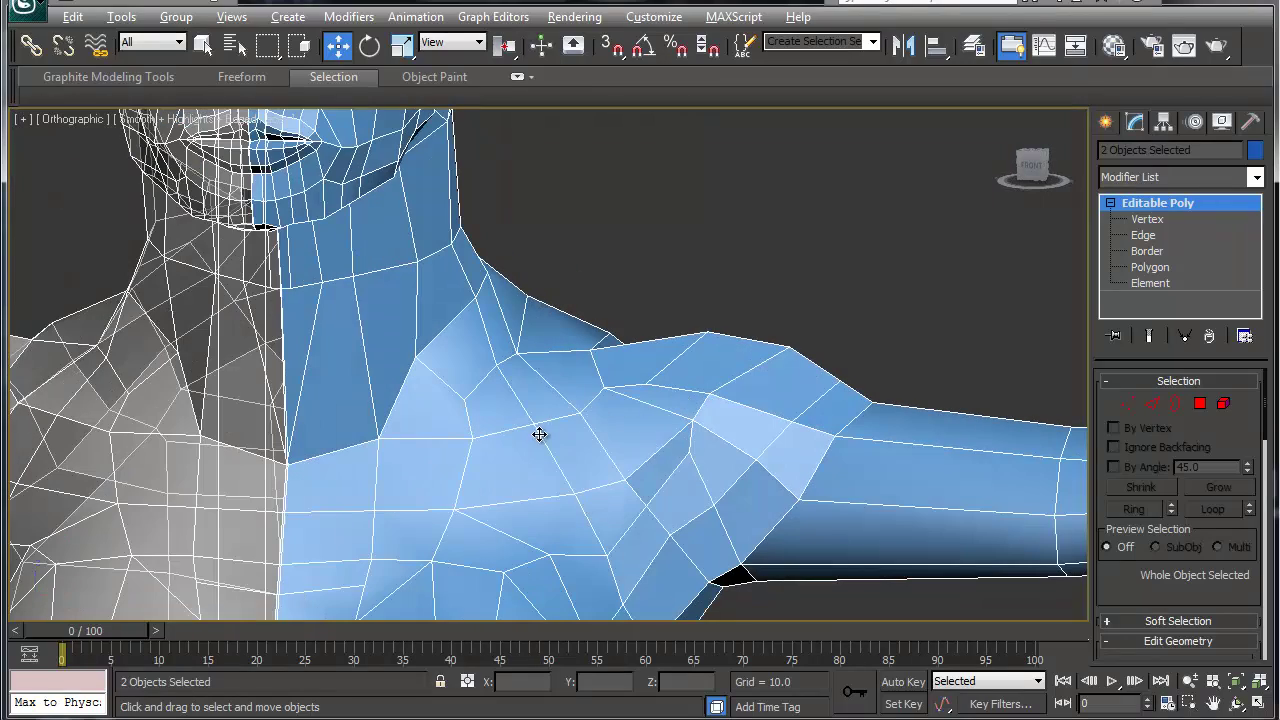
{"action": "middle_click_drag", "start_coordinate": [539, 434], "coordinate": [497, 434], "text": "alt"}
{"action": "right_click", "coordinate": [497, 425]}
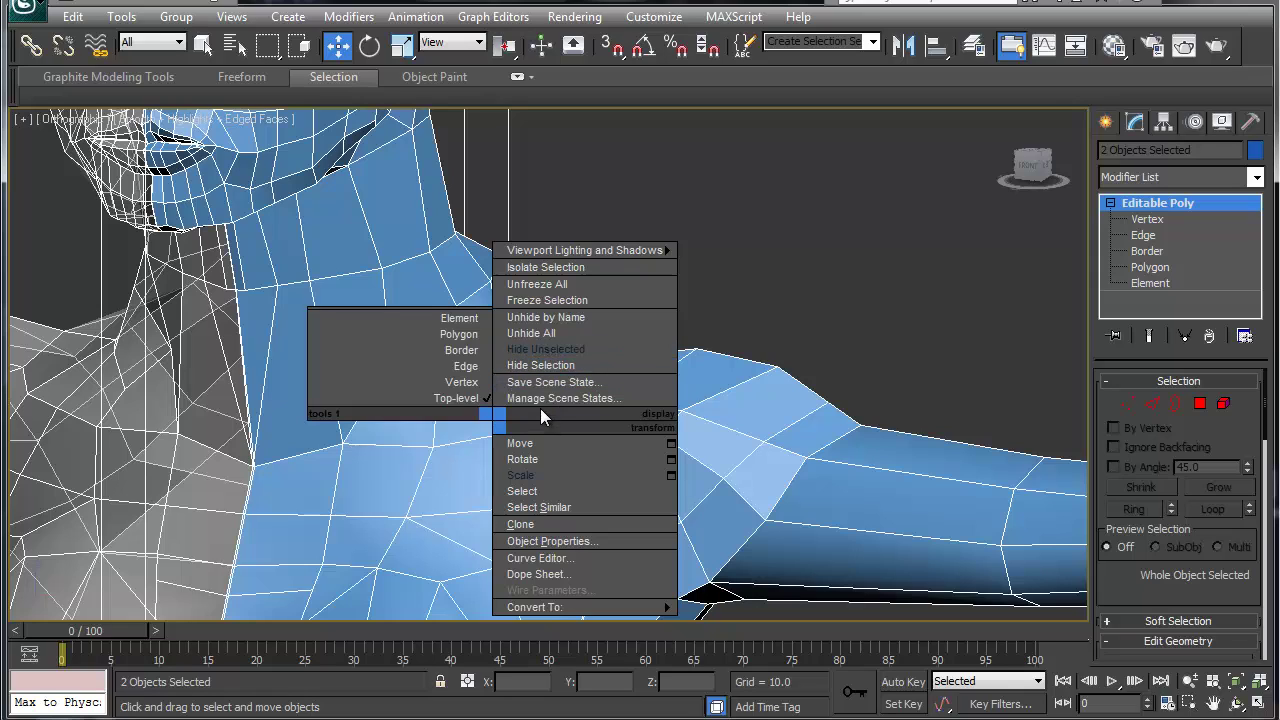
{"action": "left_click", "coordinate": [1151, 272]}
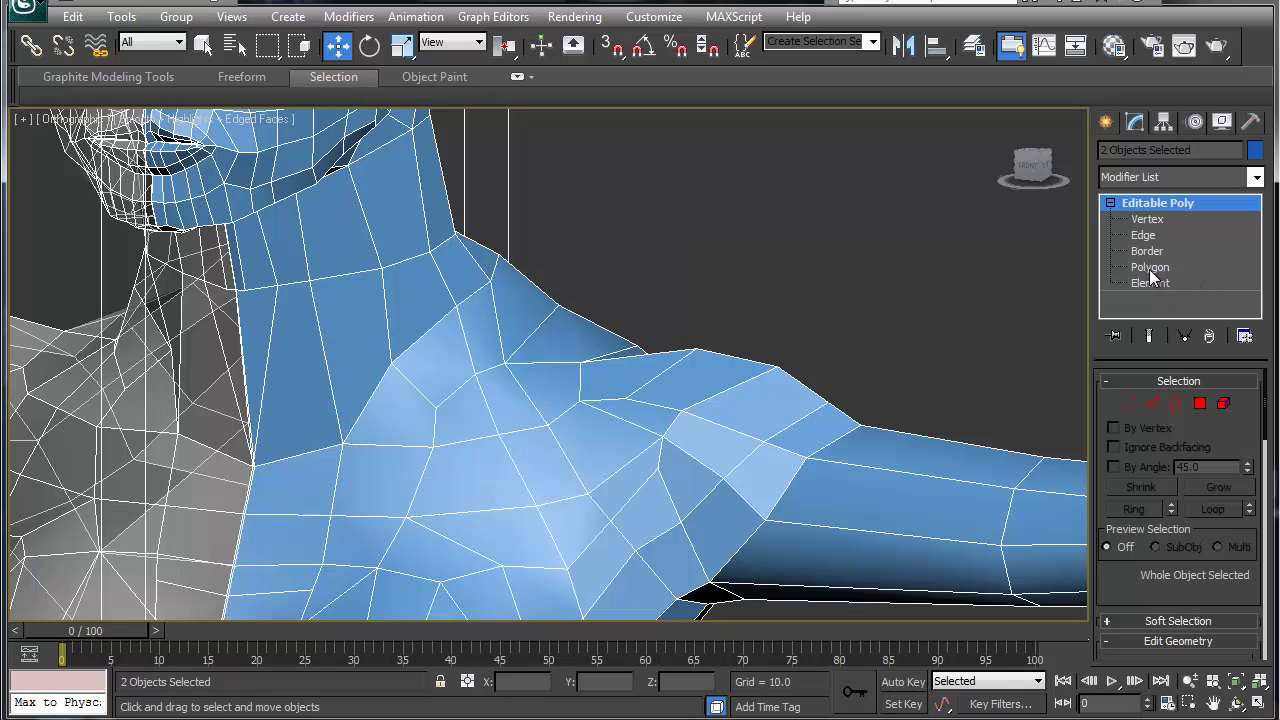
{"action": "left_click", "coordinate": [1148, 219]}
{"action": "left_click", "coordinate": [588, 494]}
{"action": "right_click", "coordinate": [597, 391]}
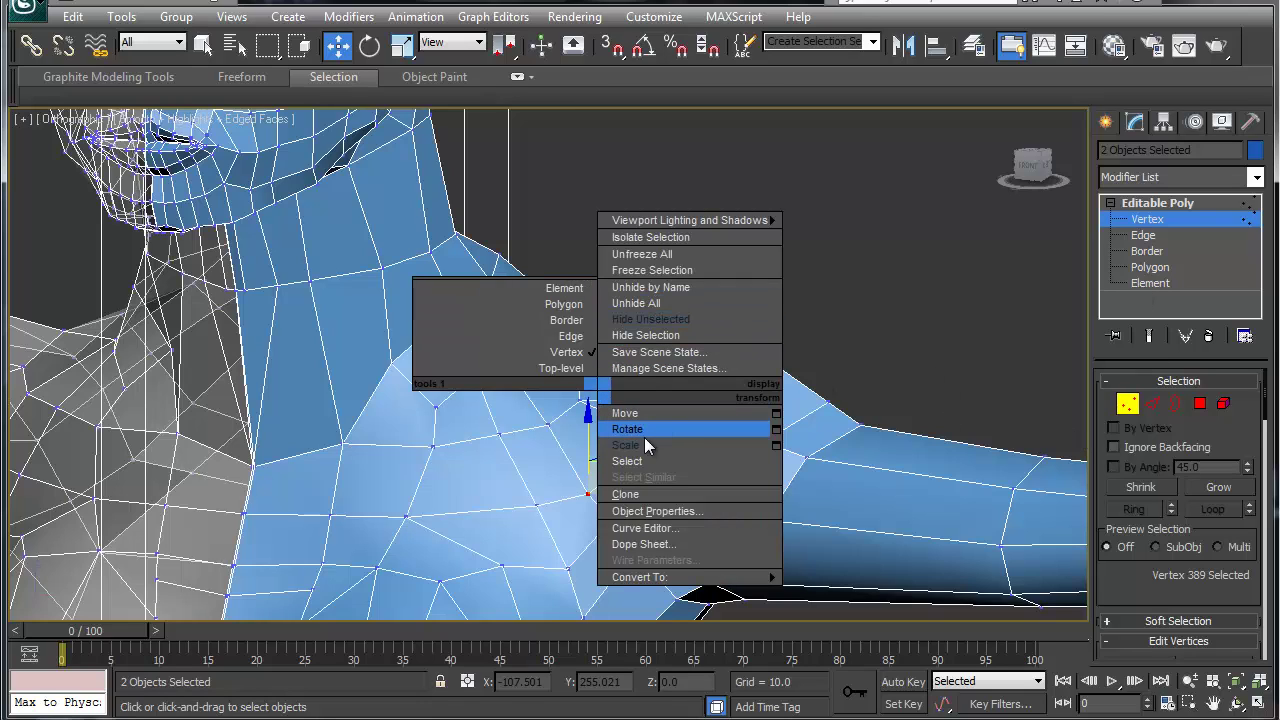
{"action": "left_click", "coordinate": [845, 435]}
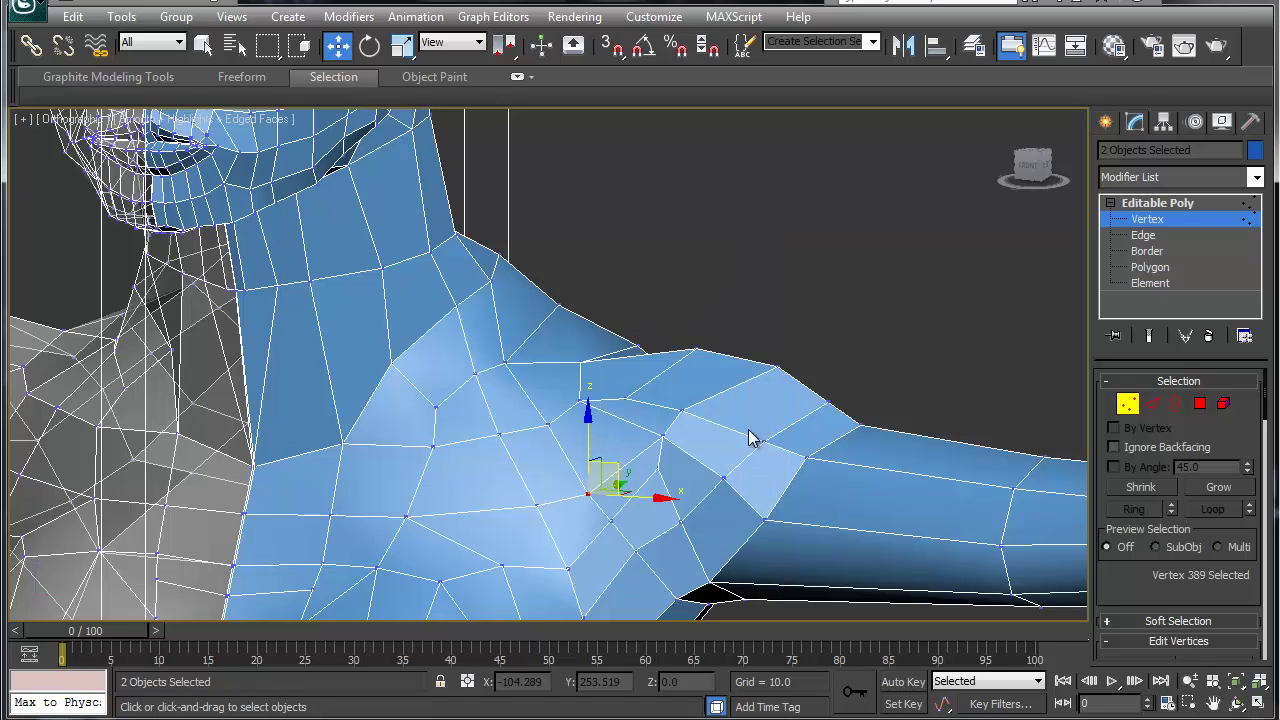
{"action": "left_click", "coordinate": [585, 403]}
{"action": "right_click", "coordinate": [586, 406]}
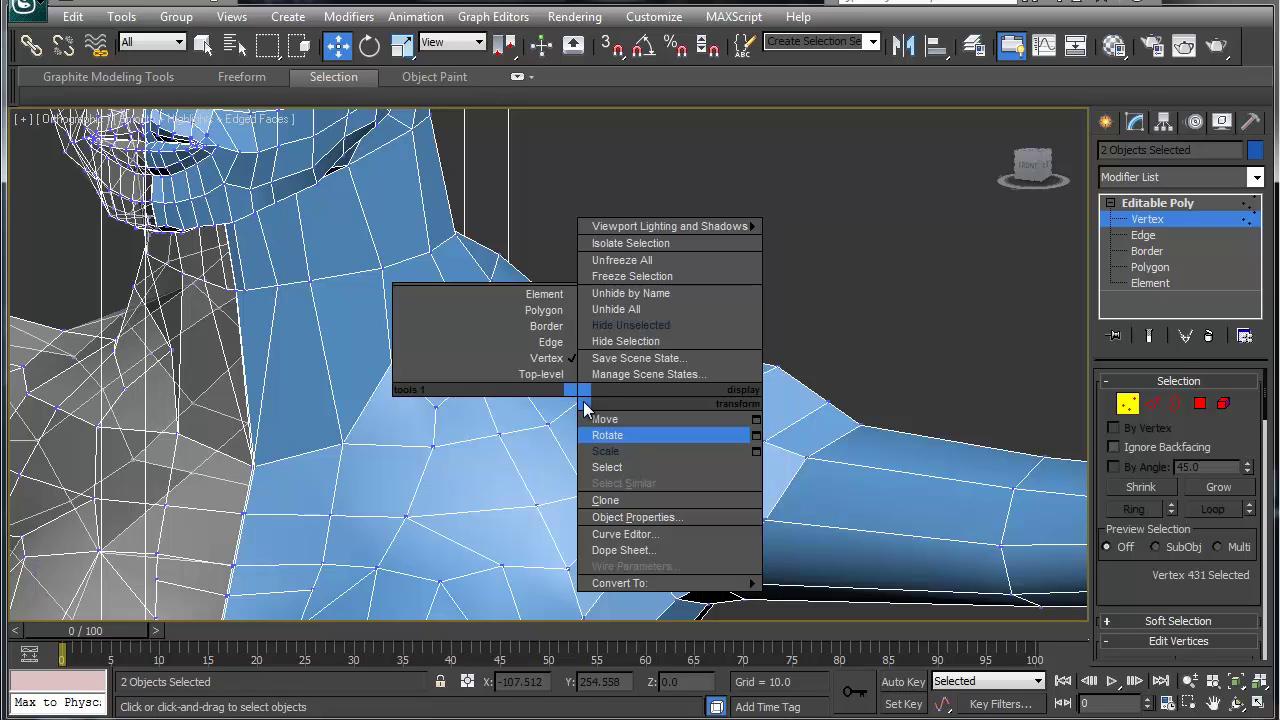
{"action": "left_click", "coordinate": [520, 421]}
{"action": "right_click", "coordinate": [507, 411]}
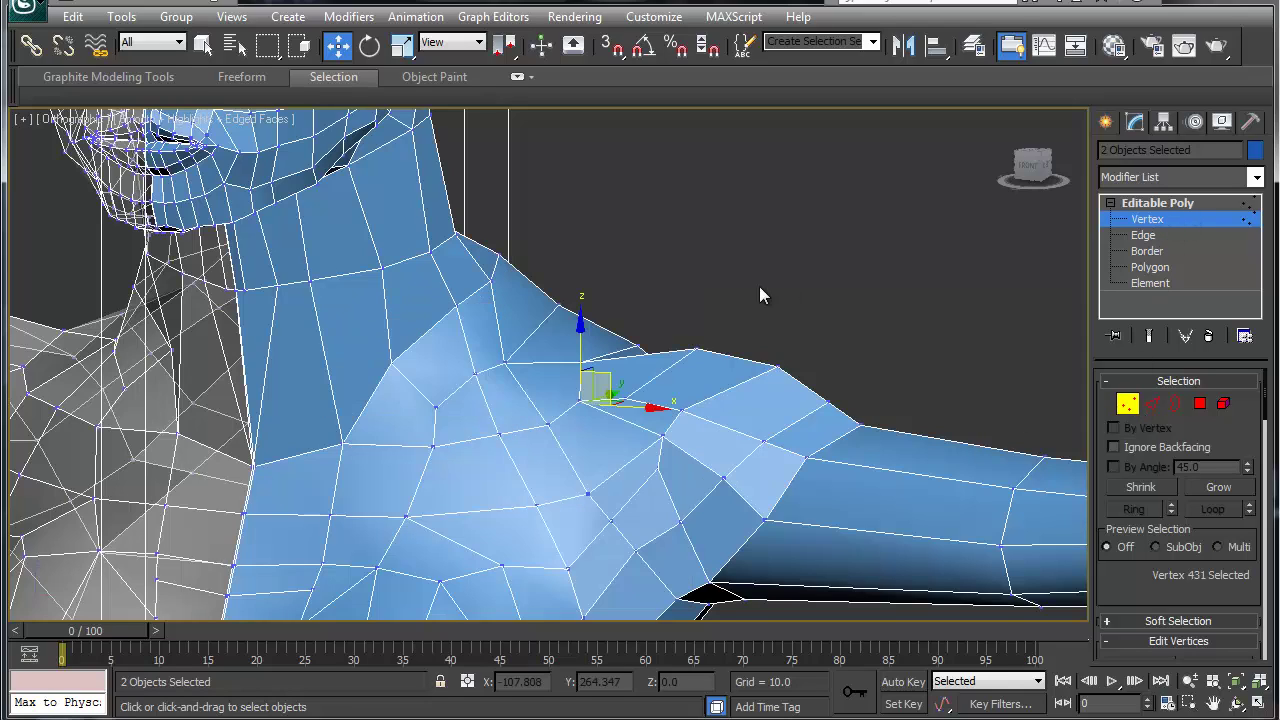
{"action": "left_click", "coordinate": [714, 287]}
{"action": "left_click", "coordinate": [1158, 203]}
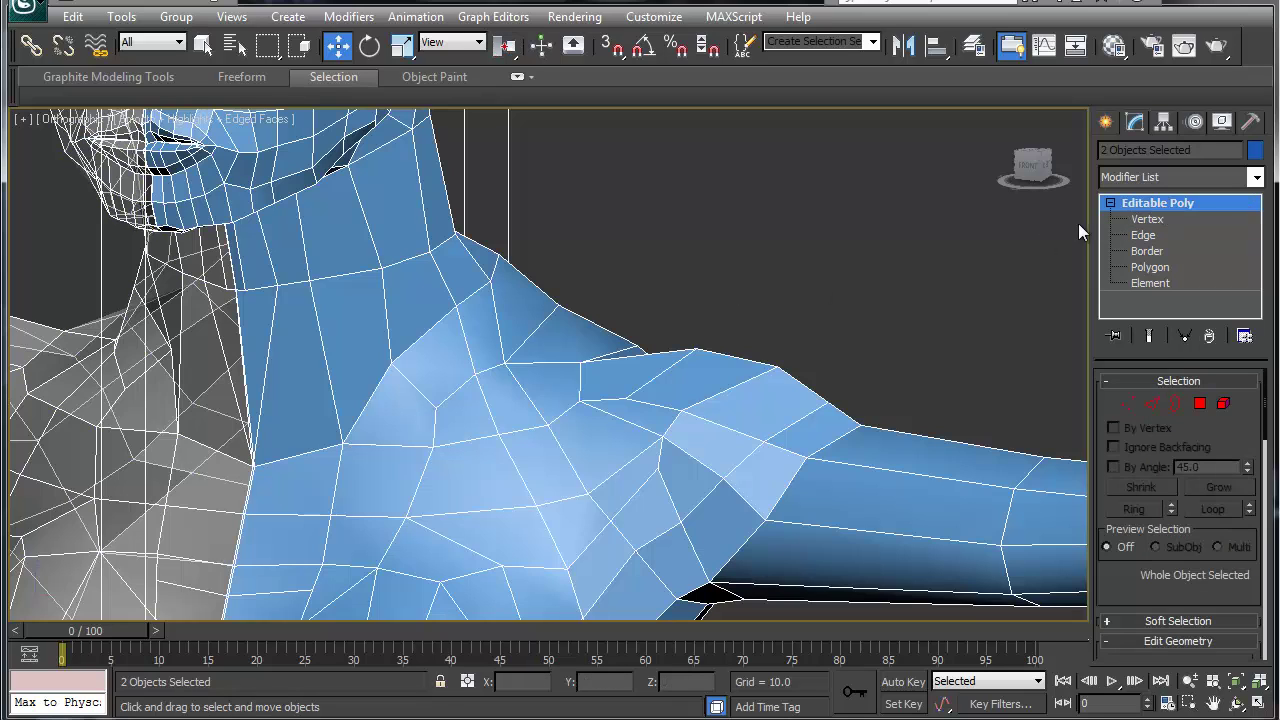
Step: Switch the torso half to vertex editing and examine the neck and collarbone topology from the side and front
{"action": "left_click", "coordinate": [758, 270]}
{"action": "left_click", "coordinate": [588, 382]}
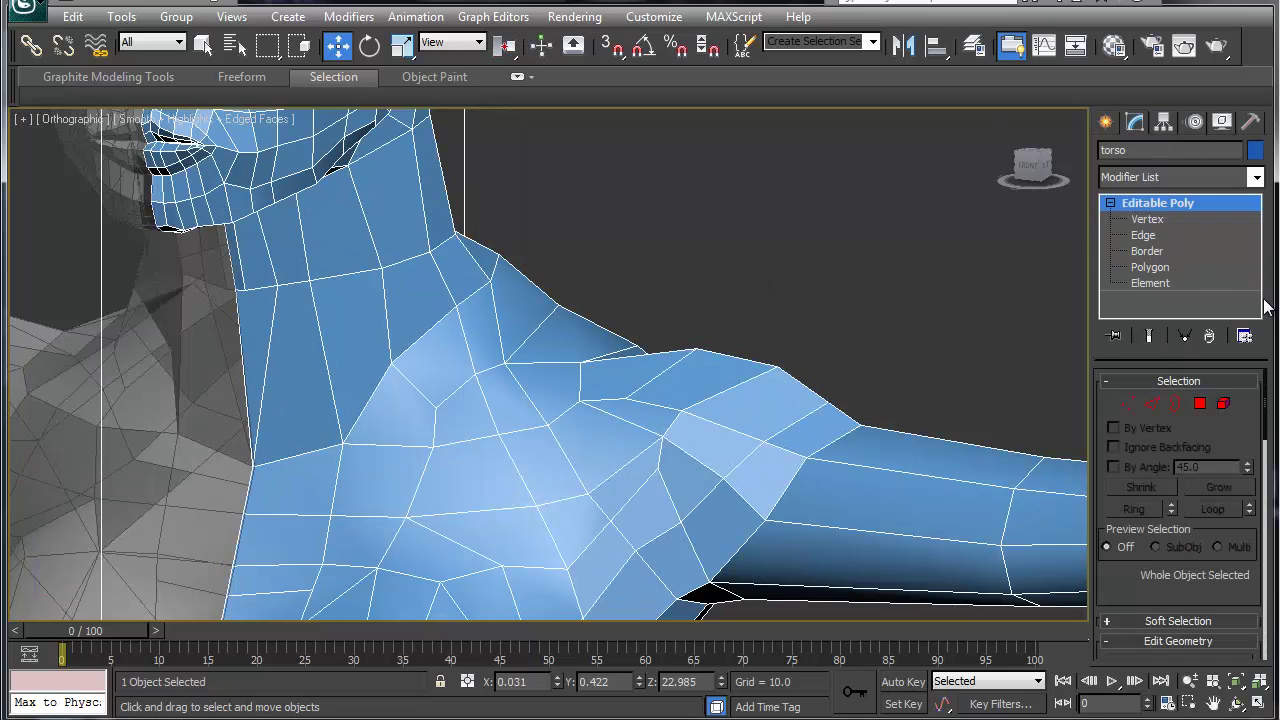
{"action": "left_click", "coordinate": [1124, 406]}
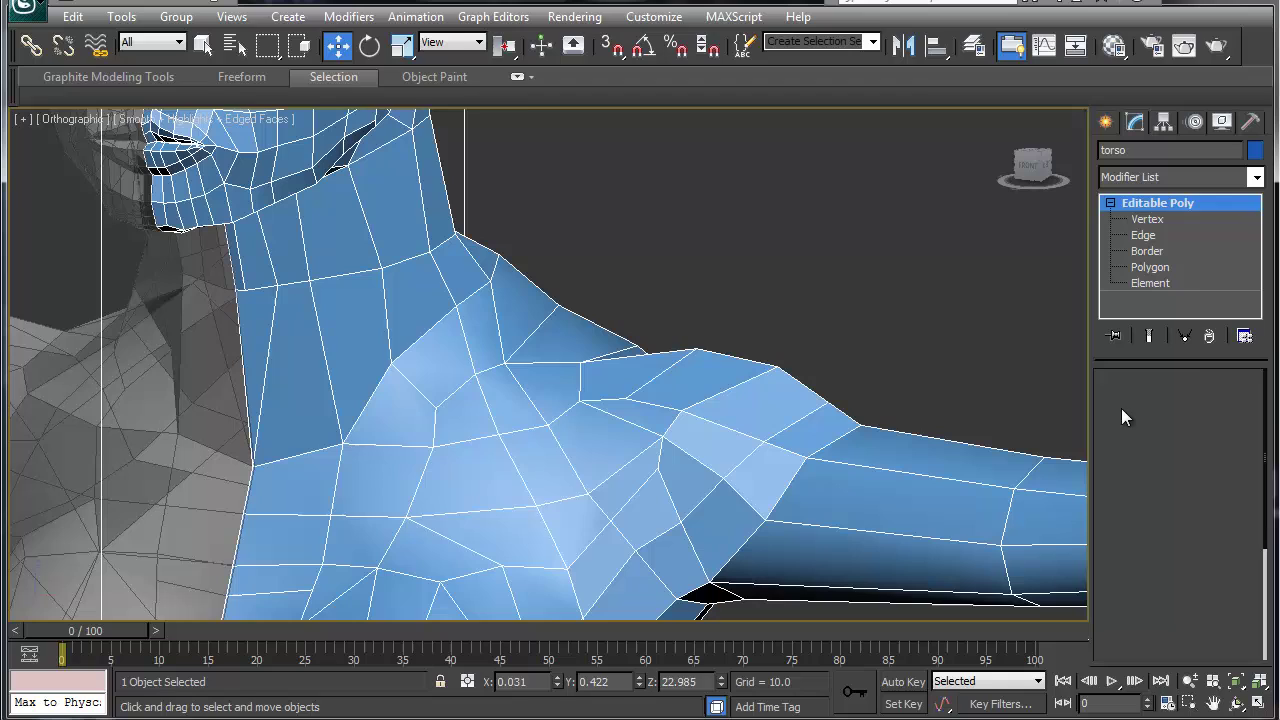
{"action": "right_click", "coordinate": [562, 432]}
{"action": "left_click", "coordinate": [540, 246]}
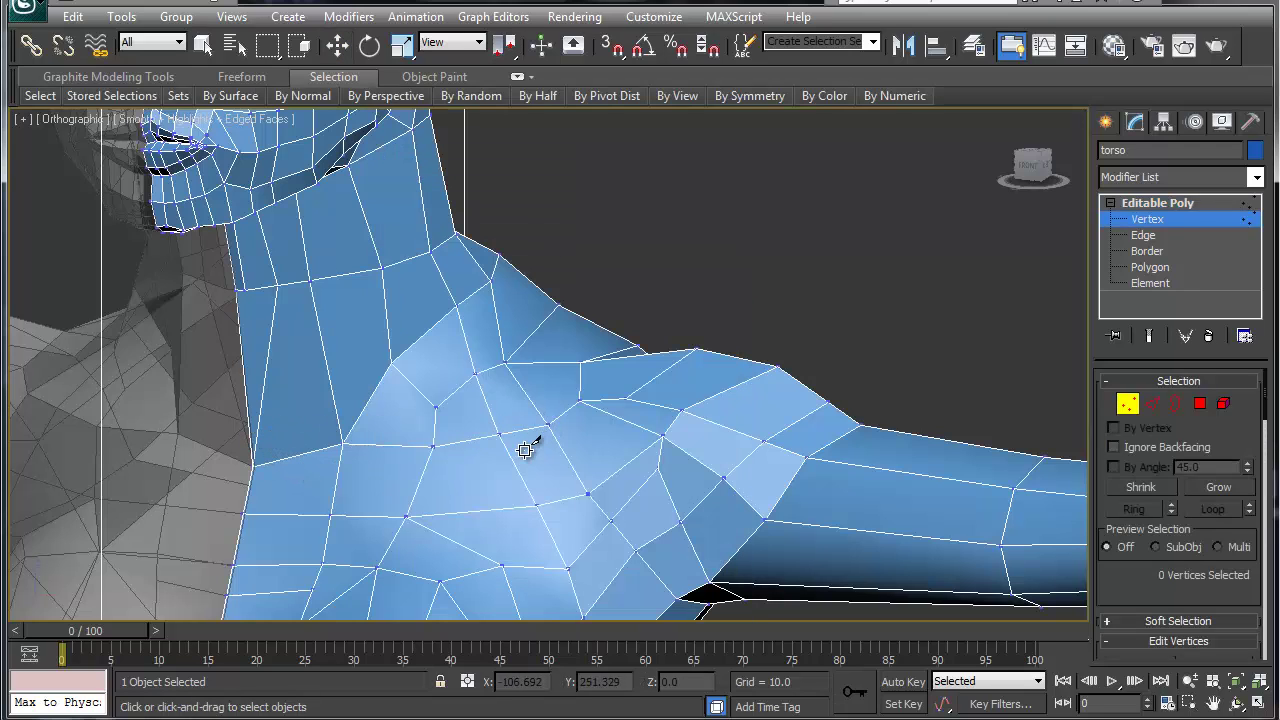
{"action": "middle_click_drag", "start_coordinate": [520, 449], "coordinate": [419, 515], "text": "alt"}
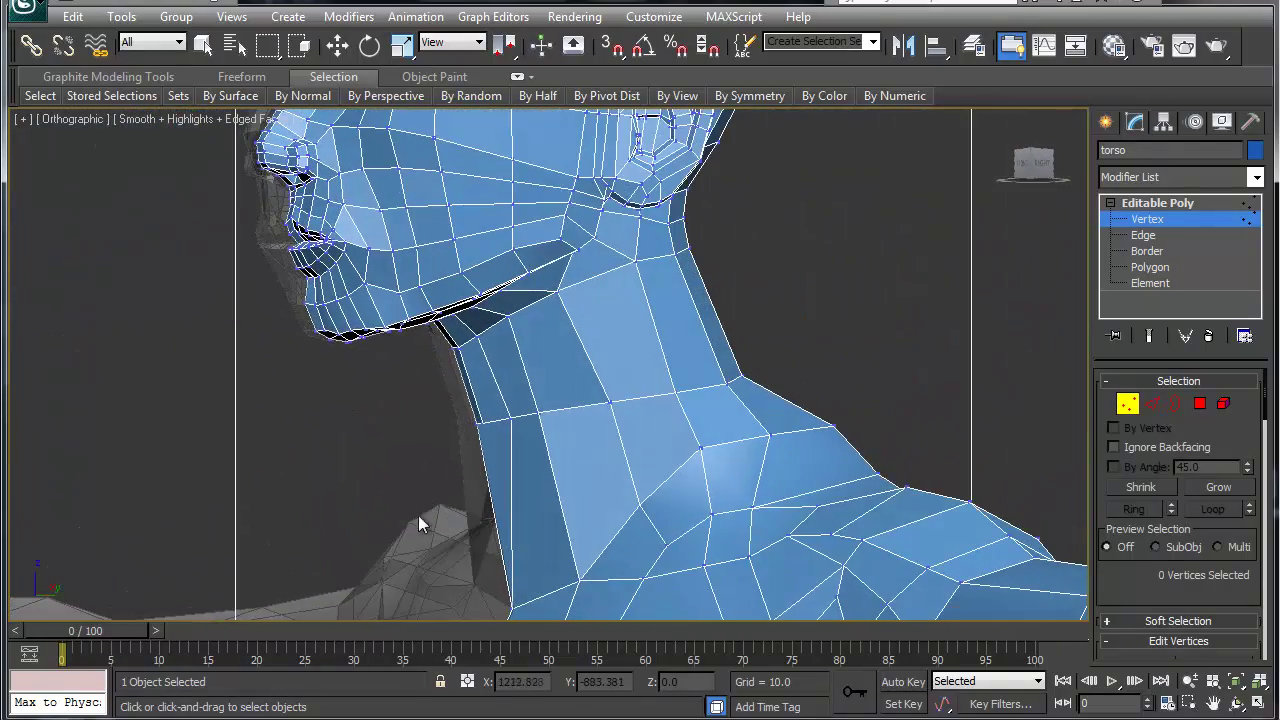
{"action": "middle_click_drag", "start_coordinate": [634, 494], "coordinate": [614, 402]}
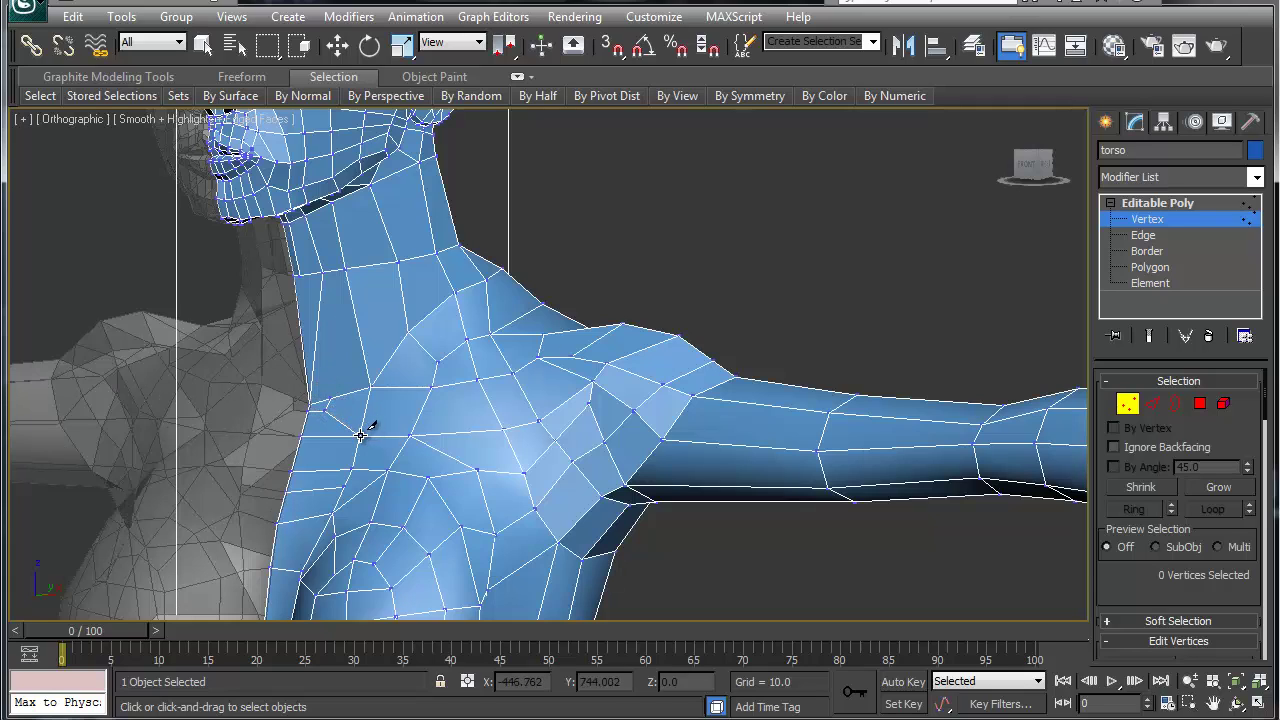
{"action": "mouse_move", "coordinate": [414, 434]}
{"action": "middle_mouse_down", "text": "alt"}
{"action": "mouse_move", "coordinate": [474, 420]}
{"action": "mouse_move", "coordinate": [461, 441]}
{"action": "mouse_move", "coordinate": [400, 449]}
{"action": "mouse_move", "coordinate": [403, 437]}
{"action": "middle_mouse_up", "text": "alt"}
{"action": "key", "text": "w"}
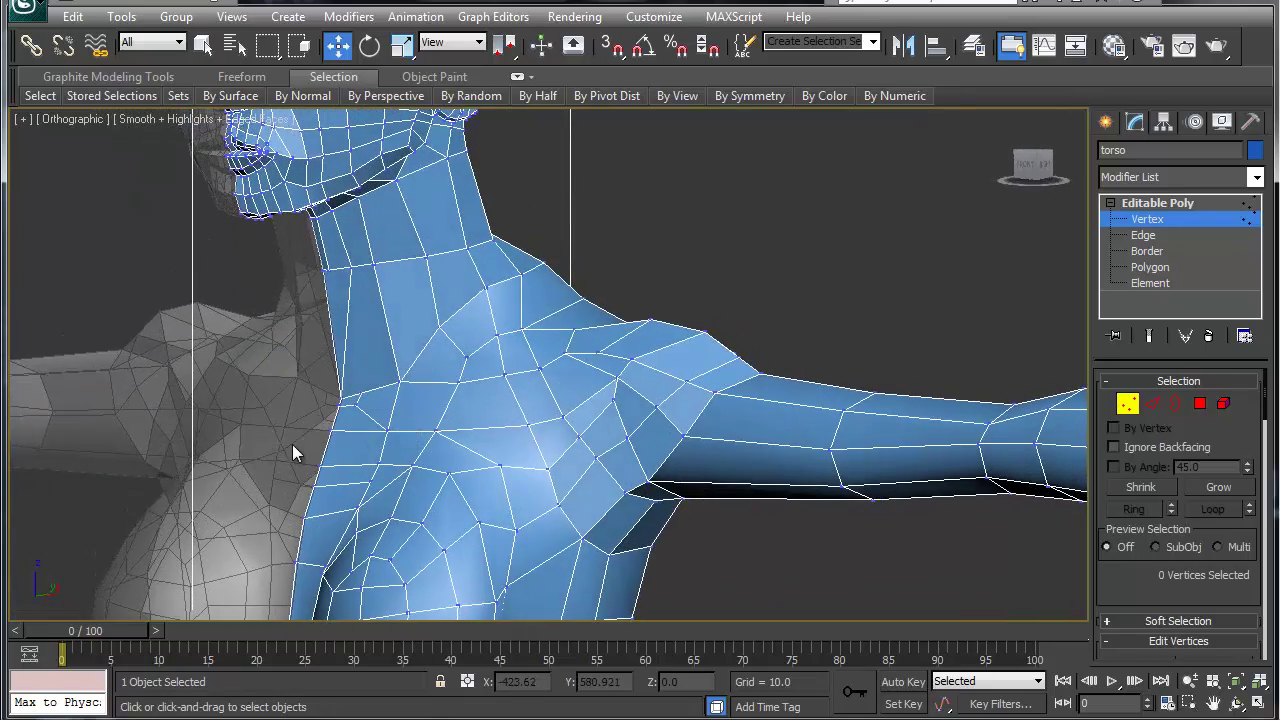
Step: Leave vertex editing, select the opposite body half and turn off its see-through display
{"action": "left_click", "coordinate": [1159, 220]}
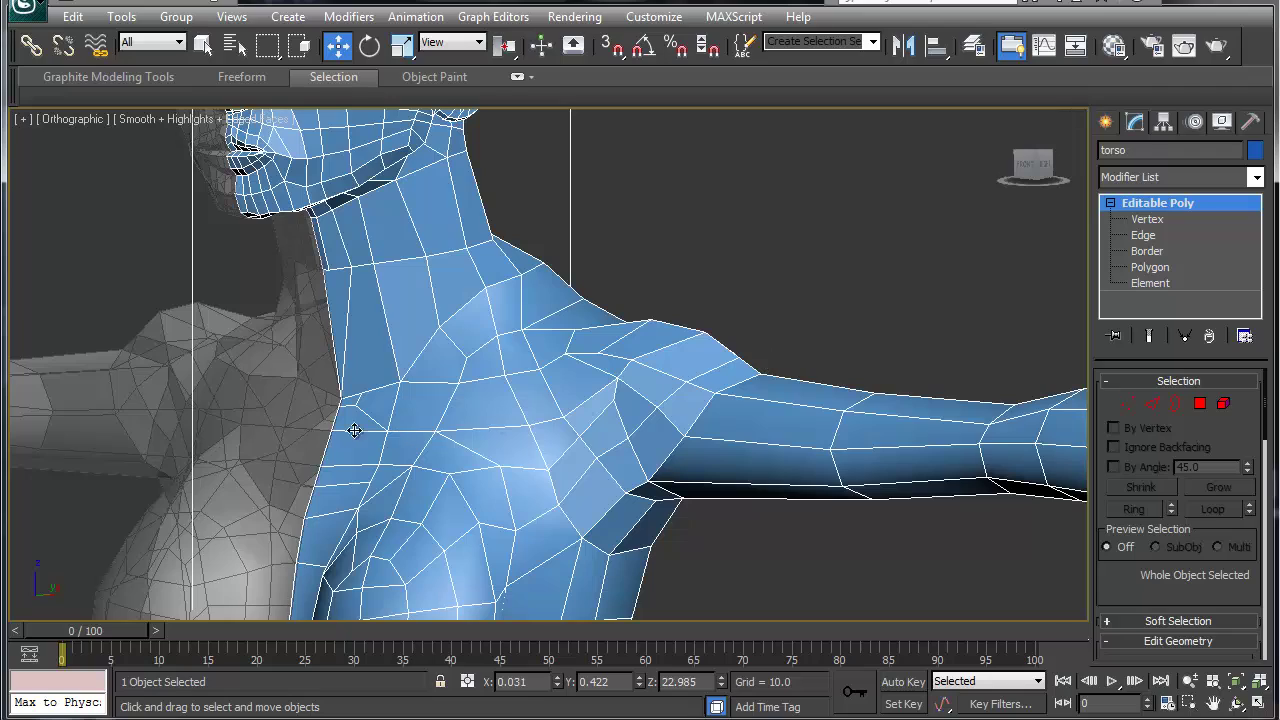
{"action": "left_click", "coordinate": [318, 430]}
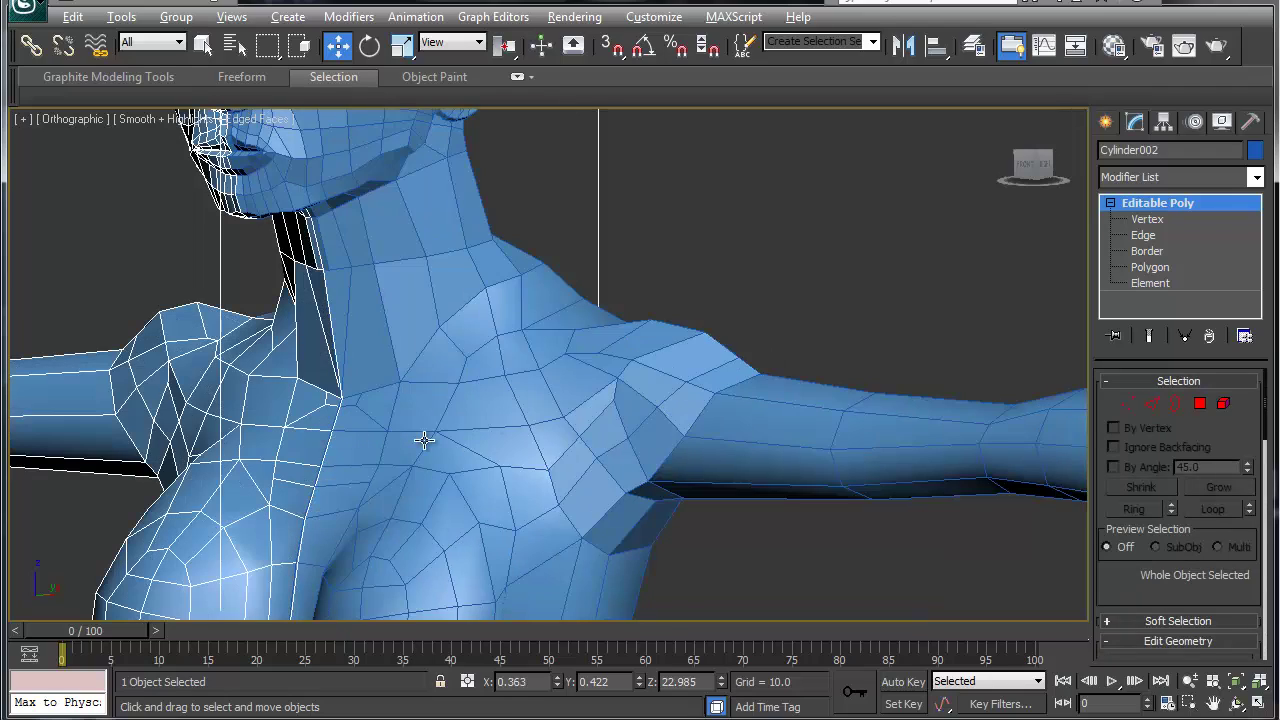
Step: Cut a new edge on the torso across the base of the neck, from the centre seam to the vertex above the collarbone
{"action": "scroll", "coordinate": [523, 420], "scroll_direction": "down", "scroll_amount": 3}
{"action": "scroll", "coordinate": [506, 431], "scroll_direction": "up", "scroll_amount": 10}
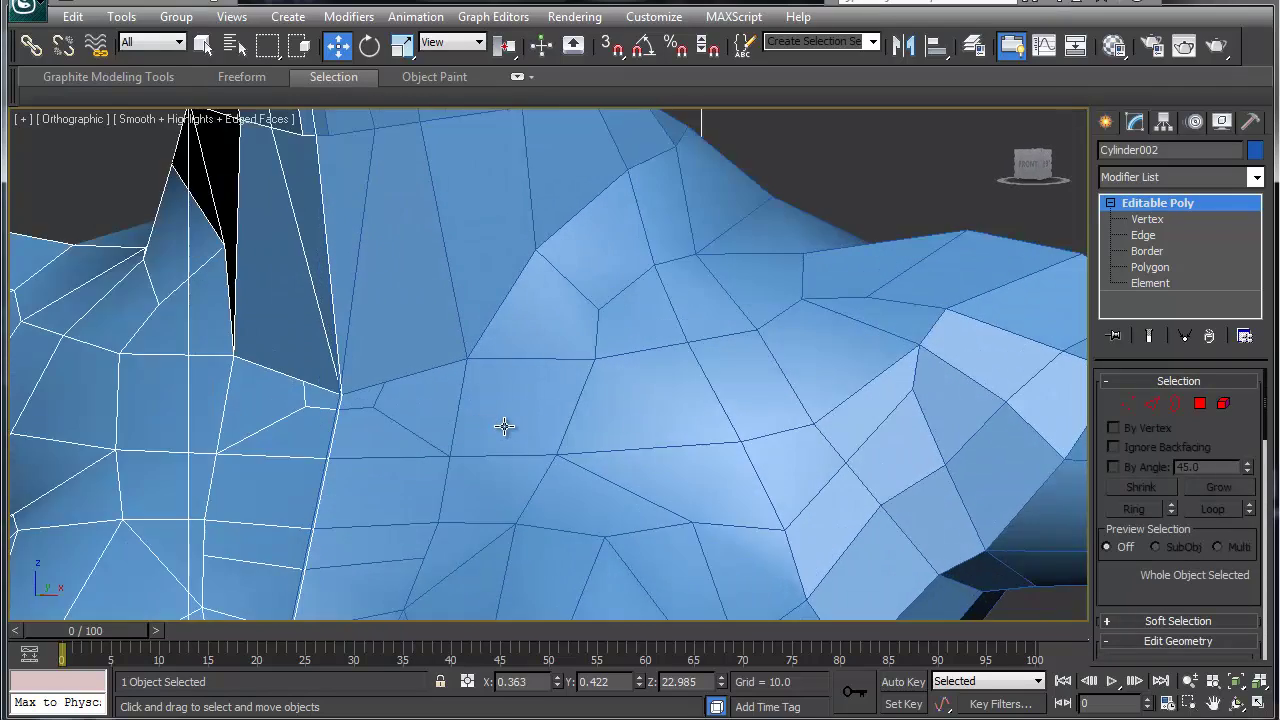
{"action": "scroll", "coordinate": [507, 421], "scroll_direction": "down", "scroll_amount": 2}
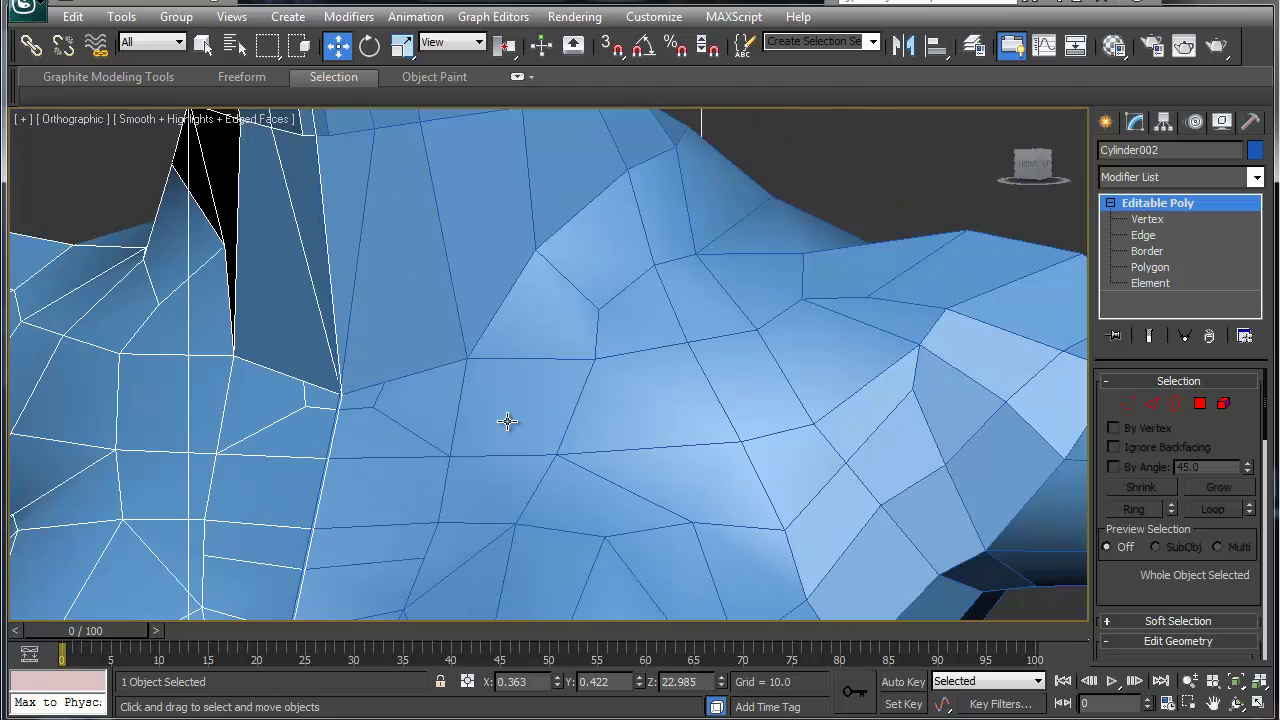
{"action": "left_click", "coordinate": [390, 389]}
{"action": "left_click", "coordinate": [1147, 219]}
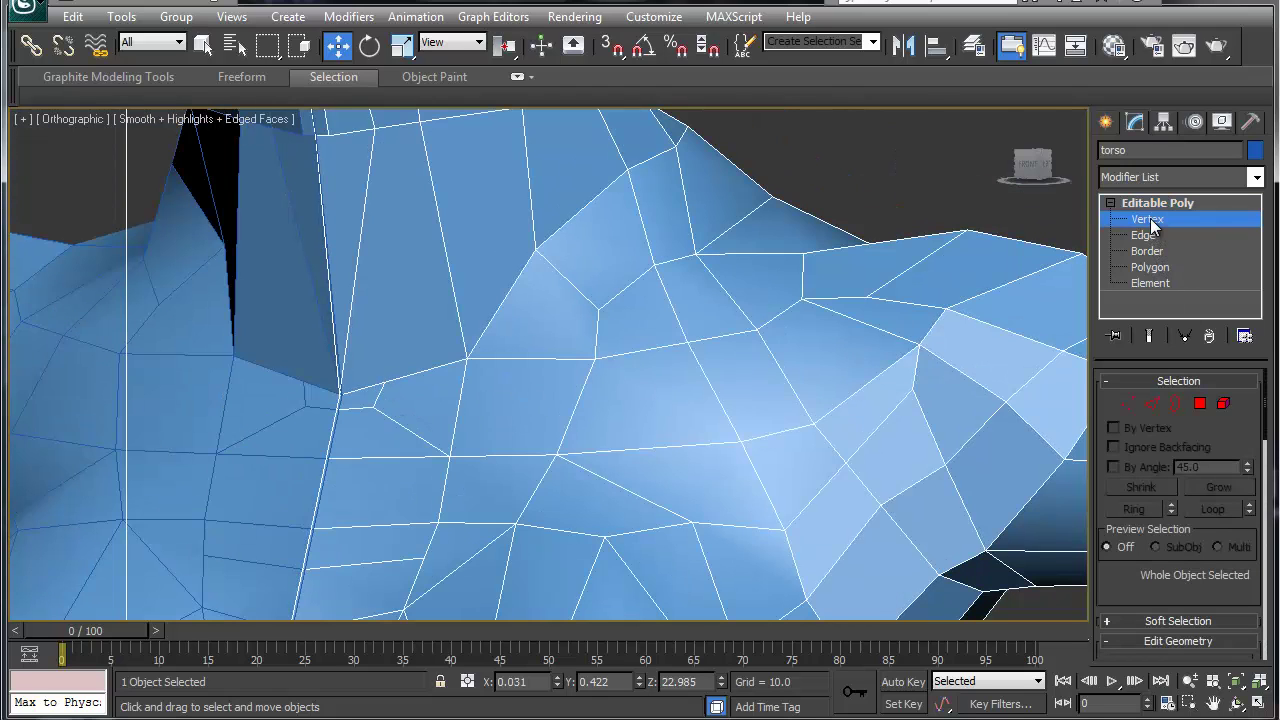
{"action": "right_click", "coordinate": [406, 386]}
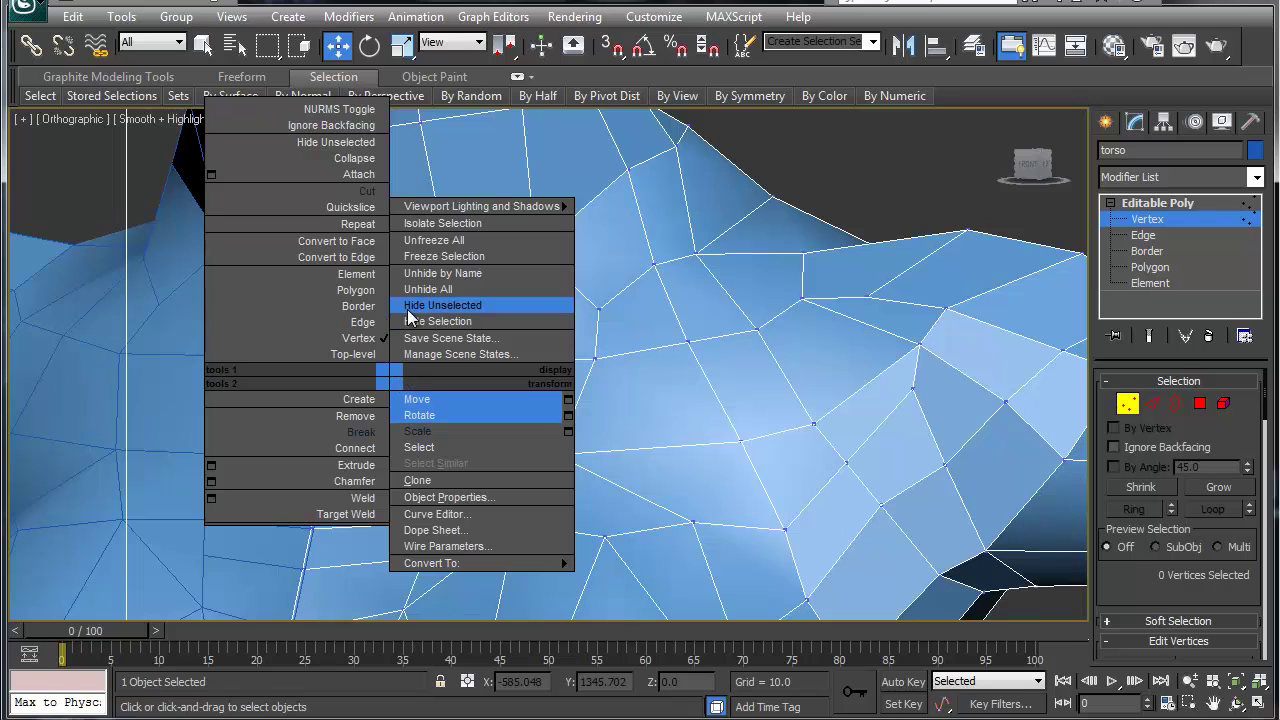
{"action": "left_click", "coordinate": [364, 192]}
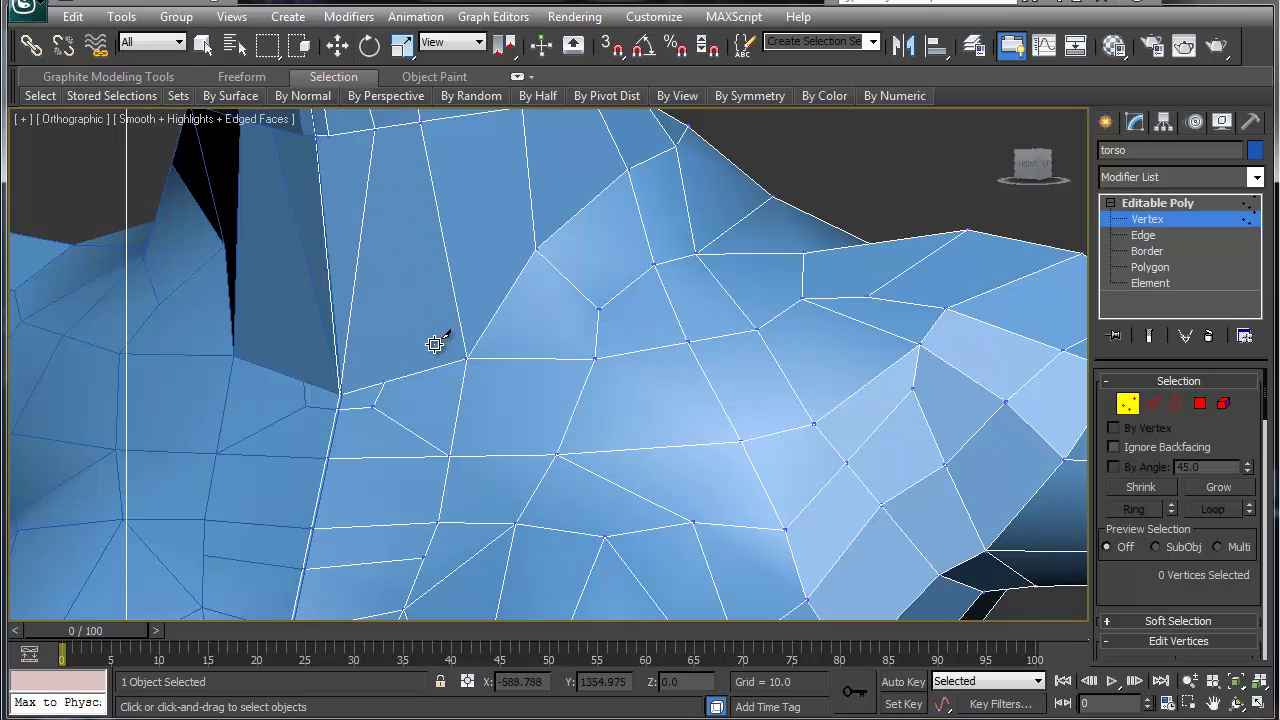
{"action": "middle_click_drag", "start_coordinate": [434, 344], "coordinate": [424, 344], "text": "alt"}
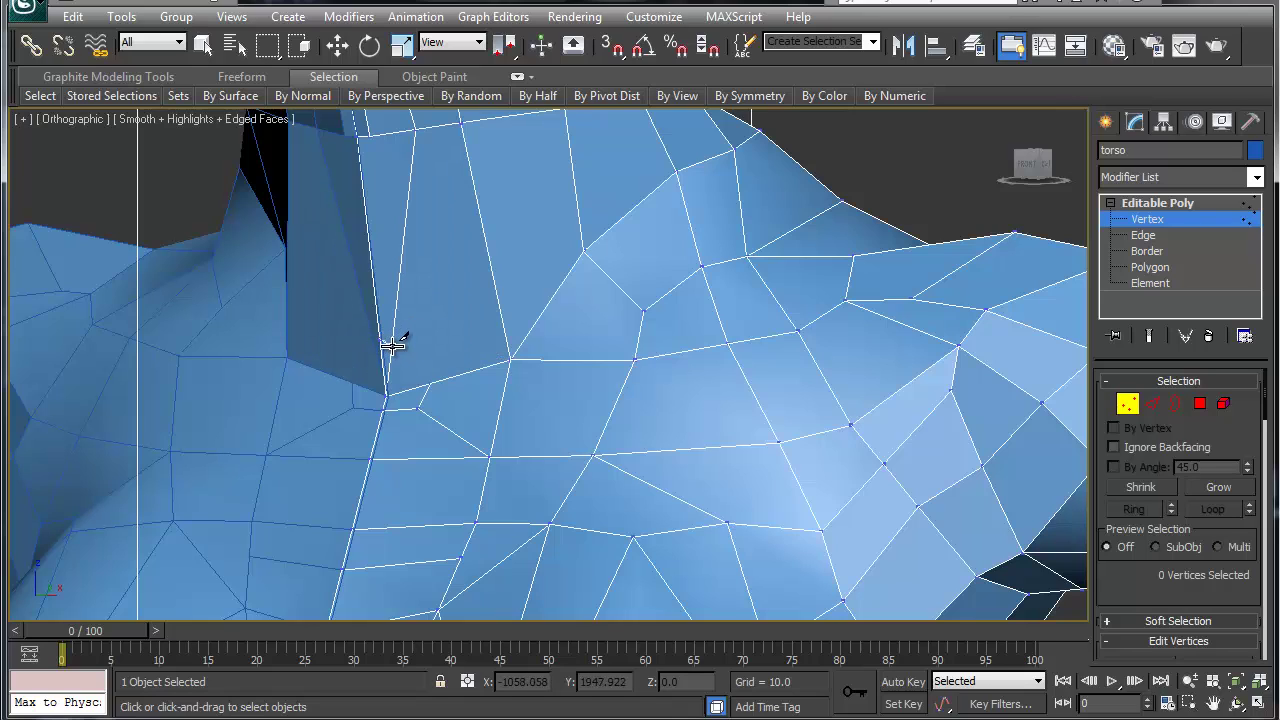
{"action": "right_click", "coordinate": [374, 376]}
{"action": "left_click", "coordinate": [381, 360]}
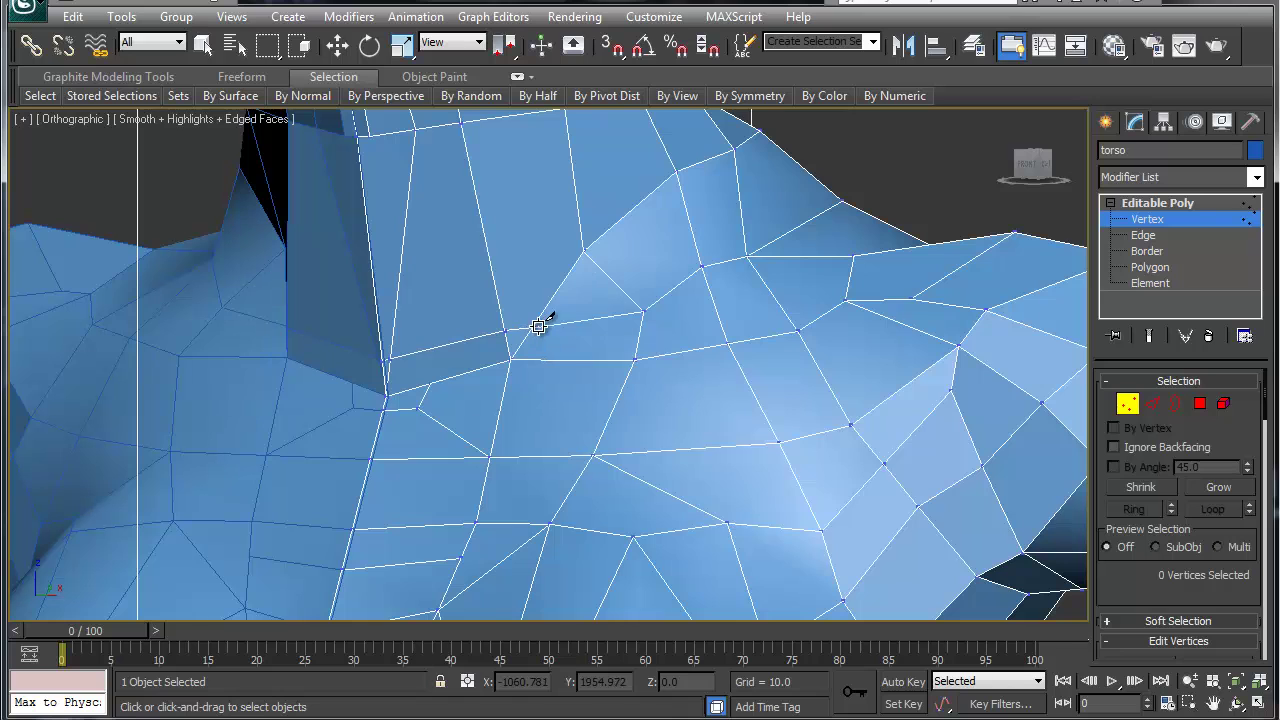
{"action": "left_click", "coordinate": [645, 311]}
{"action": "right_click", "coordinate": [705, 335]}
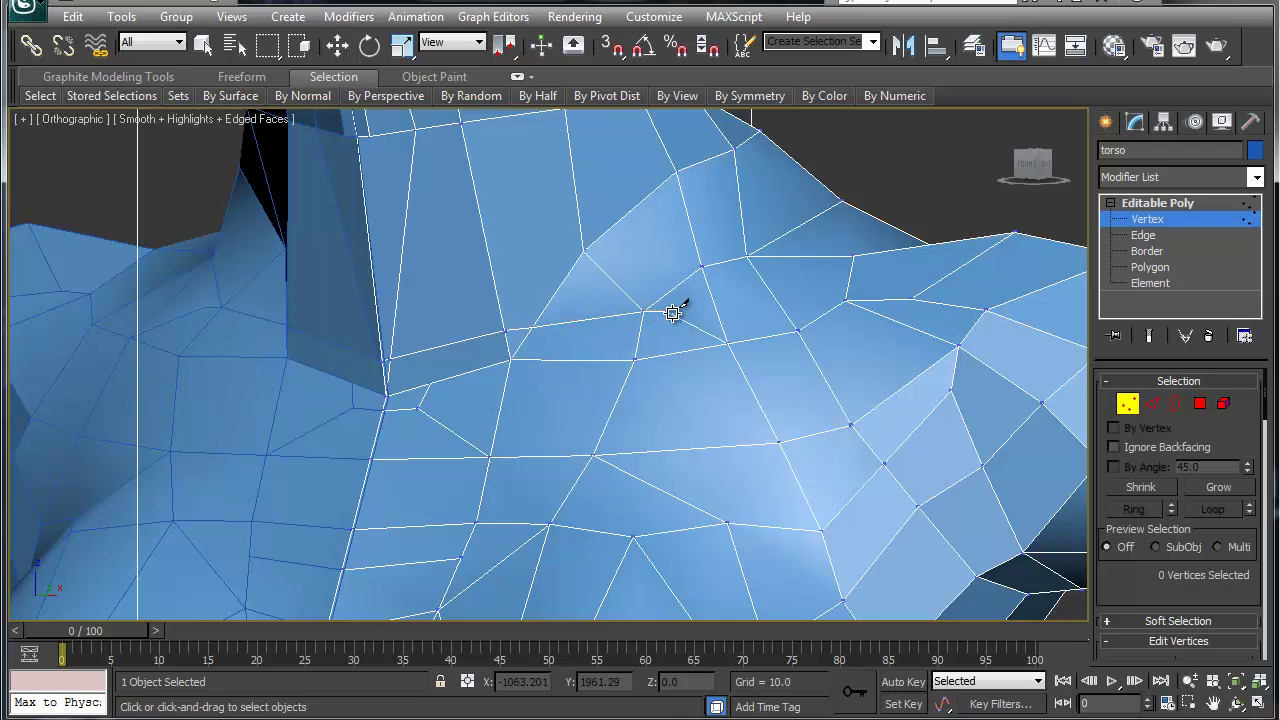
Step: Move the two new vertices on the centre seam at the neck base slightly backward and down
{"action": "middle_click_drag", "start_coordinate": [701, 358], "coordinate": [664, 354], "text": "alt"}
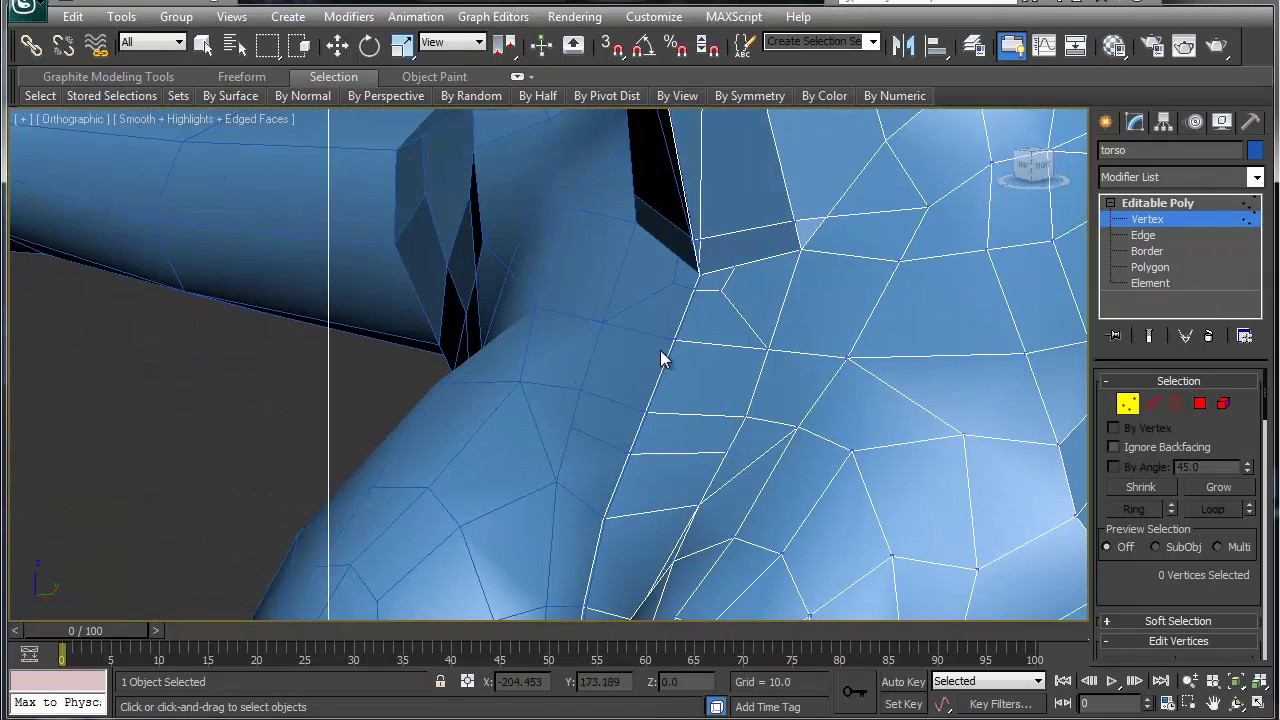
{"action": "key", "text": "w"}
{"action": "left_click_drag", "start_coordinate": [697, 238], "coordinate": [717, 250]}
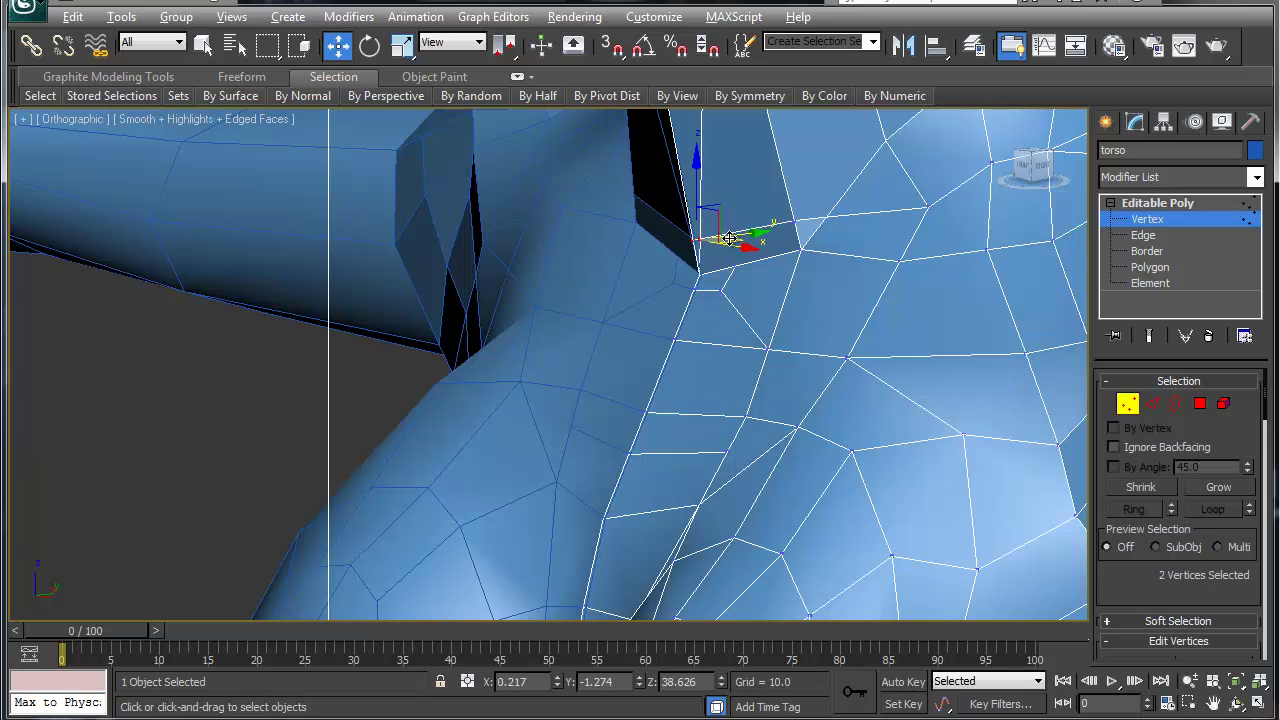
{"action": "middle_click_drag", "start_coordinate": [714, 238], "coordinate": [643, 237], "text": "alt"}
{"action": "middle_click_drag", "start_coordinate": [643, 237], "coordinate": [478, 310]}
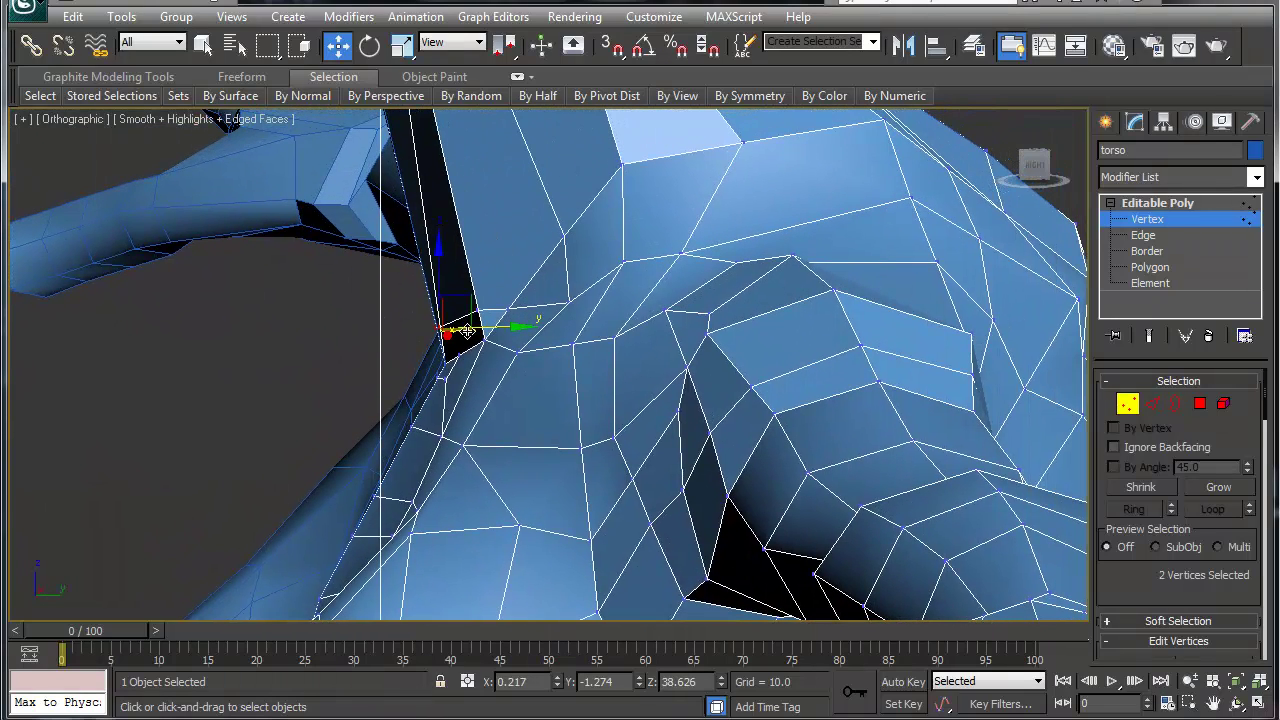
{"action": "left_click", "coordinate": [401, 283]}
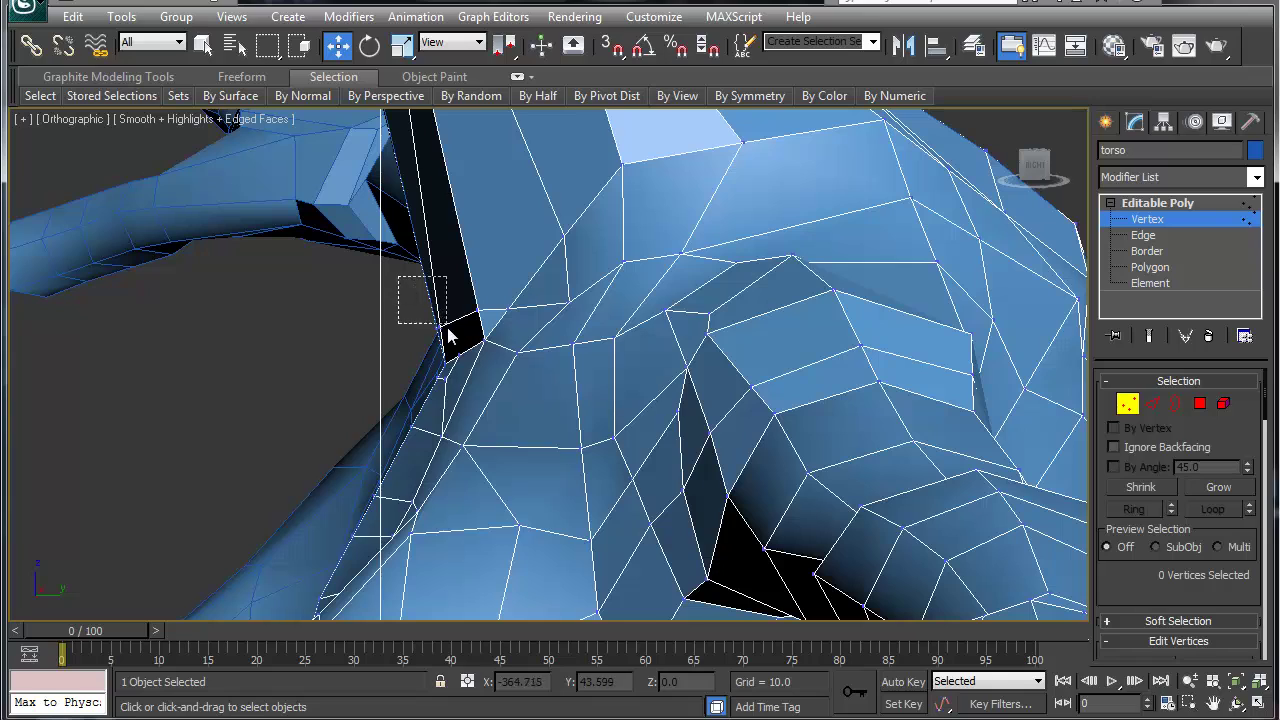
{"action": "left_click_drag", "start_coordinate": [447, 327], "coordinate": [497, 311]}
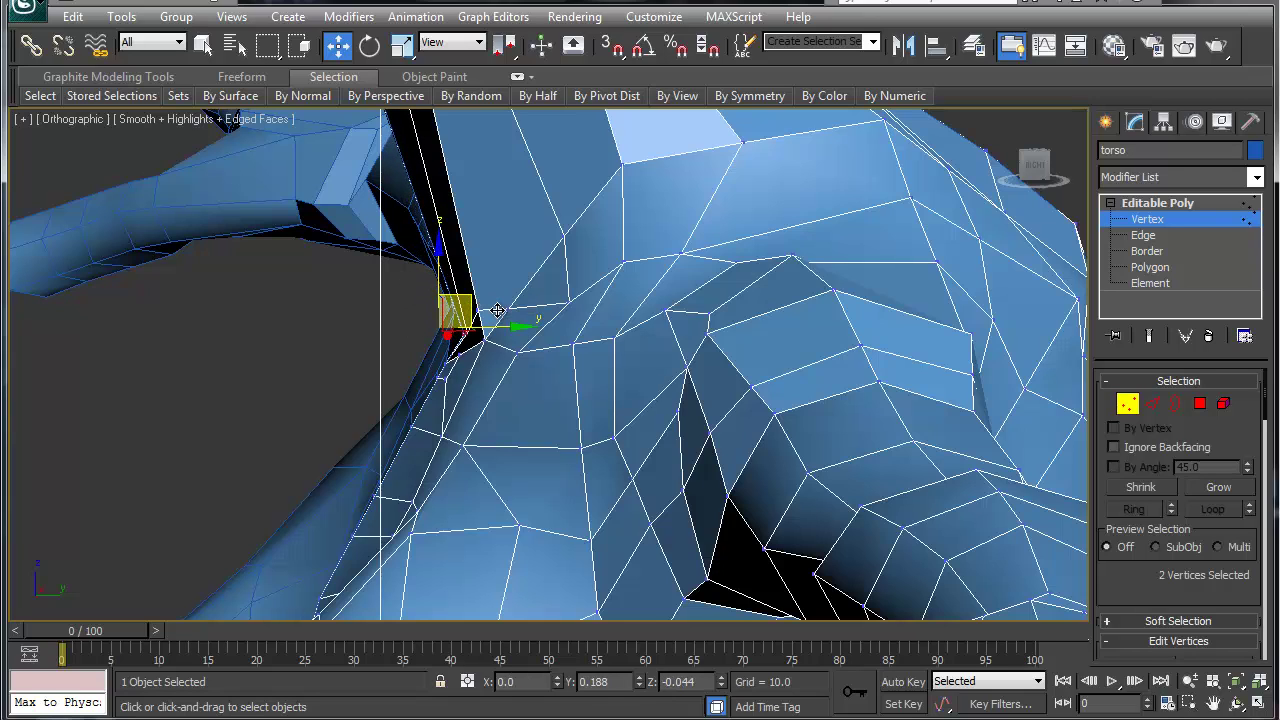
Step: Move the other vertices of the new neck-base cut back and down, closer to the collarbone edge
{"action": "left_click", "coordinate": [486, 316]}
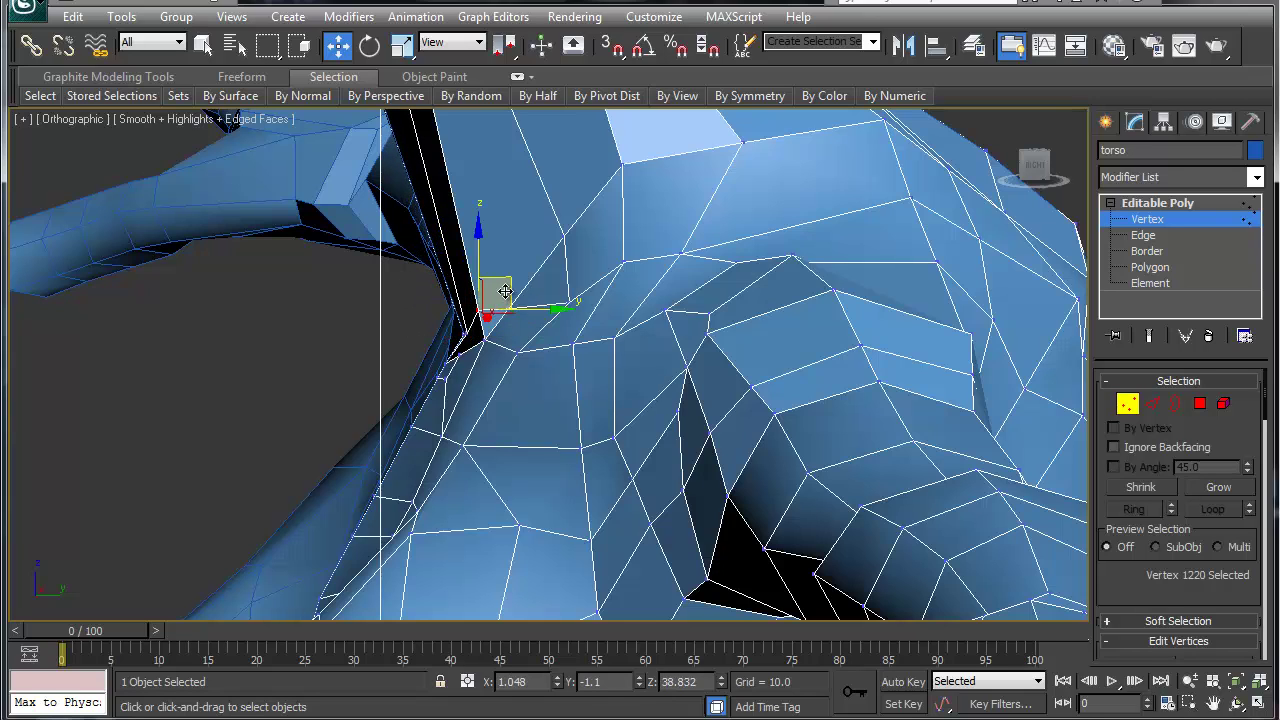
{"action": "left_click_drag", "start_coordinate": [509, 284], "coordinate": [598, 305]}
{"action": "left_click", "coordinate": [508, 308]}
{"action": "left_click", "coordinate": [578, 306]}
Step: Lower the next two vertices along the shoulder slope, shift the outer one outward and forward, and check the smoothed preview
{"action": "left_click", "coordinate": [624, 262]}
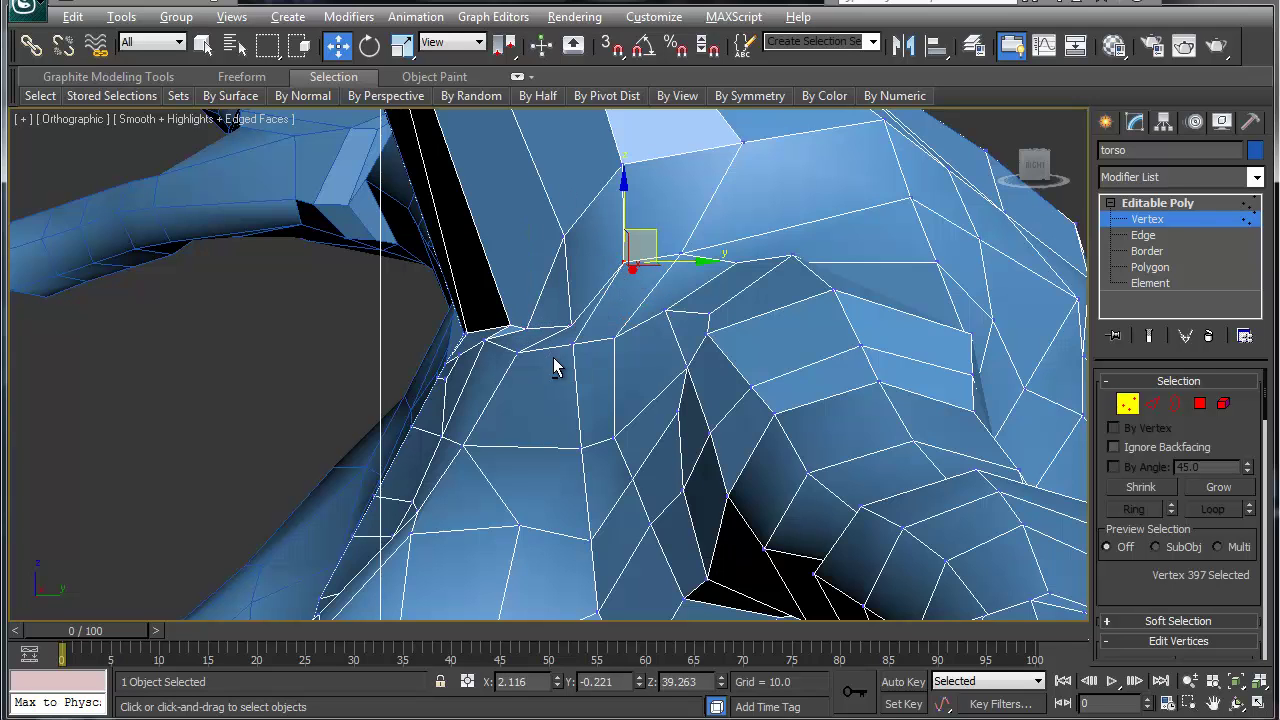
{"action": "middle_click_drag", "start_coordinate": [556, 358], "coordinate": [531, 409], "text": "alt"}
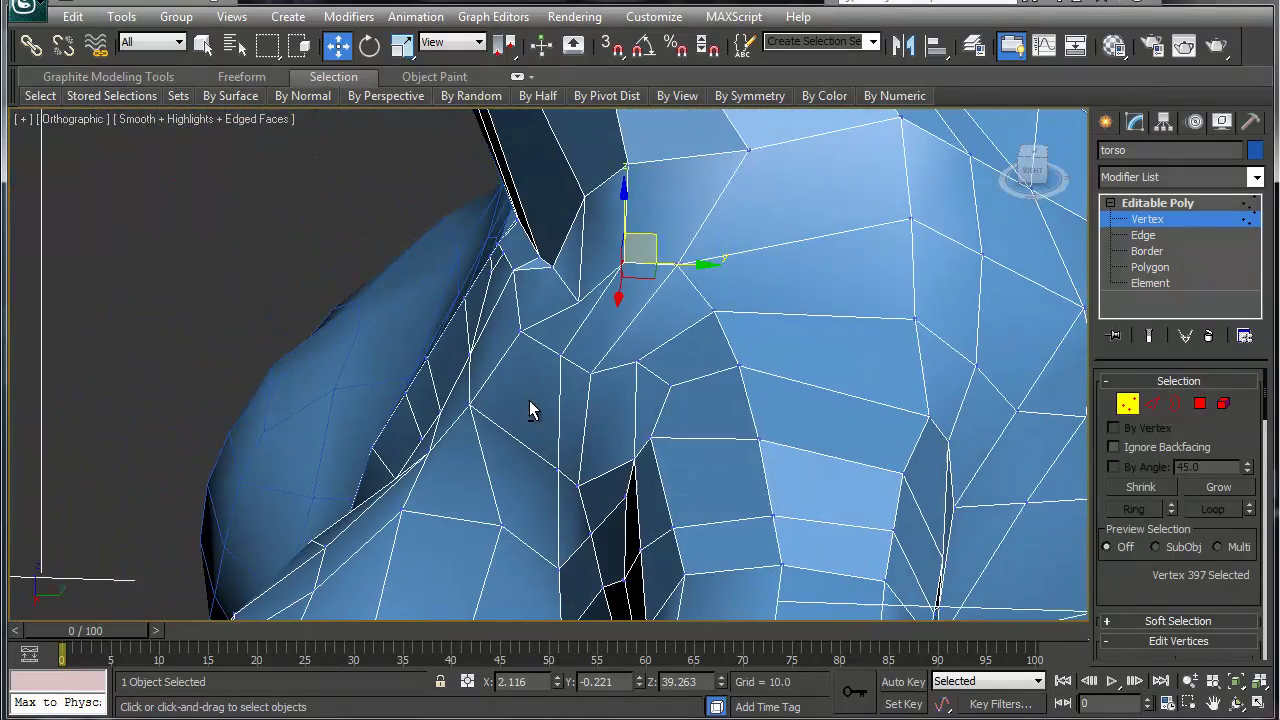
{"action": "left_click_drag", "start_coordinate": [660, 253], "coordinate": [641, 314]}
{"action": "left_click", "coordinate": [678, 265]}
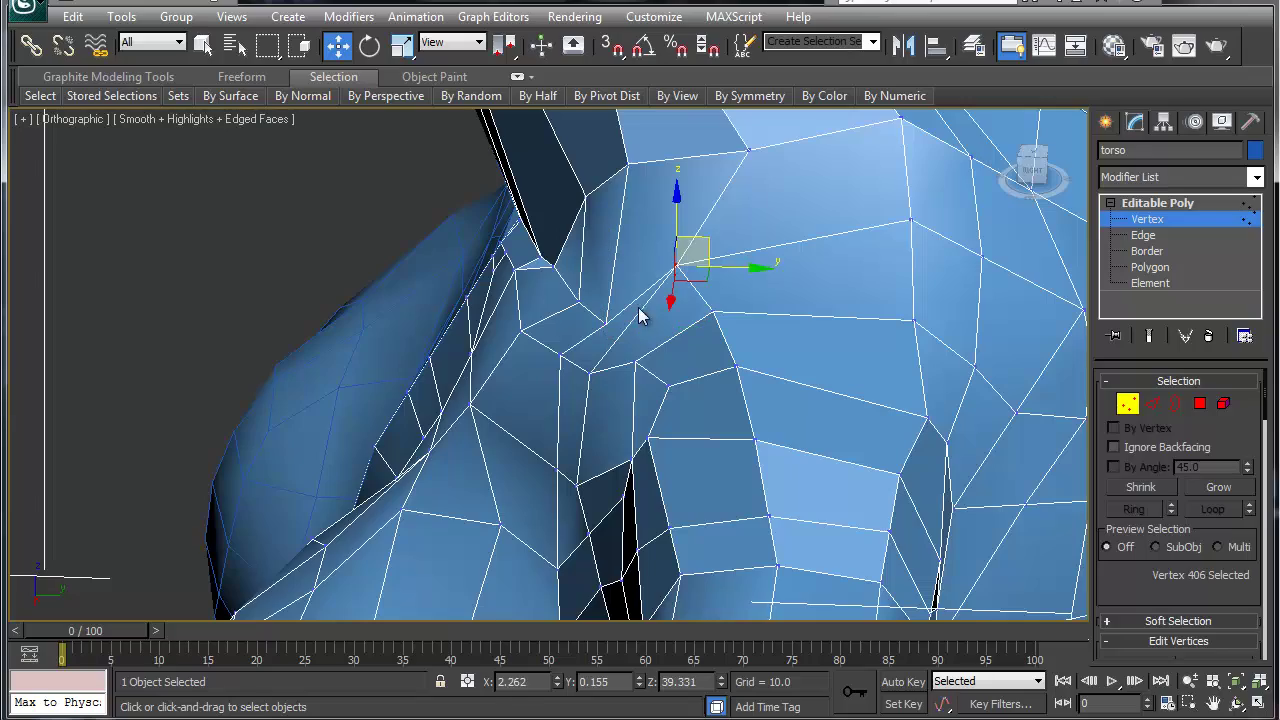
{"action": "left_click_drag", "start_coordinate": [708, 243], "coordinate": [693, 294]}
{"action": "middle_click_drag", "start_coordinate": [503, 400], "coordinate": [676, 410], "text": "alt"}
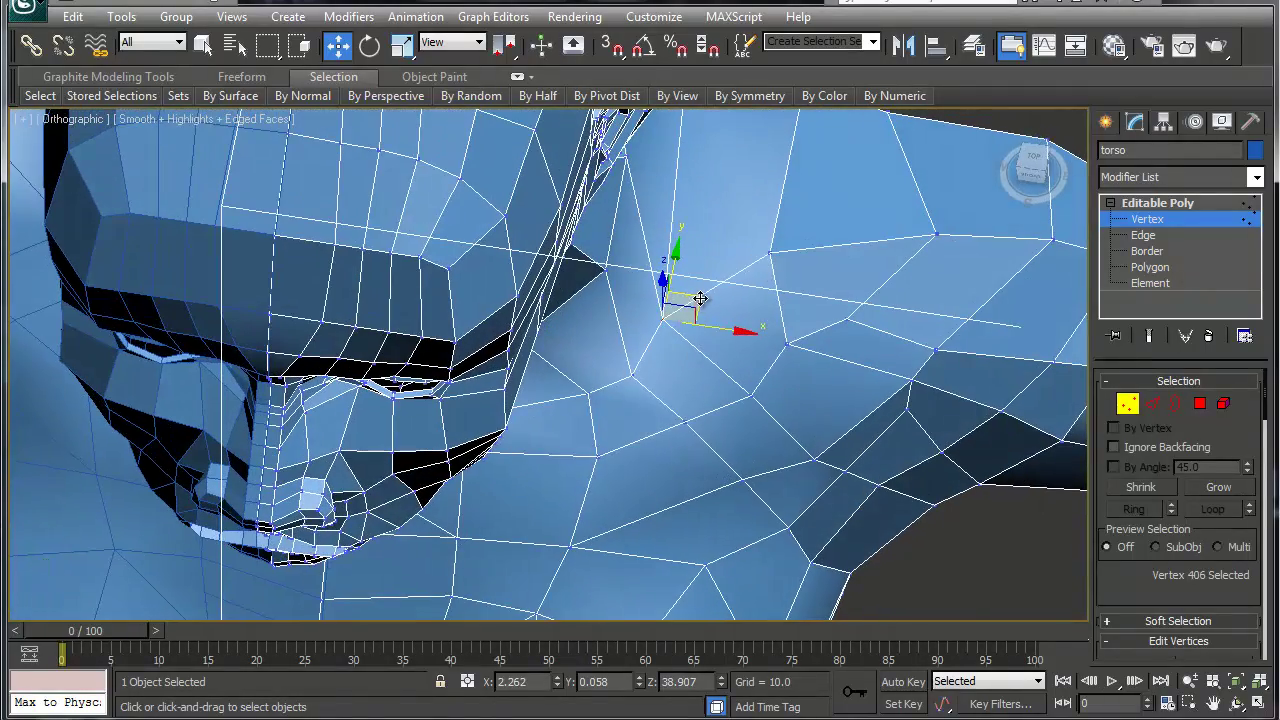
{"action": "left_click_drag", "start_coordinate": [700, 299], "coordinate": [735, 328]}
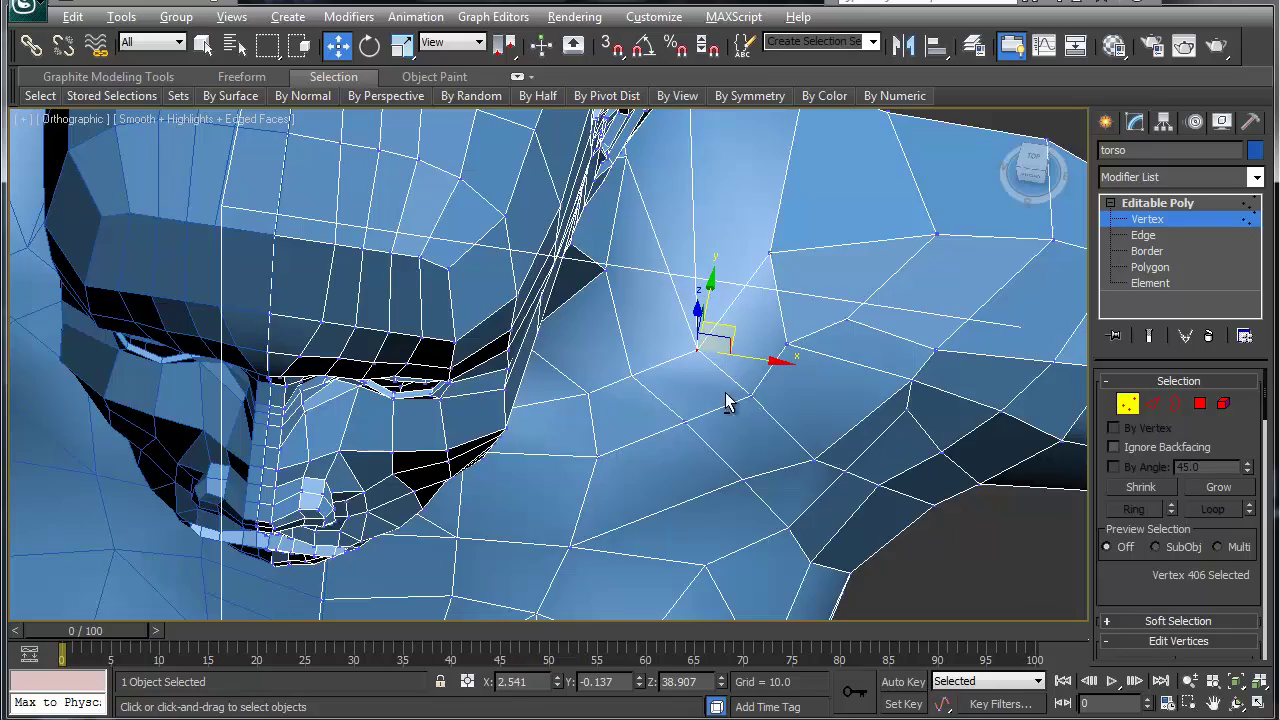
{"action": "middle_click_drag", "start_coordinate": [727, 401], "coordinate": [694, 317], "text": "alt"}
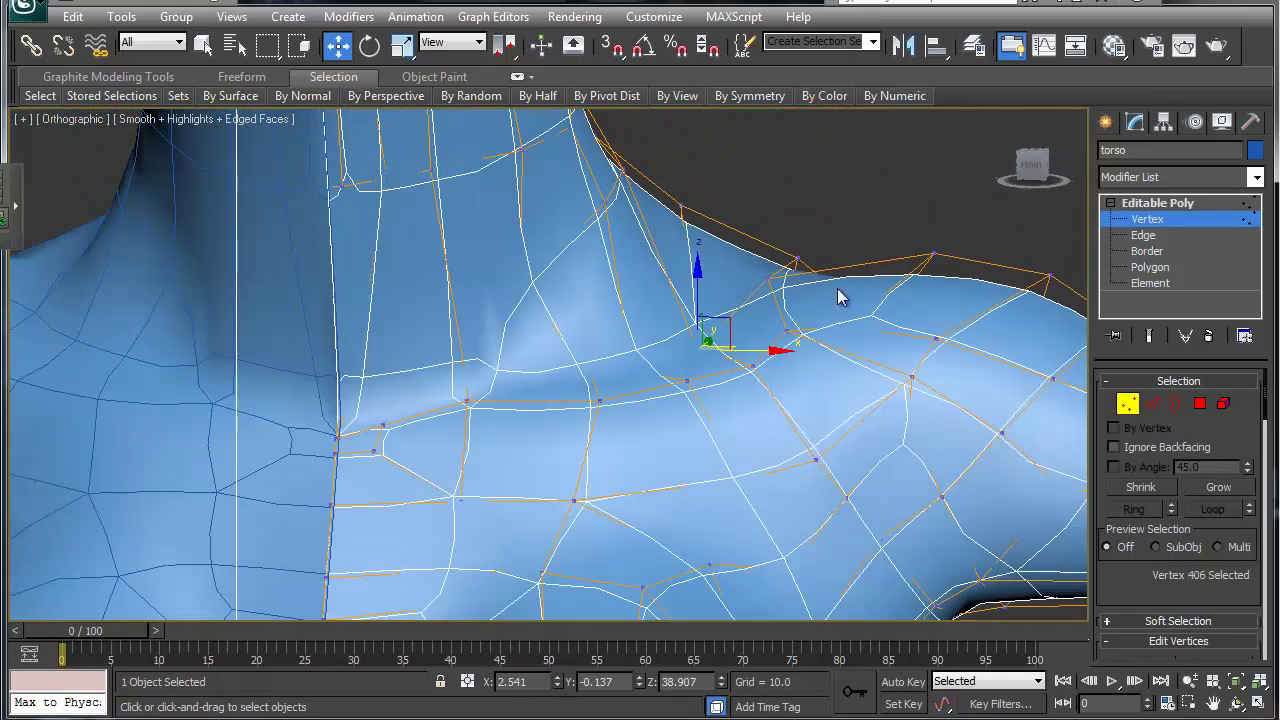
{"action": "key", "text": "ctrl+BackSpace"}
Step: Collapse the two closely spaced vertices on the cut at the front base of the neck into one
{"action": "left_click", "coordinate": [466, 385]}
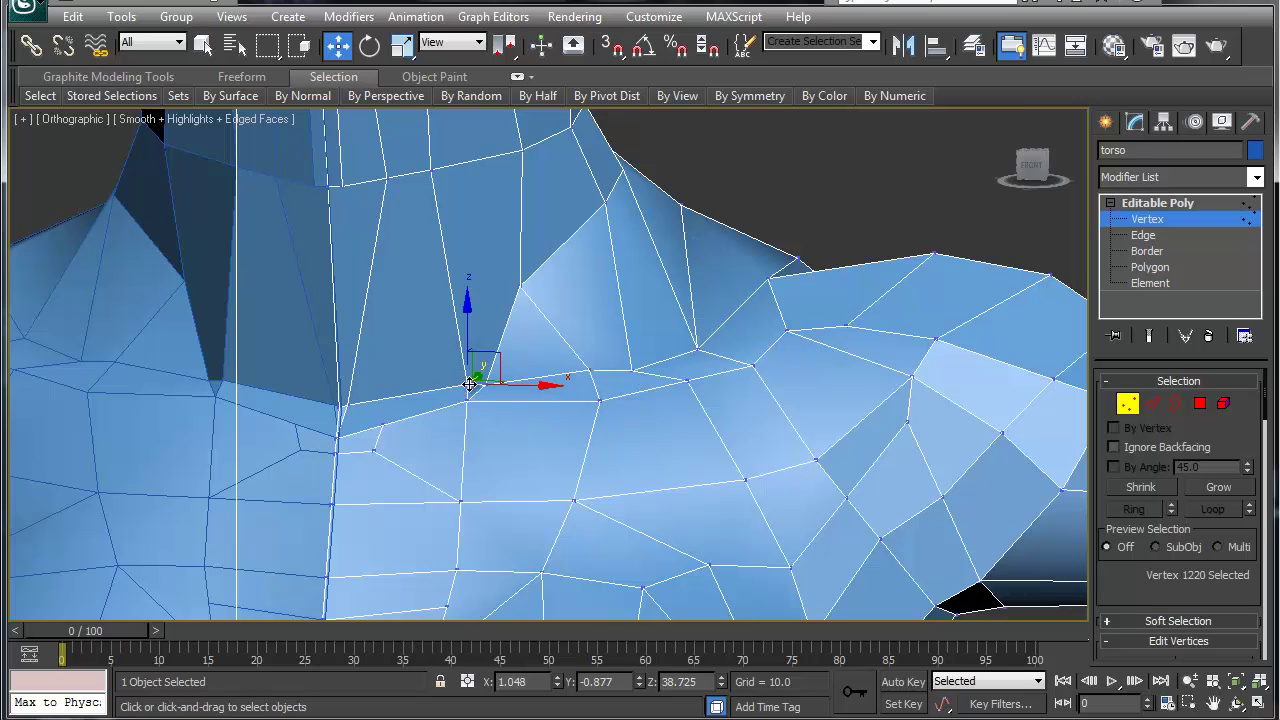
{"action": "left_click", "coordinate": [487, 382], "text": "ctrl"}
{"action": "key", "text": "ctrl+alt+c"}
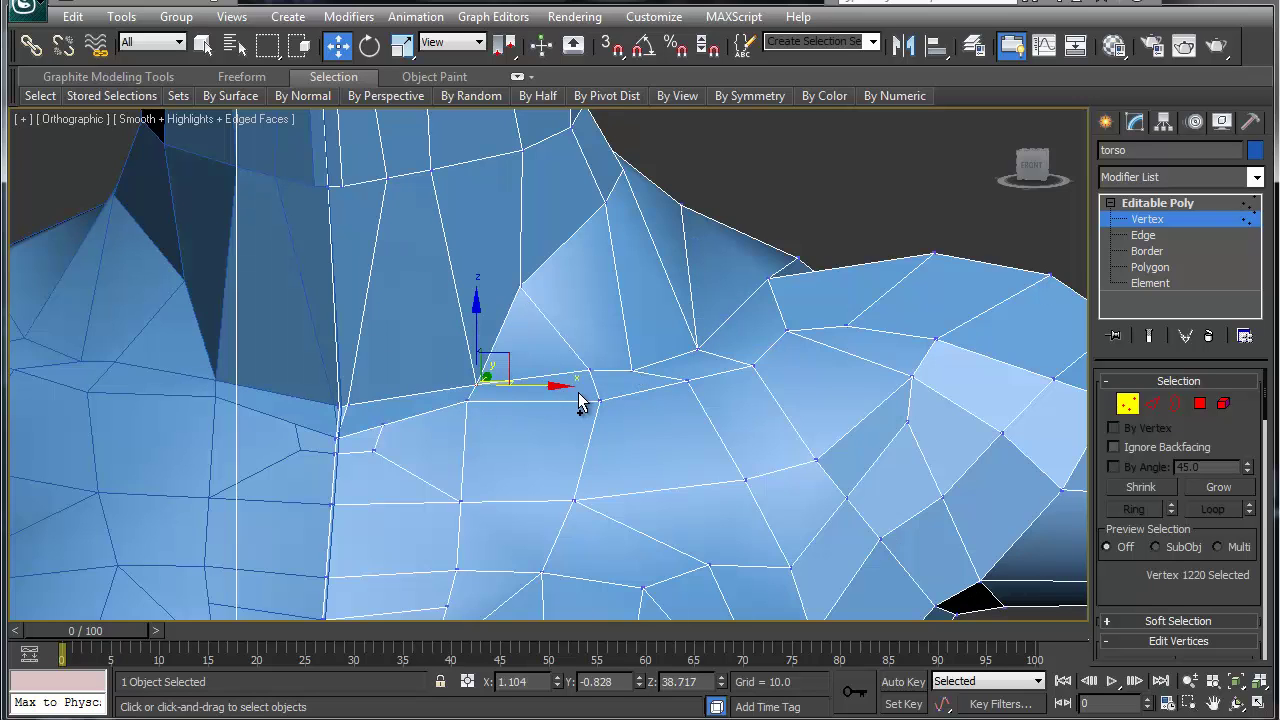
Step: Cut a diagonal edge line down the side of the neck from below the ear to the front of the neck base
{"action": "middle_click_drag", "start_coordinate": [537, 318], "coordinate": [447, 222]}
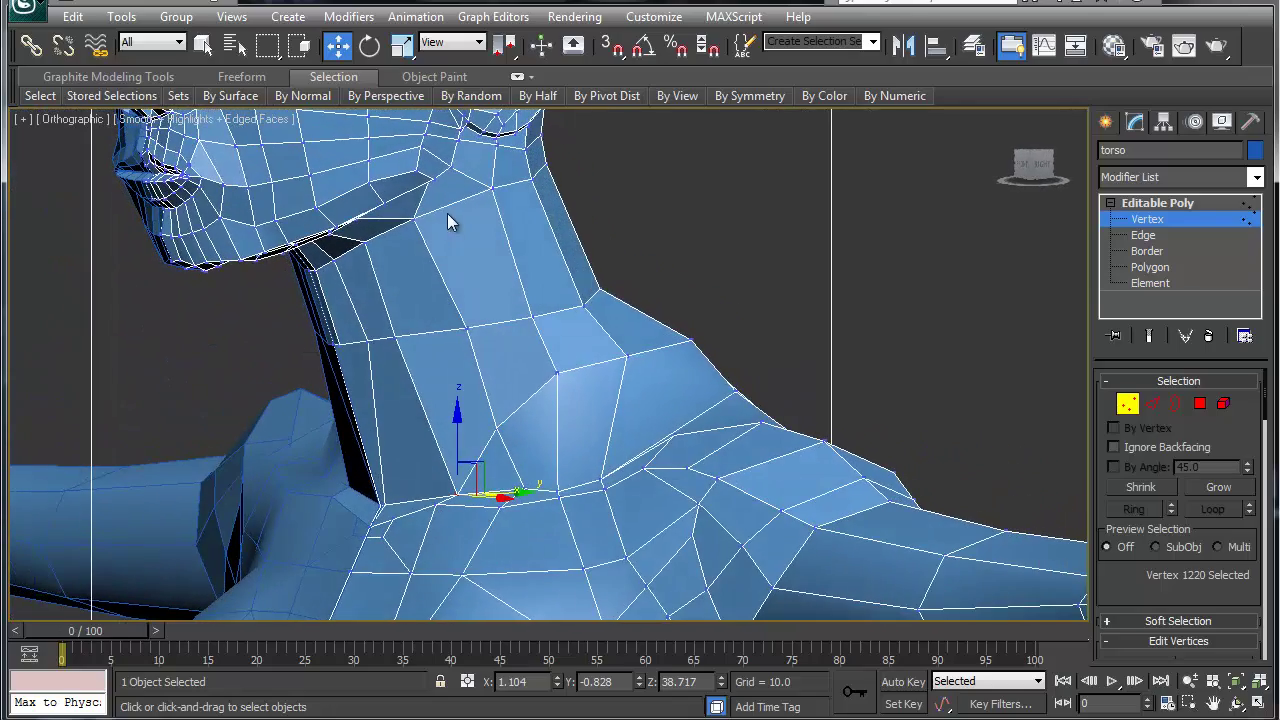
{"action": "right_click", "coordinate": [452, 205]}
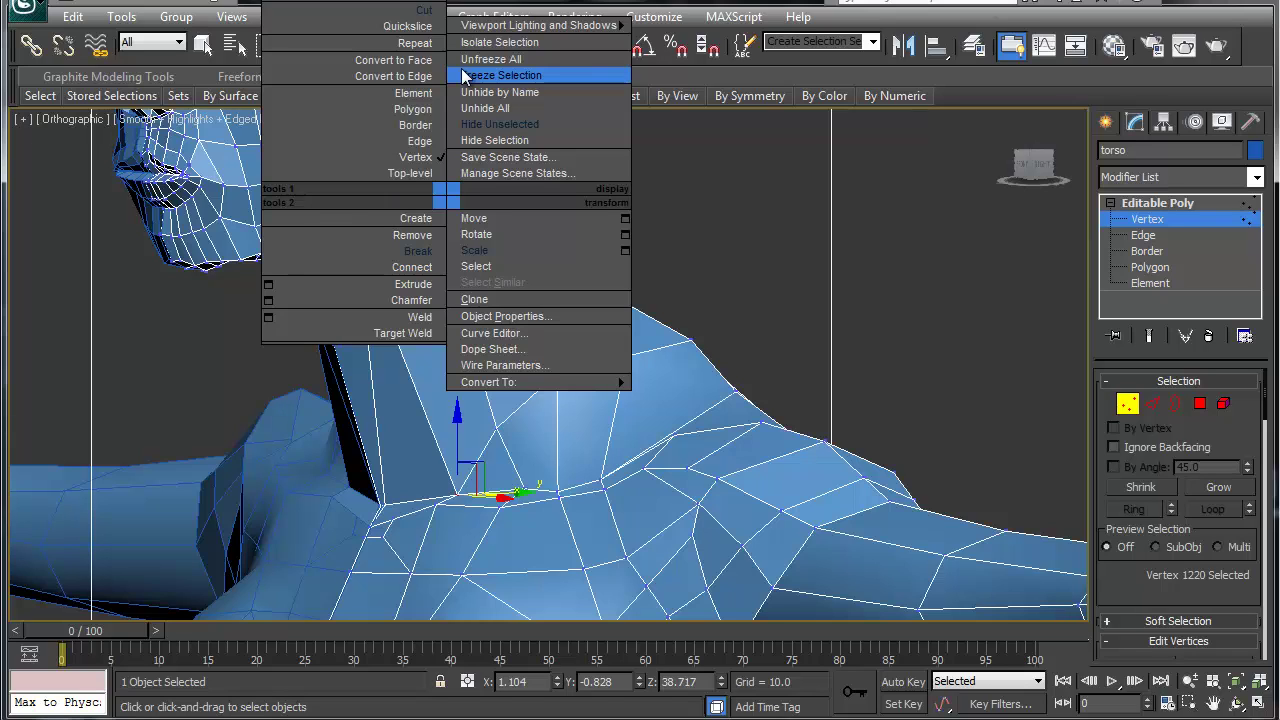
{"action": "left_click", "coordinate": [394, 13]}
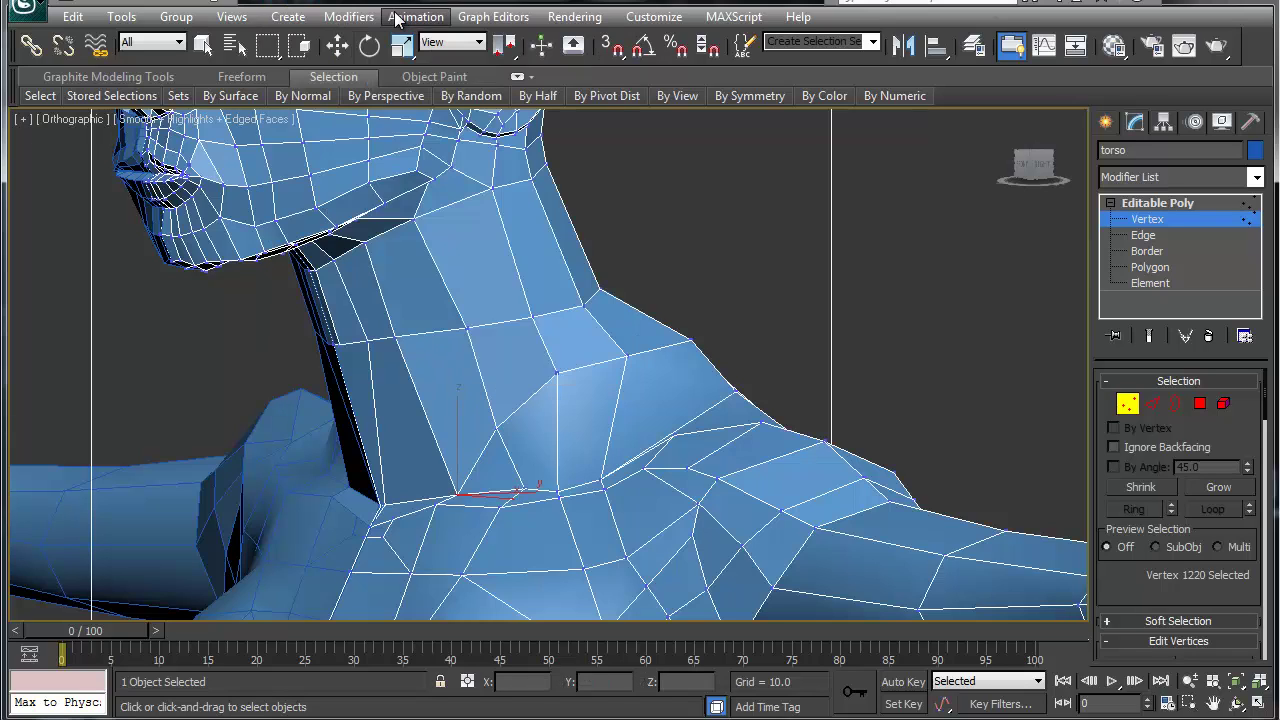
{"action": "left_click", "coordinate": [525, 150]}
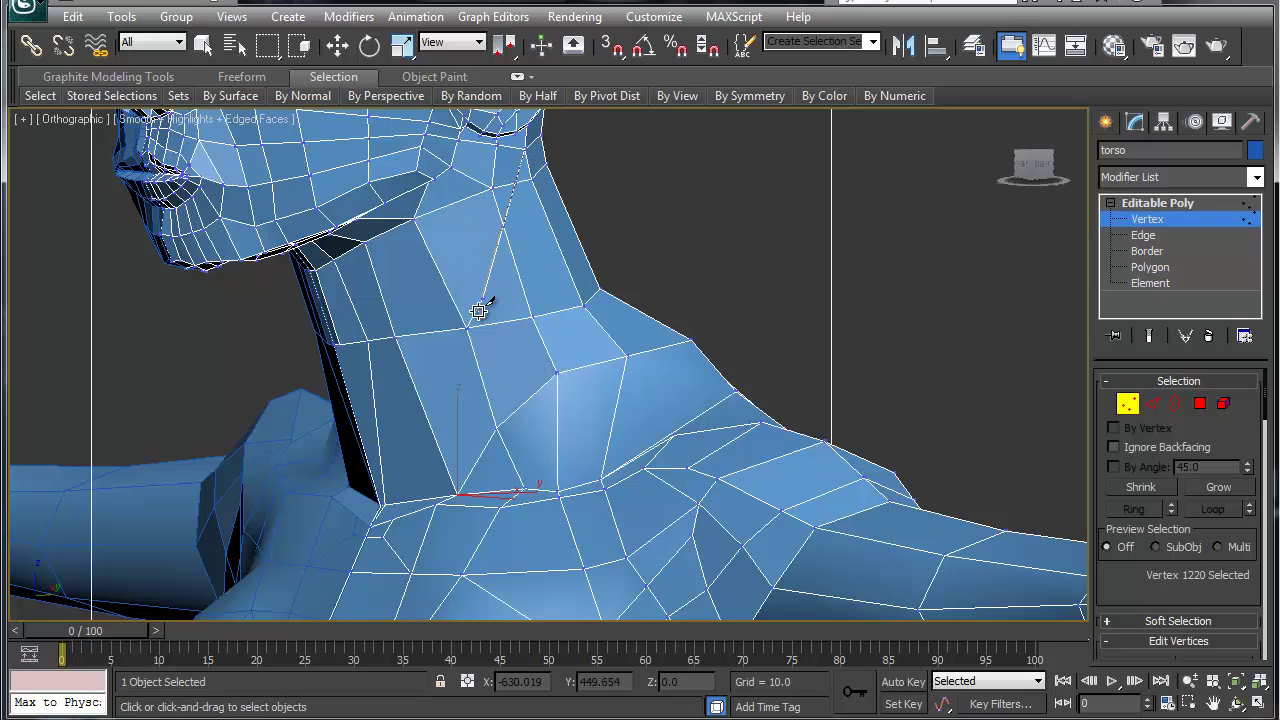
{"action": "left_click", "coordinate": [405, 501]}
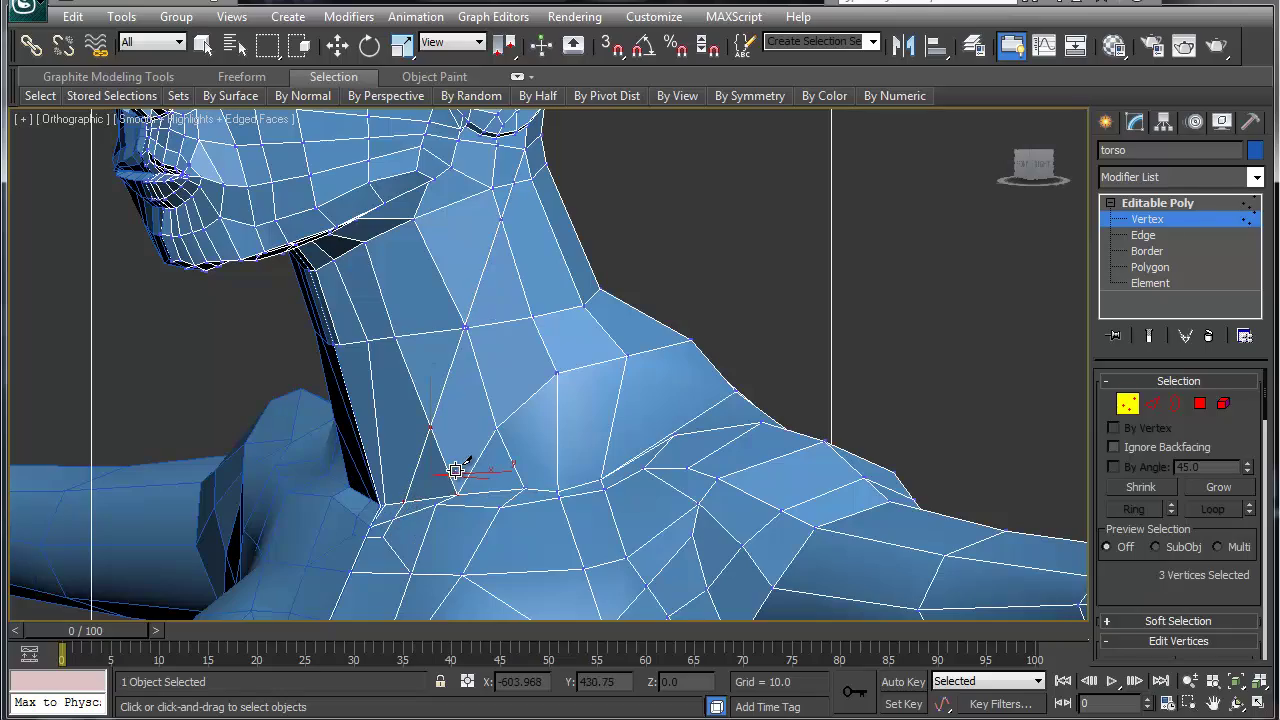
Step: Move the vertex at the front base of the neck slightly backward and check the smoothed preview
{"action": "middle_click_drag", "start_coordinate": [408, 400], "coordinate": [486, 400], "text": "alt"}
{"action": "scroll", "coordinate": [437, 463], "scroll_direction": "up", "scroll_amount": 2}
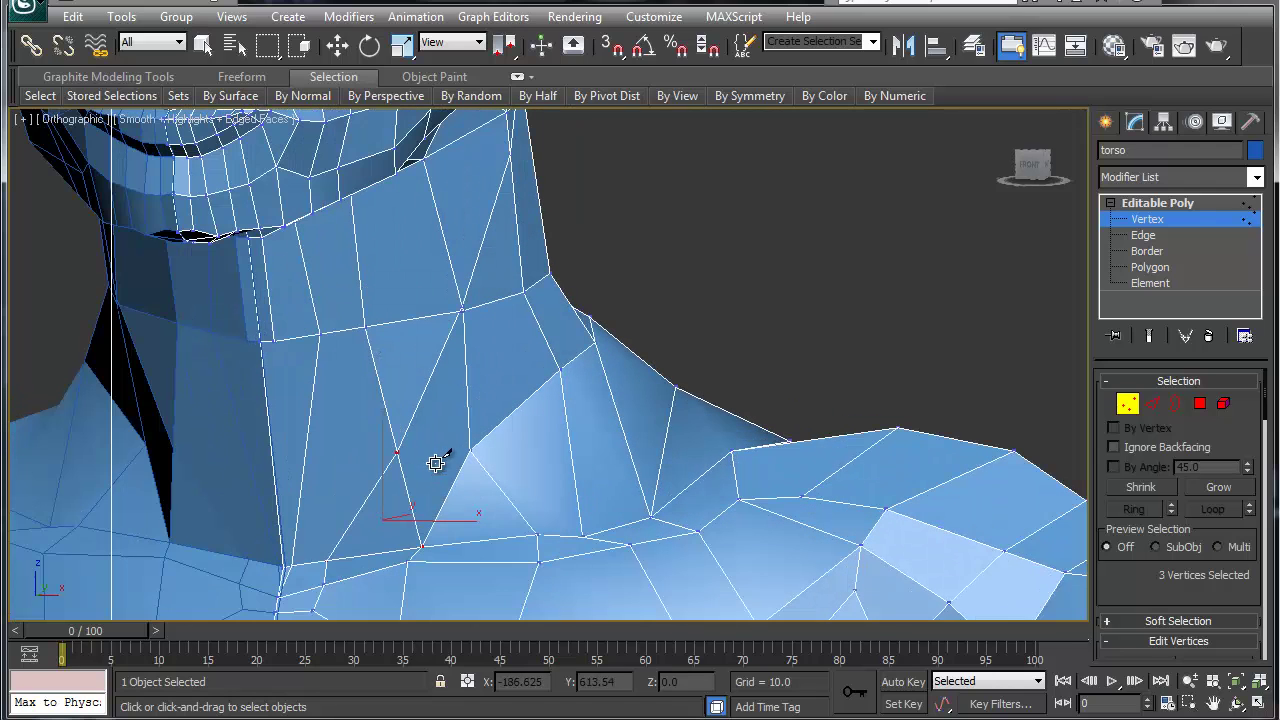
{"action": "middle_click_drag", "start_coordinate": [350, 511], "coordinate": [385, 443]}
{"action": "key", "text": "w"}
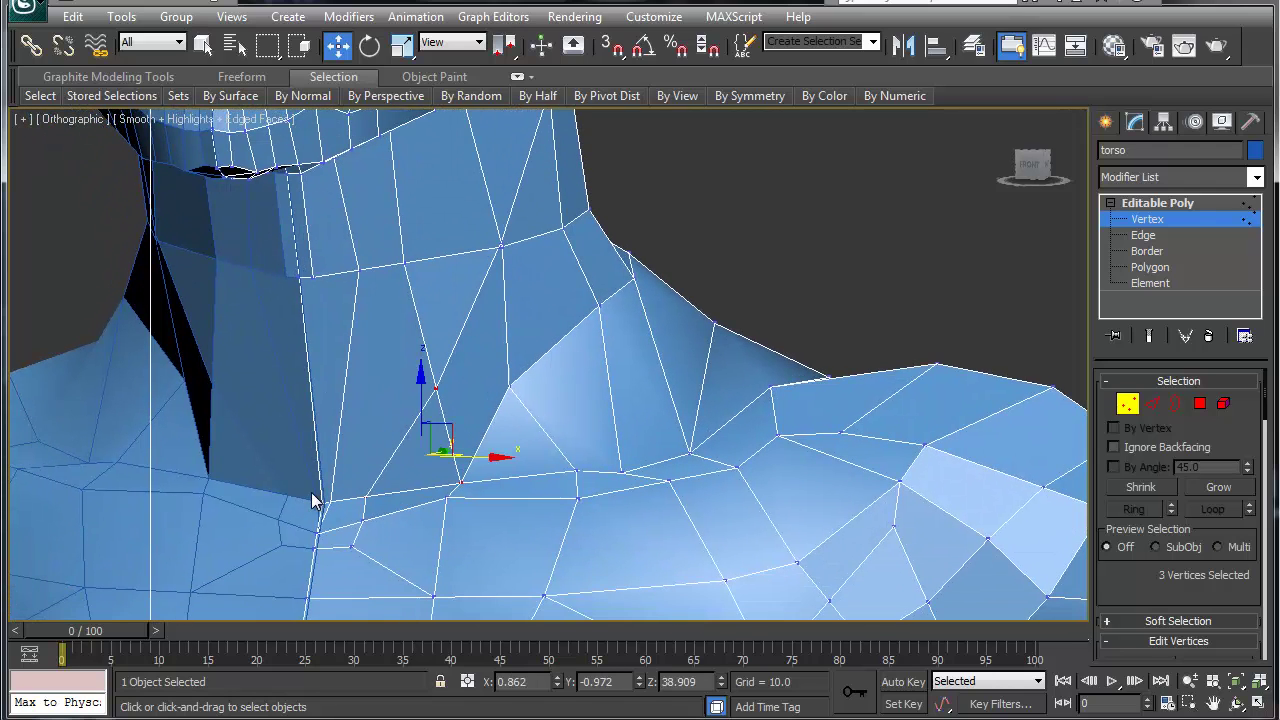
{"action": "left_click_drag", "start_coordinate": [311, 492], "coordinate": [341, 513]}
{"action": "left_click", "coordinate": [317, 533]}
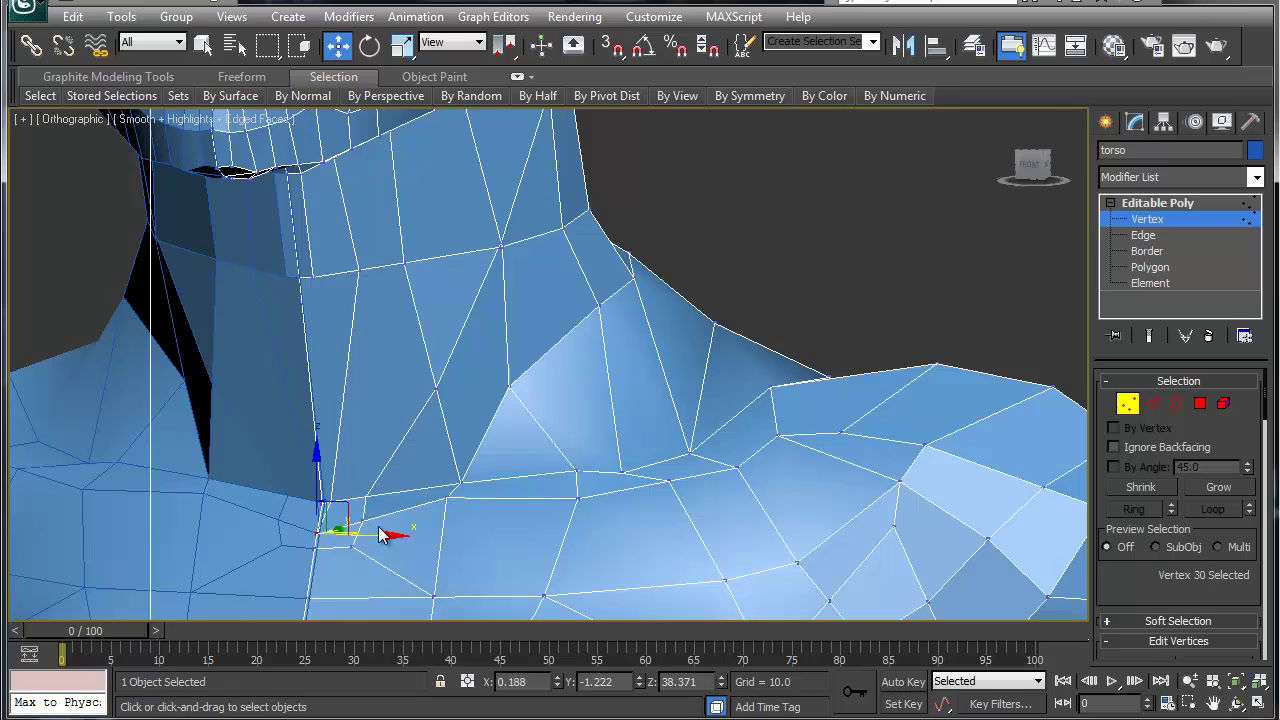
{"action": "middle_click_drag", "start_coordinate": [426, 490], "coordinate": [358, 528], "text": "alt"}
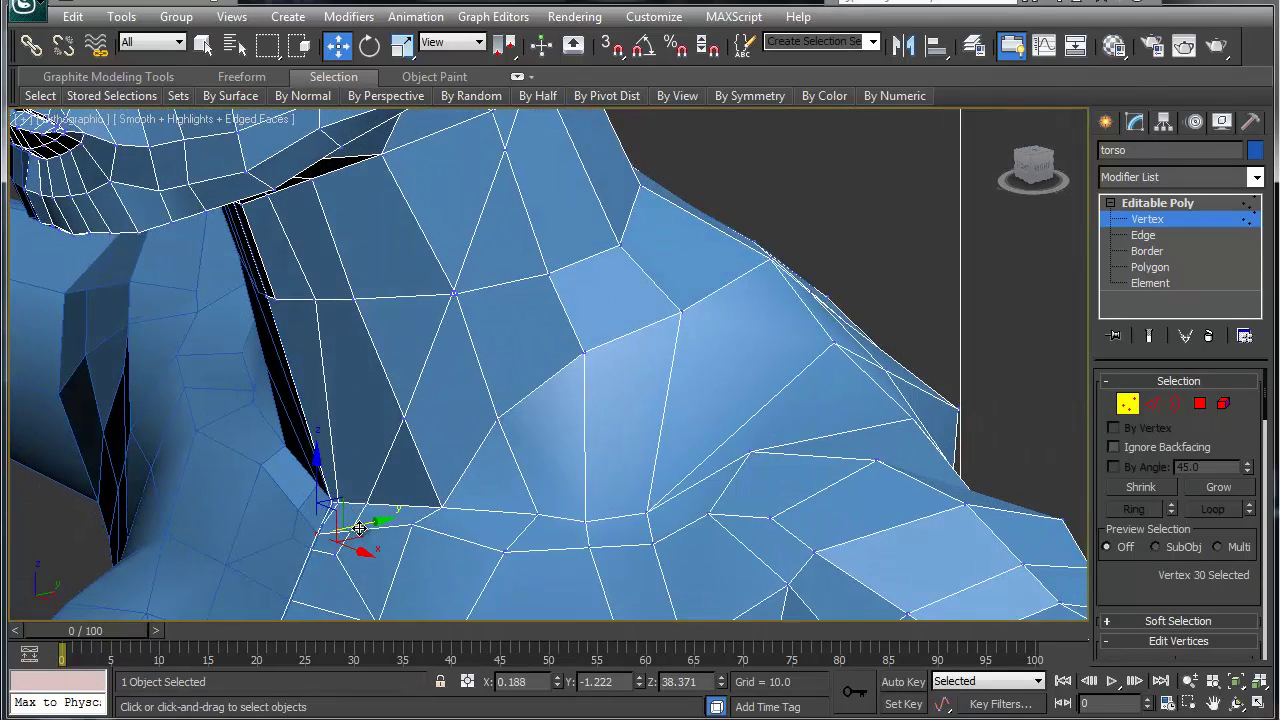
{"action": "left_click_drag", "start_coordinate": [368, 523], "coordinate": [371, 522]}
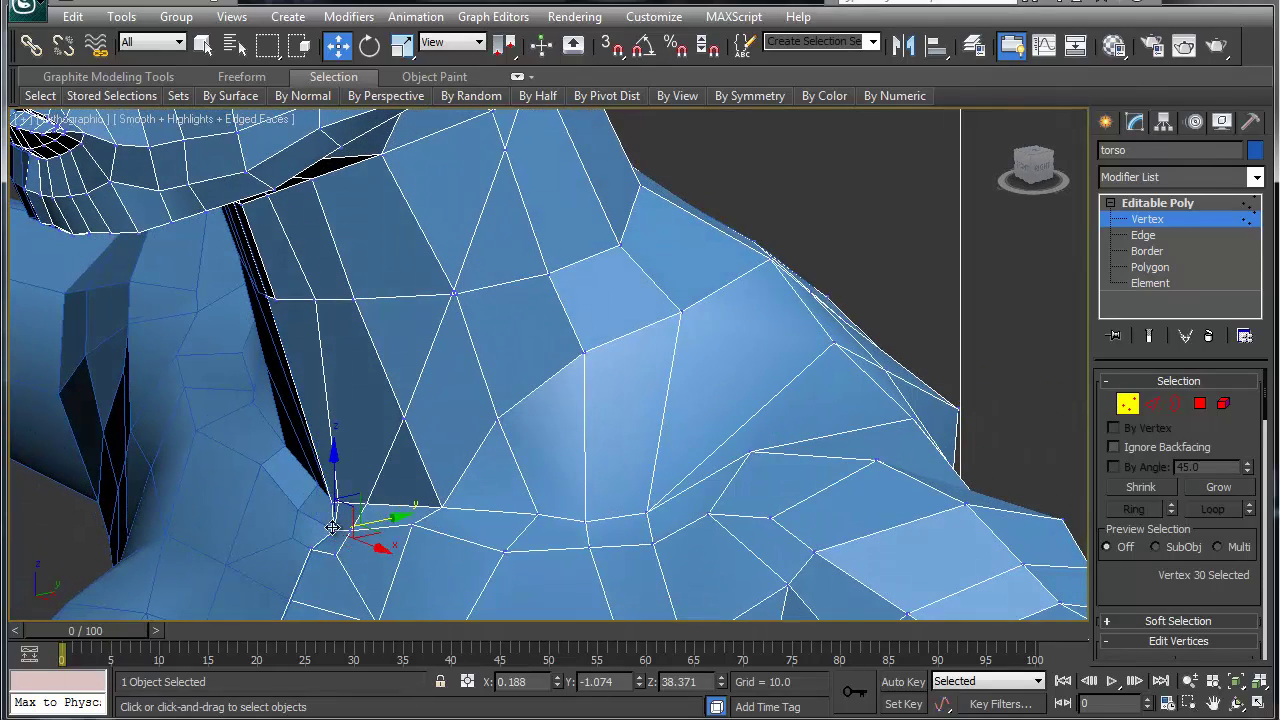
{"action": "middle_click_drag", "start_coordinate": [335, 528], "coordinate": [428, 500], "text": "alt"}
{"action": "key", "text": "ctrl+q"}
{"action": "key", "text": "ctrl+q"}
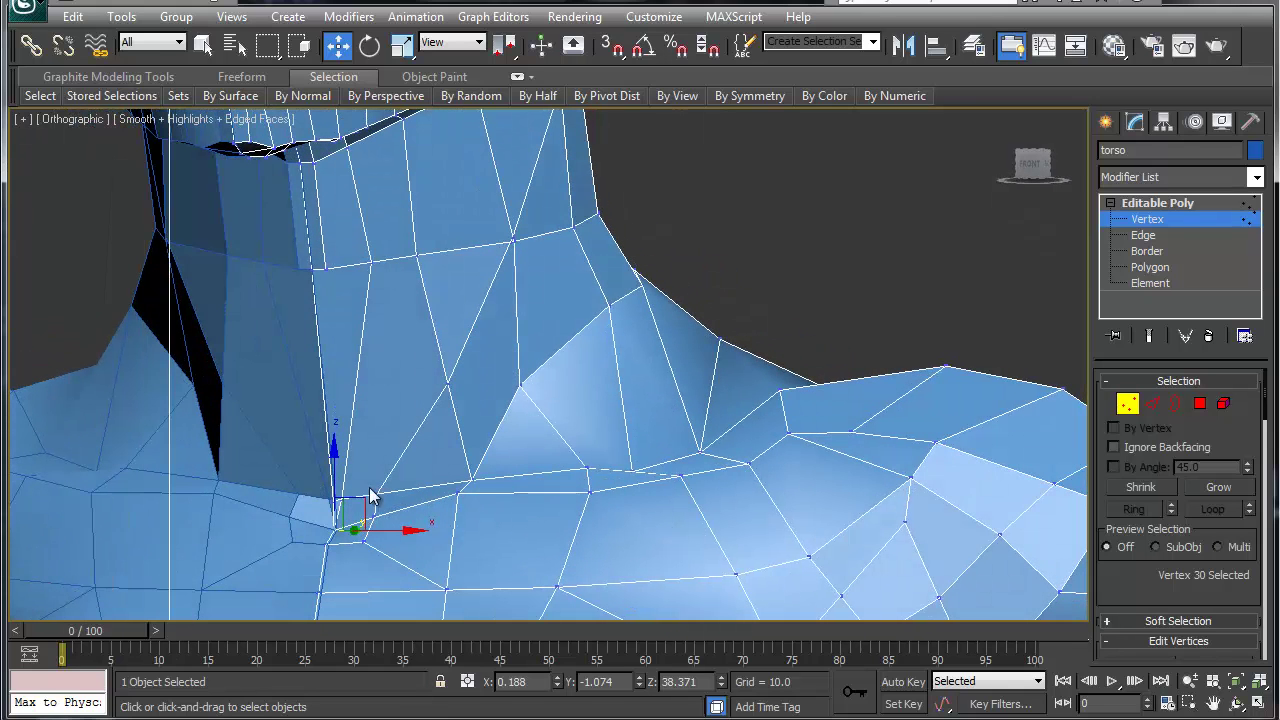
Step: Cut another diagonal edge line down the neck from the jaw corner to the front of the neck base, and check the smoothed preview
{"action": "left_click", "coordinate": [331, 513]}
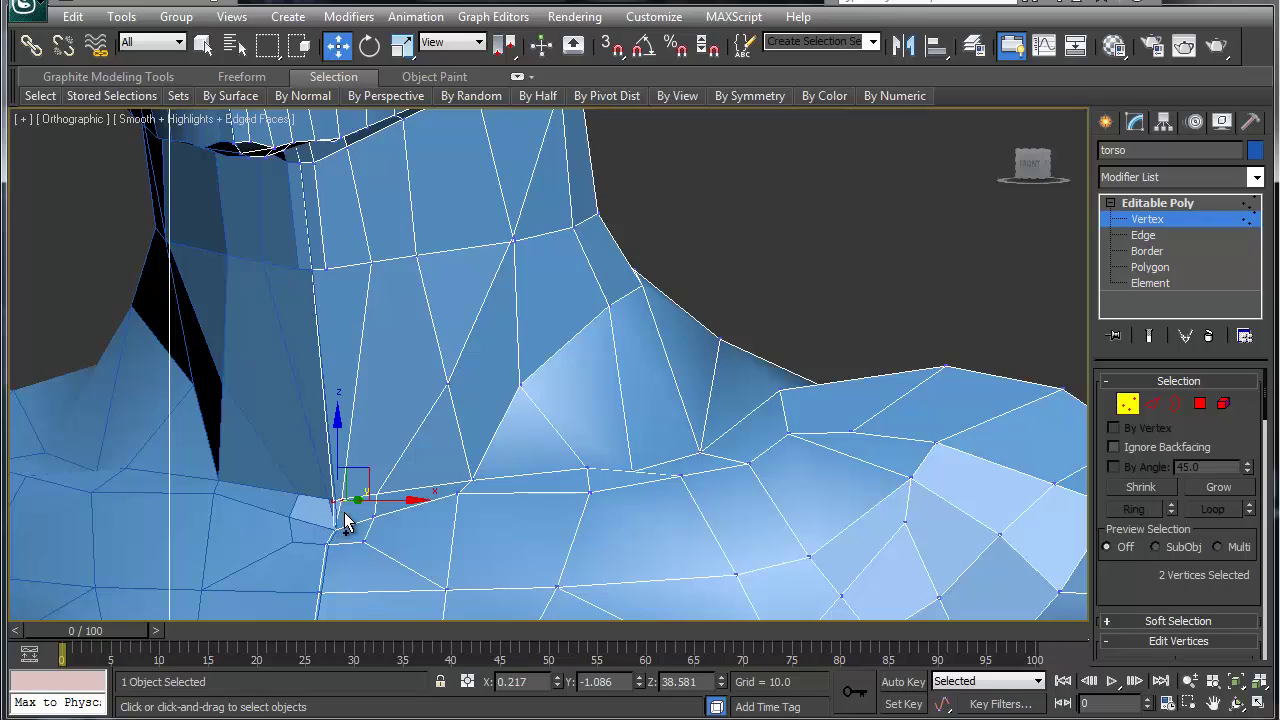
{"action": "left_click", "coordinate": [348, 522]}
{"action": "middle_click_drag", "start_coordinate": [480, 435], "coordinate": [386, 443], "text": "alt"}
{"action": "scroll", "coordinate": [406, 396], "scroll_direction": "down", "scroll_amount": 2}
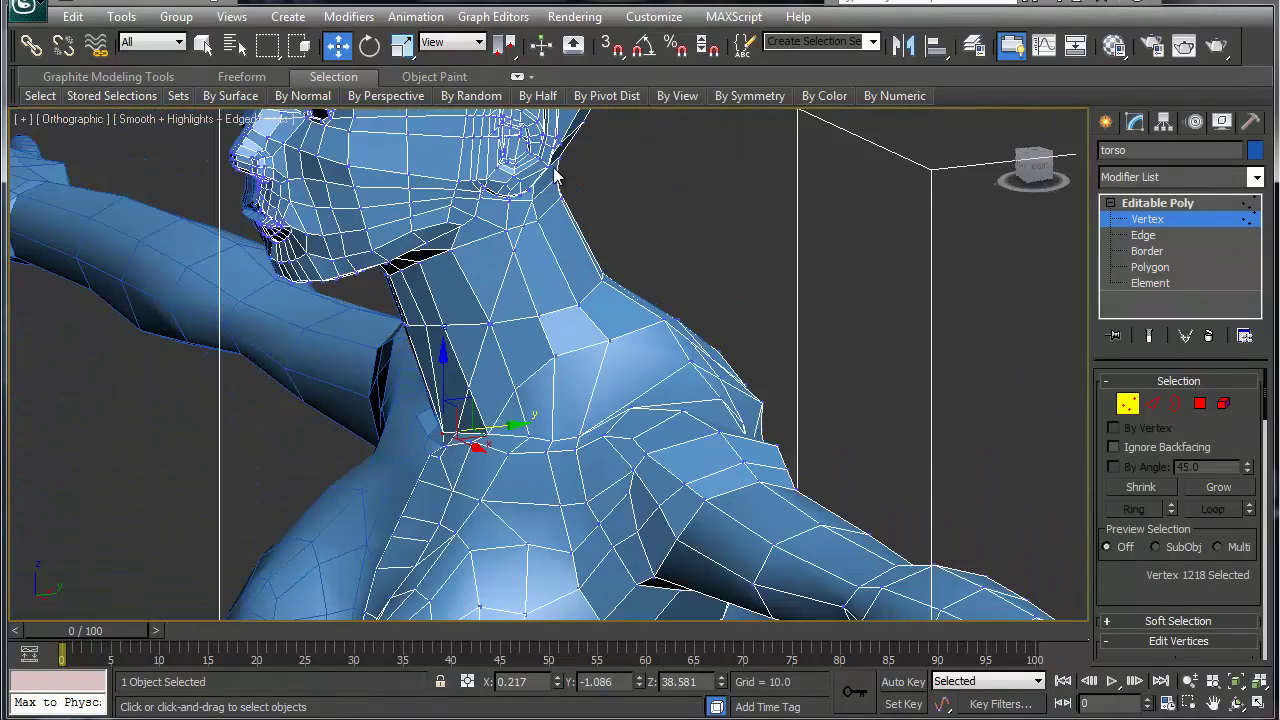
{"action": "right_click", "coordinate": [460, 265]}
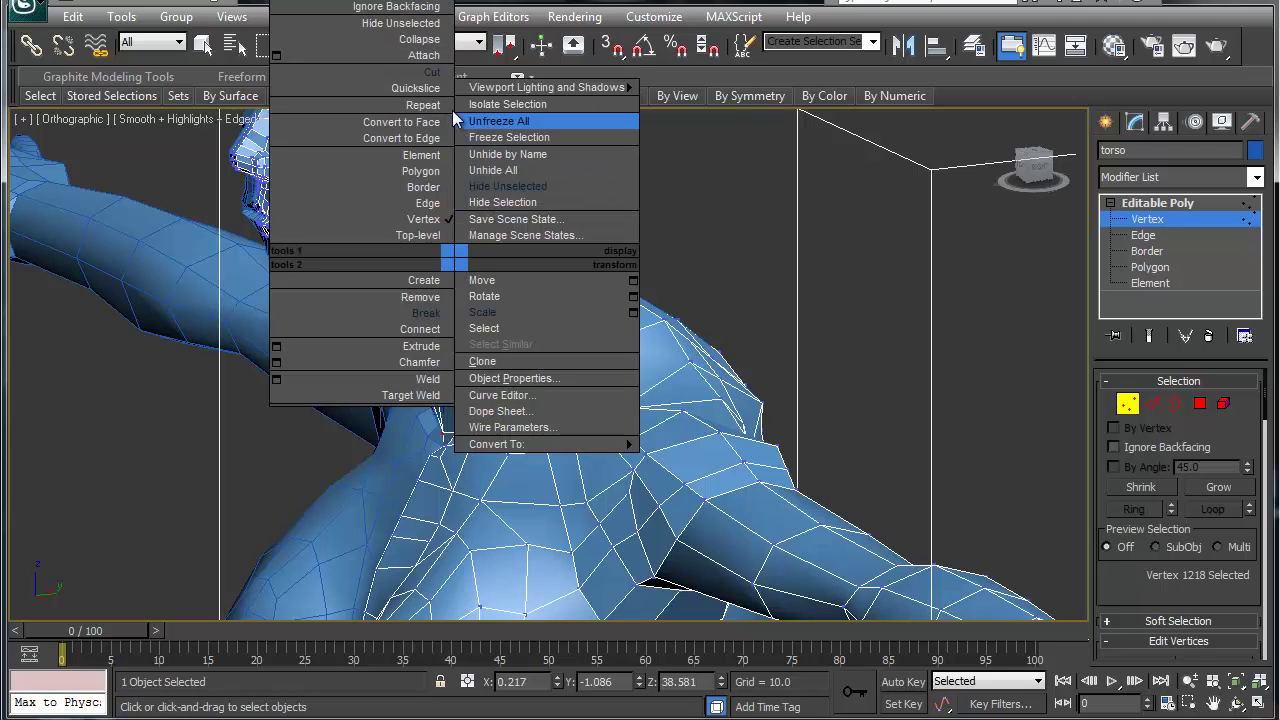
{"action": "left_click", "coordinate": [438, 74]}
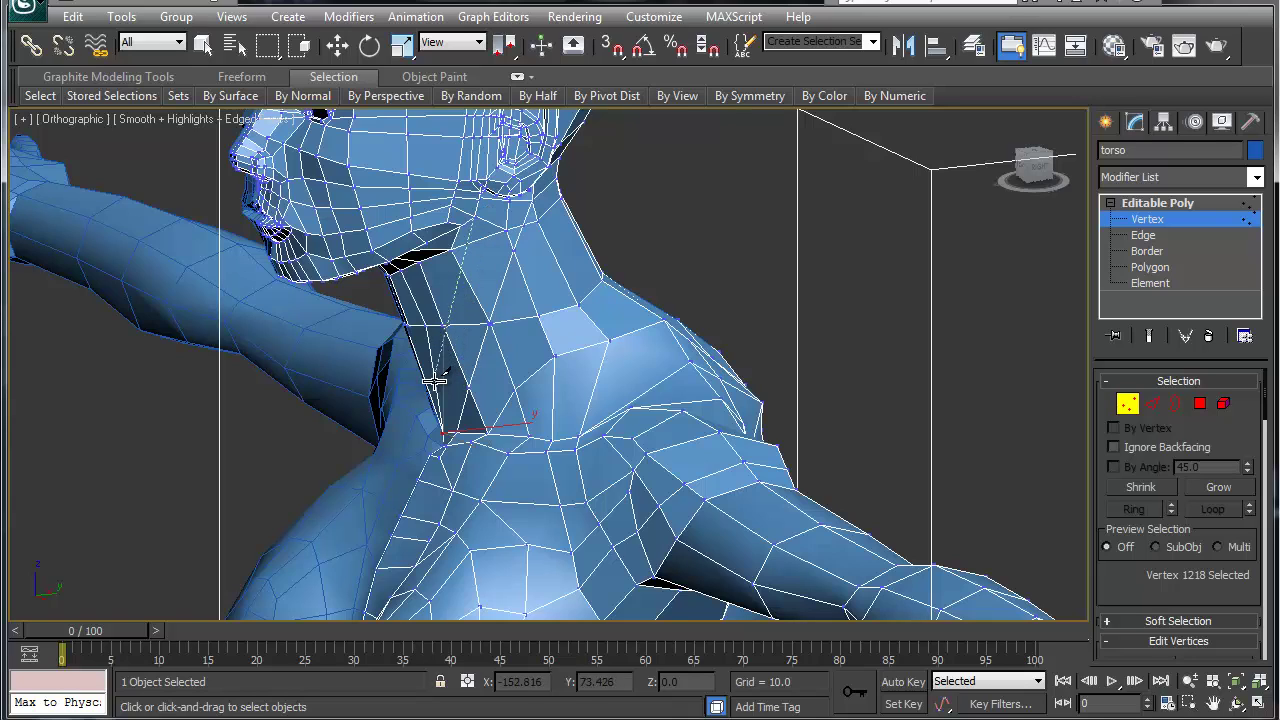
{"action": "mouse_move", "coordinate": [470, 366]}
{"action": "middle_mouse_down", "text": "alt"}
{"action": "mouse_move", "coordinate": [443, 375]}
{"action": "mouse_move", "coordinate": [475, 366]}
{"action": "middle_mouse_up", "text": "alt"}
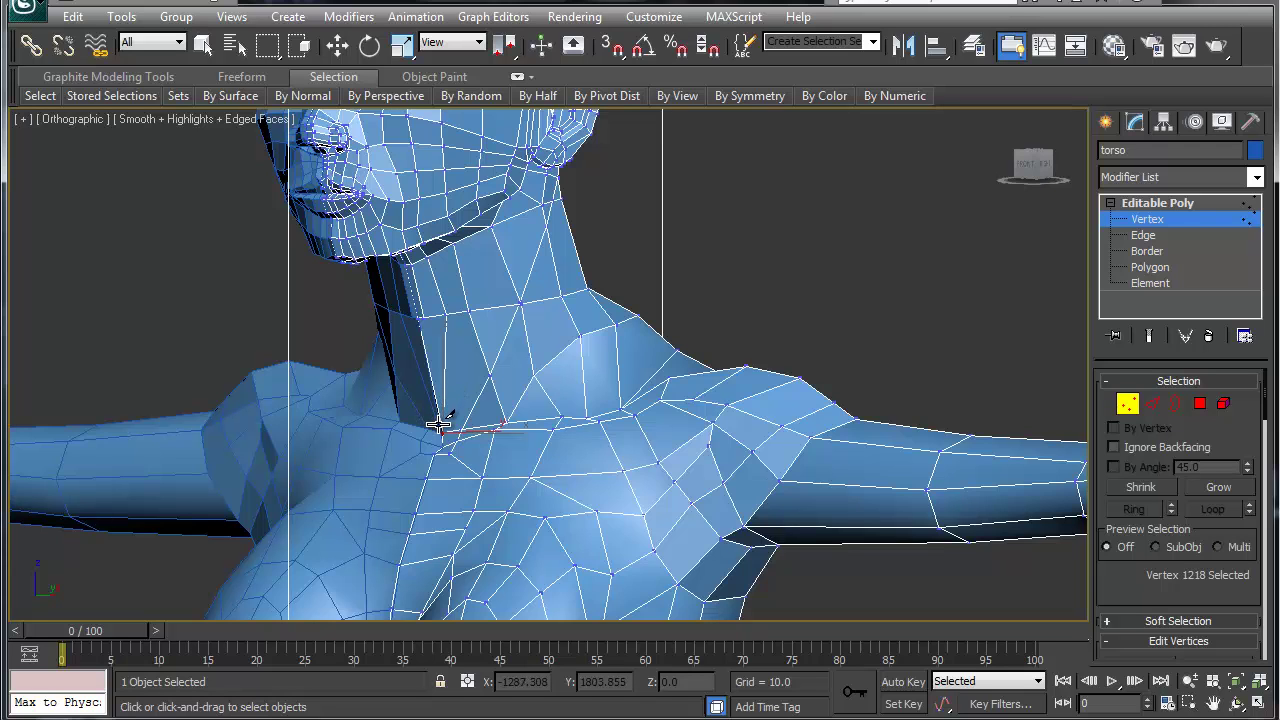
{"action": "left_click", "coordinate": [490, 228]}
{"action": "right_click", "coordinate": [521, 222]}
{"action": "mouse_move", "coordinate": [551, 366]}
{"action": "middle_mouse_down", "text": "alt"}
{"action": "mouse_move", "coordinate": [586, 366]}
{"action": "mouse_move", "coordinate": [558, 378]}
{"action": "middle_mouse_up", "text": "alt"}
{"action": "key", "text": "ctrl+q"}
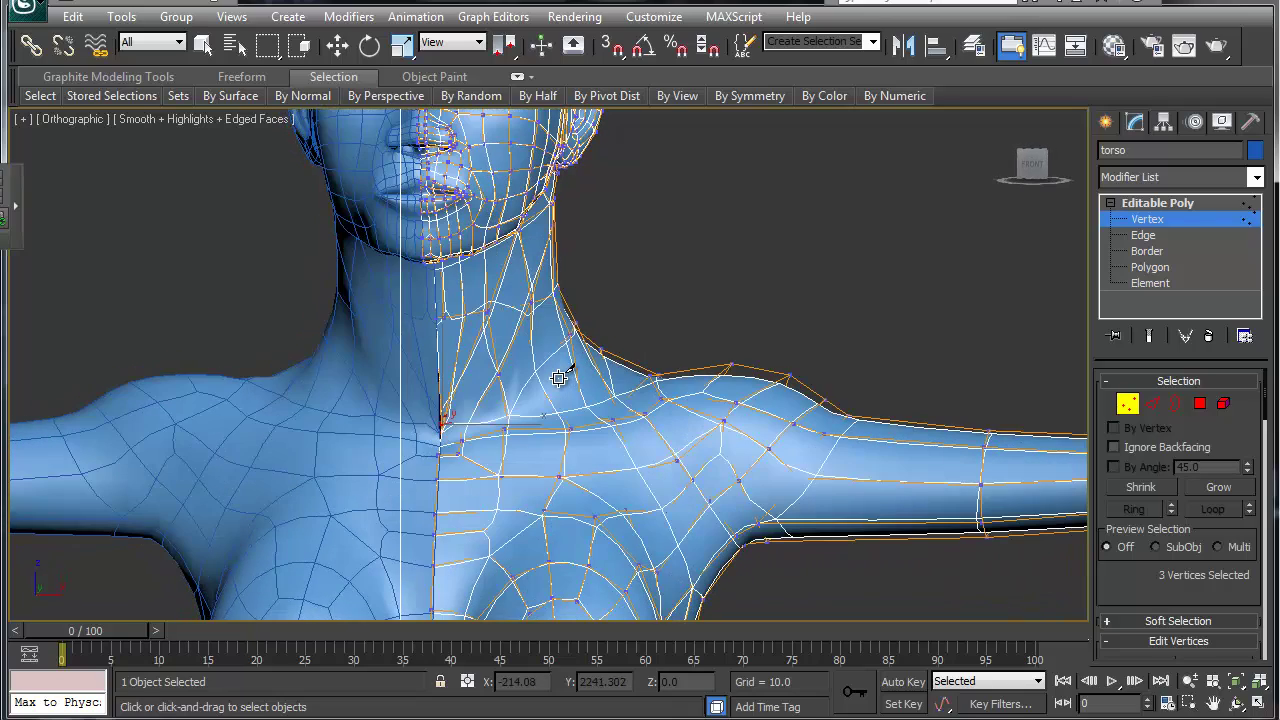
{"action": "key", "text": "ctrl+q"}
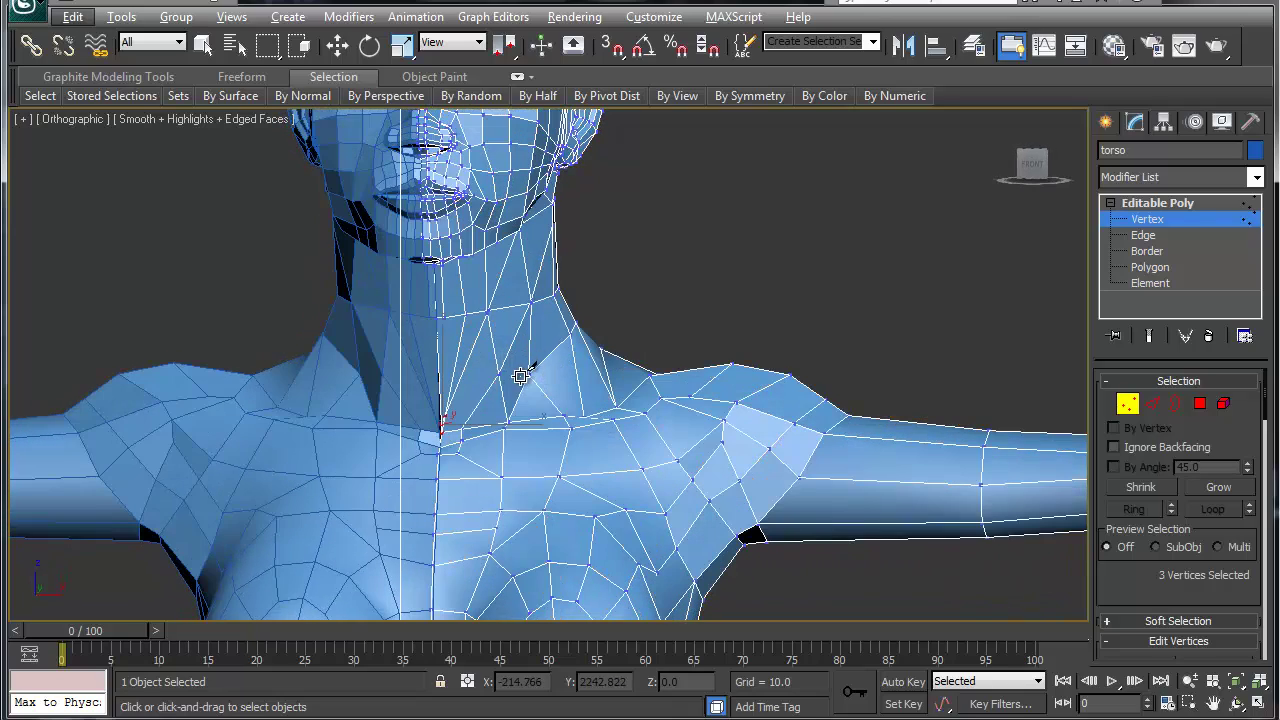
Step: Move the vertex on the side of the neck base outward to X 1.669 and check the smoothed preview
{"action": "key", "text": "w"}
{"action": "left_click", "coordinate": [535, 373]}
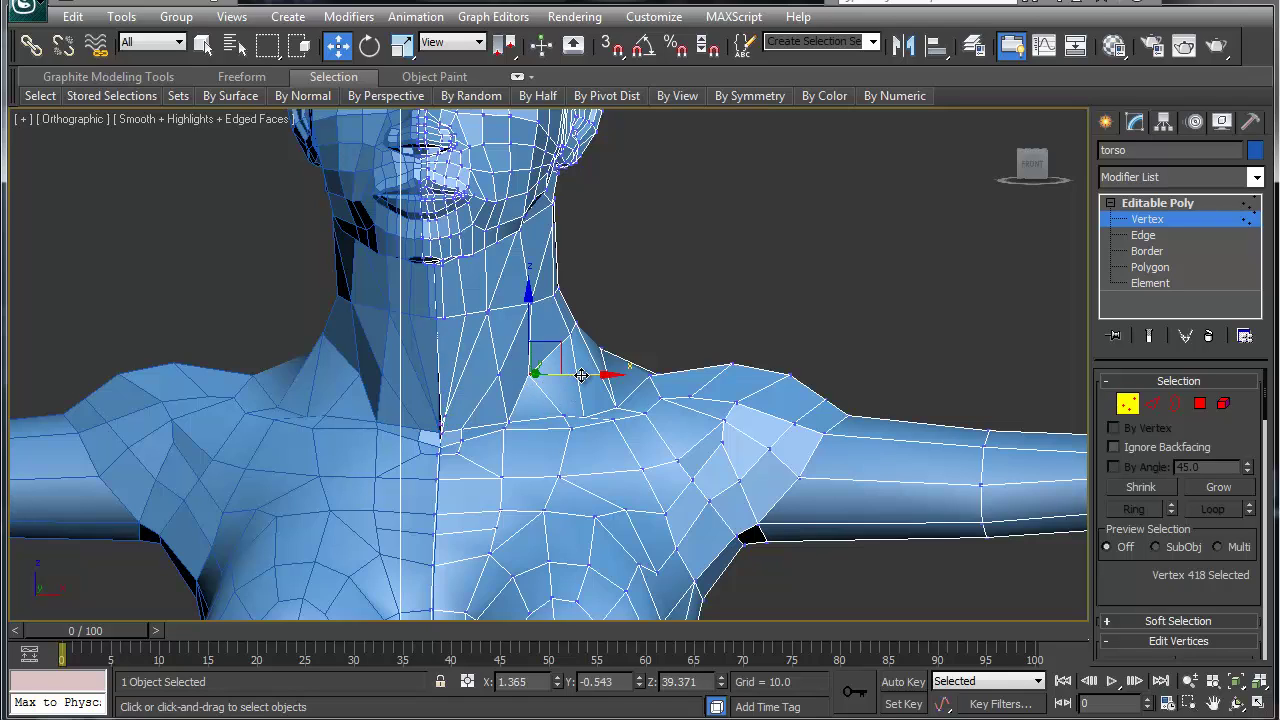
{"action": "left_click_drag", "start_coordinate": [597, 376], "coordinate": [604, 377]}
{"action": "key", "text": "ctrl+q"}
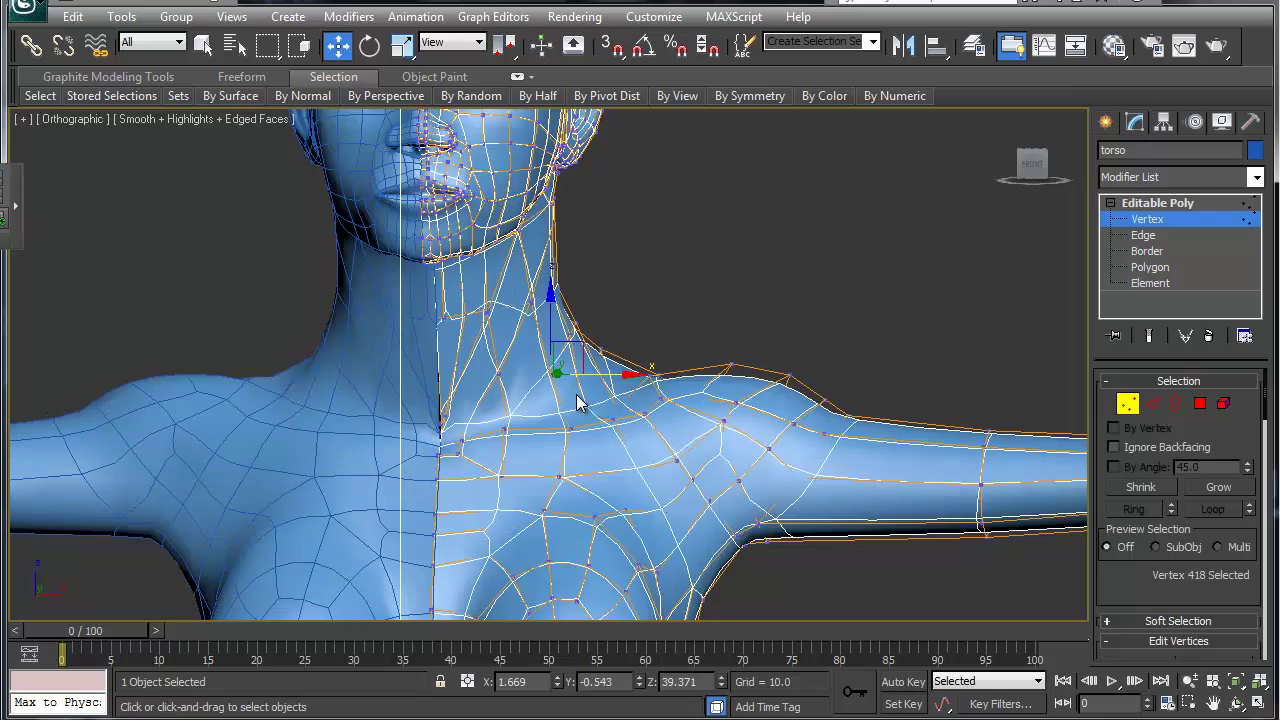
{"action": "key", "text": "ctrl+q"}
Step: Collapse the two short edges on the side of the neck just below the ear so the surrounding edges meet
{"action": "middle_click_drag", "start_coordinate": [527, 346], "coordinate": [503, 445]}
{"action": "scroll", "coordinate": [503, 443], "scroll_direction": "up", "scroll_amount": 3}
{"action": "scroll", "coordinate": [429, 407], "scroll_direction": "up", "scroll_amount": 4}
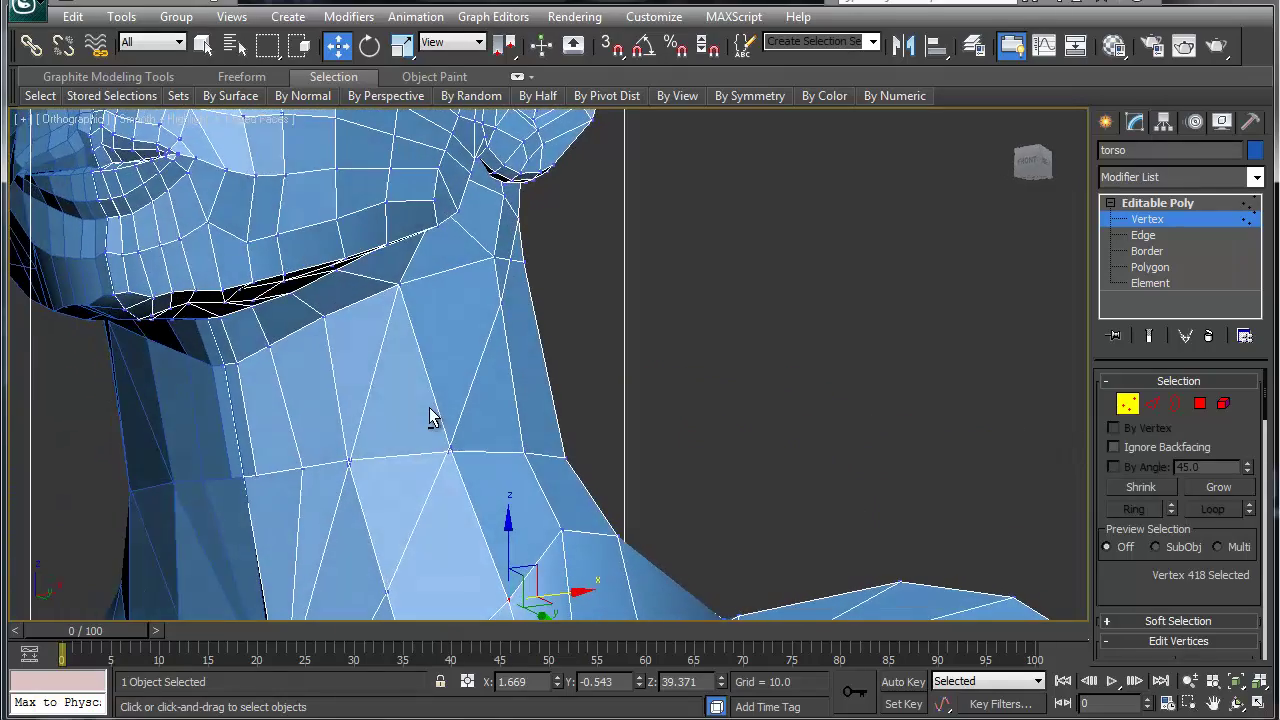
{"action": "middle_click_drag", "start_coordinate": [417, 400], "coordinate": [487, 307], "text": "alt"}
{"action": "key", "text": "2"}
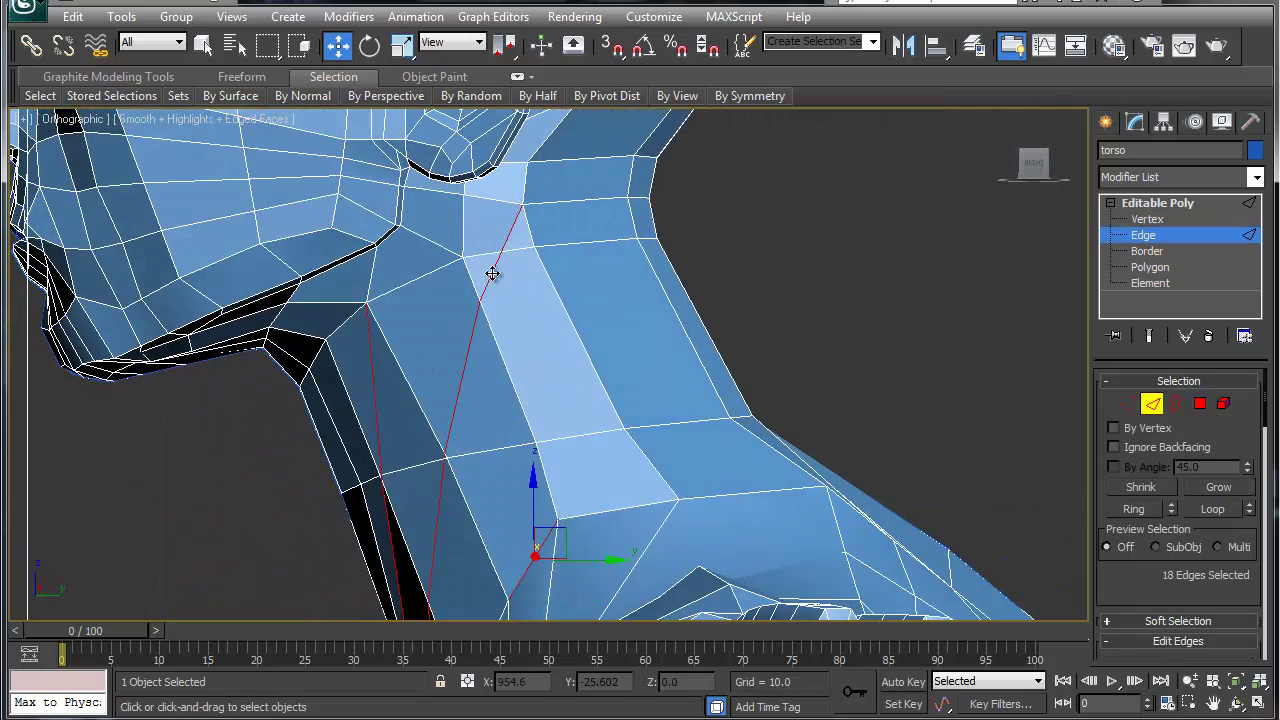
{"action": "left_click", "coordinate": [493, 273]}
{"action": "key", "text": "ctrl+alt+c"}
{"action": "left_click", "coordinate": [514, 260]}
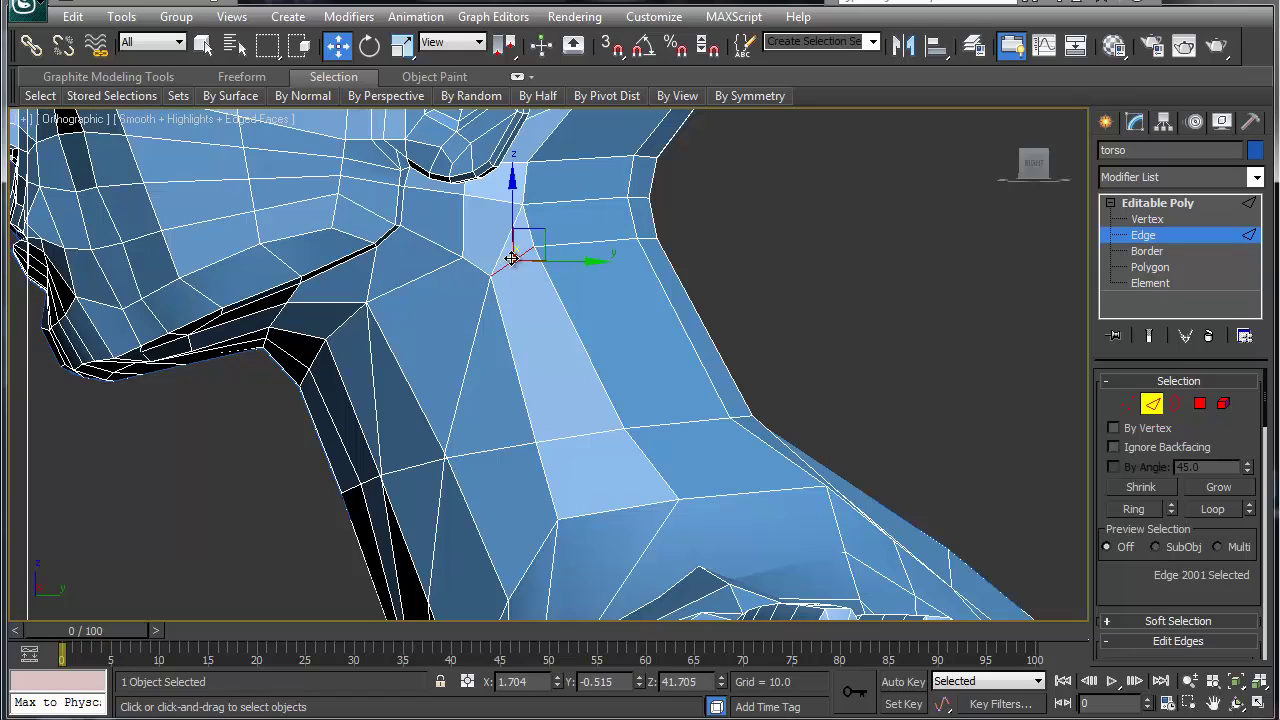
{"action": "key", "text": "ctrl+alt+c"}
Step: Examine the neck's edge flow from the side, back and front, including where the diagonal cuts cross the mid-neck loop
{"action": "middle_click_drag", "start_coordinate": [509, 295], "coordinate": [538, 311], "text": "alt"}
{"action": "scroll", "coordinate": [540, 311], "scroll_direction": "down", "scroll_amount": 5}
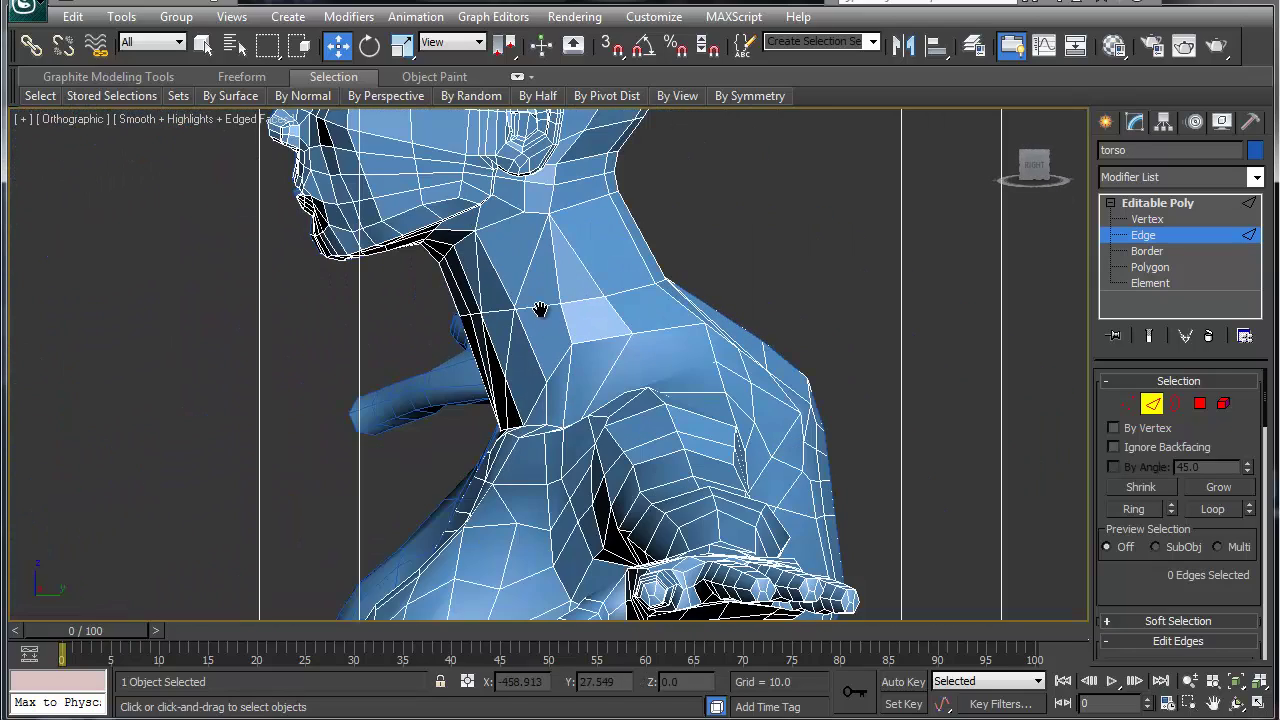
{"action": "mouse_move", "coordinate": [508, 381]}
{"action": "middle_mouse_down", "text": "alt"}
{"action": "mouse_move", "coordinate": [581, 369]}
{"action": "mouse_move", "coordinate": [494, 383]}
{"action": "middle_mouse_up", "text": "alt"}
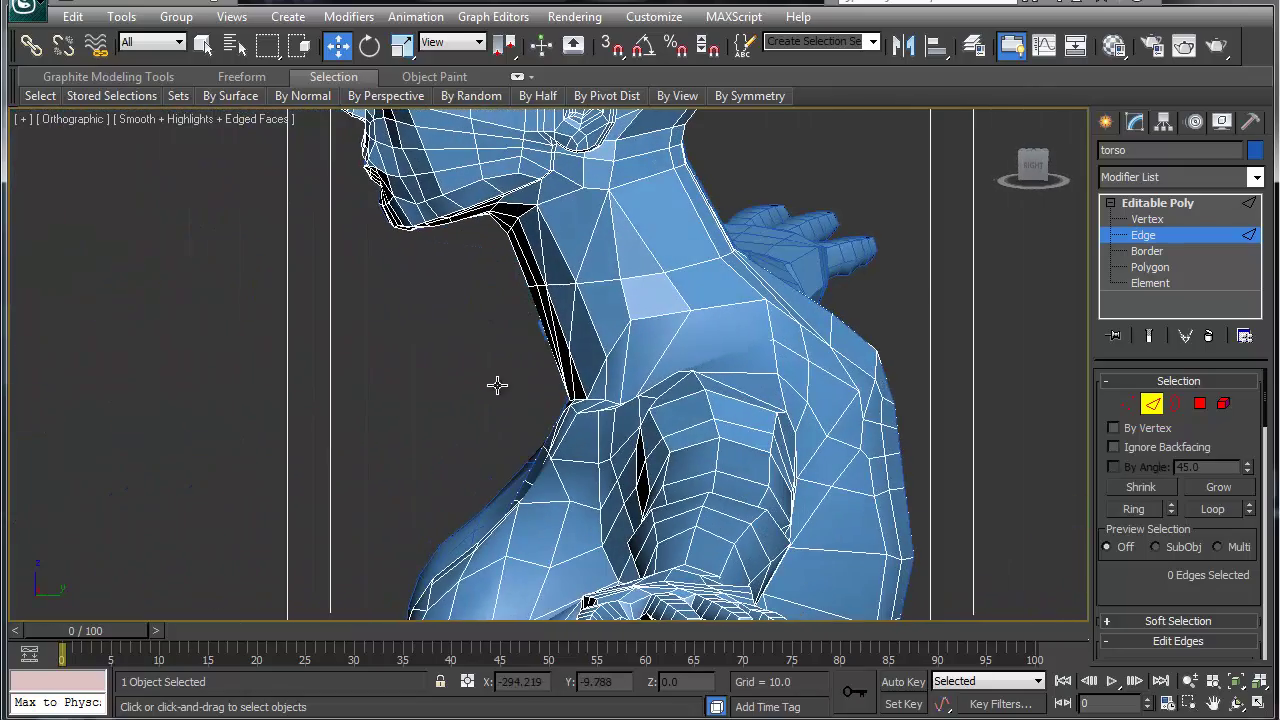
{"action": "middle_click_drag", "start_coordinate": [651, 277], "coordinate": [685, 255]}
{"action": "left_click_drag", "start_coordinate": [570, 383], "coordinate": [623, 377], "text": "alt"}
{"action": "middle_click_drag", "start_coordinate": [623, 377], "coordinate": [1027, 382], "text": "alt"}
{"action": "middle_click_drag", "start_coordinate": [500, 392], "coordinate": [580, 451], "text": "alt"}
{"action": "scroll", "coordinate": [575, 395], "scroll_direction": "up", "scroll_amount": 2}
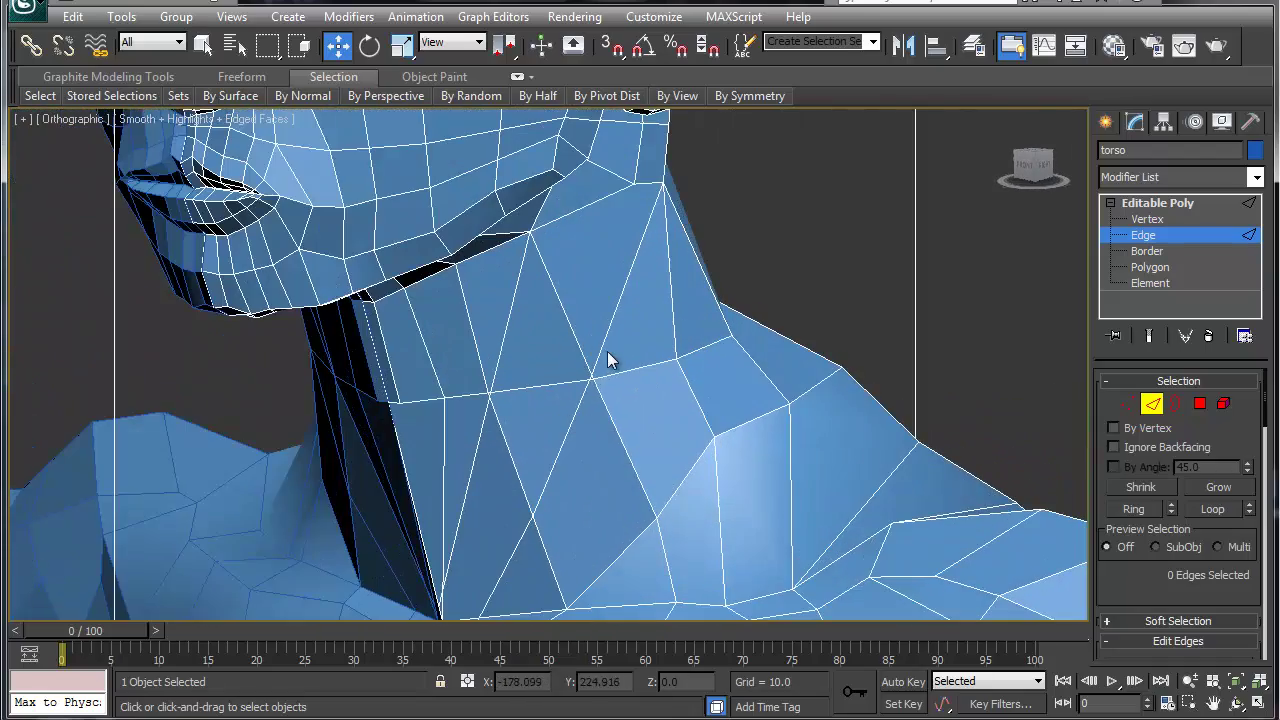
{"action": "middle_click_drag", "start_coordinate": [609, 360], "coordinate": [881, 276], "text": "alt"}
{"action": "scroll", "coordinate": [860, 295], "scroll_direction": "down", "scroll_amount": 3}
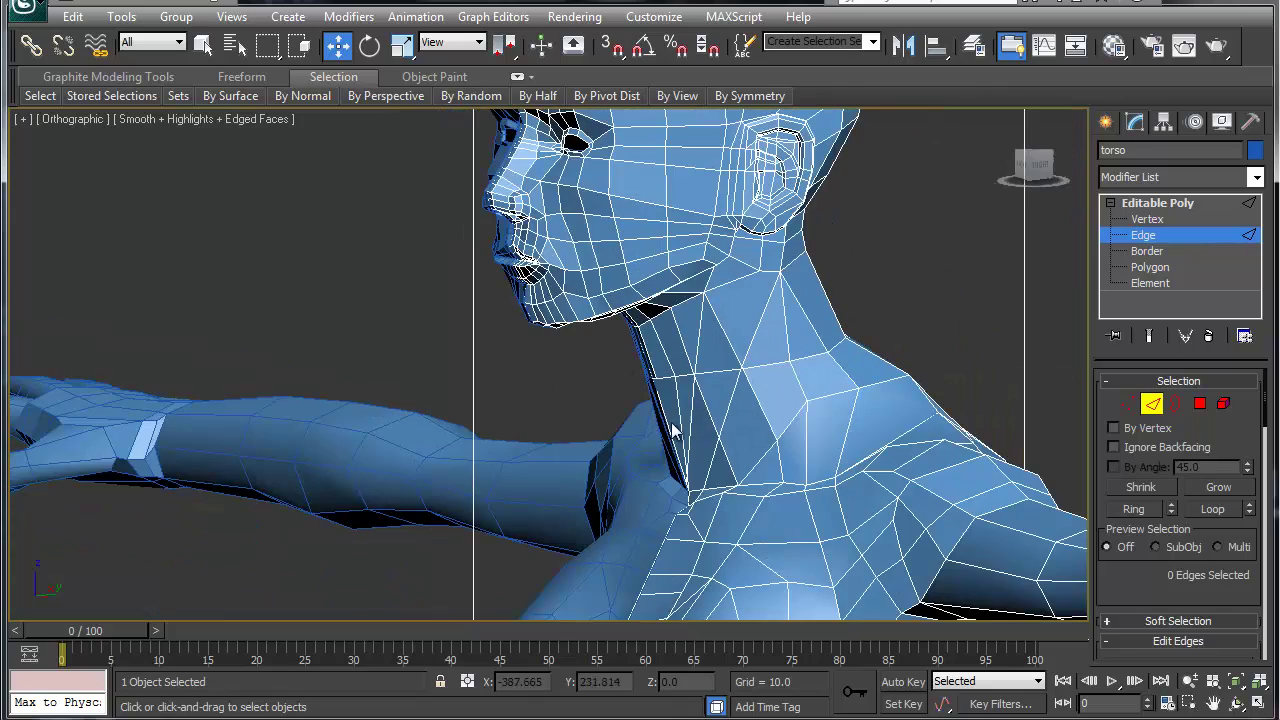
{"action": "middle_click_drag", "start_coordinate": [674, 423], "coordinate": [650, 440], "text": "alt"}
{"action": "scroll", "coordinate": [727, 420], "scroll_direction": "up", "scroll_amount": 2}
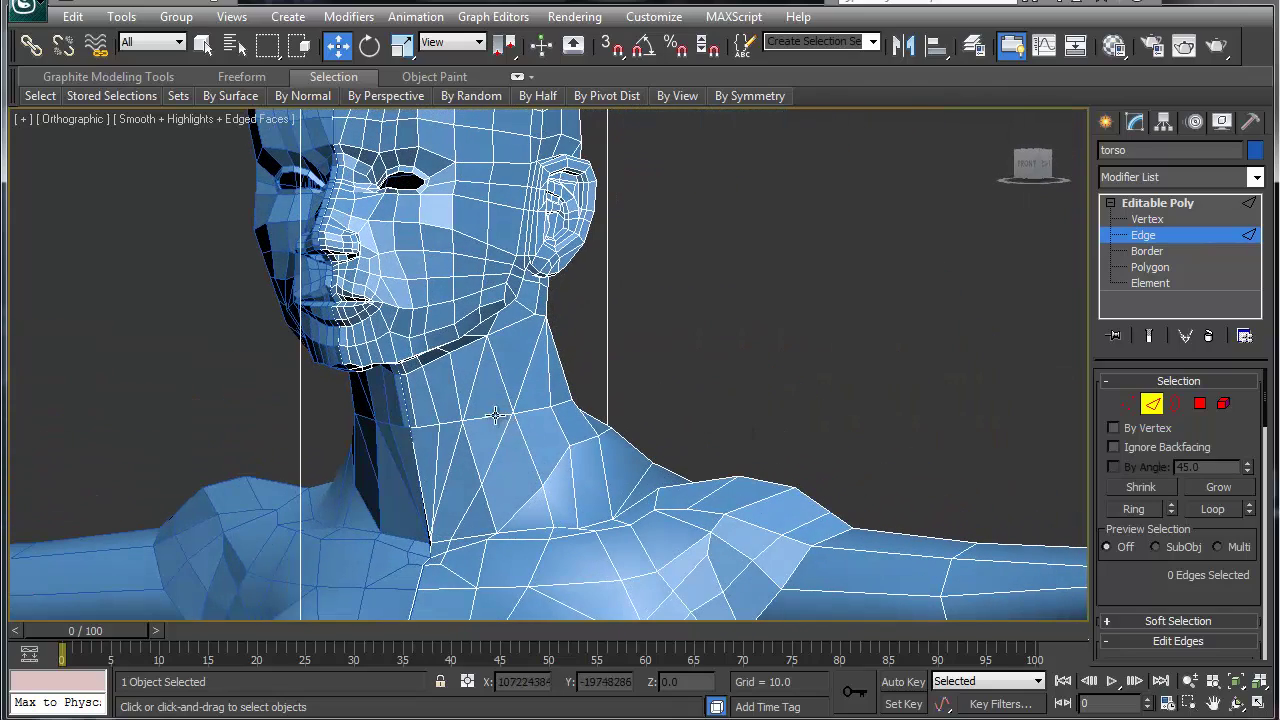
Step: Collapse a tiny edge at the front crossing of the diagonal cuts and the mid-neck loop
{"action": "left_click", "coordinate": [475, 381]}
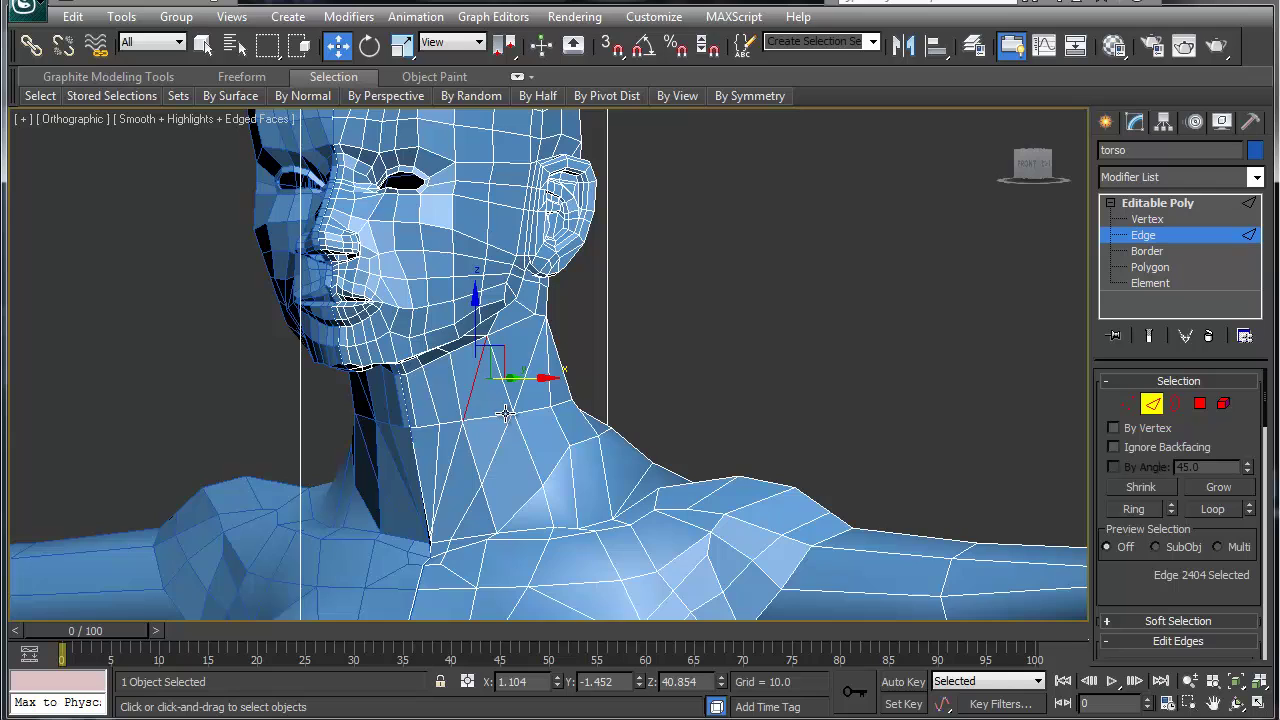
{"action": "scroll", "coordinate": [465, 440], "scroll_direction": "up", "scroll_amount": 3}
{"action": "middle_click_drag", "start_coordinate": [462, 447], "coordinate": [508, 374]}
{"action": "scroll", "coordinate": [439, 449], "scroll_direction": "up", "scroll_amount": 3}
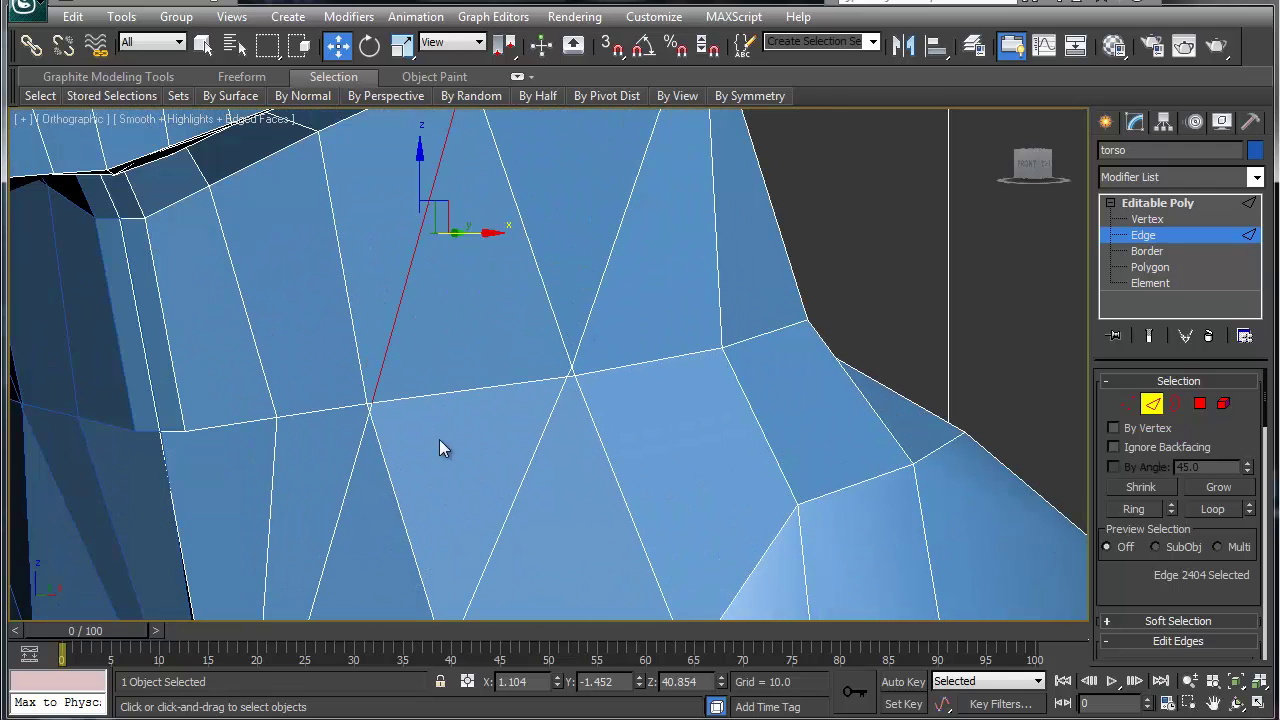
{"action": "left_click", "coordinate": [371, 406]}
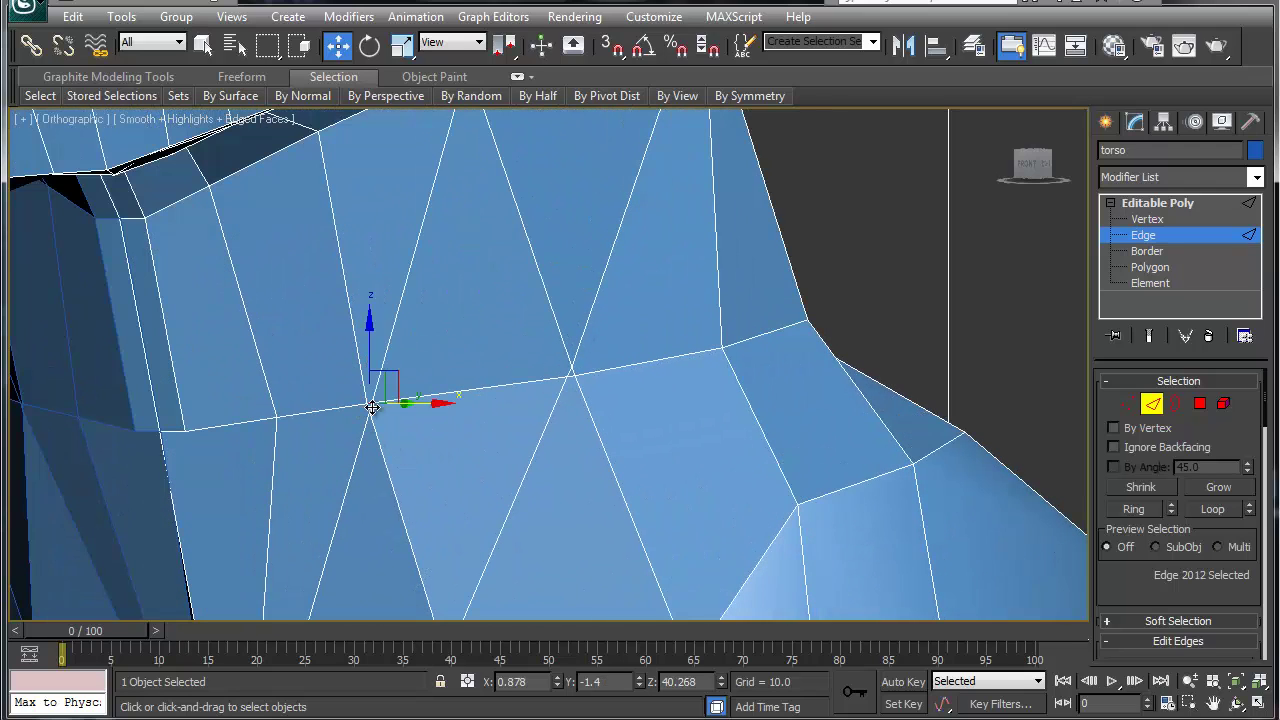
{"action": "scroll", "coordinate": [398, 422], "scroll_direction": "up", "scroll_amount": 4}
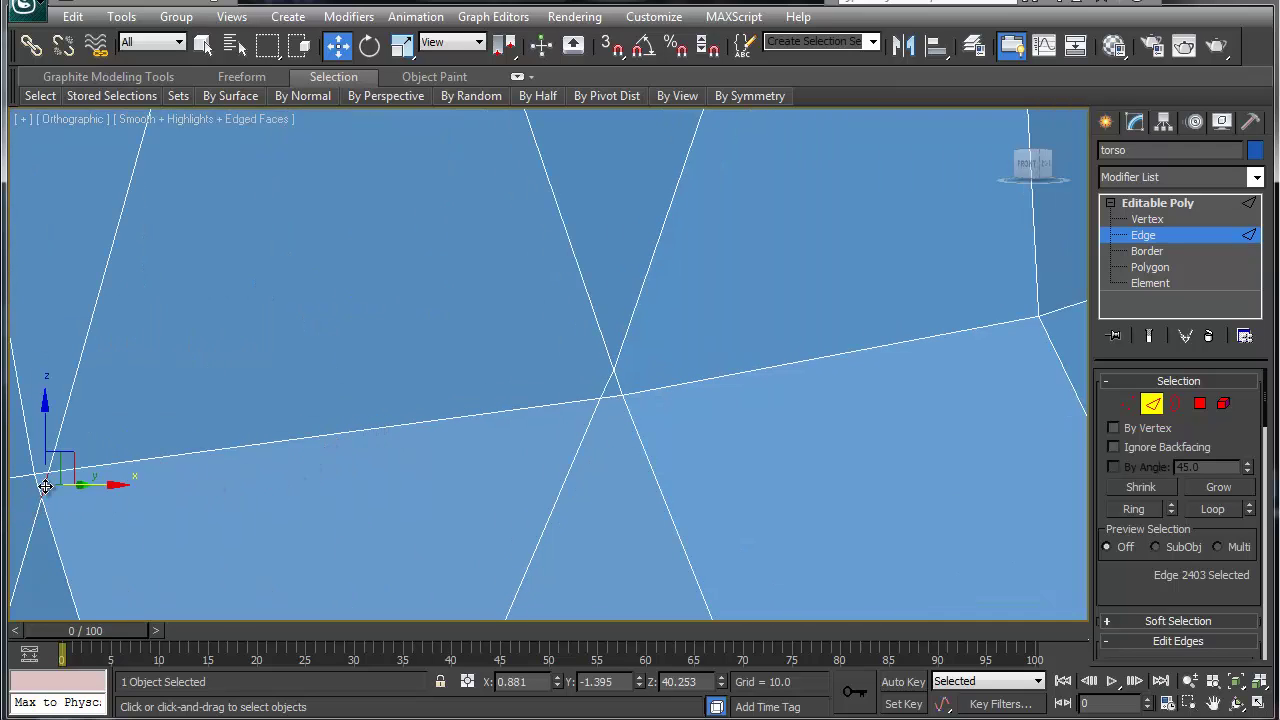
{"action": "scroll", "coordinate": [235, 448], "scroll_direction": "down", "scroll_amount": 5}
{"action": "left_click", "coordinate": [261, 455]}
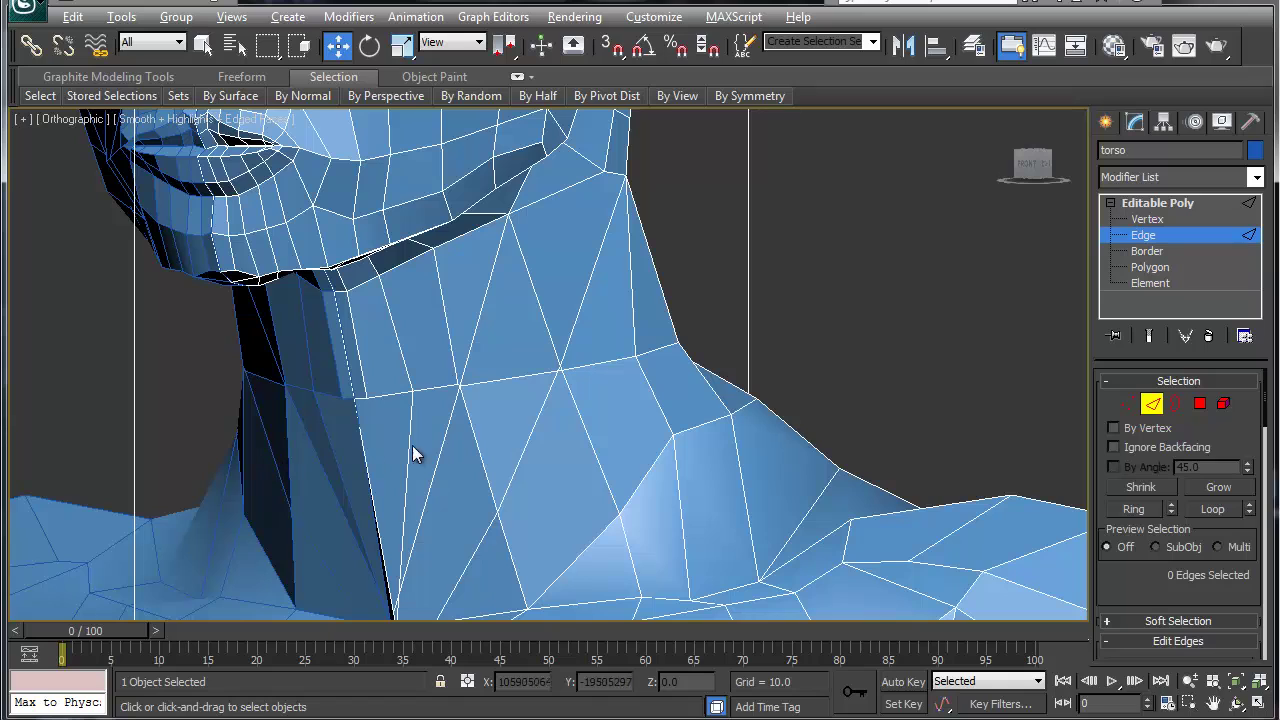
Step: Collapse the remaining short edge at the front mid-neck crossing so all its edges meet in one vertex
{"action": "scroll", "coordinate": [435, 418], "scroll_direction": "up", "scroll_amount": 5}
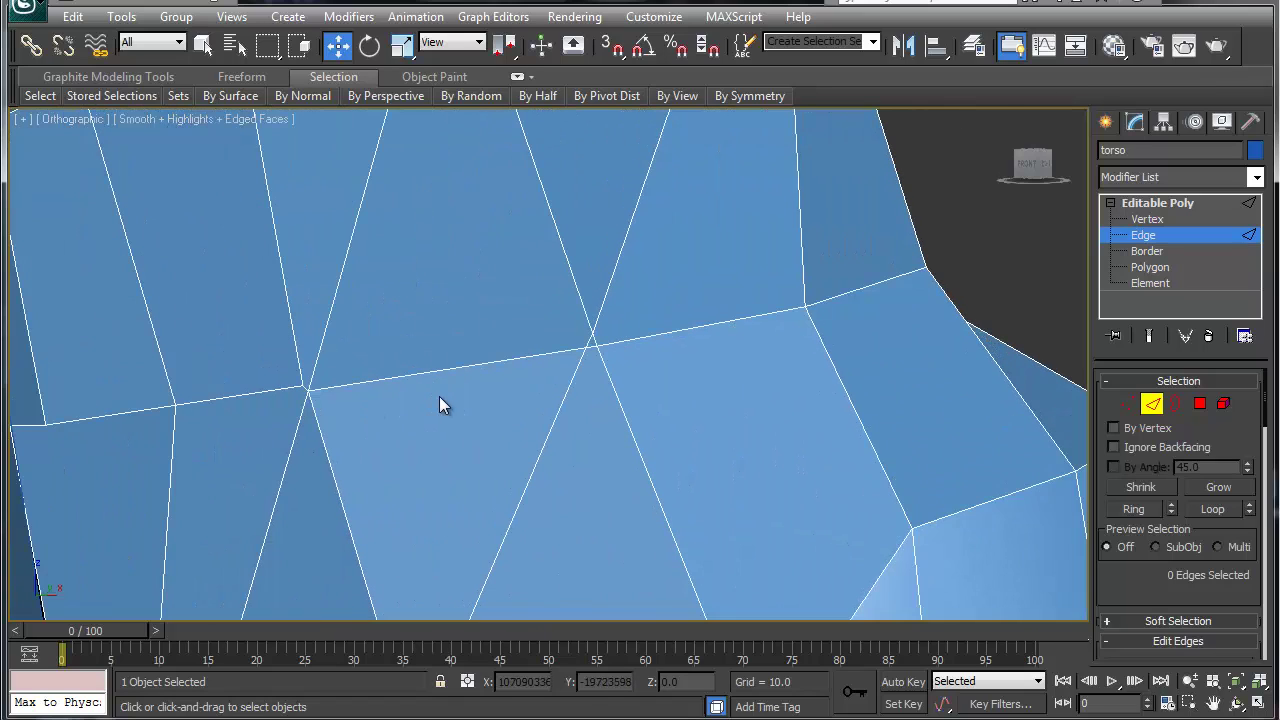
{"action": "left_click", "coordinate": [303, 390]}
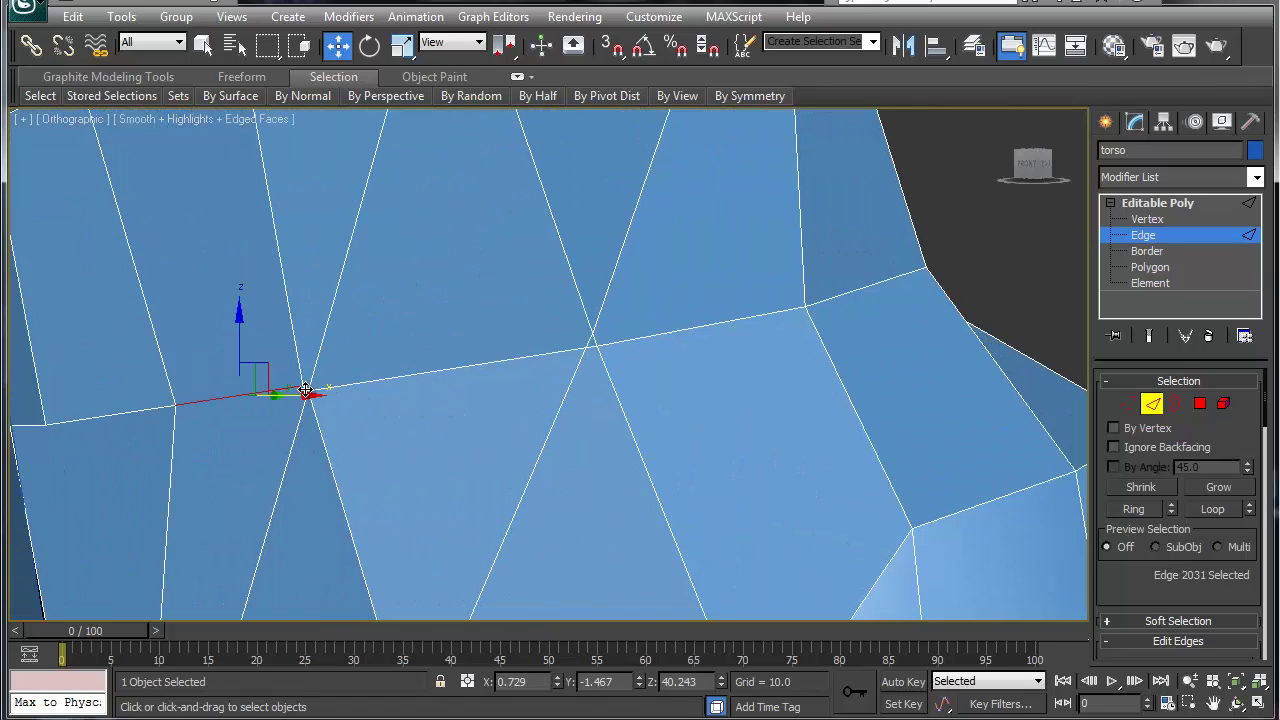
{"action": "scroll", "coordinate": [291, 391], "scroll_direction": "up", "scroll_amount": 3}
{"action": "left_click", "coordinate": [266, 441]}
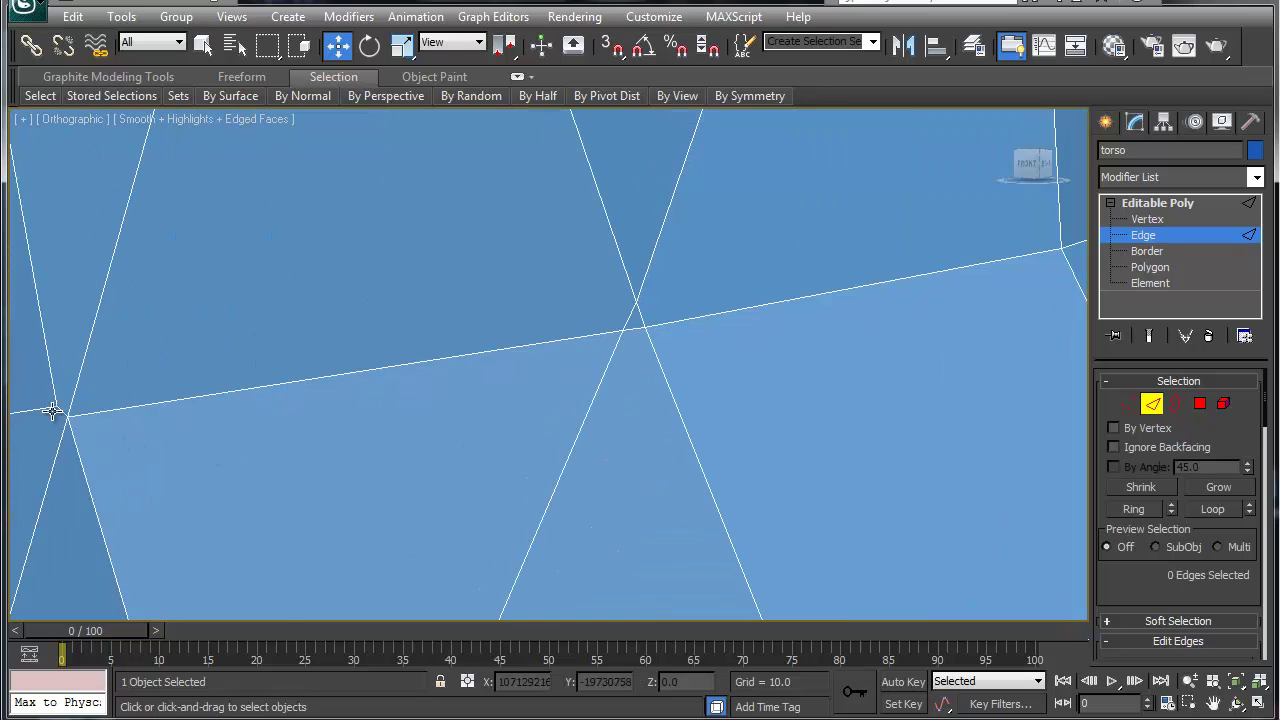
{"action": "left_click", "coordinate": [63, 411]}
{"action": "key", "text": "ctrl+alt+c"}
{"action": "scroll", "coordinate": [228, 390], "scroll_direction": "down", "scroll_amount": 4}
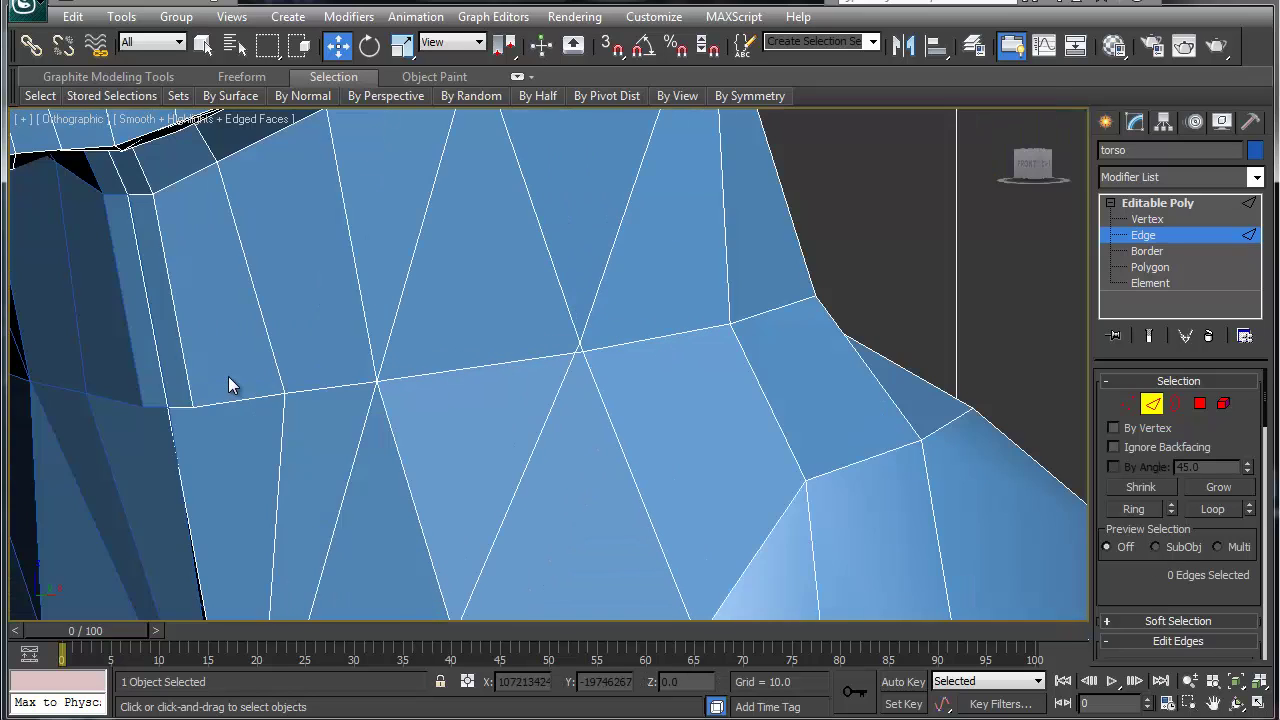
Step: Collapse the tiny edges at the next crossing outward along the mid-neck loop into a single vertex
{"action": "scroll", "coordinate": [455, 403], "scroll_direction": "up", "scroll_amount": 4}
{"action": "scroll", "coordinate": [565, 366], "scroll_direction": "up", "scroll_amount": 3}
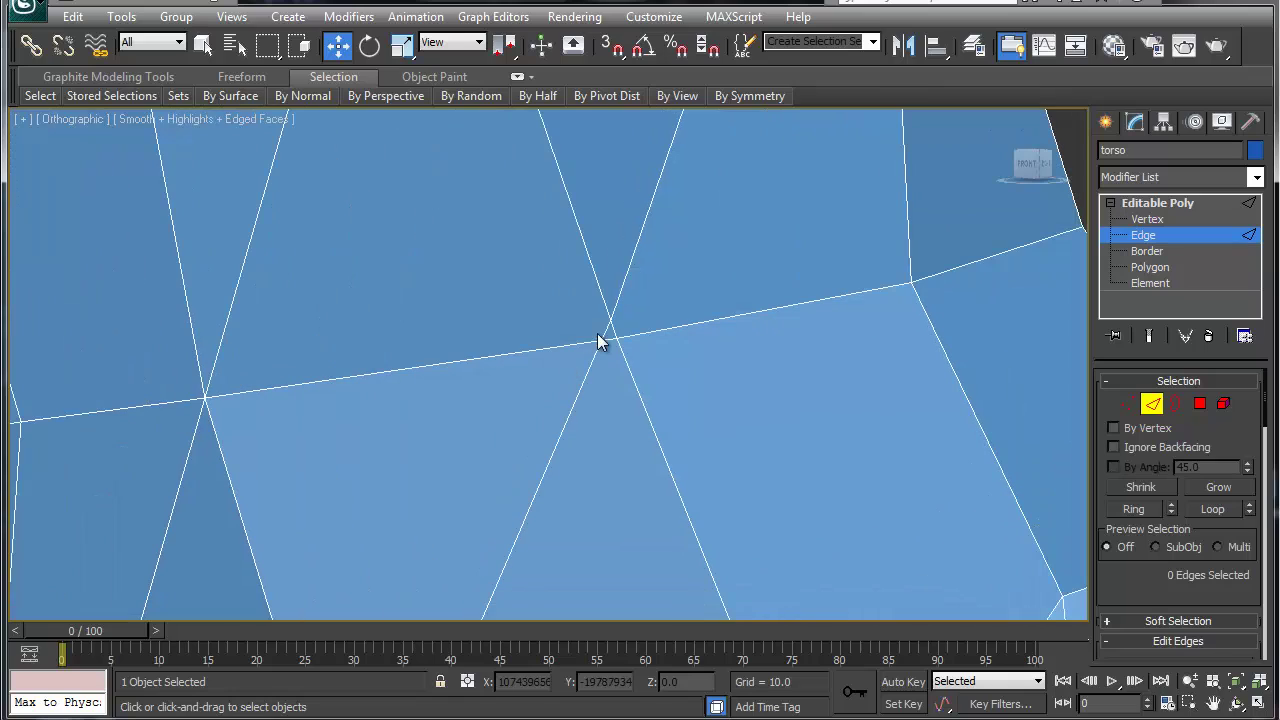
{"action": "left_click", "coordinate": [605, 335]}
{"action": "key", "text": "ctrl+alt+c"}
{"action": "left_click", "coordinate": [612, 335]}
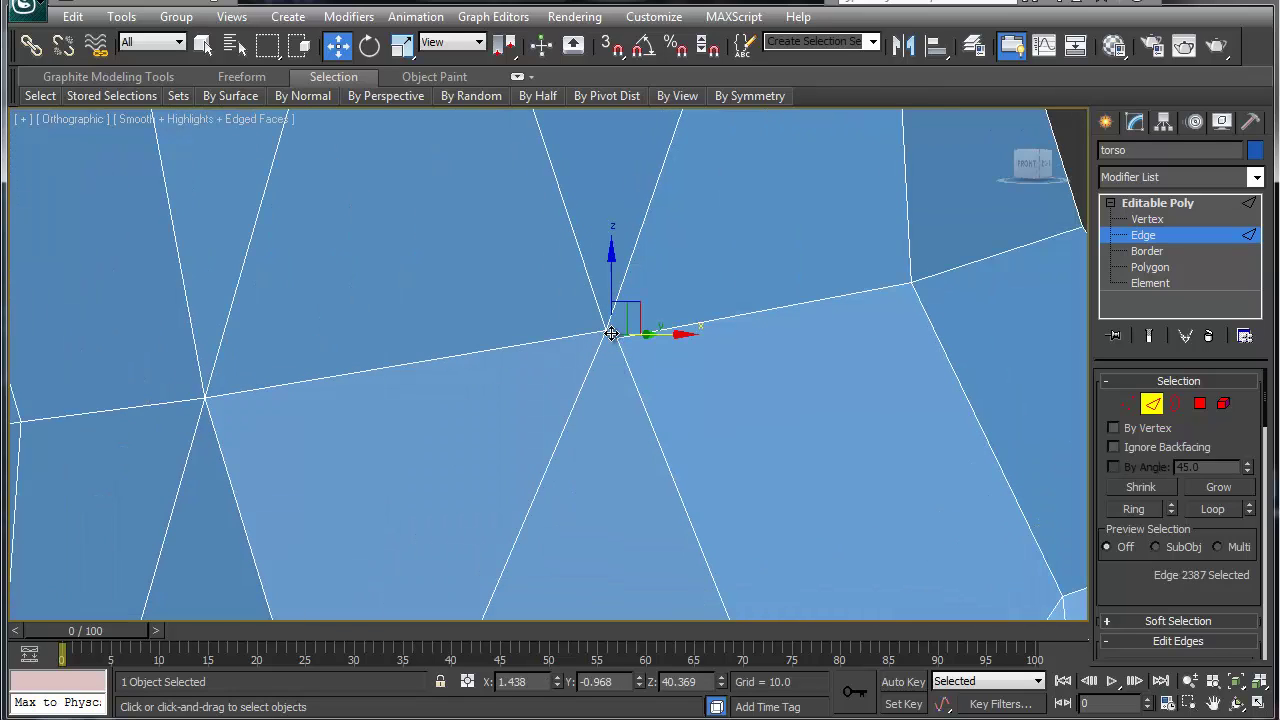
{"action": "key", "text": "ctrl+alt+c"}
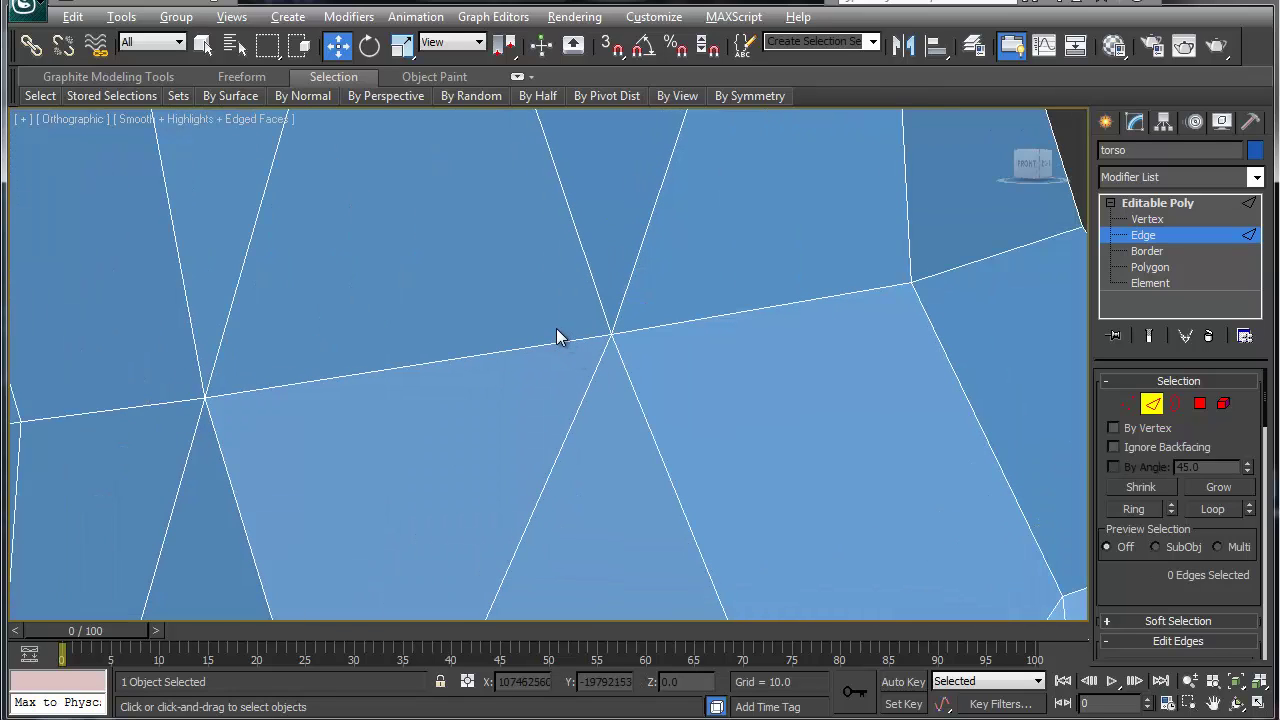
Step: Examine the neck's edge flow from the front and side around the cleaned-up mid-neck crossings
{"action": "scroll", "coordinate": [532, 342], "scroll_direction": "down", "scroll_amount": 5}
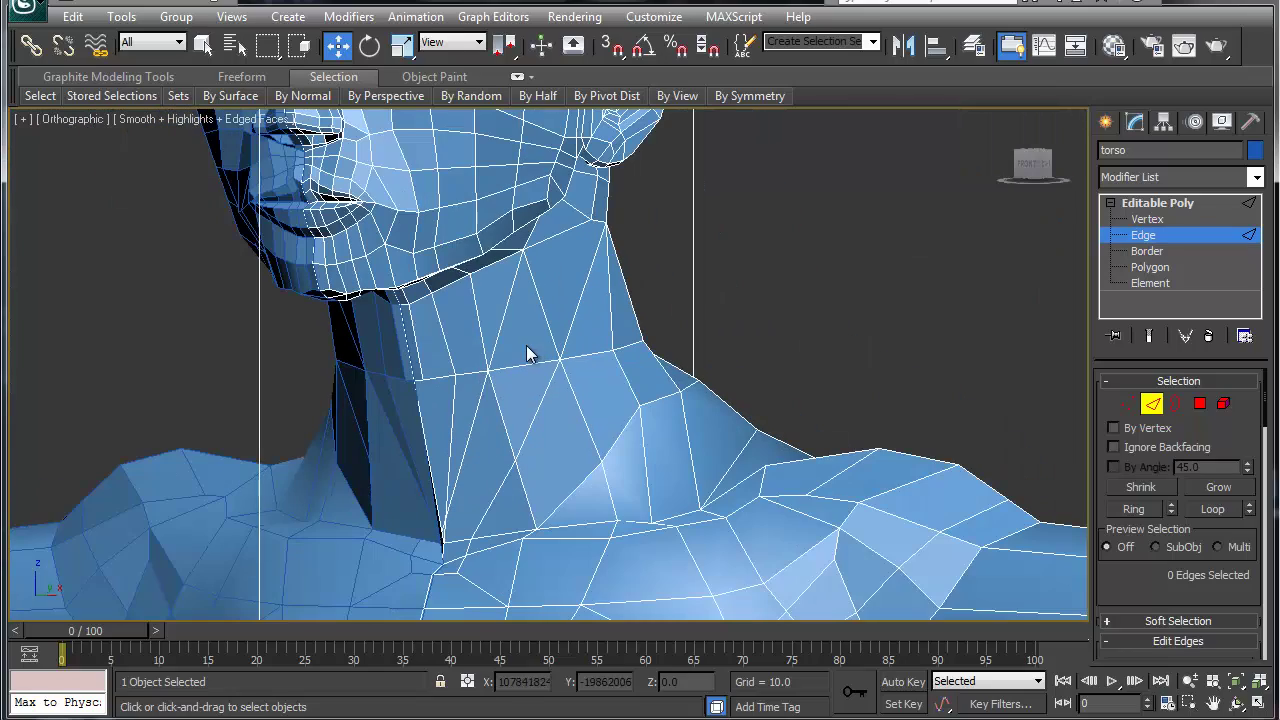
{"action": "scroll", "coordinate": [551, 405], "scroll_direction": "up", "scroll_amount": 1}
{"action": "middle_click_drag", "start_coordinate": [551, 405], "coordinate": [514, 414], "text": "alt"}
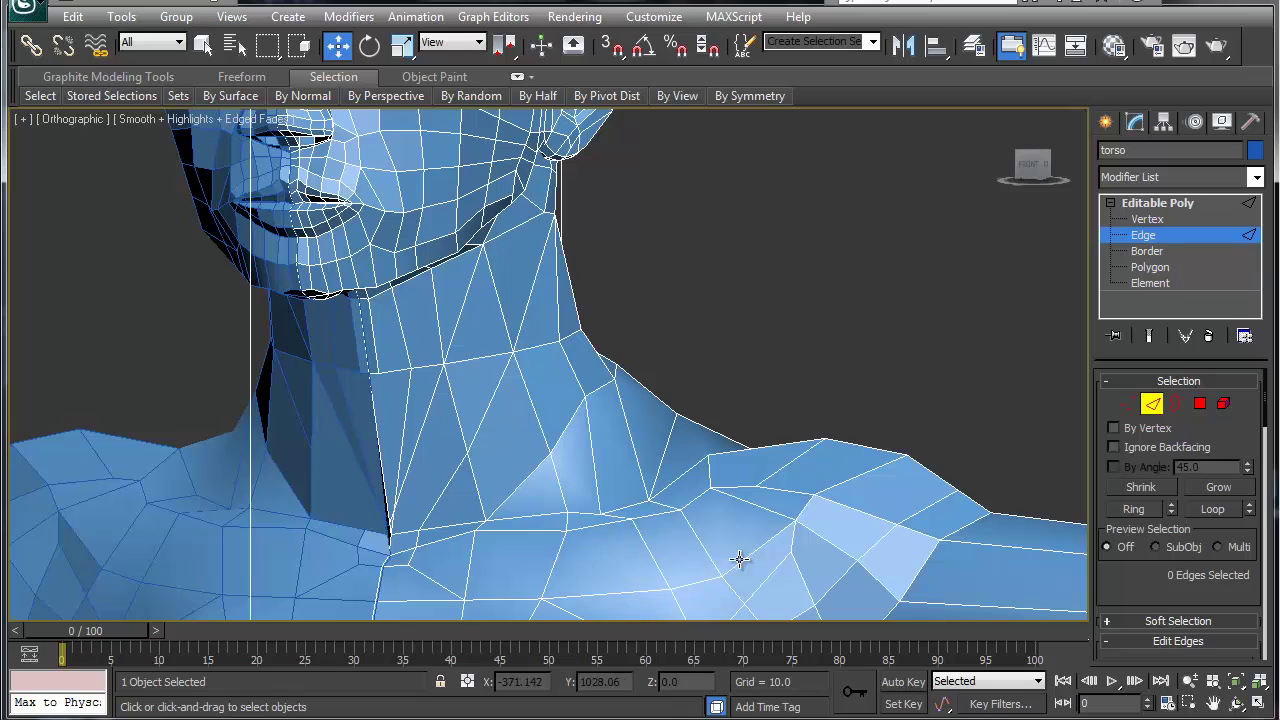
{"action": "middle_click_drag", "start_coordinate": [447, 392], "coordinate": [386, 399]}
{"action": "scroll", "coordinate": [422, 402], "scroll_direction": "up", "scroll_amount": 2}
{"action": "scroll", "coordinate": [421, 404], "scroll_direction": "down", "scroll_amount": 2}
{"action": "scroll", "coordinate": [587, 420], "scroll_direction": "down", "scroll_amount": 5}
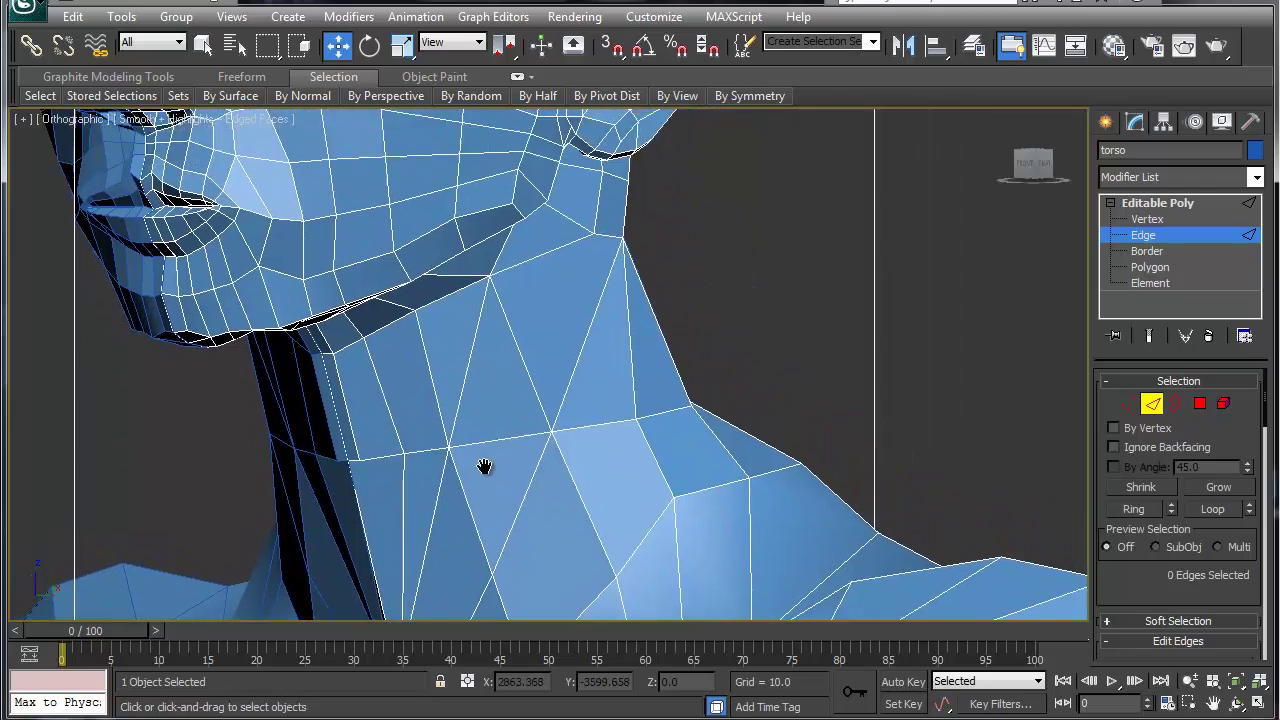
{"action": "mouse_move", "coordinate": [571, 341]}
{"action": "middle_mouse_down", "text": "alt"}
{"action": "mouse_move", "coordinate": [497, 343]}
{"action": "mouse_move", "coordinate": [560, 341]}
{"action": "mouse_move", "coordinate": [527, 341]}
{"action": "mouse_move", "coordinate": [548, 343]}
{"action": "middle_mouse_up", "text": "alt"}
Step: Cut a diagonal edge line from below the ear down to the front neck base and move it slightly forward
{"action": "right_click", "coordinate": [631, 306]}
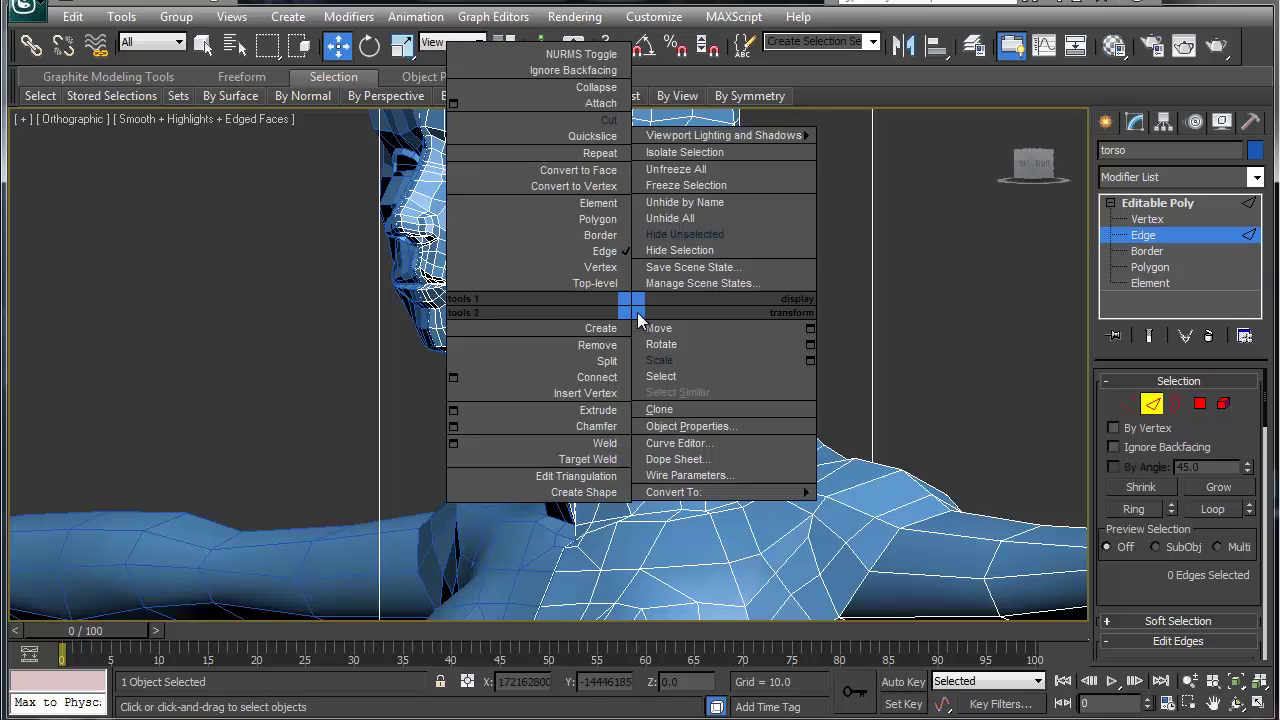
{"action": "left_click", "coordinate": [605, 120]}
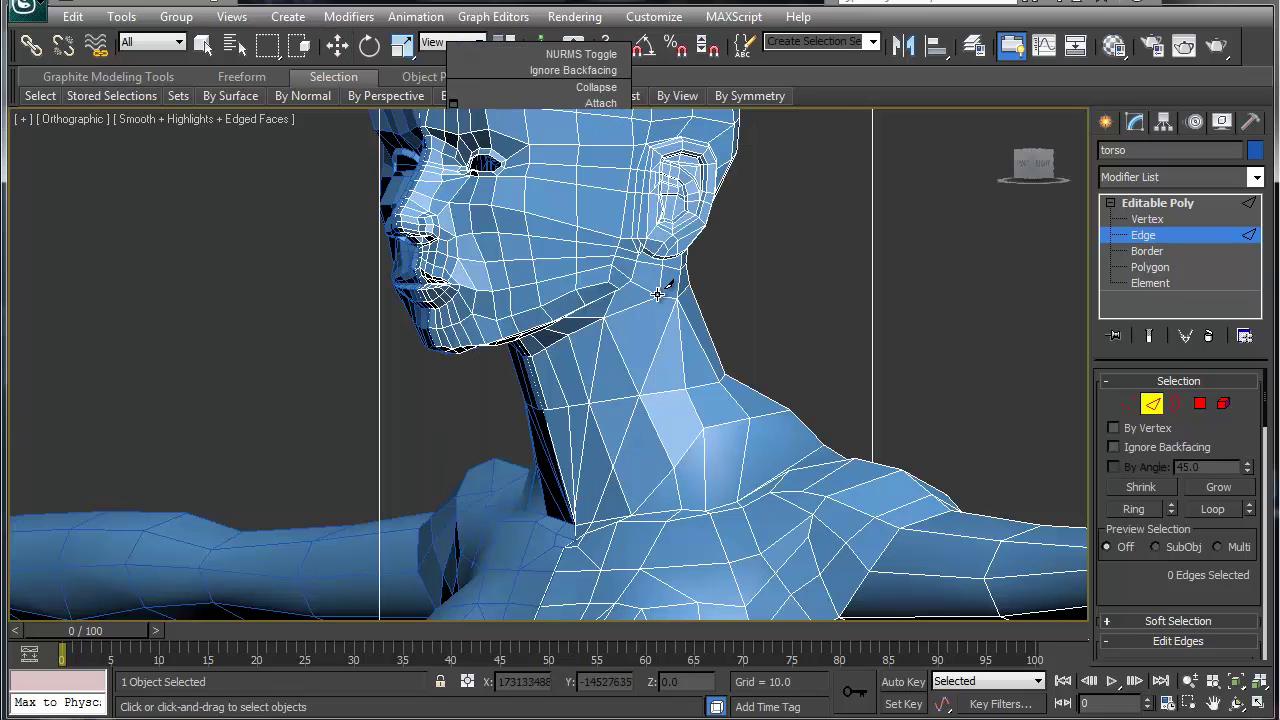
{"action": "left_click", "coordinate": [658, 296]}
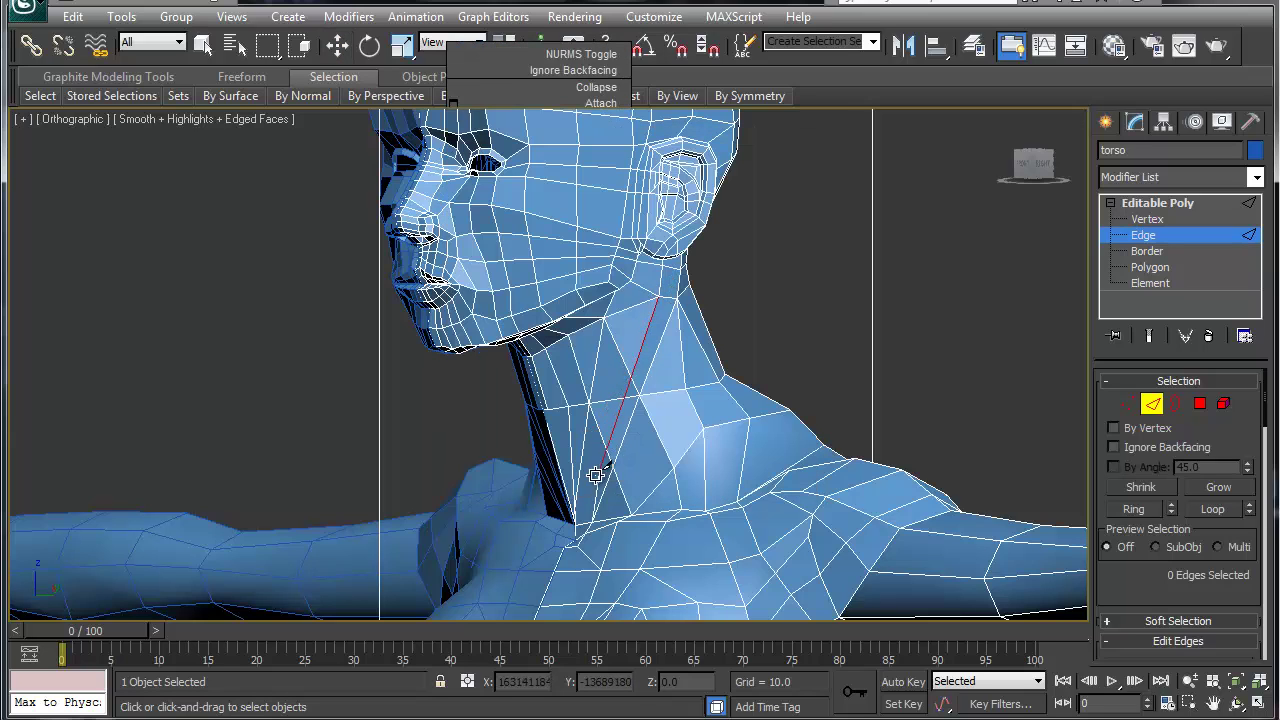
{"action": "left_click", "coordinate": [580, 522]}
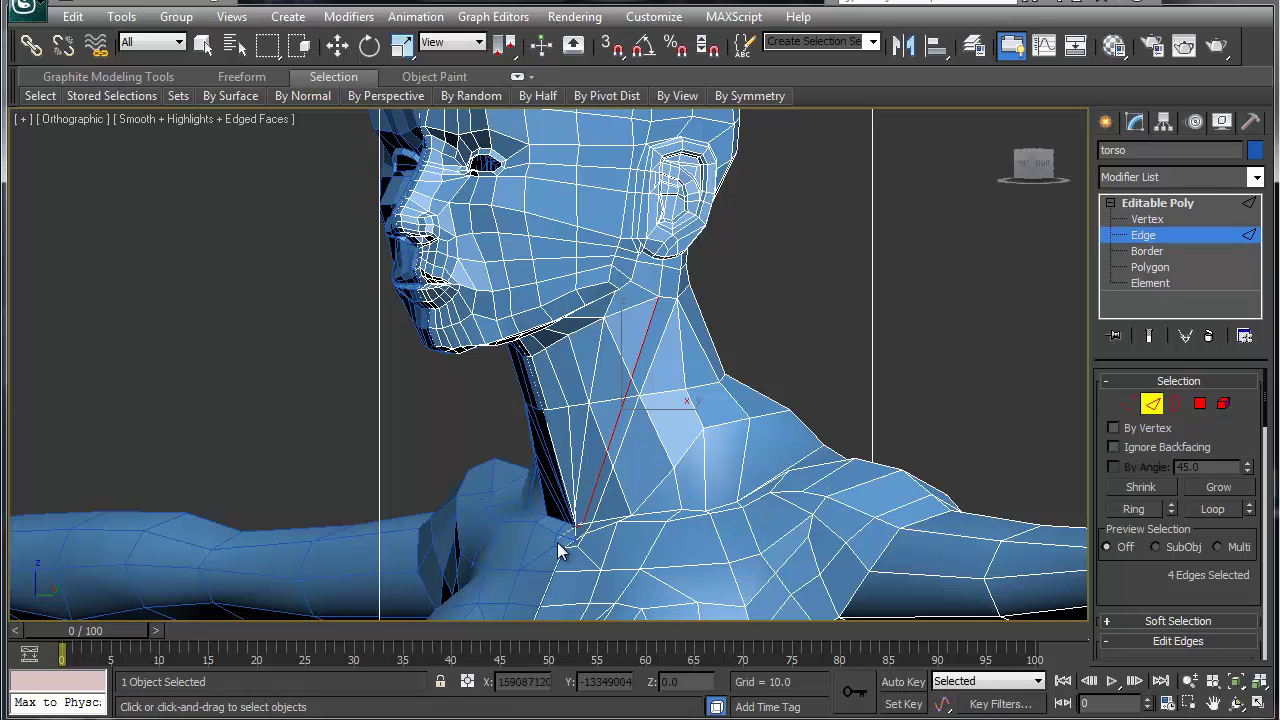
{"action": "middle_click_drag", "start_coordinate": [620, 366], "coordinate": [535, 393], "text": "alt"}
{"action": "key", "text": "w"}
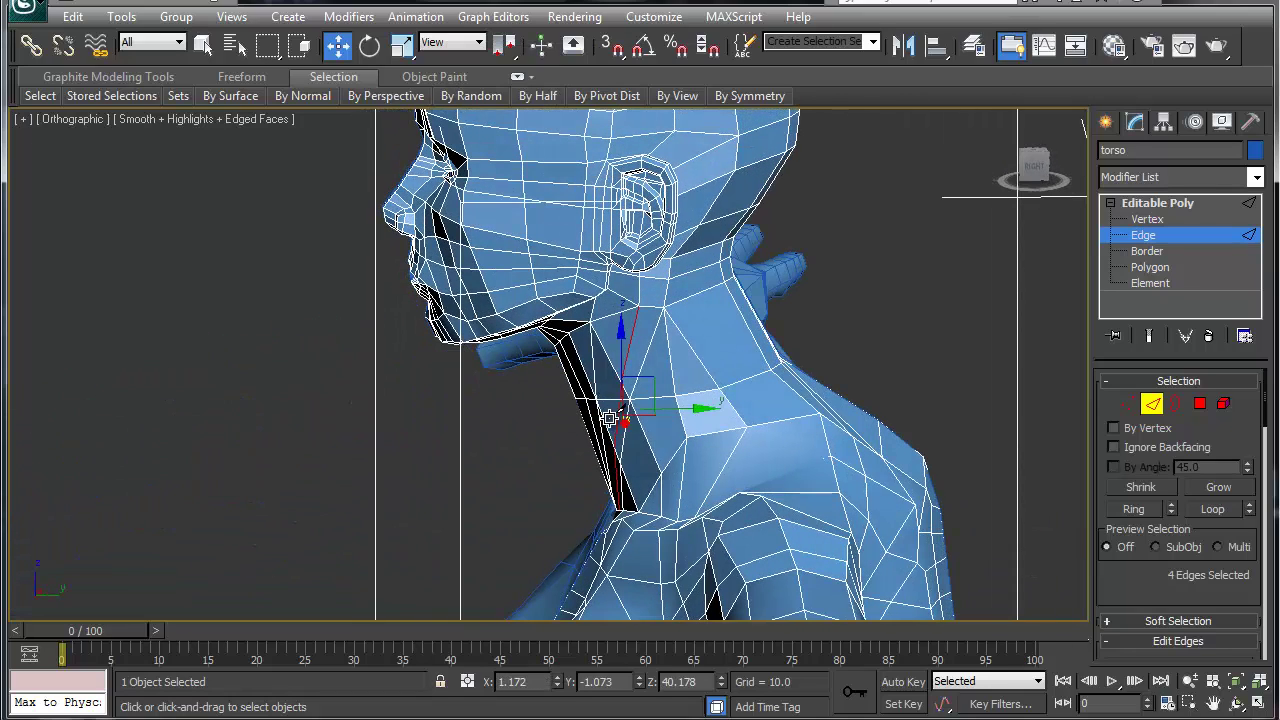
{"action": "left_click_drag", "start_coordinate": [672, 405], "coordinate": [666, 405]}
Step: Turn on NURMS subdivision for the torso and hide the cage, keeping isoline display on
{"action": "key", "text": "ctrl+q"}
{"action": "middle_click_drag", "start_coordinate": [505, 421], "coordinate": [643, 416], "text": "alt"}
{"action": "scroll", "coordinate": [1120, 500], "scroll_direction": "down", "scroll_amount": 10}
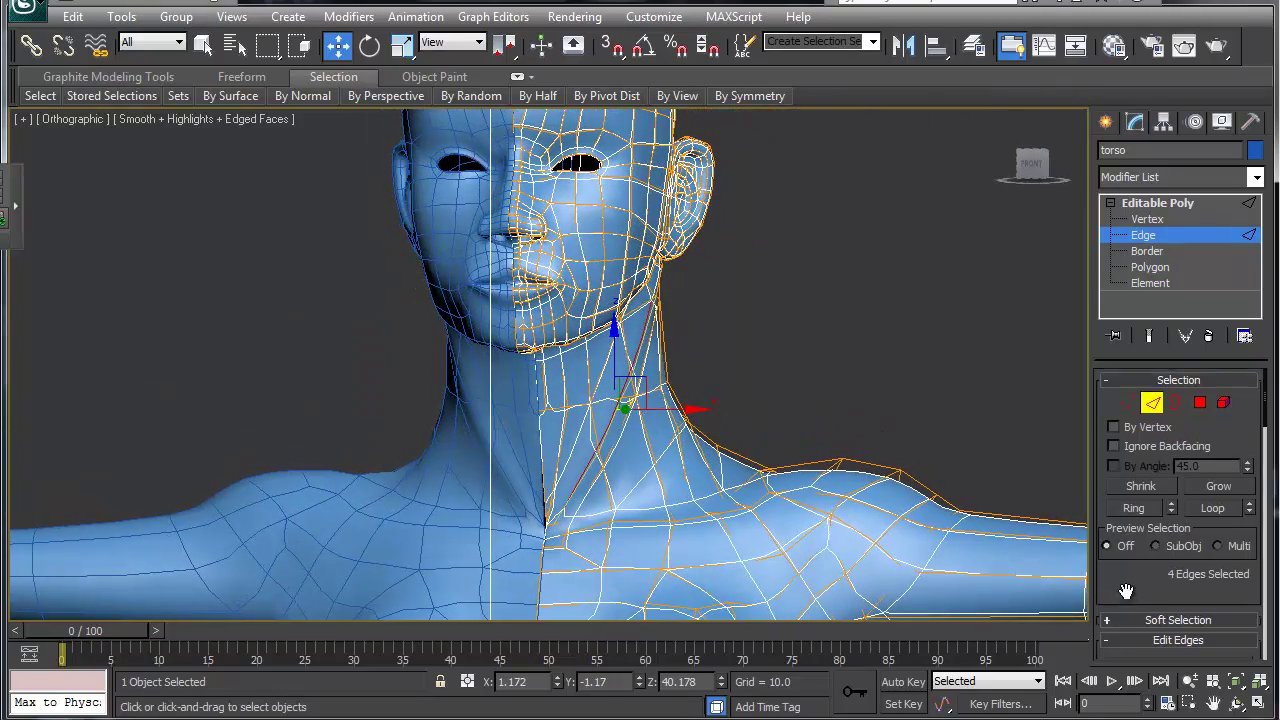
{"action": "scroll", "coordinate": [1120, 476], "scroll_direction": "down", "scroll_amount": 10}
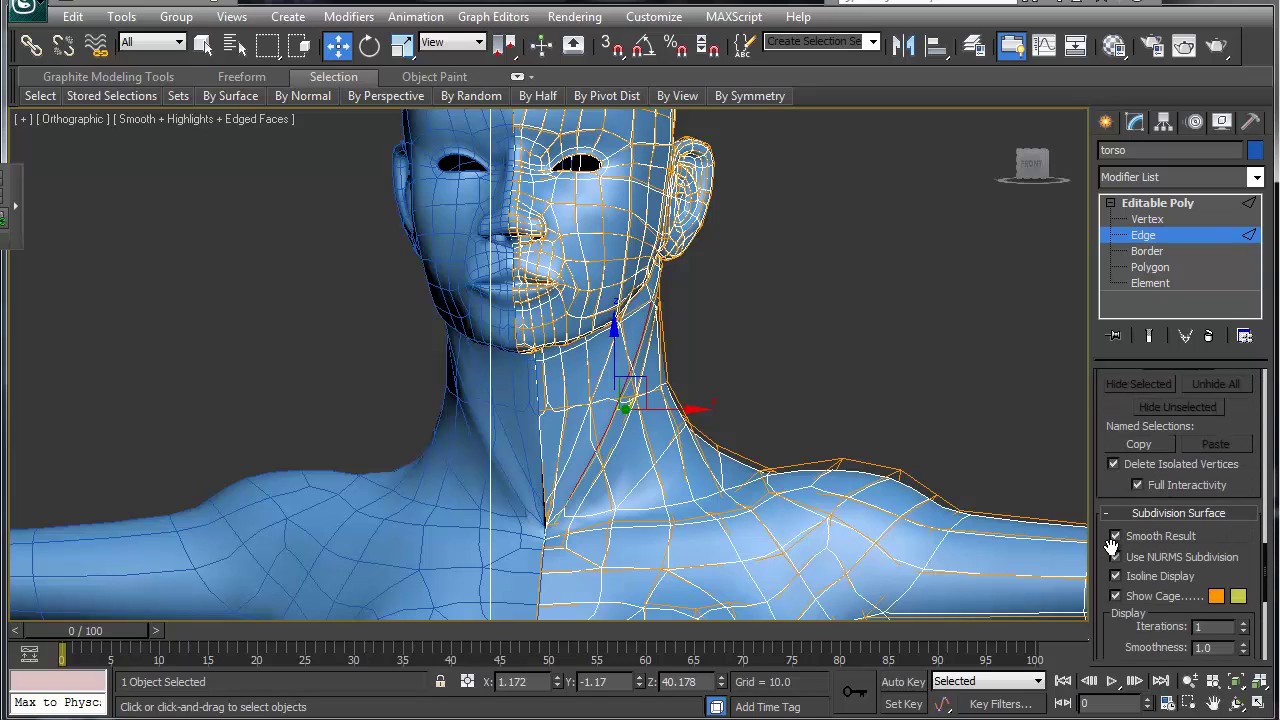
{"action": "left_click", "coordinate": [1115, 596]}
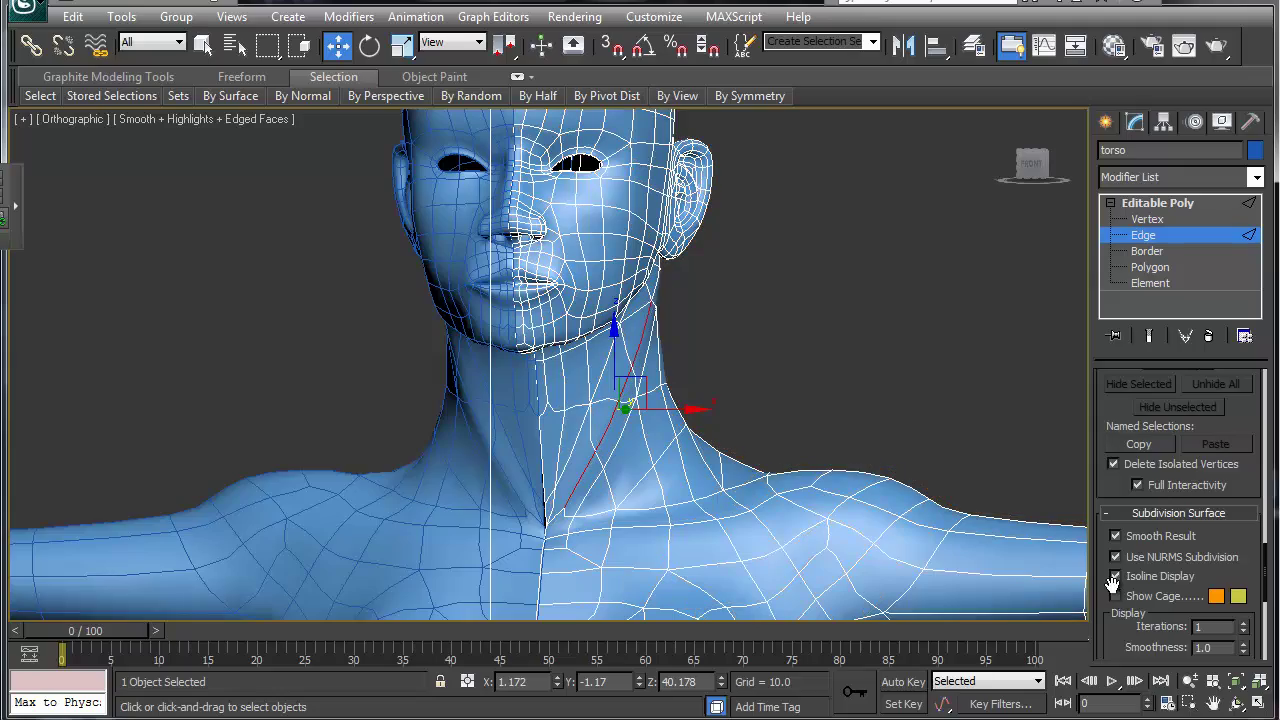
{"action": "left_click", "coordinate": [1115, 577]}
{"action": "left_click", "coordinate": [1115, 577]}
Step: Inspect the smoothed neck from the side and turn NURMS subdivision off
{"action": "middle_click_drag", "start_coordinate": [673, 432], "coordinate": [582, 455], "text": "alt"}
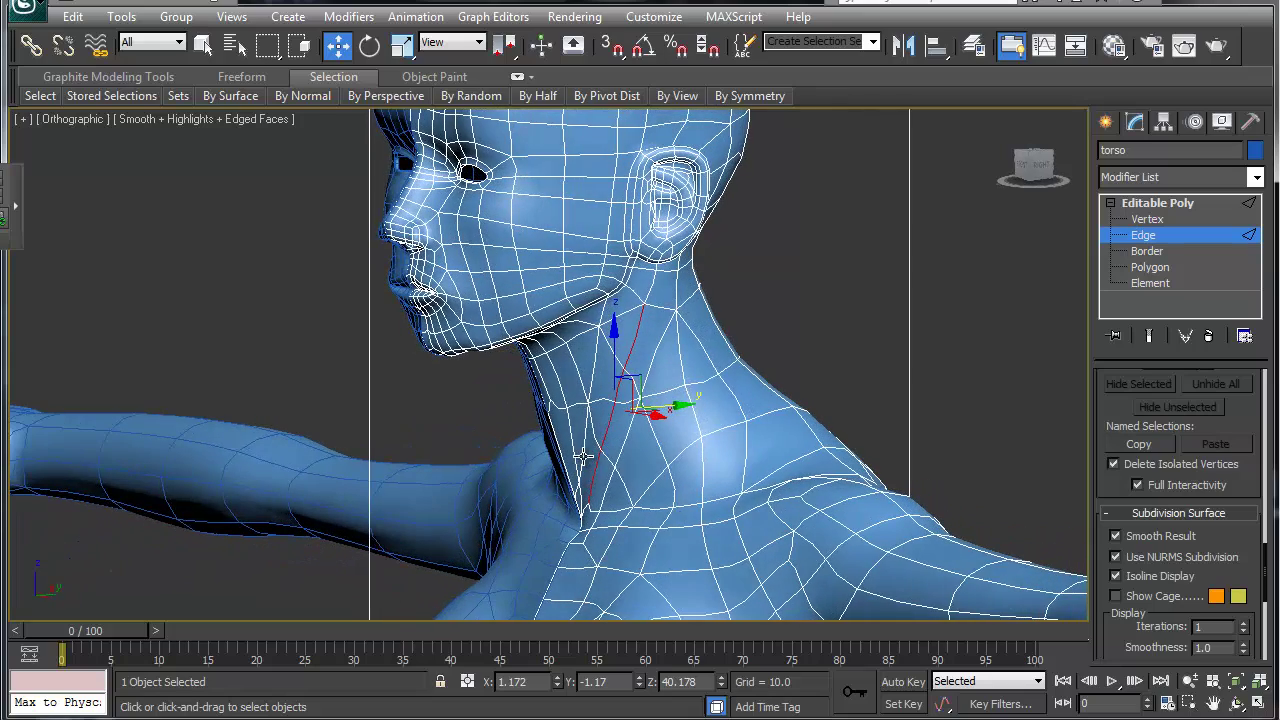
{"action": "right_click", "coordinate": [677, 442]}
{"action": "left_click", "coordinate": [710, 452]}
{"action": "key", "text": "ctrl+BackSpace"}
Step: Collapse the two close vertices above the collarbone notch into one and move it toward the centre line
{"action": "middle_click_drag", "start_coordinate": [632, 451], "coordinate": [577, 427], "text": "alt"}
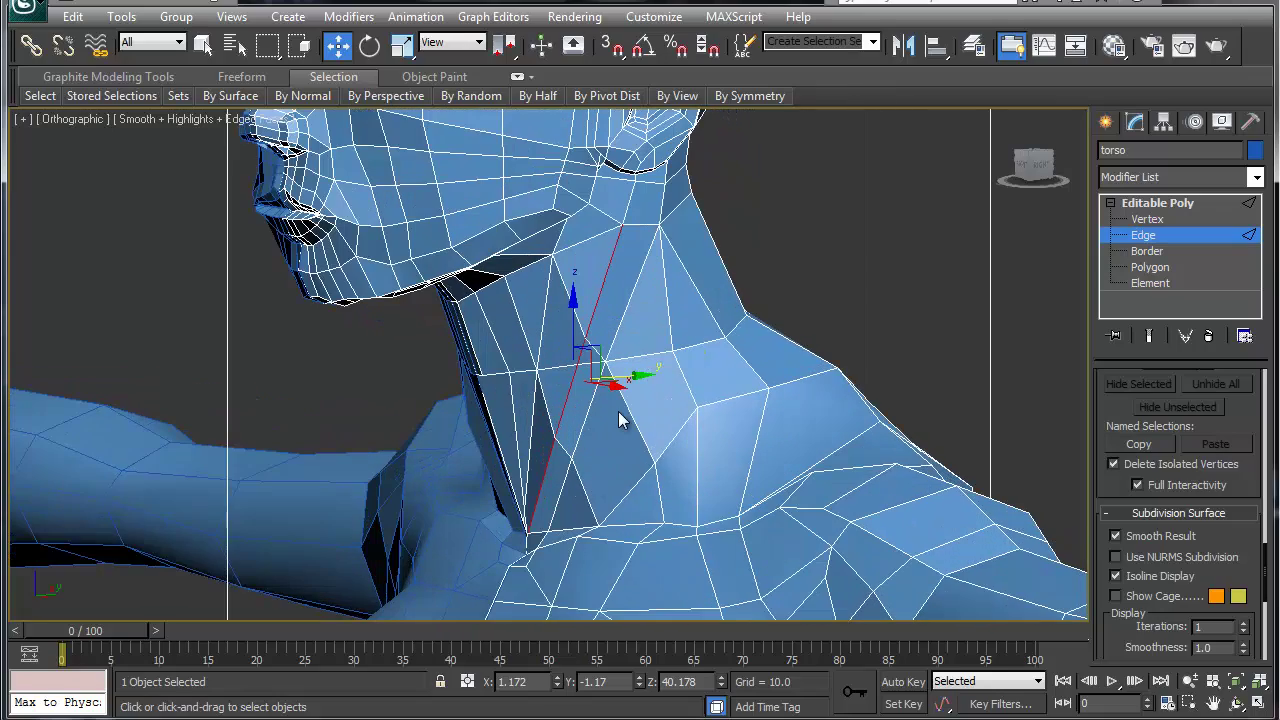
{"action": "scroll", "coordinate": [618, 411], "scroll_direction": "up", "scroll_amount": 6}
{"action": "middle_click_drag", "start_coordinate": [556, 447], "coordinate": [689, 423], "text": "alt"}
{"action": "key", "text": "1"}
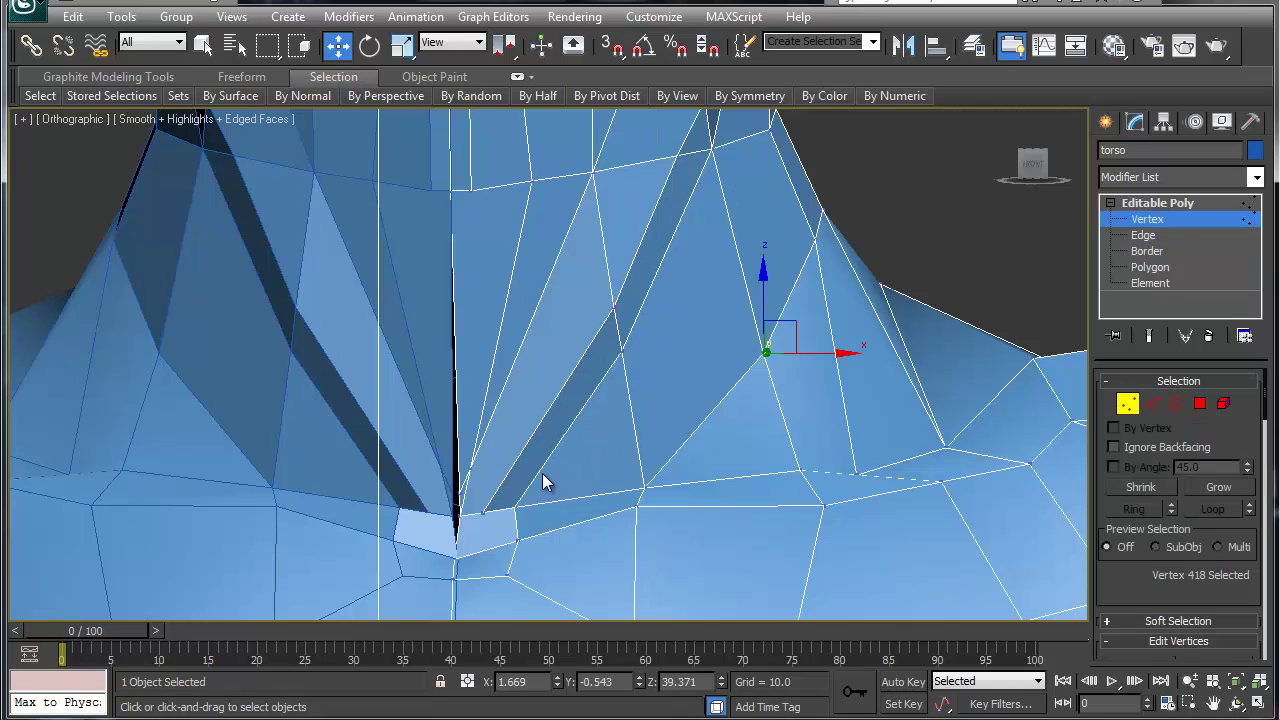
{"action": "left_click", "coordinate": [470, 468]}
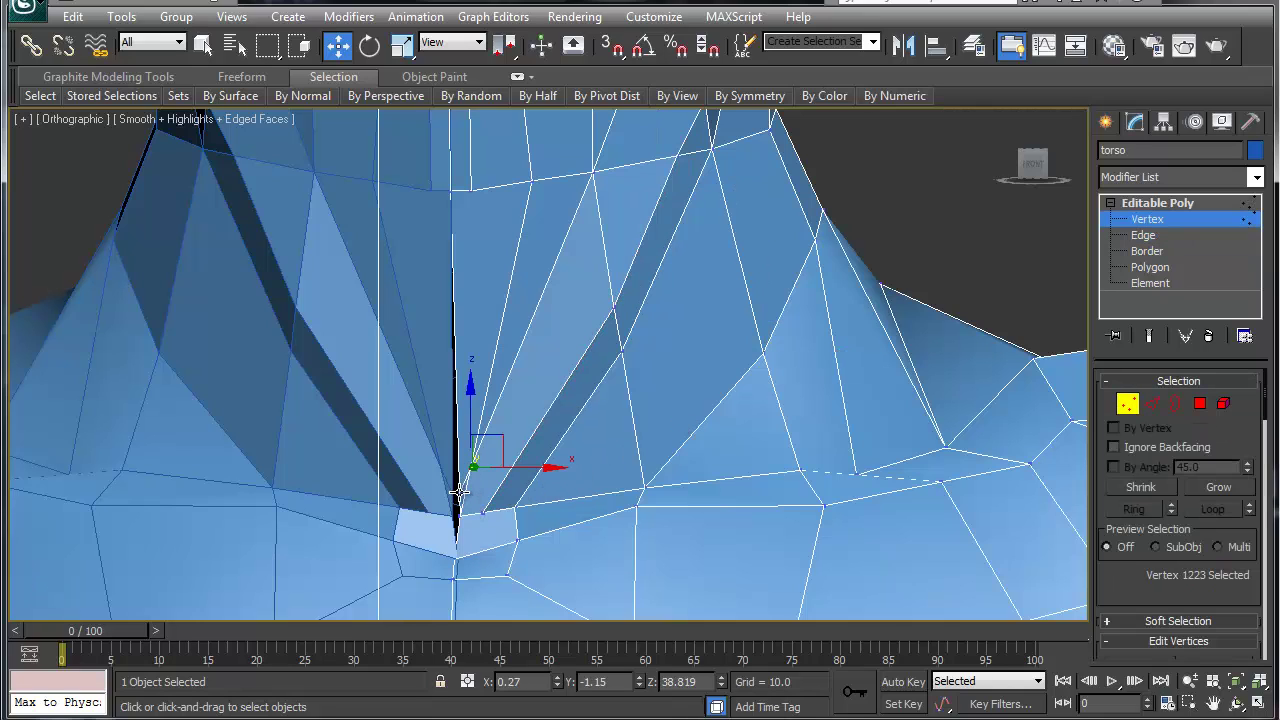
{"action": "left_click", "coordinate": [459, 492], "text": "ctrl"}
{"action": "key", "text": "ctrl+alt+c"}
{"action": "middle_click_drag", "start_coordinate": [490, 485], "coordinate": [504, 487], "text": "alt"}
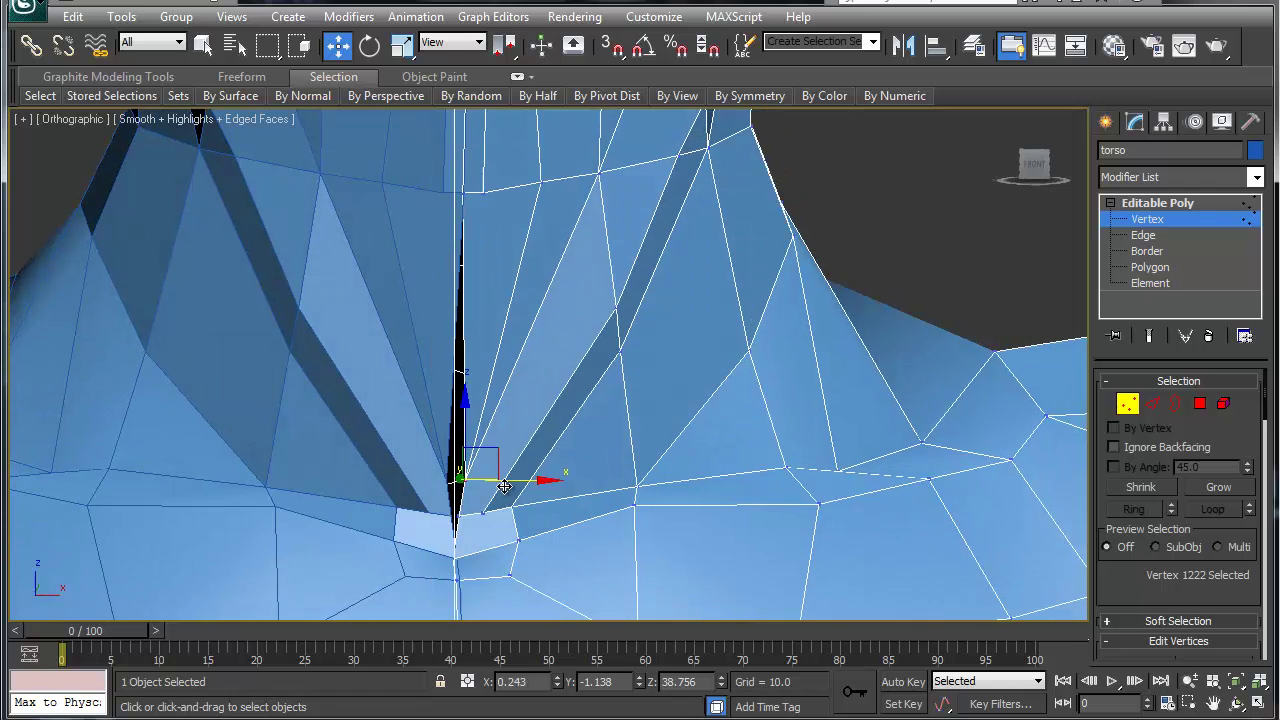
{"action": "left_click_drag", "start_coordinate": [521, 482], "coordinate": [507, 480]}
{"action": "scroll", "coordinate": [554, 465], "scroll_direction": "down", "scroll_amount": 3}
{"action": "scroll", "coordinate": [506, 480], "scroll_direction": "up", "scroll_amount": 3}
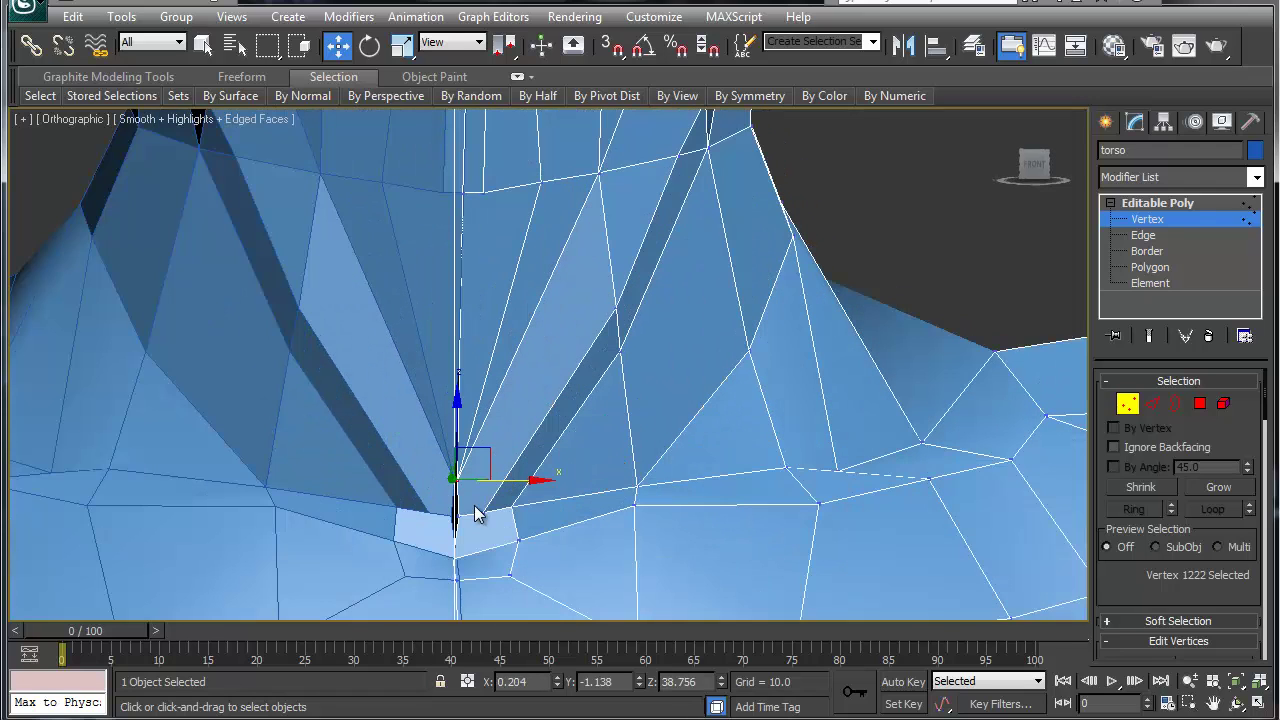
{"action": "middle_click_drag", "start_coordinate": [477, 513], "coordinate": [480, 528], "text": "alt"}
Step: Move the diagonal cut's lowest vertex and the collapsed vertex above the notch outward from the centre line
{"action": "left_click", "coordinate": [453, 514]}
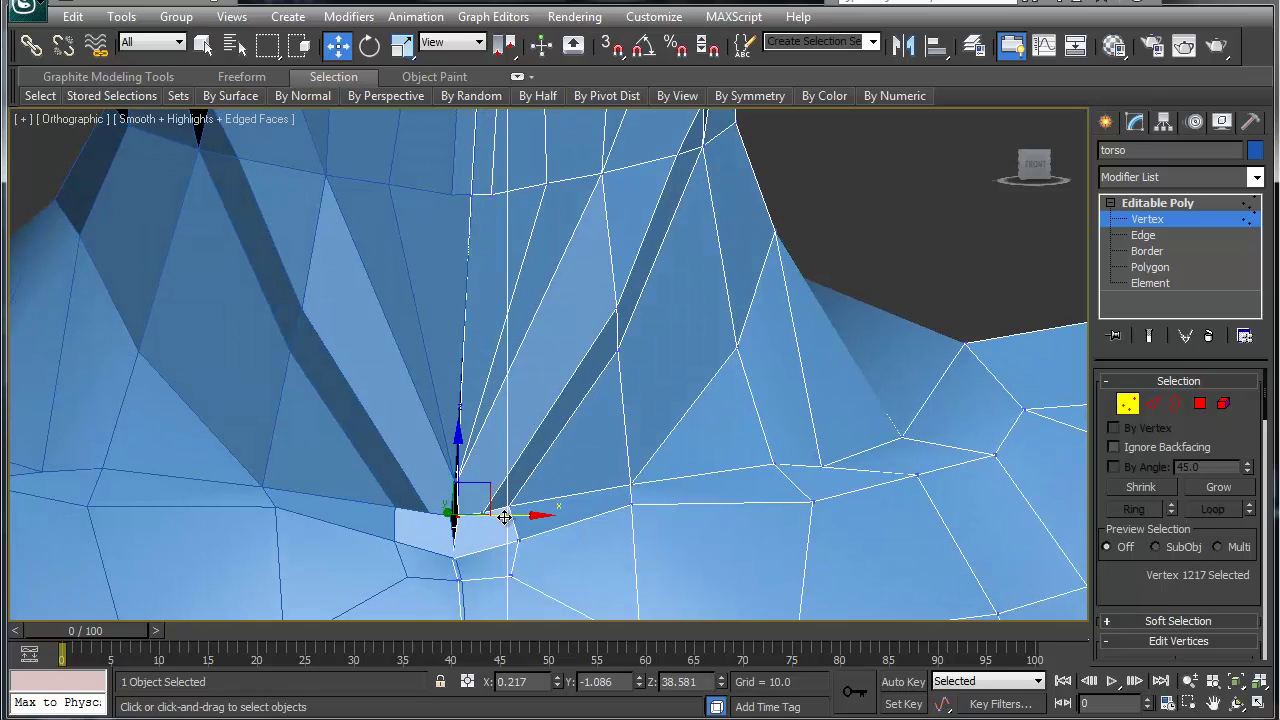
{"action": "key", "text": "alt"}
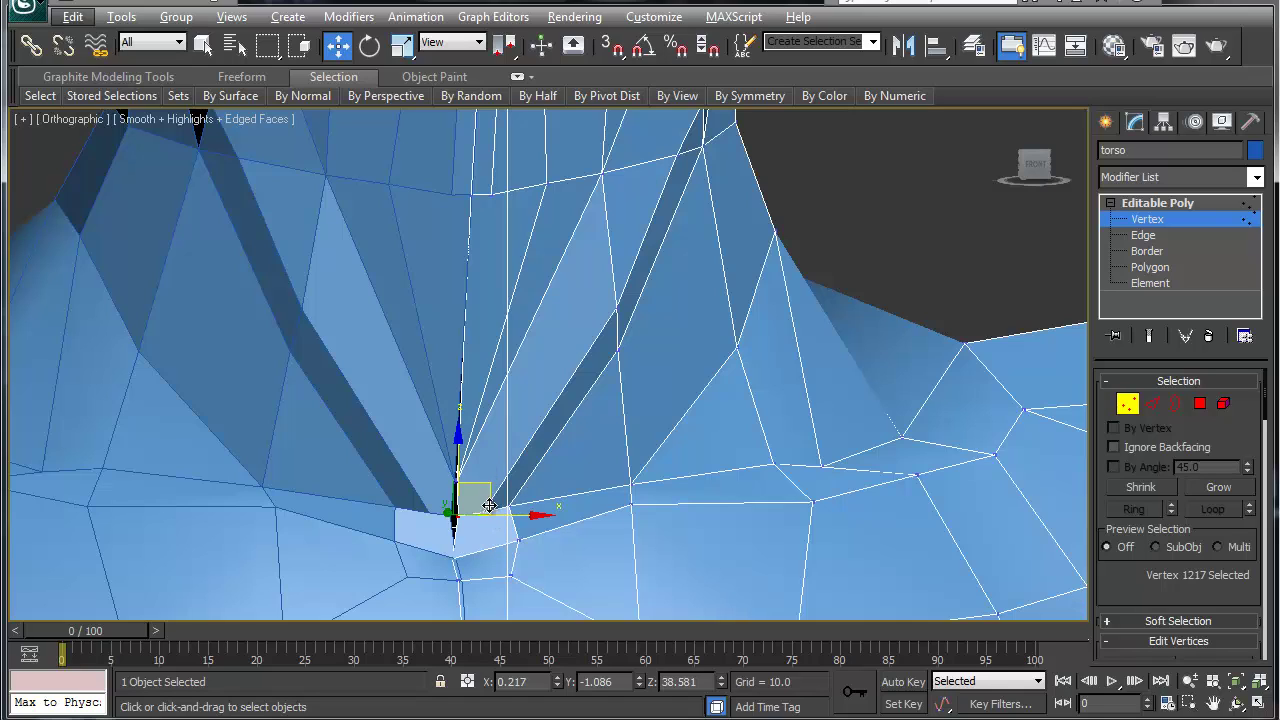
{"action": "left_click", "coordinate": [542, 488]}
{"action": "left_click_drag", "start_coordinate": [542, 481], "coordinate": [479, 527]}
{"action": "left_click_drag", "start_coordinate": [553, 513], "coordinate": [590, 512]}
{"action": "left_click", "coordinate": [452, 482]}
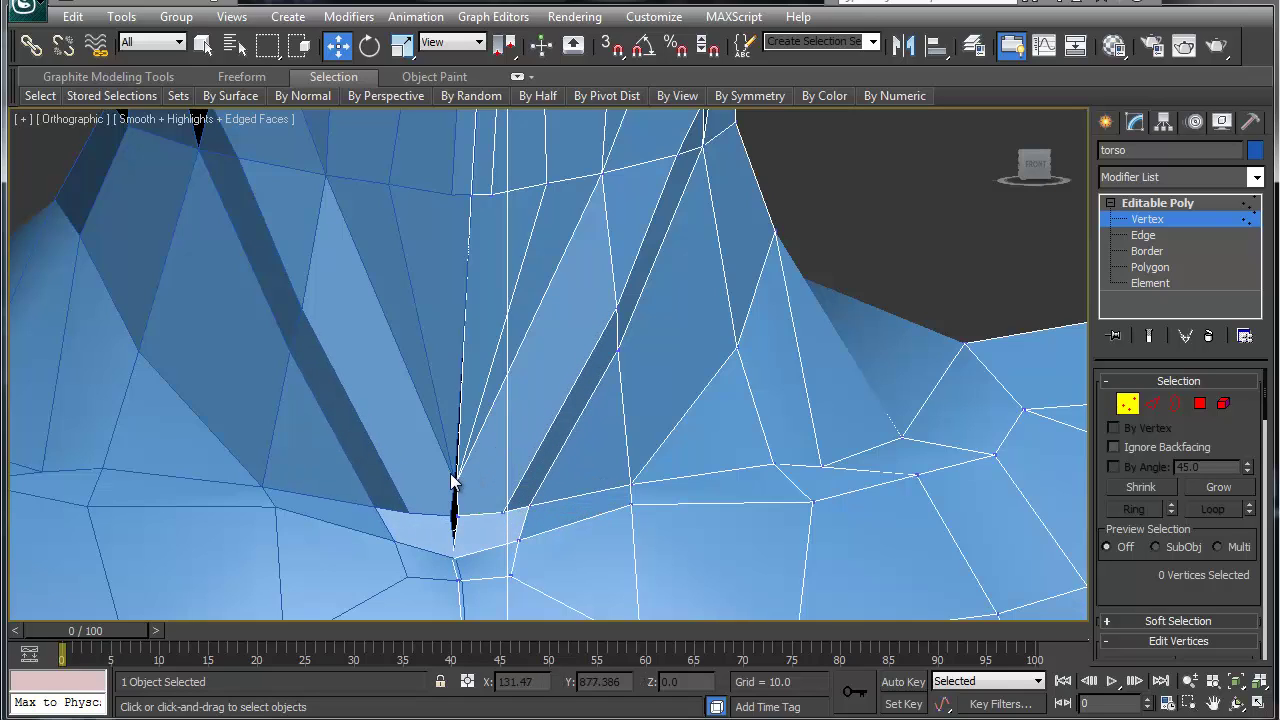
{"action": "left_click_drag", "start_coordinate": [485, 492], "coordinate": [573, 482]}
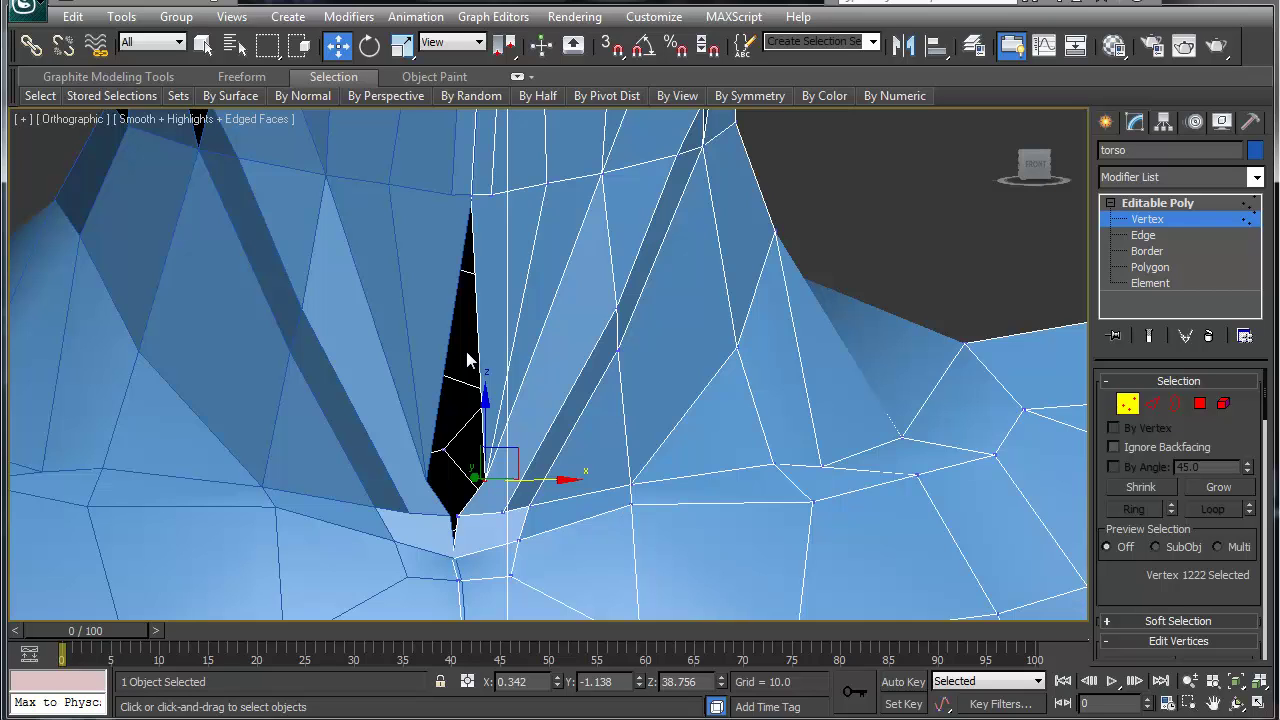
Step: Delete the polygons beside the centre line on the front of the lower neck
{"action": "middle_click_drag", "start_coordinate": [467, 352], "coordinate": [473, 437]}
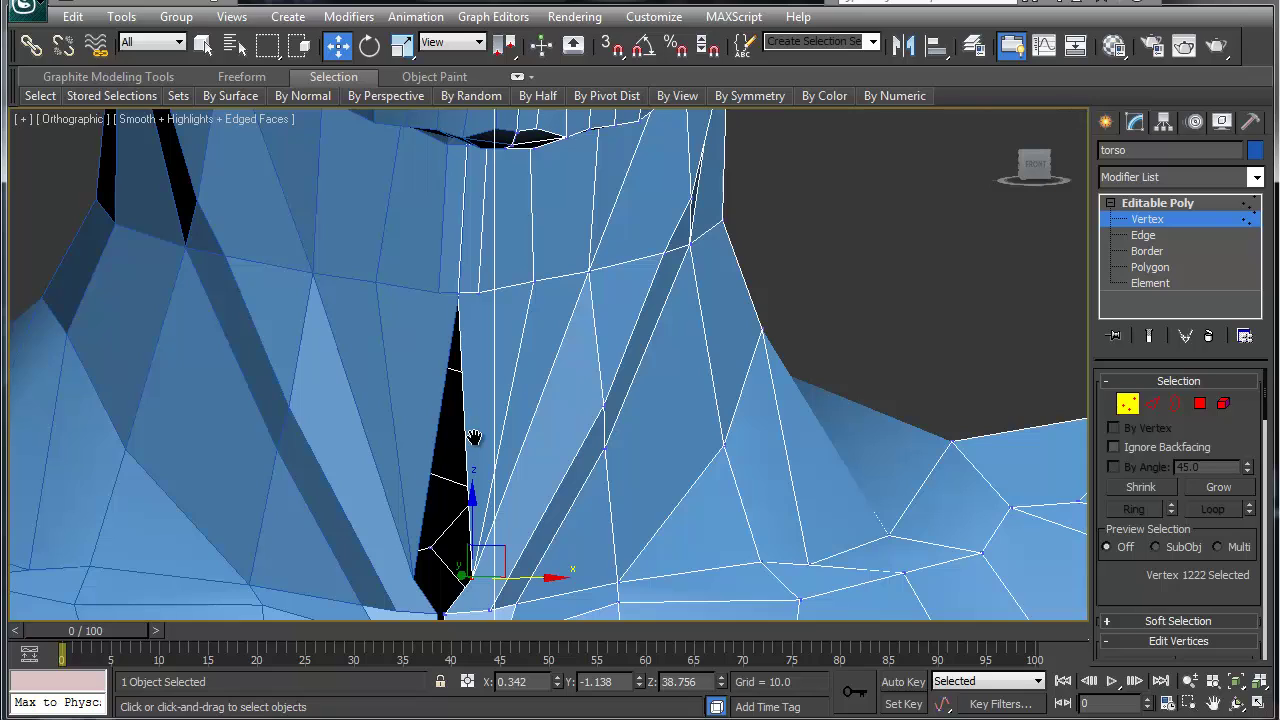
{"action": "key", "text": "4"}
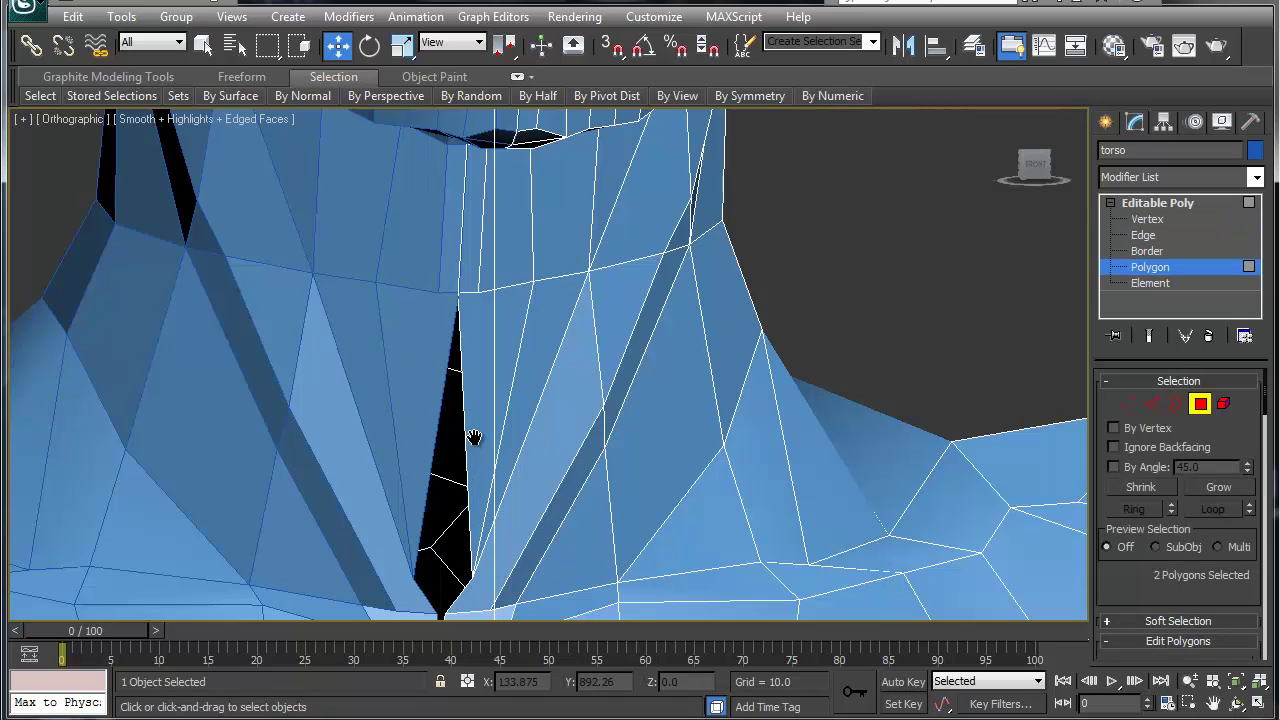
{"action": "left_click", "coordinate": [474, 437]}
{"action": "key", "text": "alt+h"}
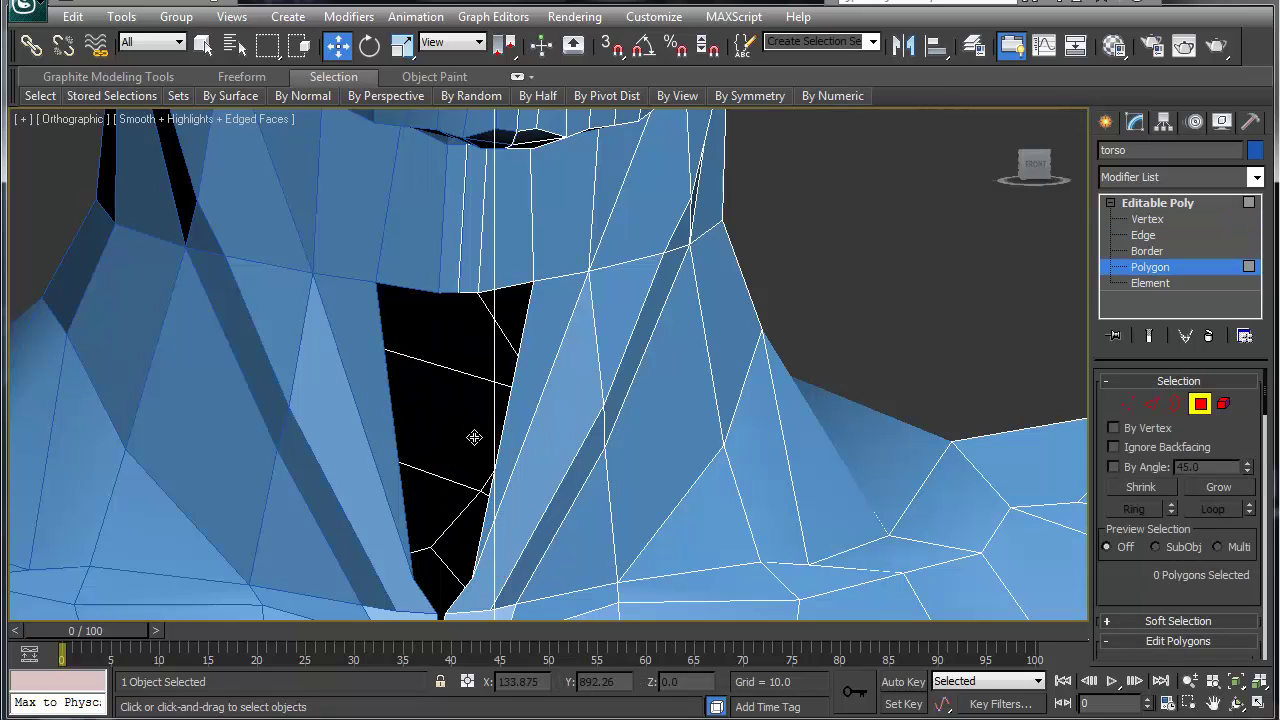
Step: Bridge the short mid-neck edge at the centre line to the short edge just above the collarbone notch
{"action": "right_click", "coordinate": [389, 473]}
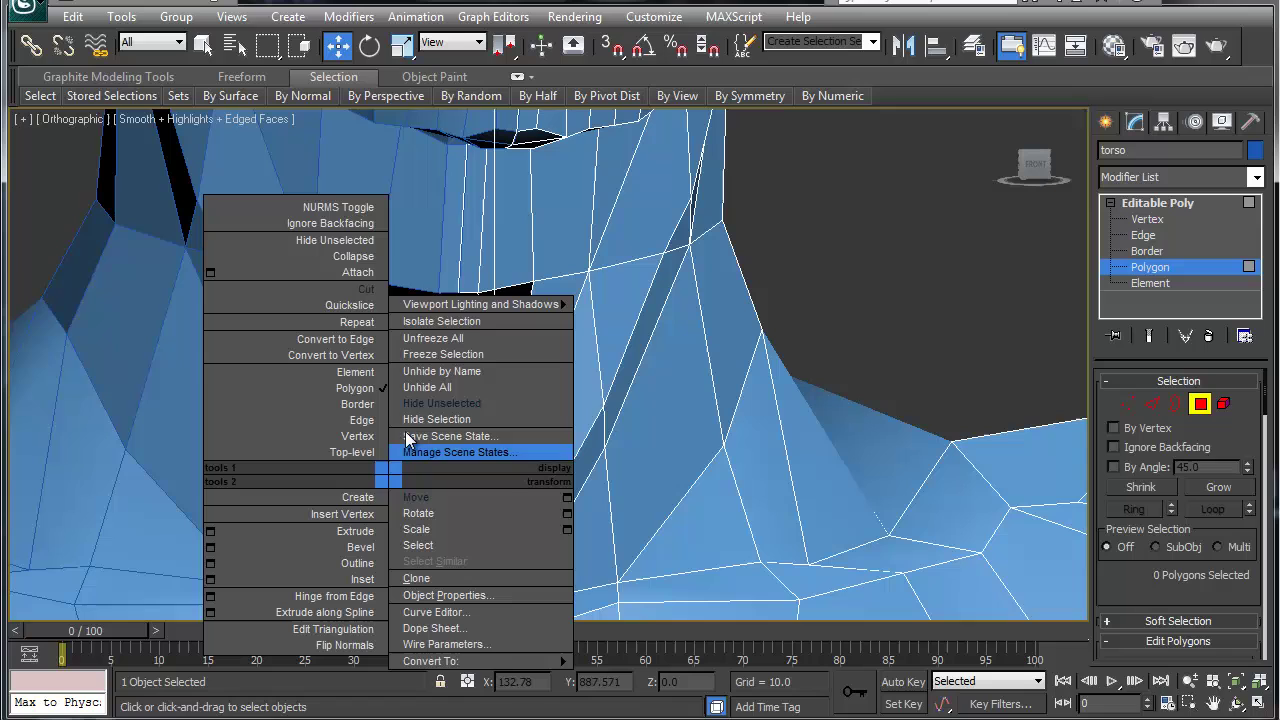
{"action": "left_click", "coordinate": [1152, 403]}
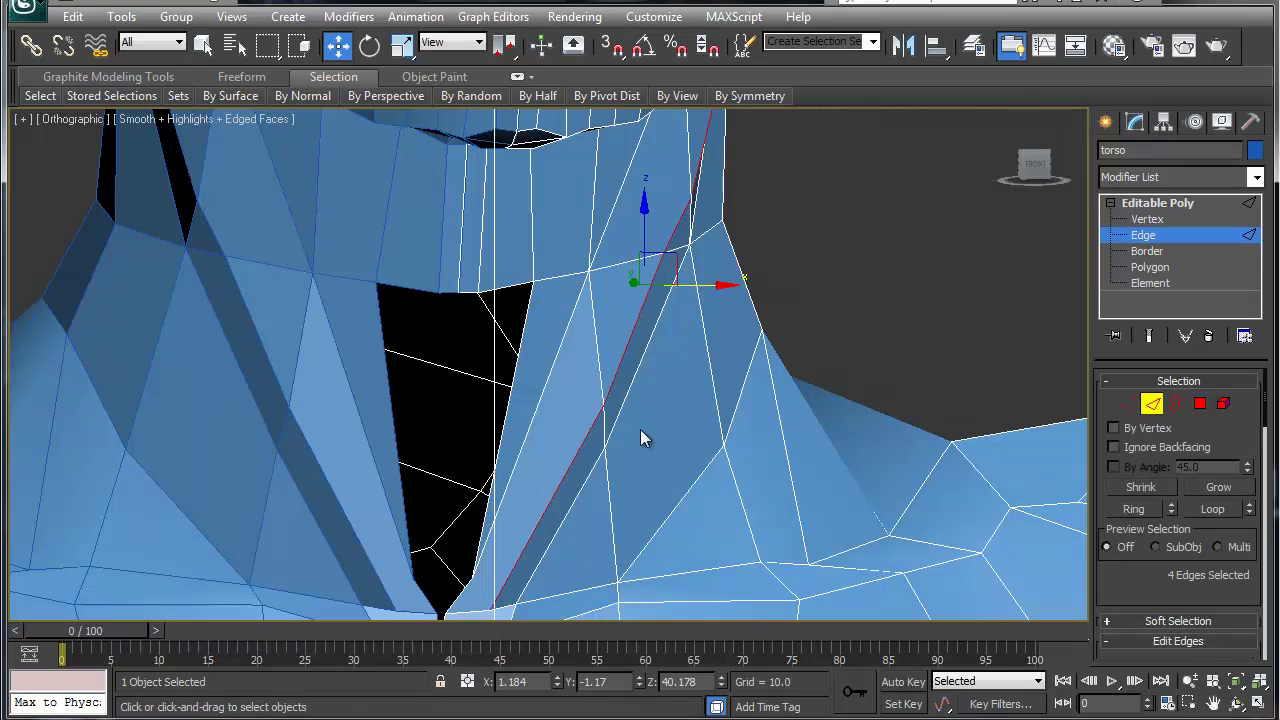
{"action": "right_click", "coordinate": [471, 296]}
{"action": "left_click", "coordinate": [1110, 580]}
{"action": "left_click_drag", "start_coordinate": [1118, 573], "coordinate": [1118, 462]}
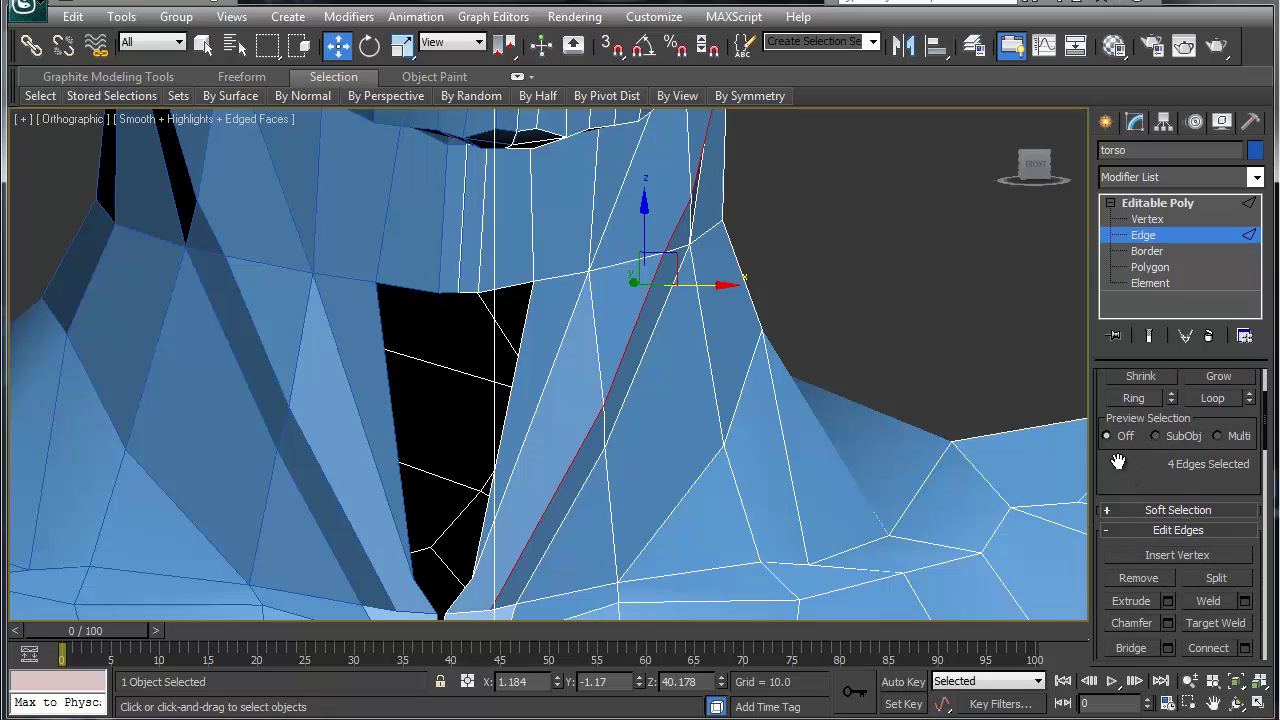
{"action": "left_click", "coordinate": [1132, 648]}
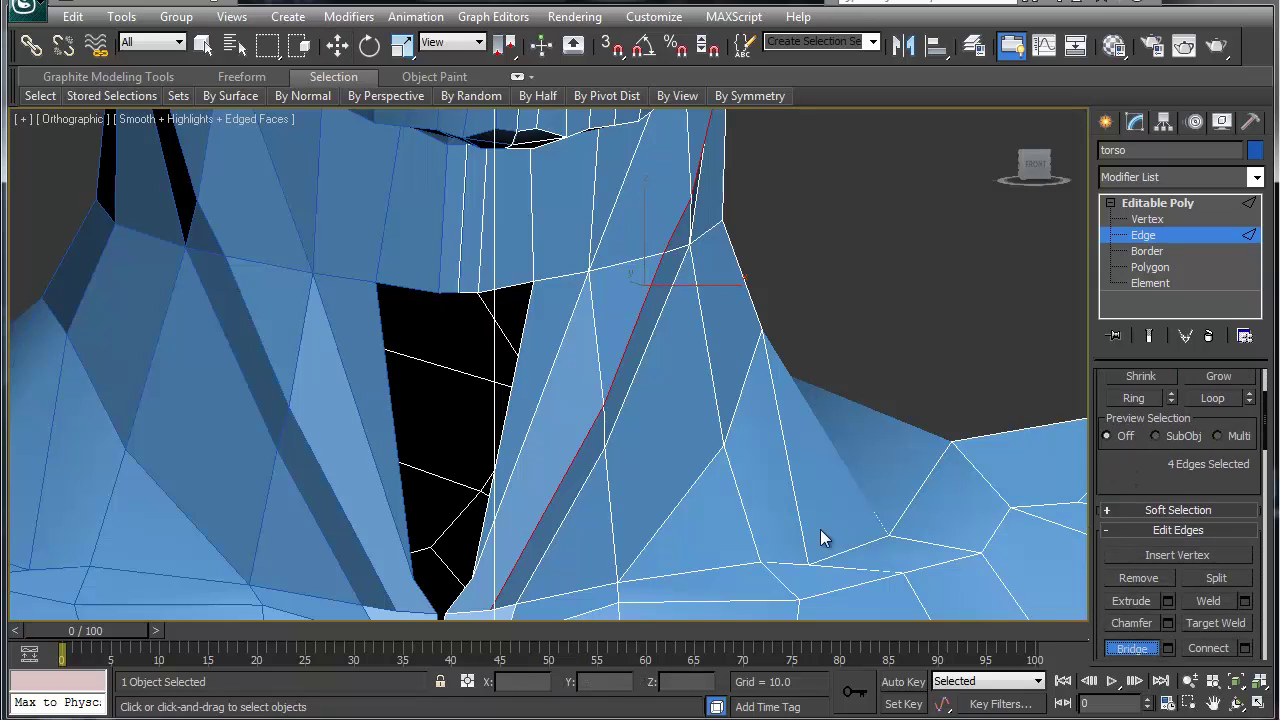
{"action": "left_click", "coordinate": [471, 291]}
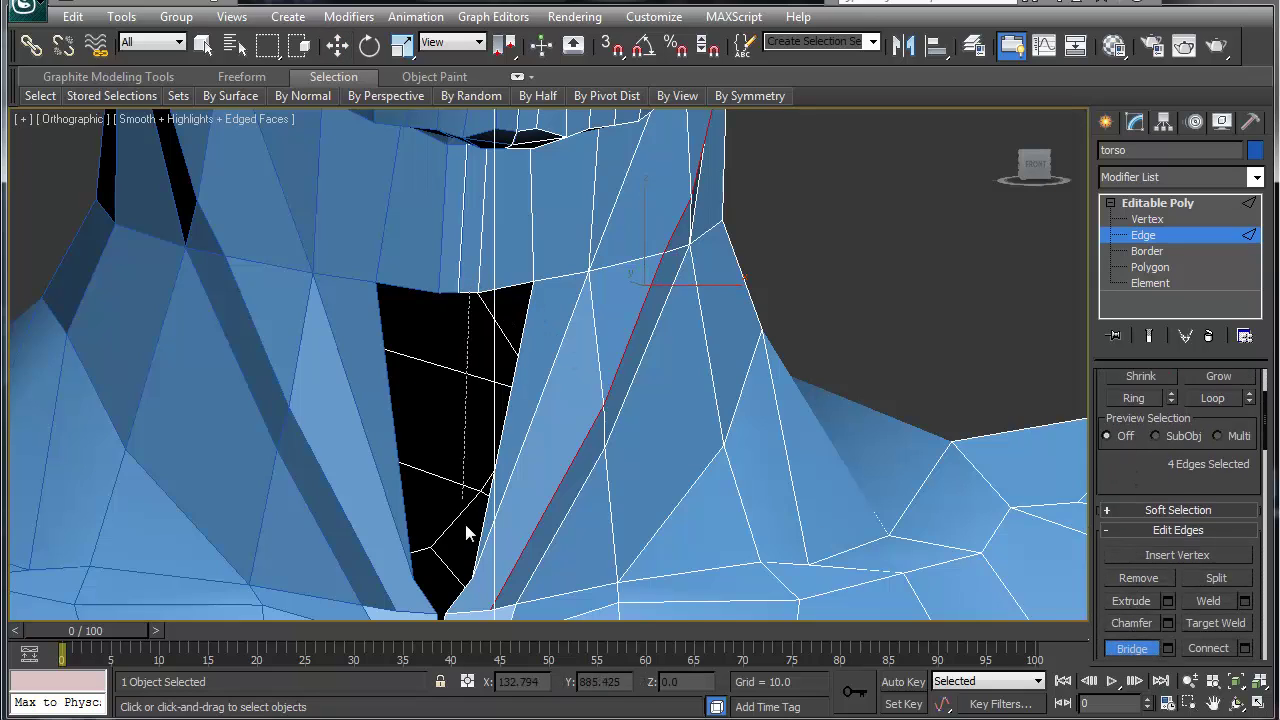
{"action": "left_click", "coordinate": [455, 590]}
{"action": "middle_click_drag", "start_coordinate": [509, 518], "coordinate": [437, 488], "text": "alt"}
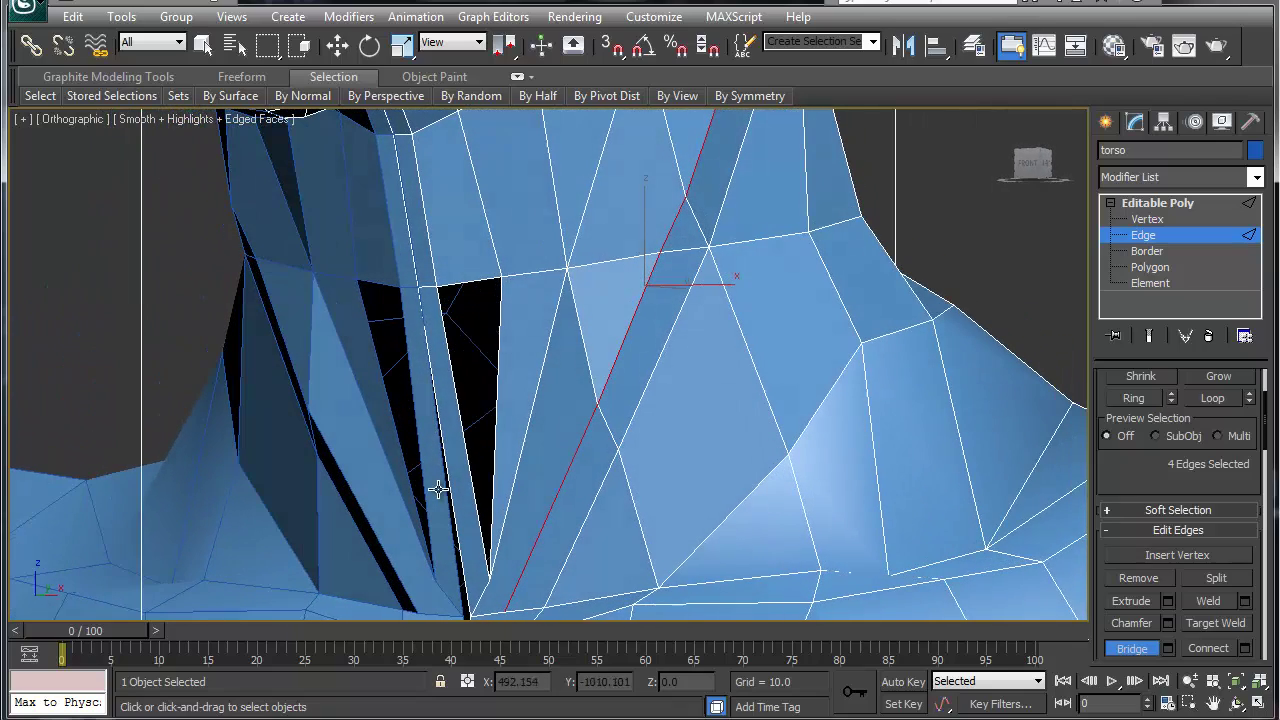
Step: Delete the outer border edge of the front neck gap together with its adjoining polygon
{"action": "key", "text": "w"}
{"action": "left_click", "coordinate": [496, 383]}
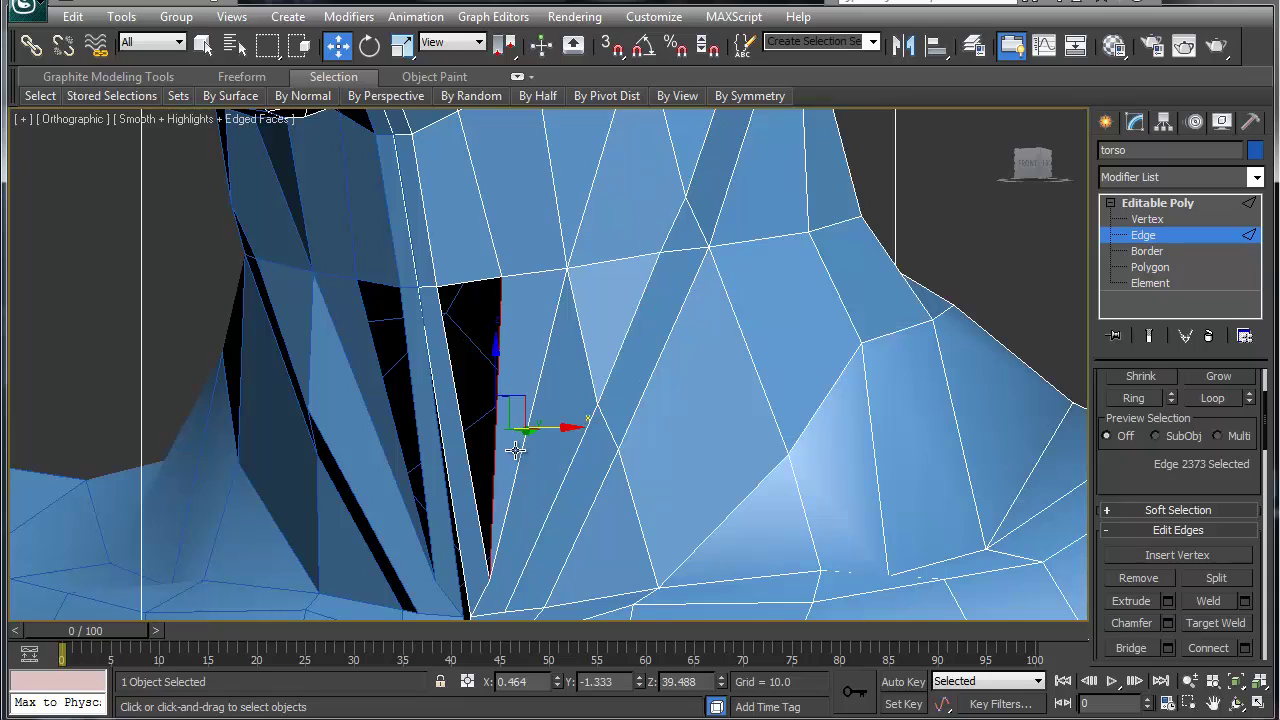
{"action": "key", "text": "Delete"}
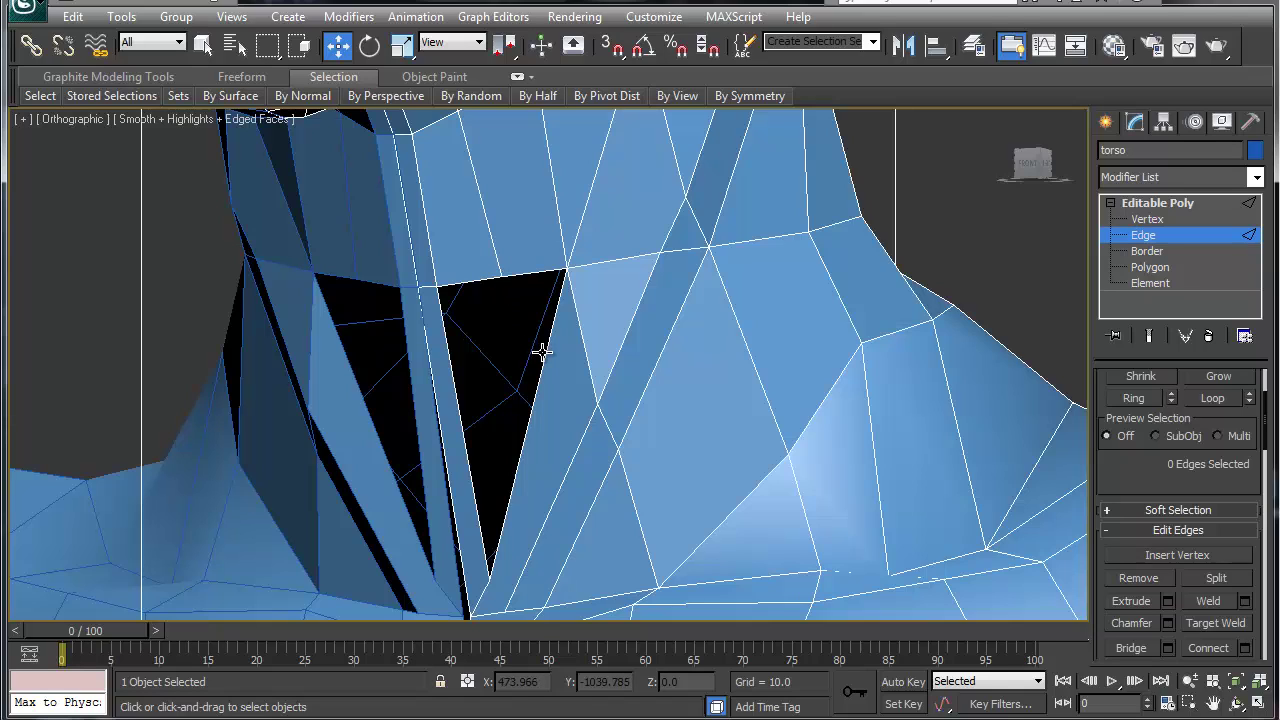
Step: Bridge the outer side edge of the front neck gap to the gap's upper edge to close the hole
{"action": "left_click", "coordinate": [543, 353]}
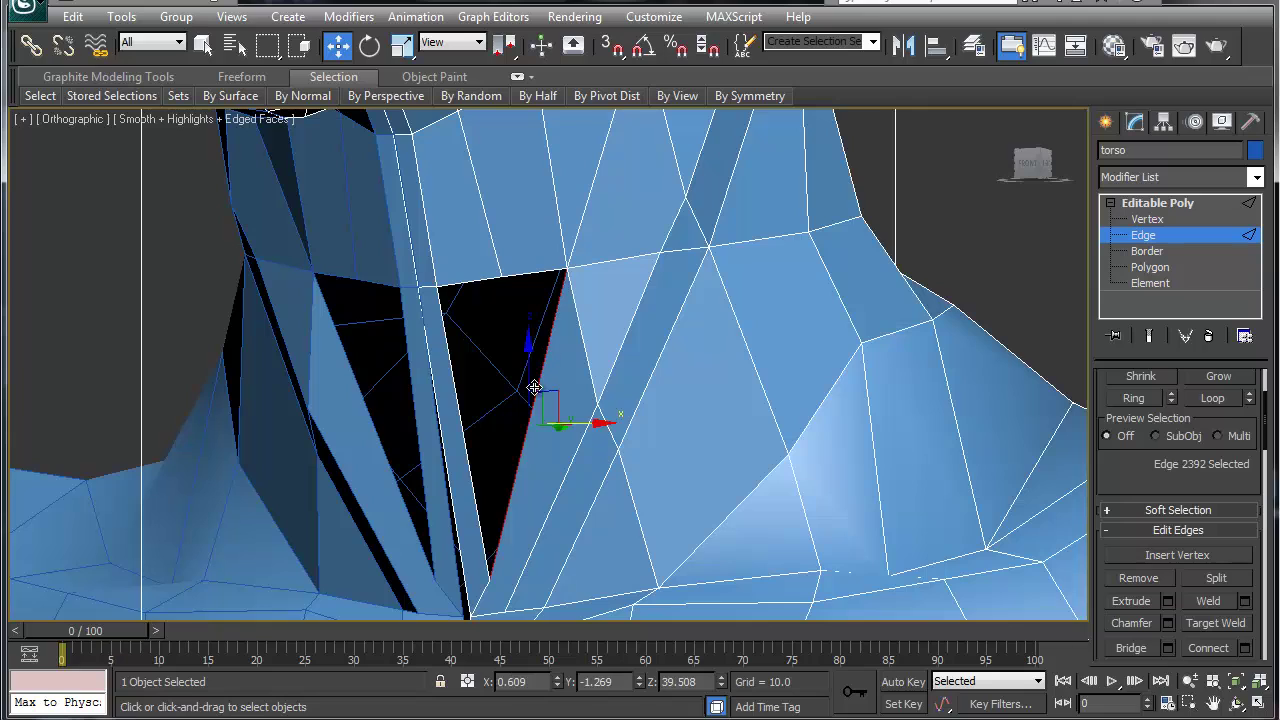
{"action": "right_click", "coordinate": [530, 382]}
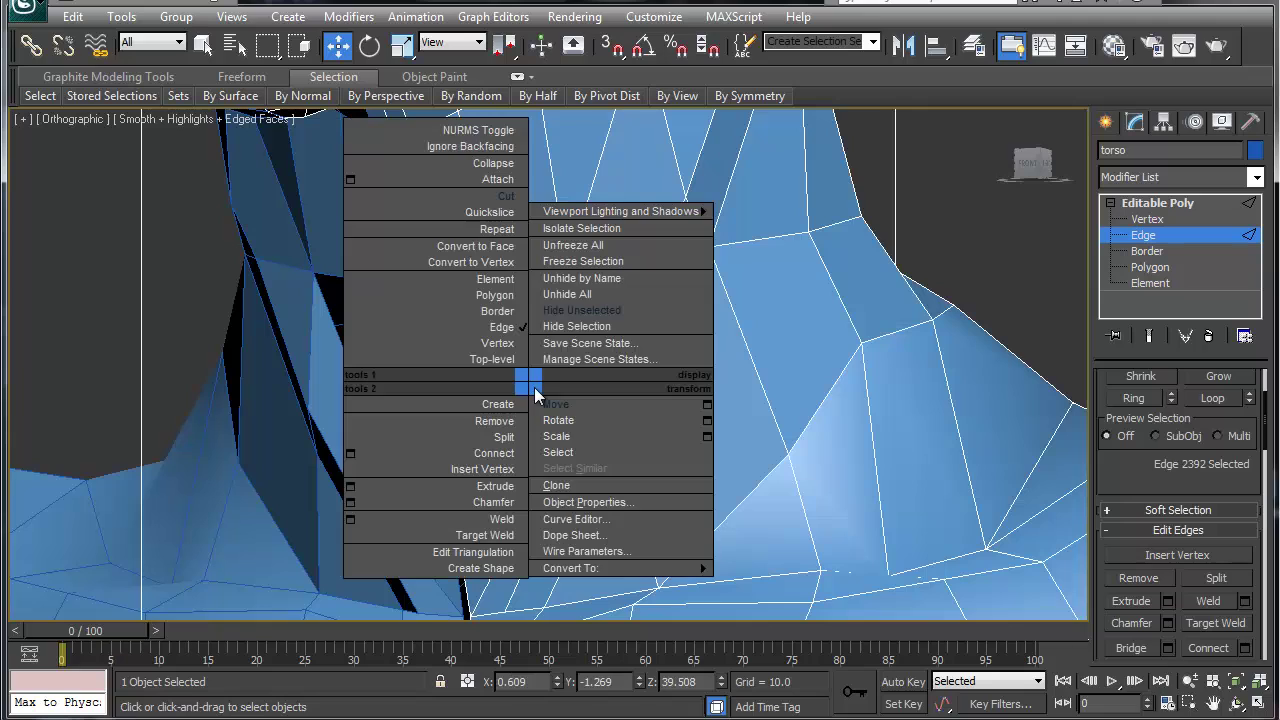
{"action": "left_click", "coordinate": [1123, 488]}
{"action": "left_click", "coordinate": [1131, 648]}
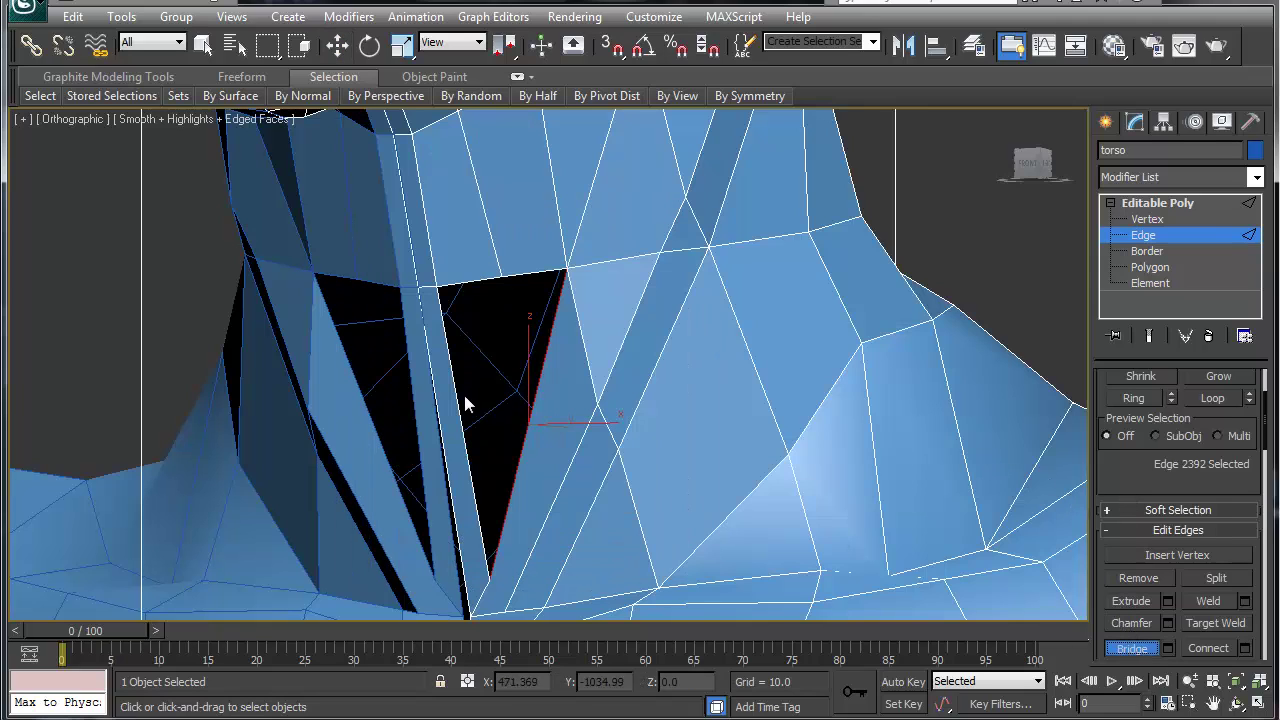
{"action": "left_click", "coordinate": [524, 277]}
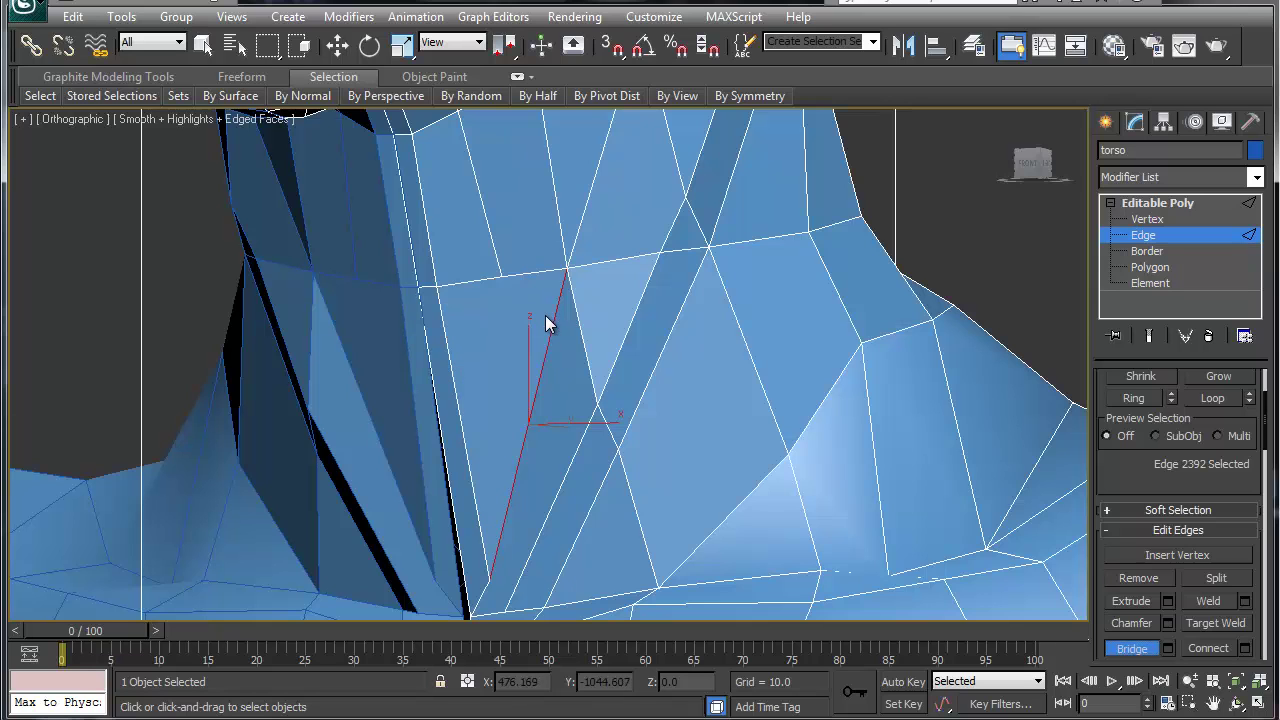
Step: Examine the rebuilt neck, jaw, torso and hips from several sides for edges that end abruptly
{"action": "middle_click_drag", "start_coordinate": [546, 318], "coordinate": [506, 401]}
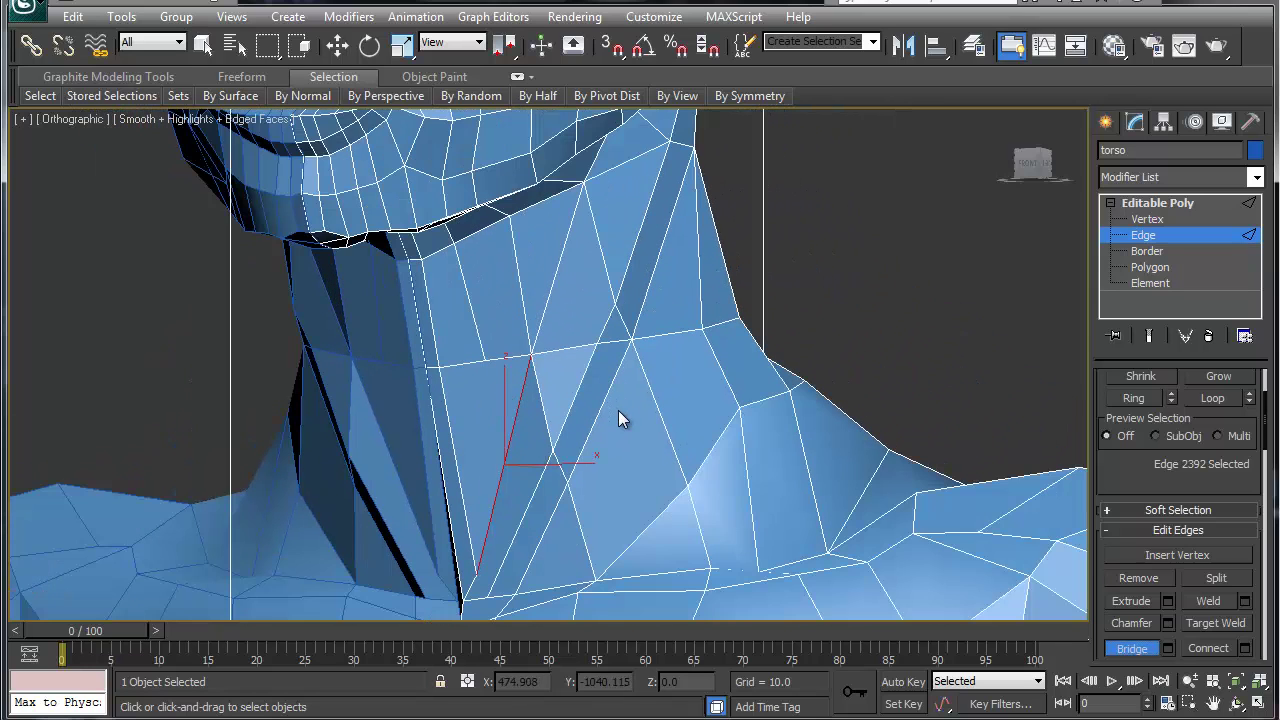
{"action": "middle_click_drag", "start_coordinate": [618, 410], "coordinate": [655, 447]}
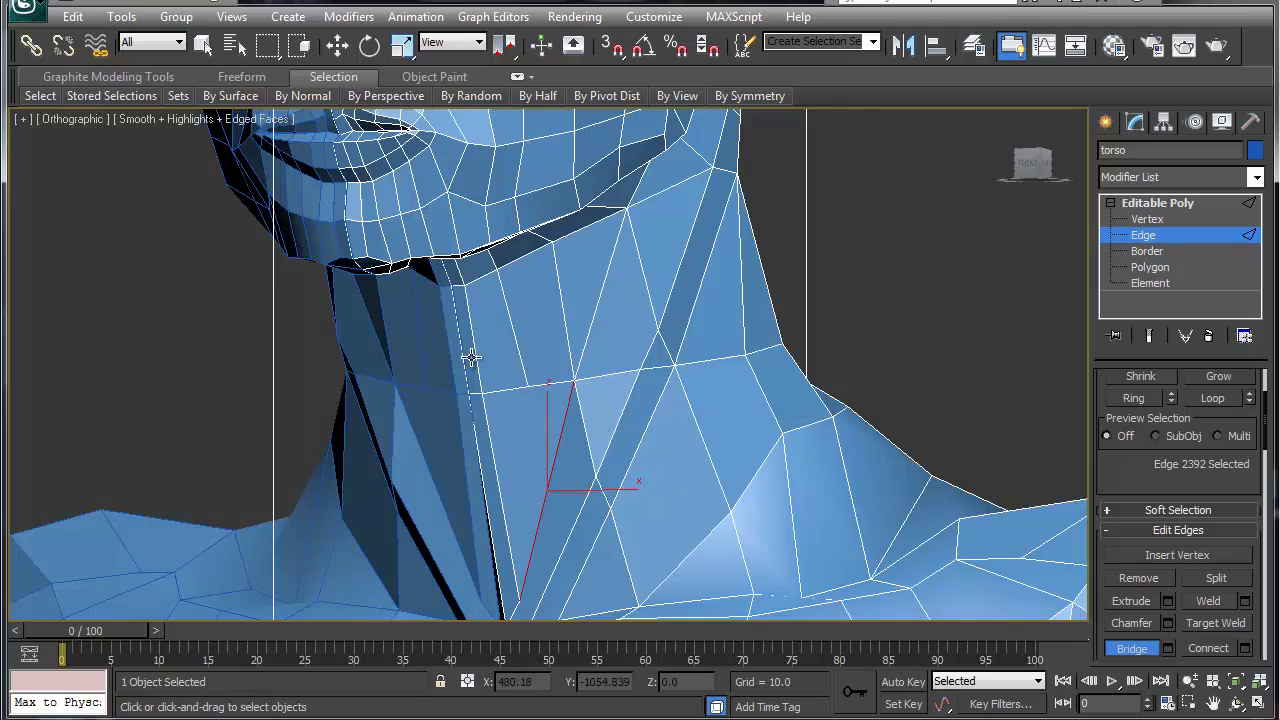
{"action": "scroll", "coordinate": [471, 357], "scroll_direction": "down", "scroll_amount": 6}
{"action": "scroll", "coordinate": [470, 359], "scroll_direction": "up", "scroll_amount": 4}
{"action": "middle_click_drag", "start_coordinate": [490, 366], "coordinate": [453, 298], "text": "alt"}
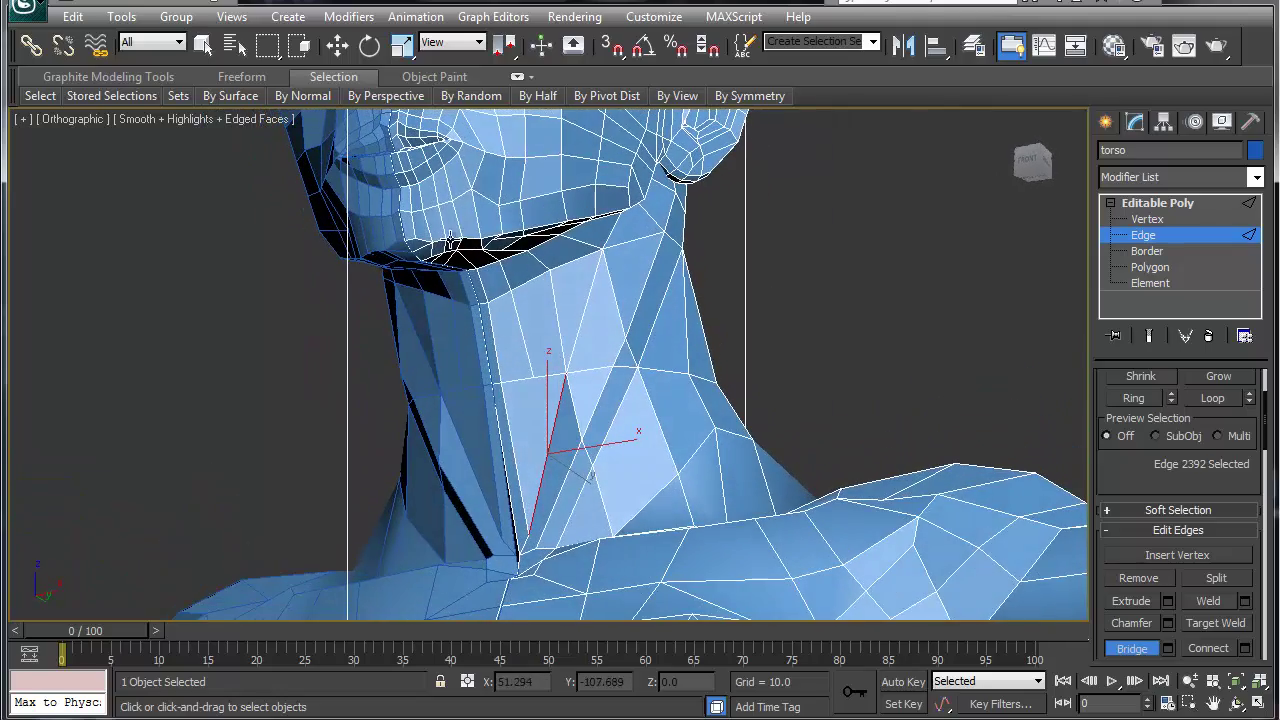
{"action": "scroll", "coordinate": [470, 246], "scroll_direction": "down", "scroll_amount": 3}
{"action": "scroll", "coordinate": [500, 290], "scroll_direction": "up", "scroll_amount": 3}
{"action": "middle_click_drag", "start_coordinate": [628, 360], "coordinate": [472, 430], "text": "alt"}
{"action": "middle_click_drag", "start_coordinate": [490, 428], "coordinate": [490, 502], "text": "alt"}
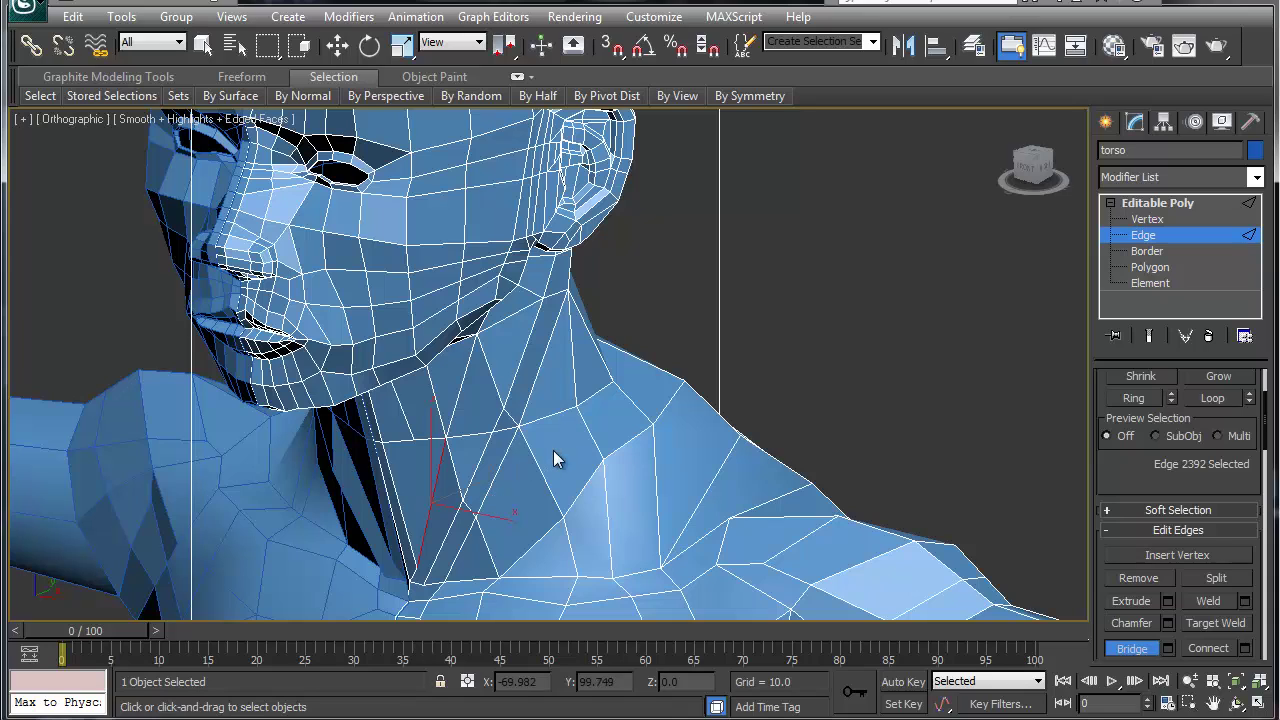
{"action": "scroll", "coordinate": [526, 500], "scroll_direction": "down", "scroll_amount": 4}
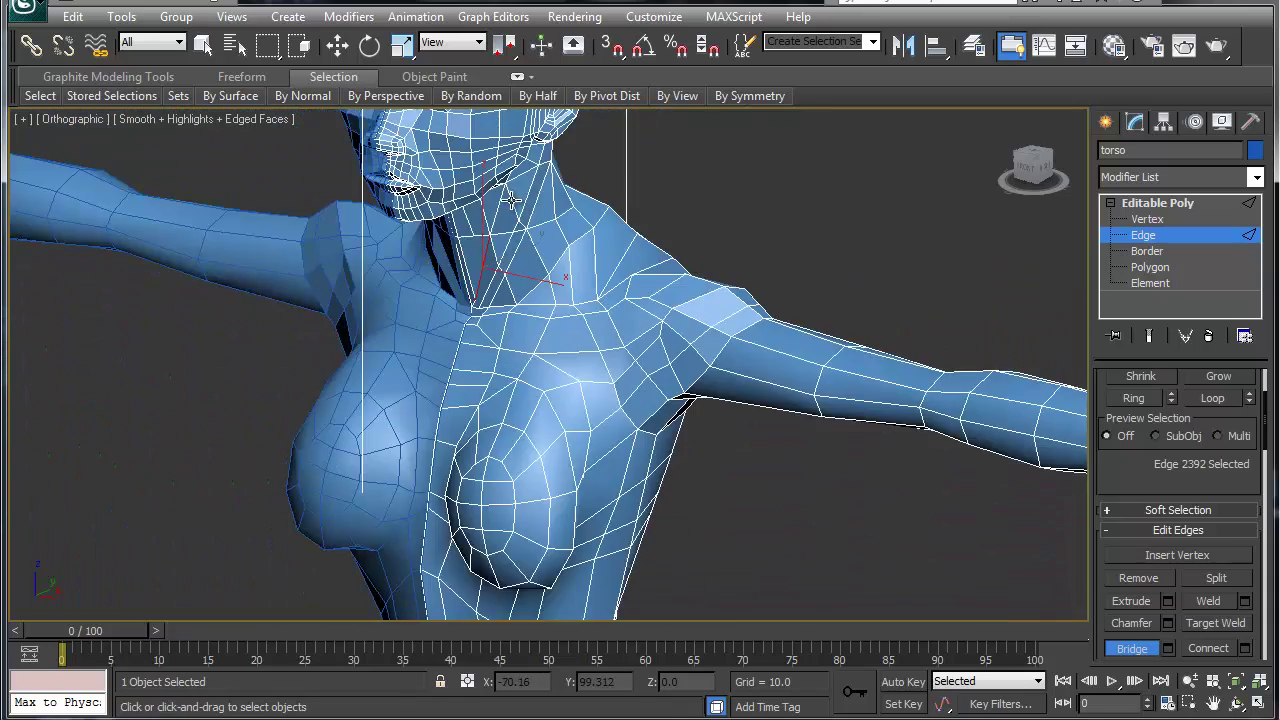
{"action": "scroll", "coordinate": [576, 435], "scroll_direction": "down", "scroll_amount": 3}
{"action": "scroll", "coordinate": [571, 443], "scroll_direction": "up", "scroll_amount": 5}
{"action": "middle_click_drag", "start_coordinate": [560, 508], "coordinate": [520, 113]}
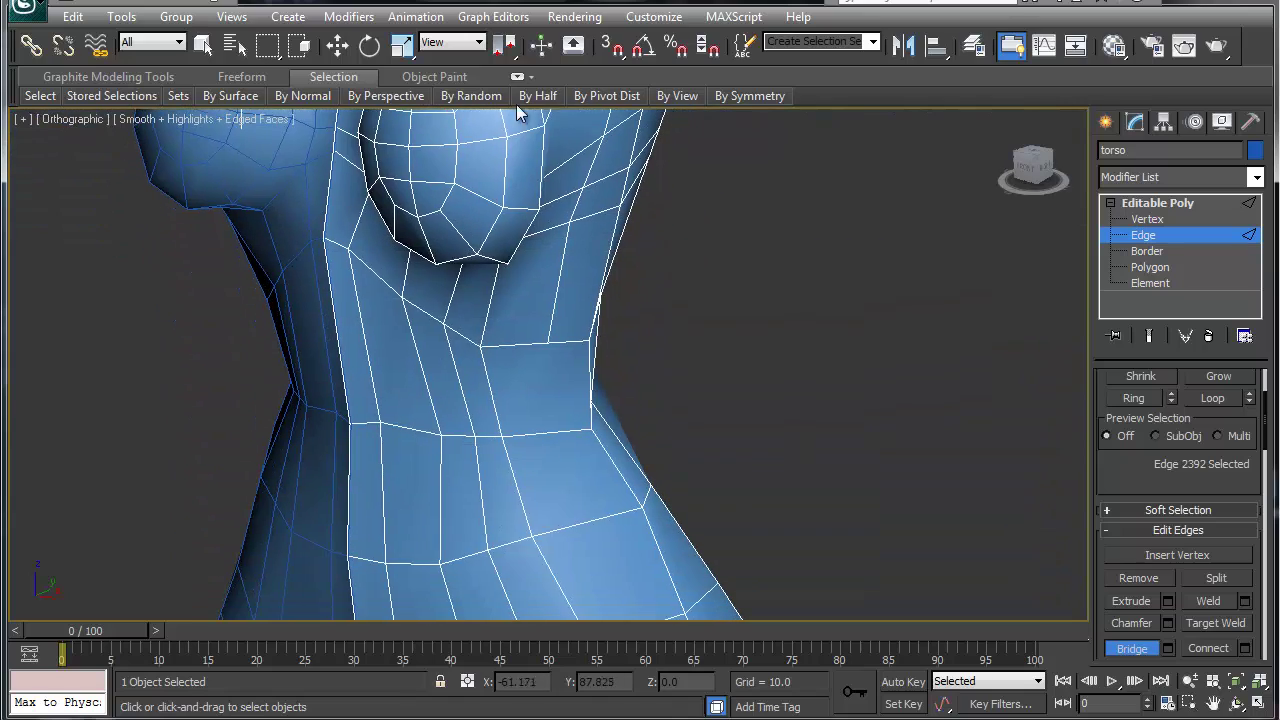
{"action": "middle_click_drag", "start_coordinate": [561, 397], "coordinate": [490, 289]}
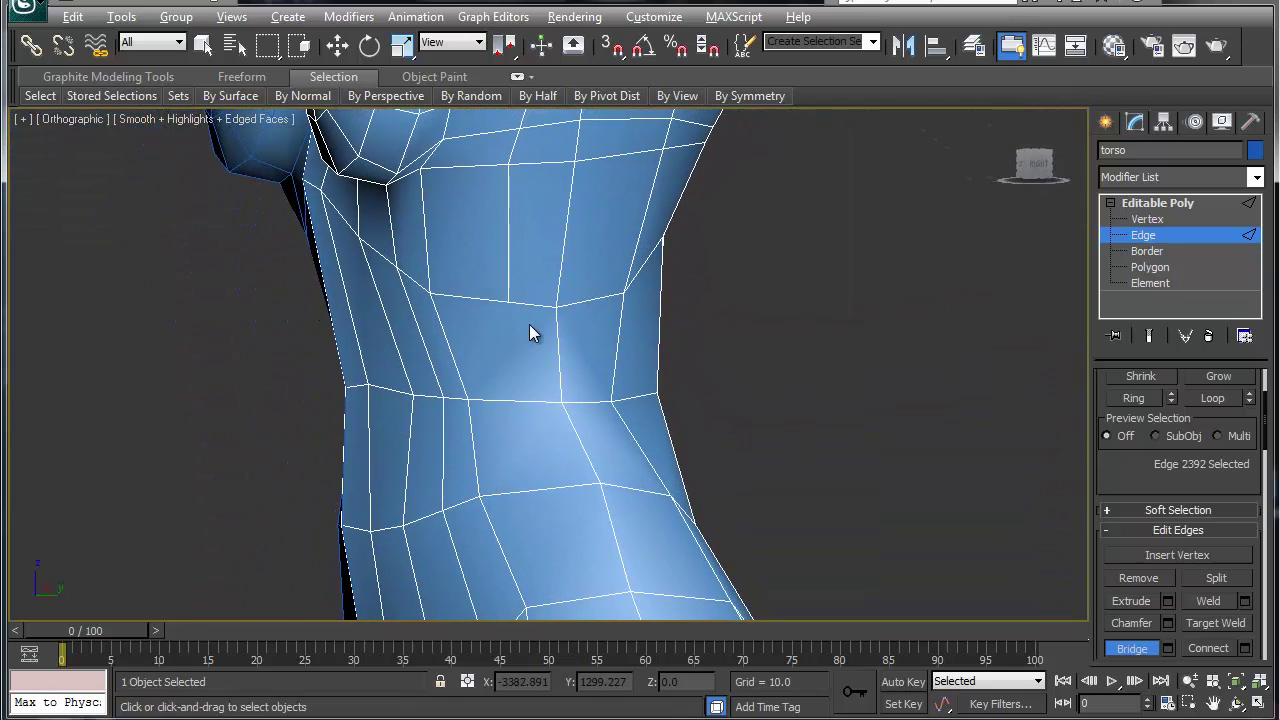
{"action": "scroll", "coordinate": [494, 325], "scroll_direction": "down", "scroll_amount": 6}
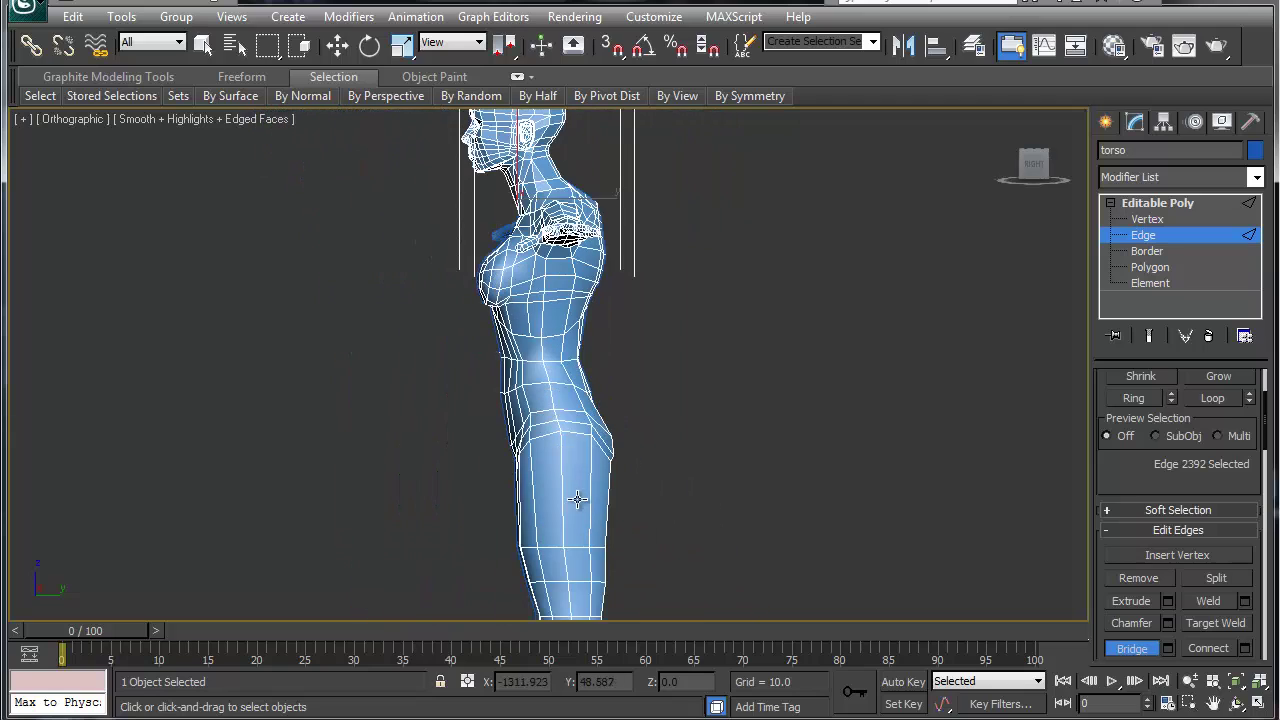
Step: Cut new edges from the dead-end vertex above the waist down across the waist loop to the next hip loop
{"action": "scroll", "coordinate": [528, 434], "scroll_direction": "up", "scroll_amount": 8}
{"action": "middle_click_drag", "start_coordinate": [415, 397], "coordinate": [513, 308], "text": "alt"}
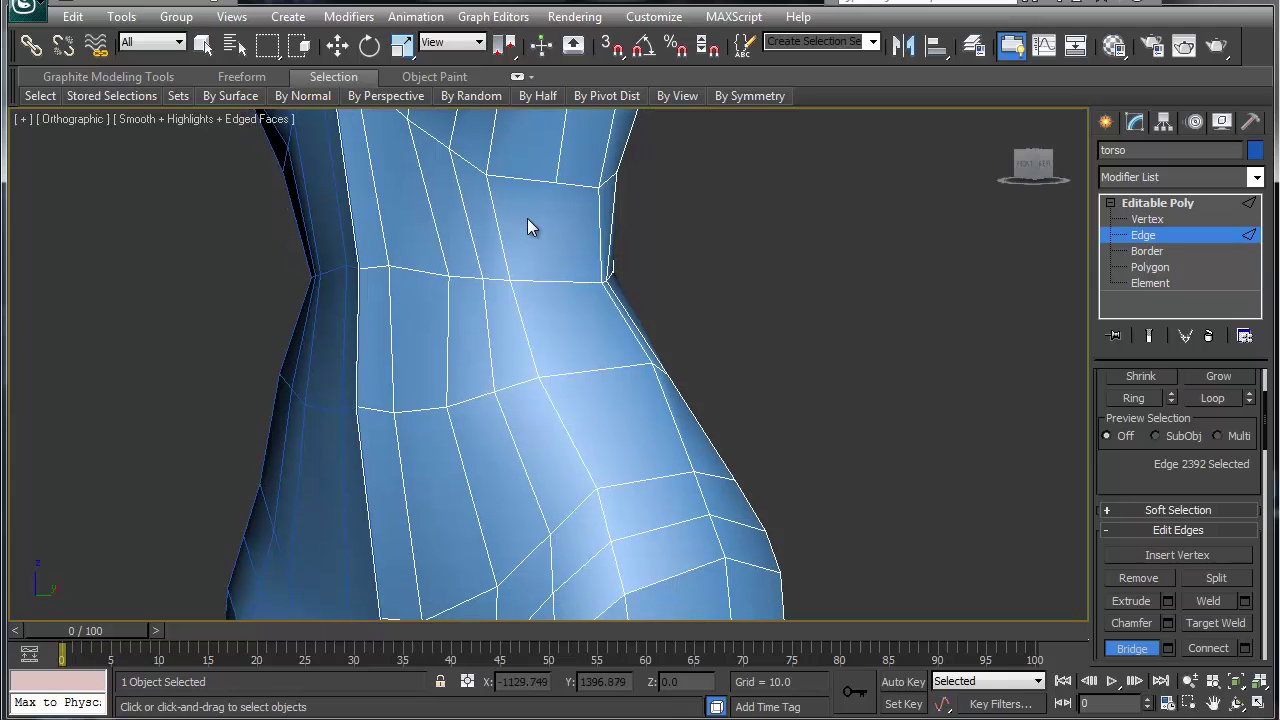
{"action": "key", "text": "w"}
{"action": "right_click", "coordinate": [530, 208]}
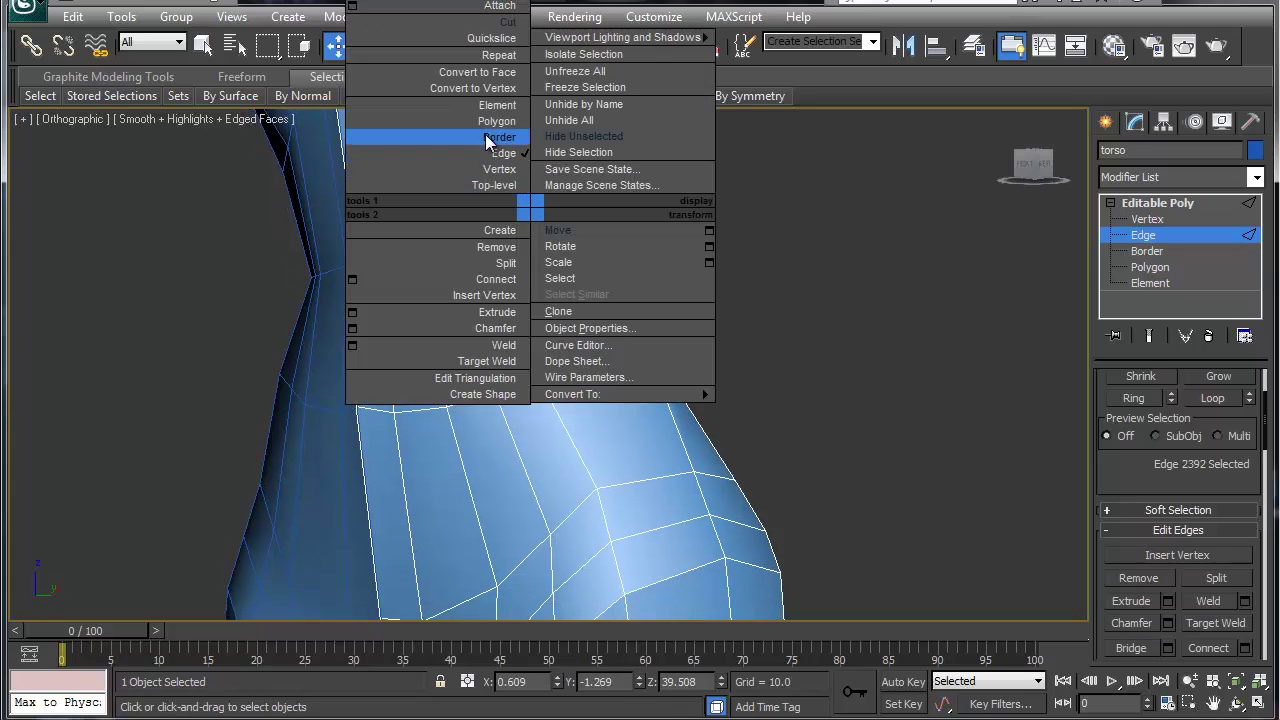
{"action": "left_click", "coordinate": [488, 22]}
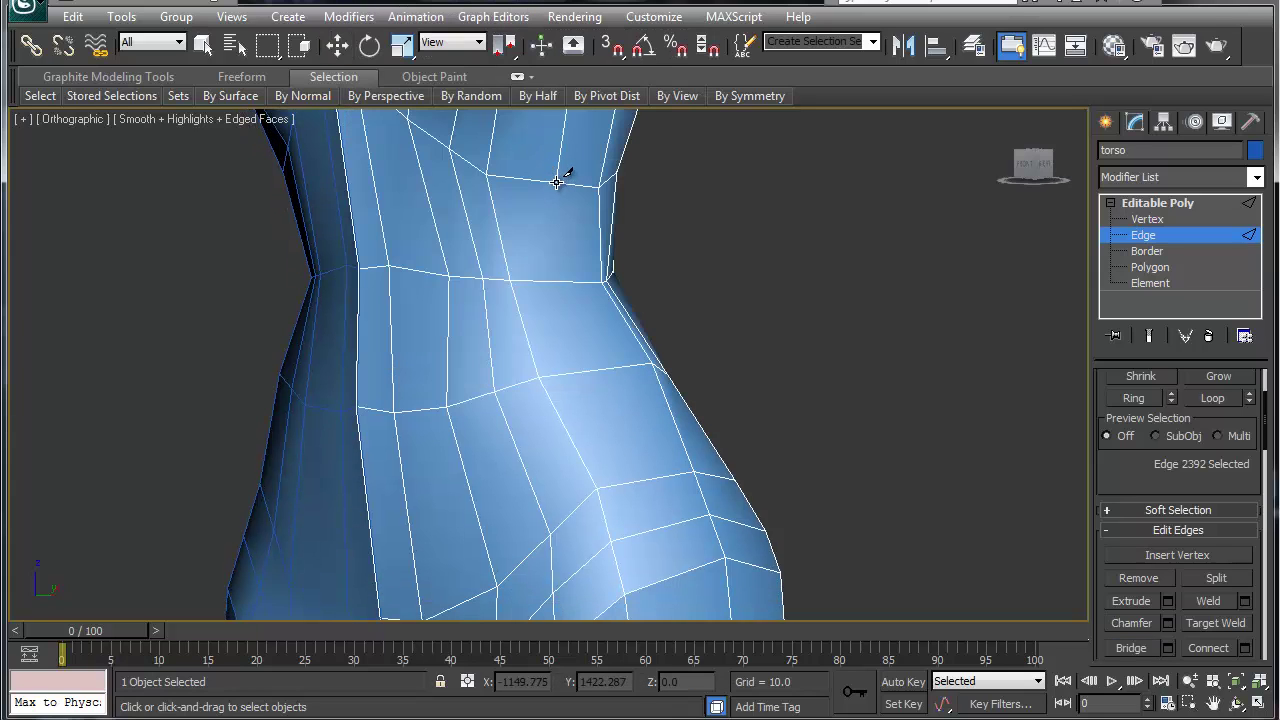
{"action": "left_click", "coordinate": [559, 258]}
{"action": "left_click", "coordinate": [566, 288], "text": "ctrl"}
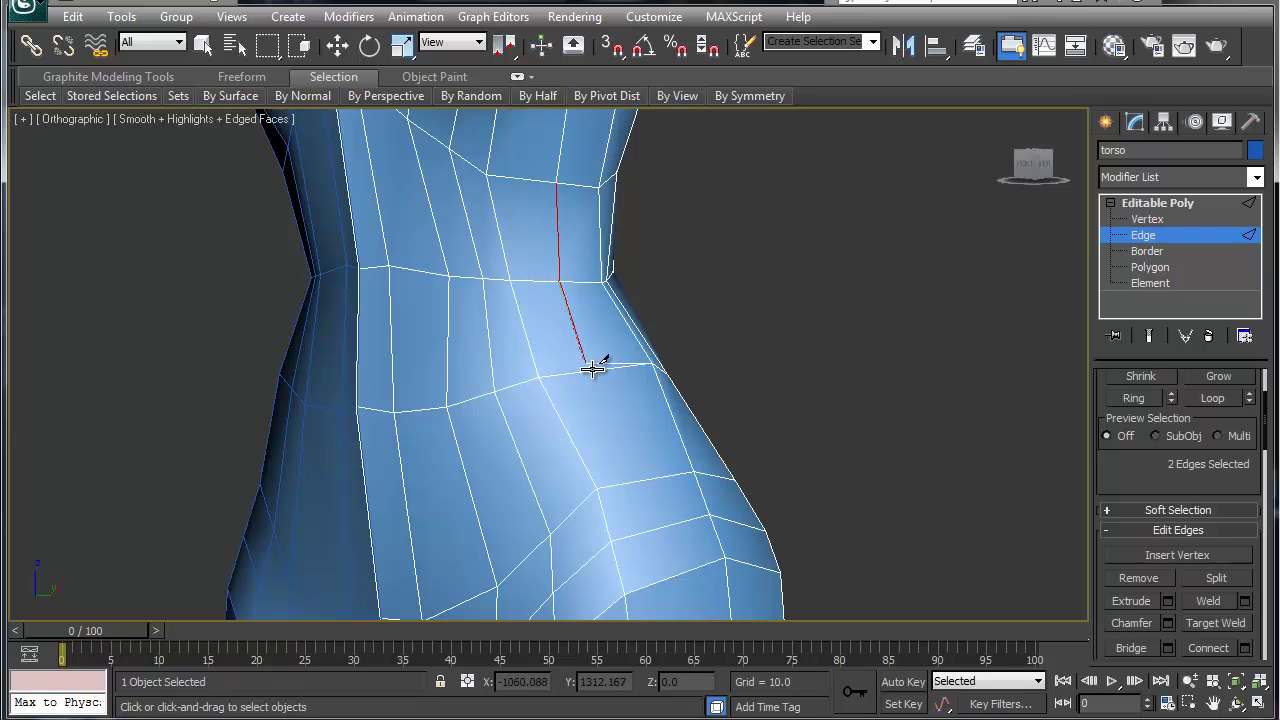
Step: Try to extend the waist cut down the side of the hip and into the thigh
{"action": "left_click", "coordinate": [640, 468], "text": "ctrl"}
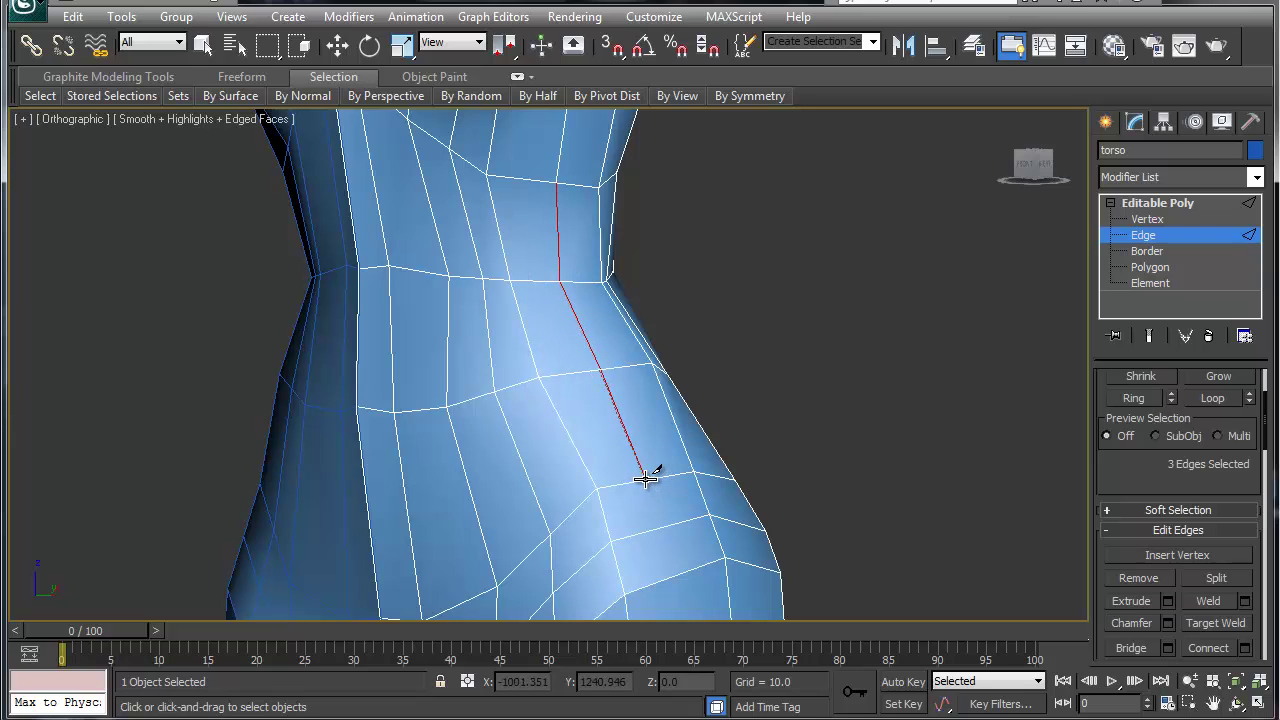
{"action": "left_click", "coordinate": [670, 556], "text": "ctrl"}
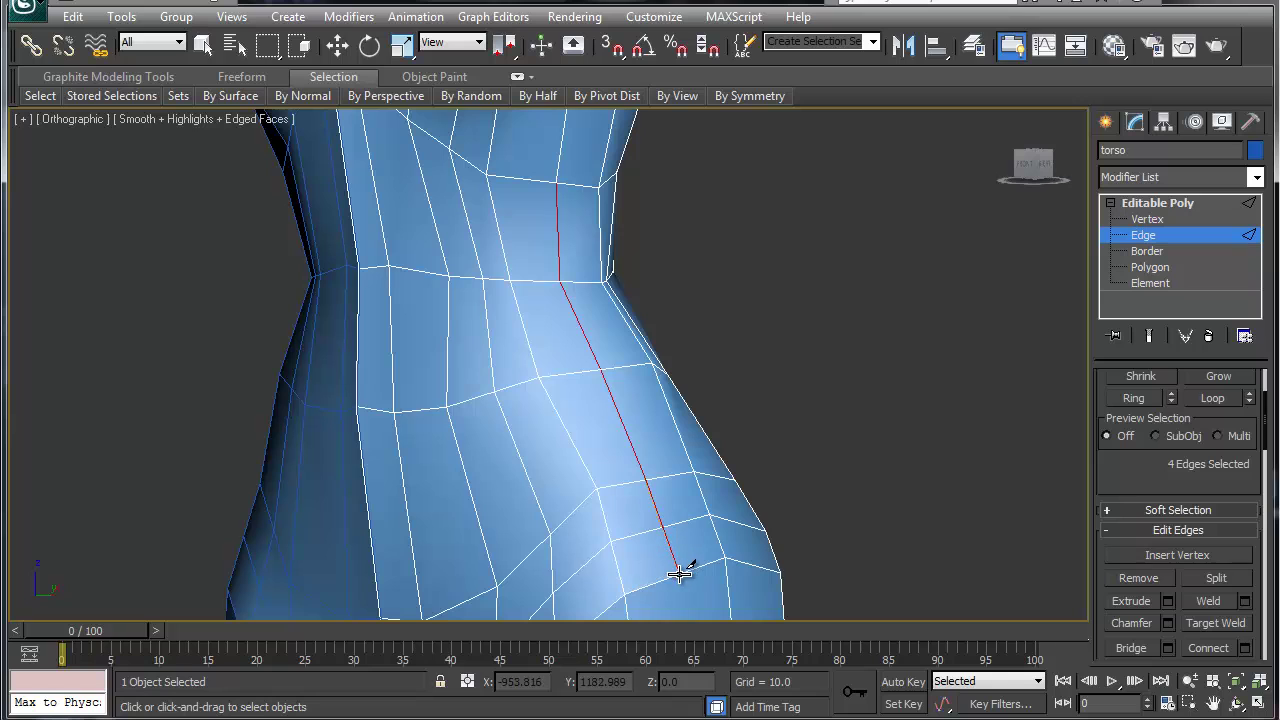
{"action": "scroll", "coordinate": [571, 488], "scroll_direction": "down", "scroll_amount": 4}
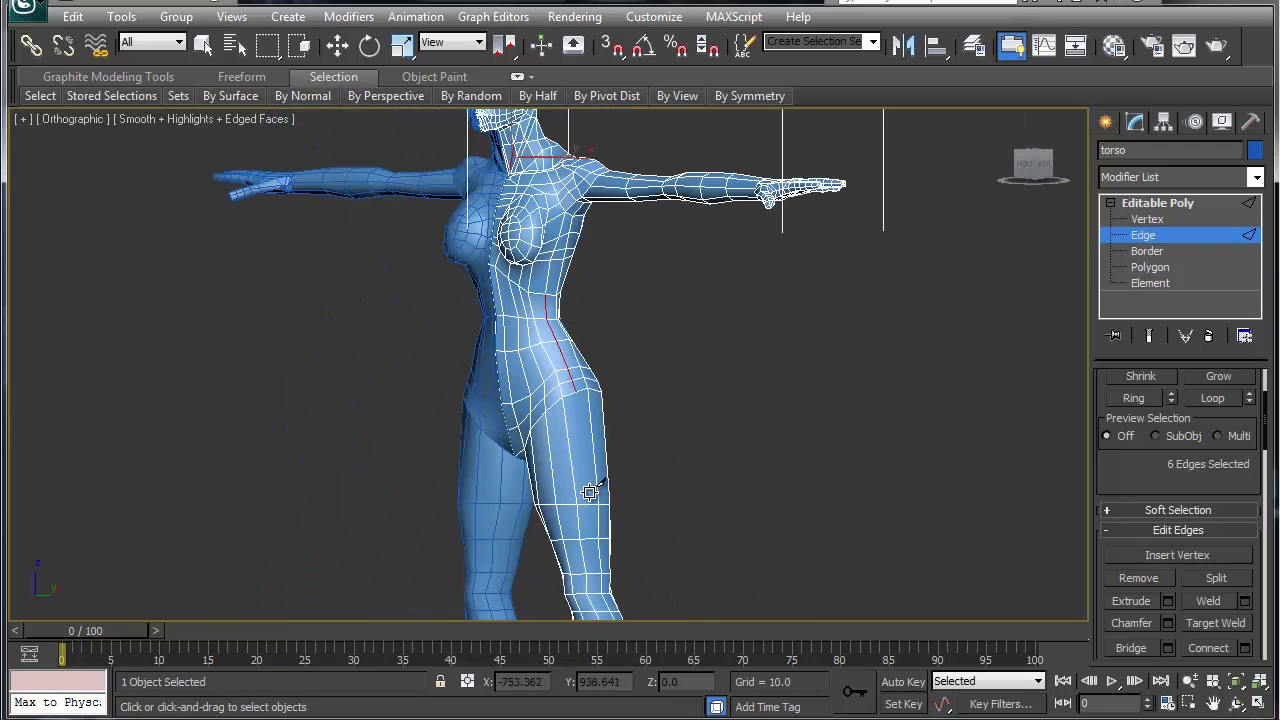
{"action": "scroll", "coordinate": [590, 494], "scroll_direction": "down", "scroll_amount": 2}
{"action": "scroll", "coordinate": [566, 423], "scroll_direction": "up", "scroll_amount": 2}
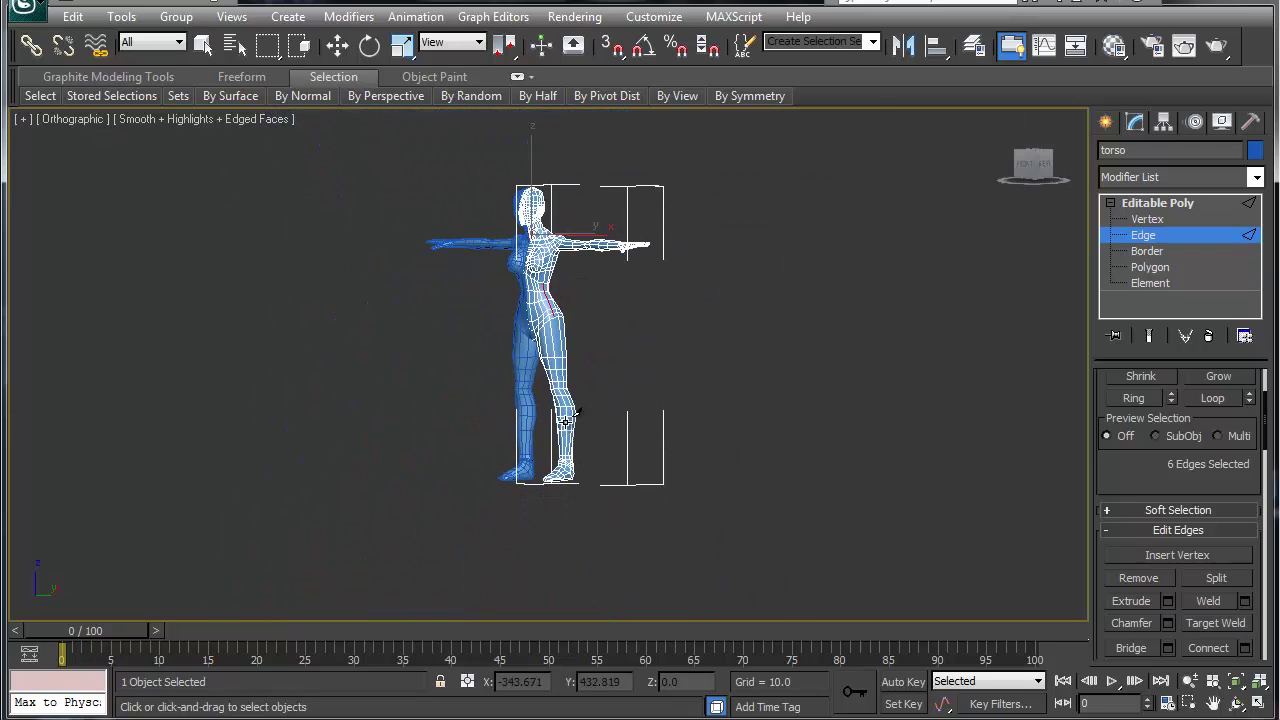
{"action": "scroll", "coordinate": [568, 414], "scroll_direction": "up", "scroll_amount": 5}
{"action": "middle_click_drag", "start_coordinate": [535, 207], "coordinate": [544, 437], "text": "alt"}
{"action": "key", "text": "ctrl+z"}
{"action": "key", "text": "ctrl+z"}
{"action": "key", "text": "ctrl+z"}
Step: Continue the waist cut diagonally forward across the lower abdomen to the centre line, and branch it to the outer hip vertex
{"action": "scroll", "coordinate": [586, 372], "scroll_direction": "up", "scroll_amount": 4}
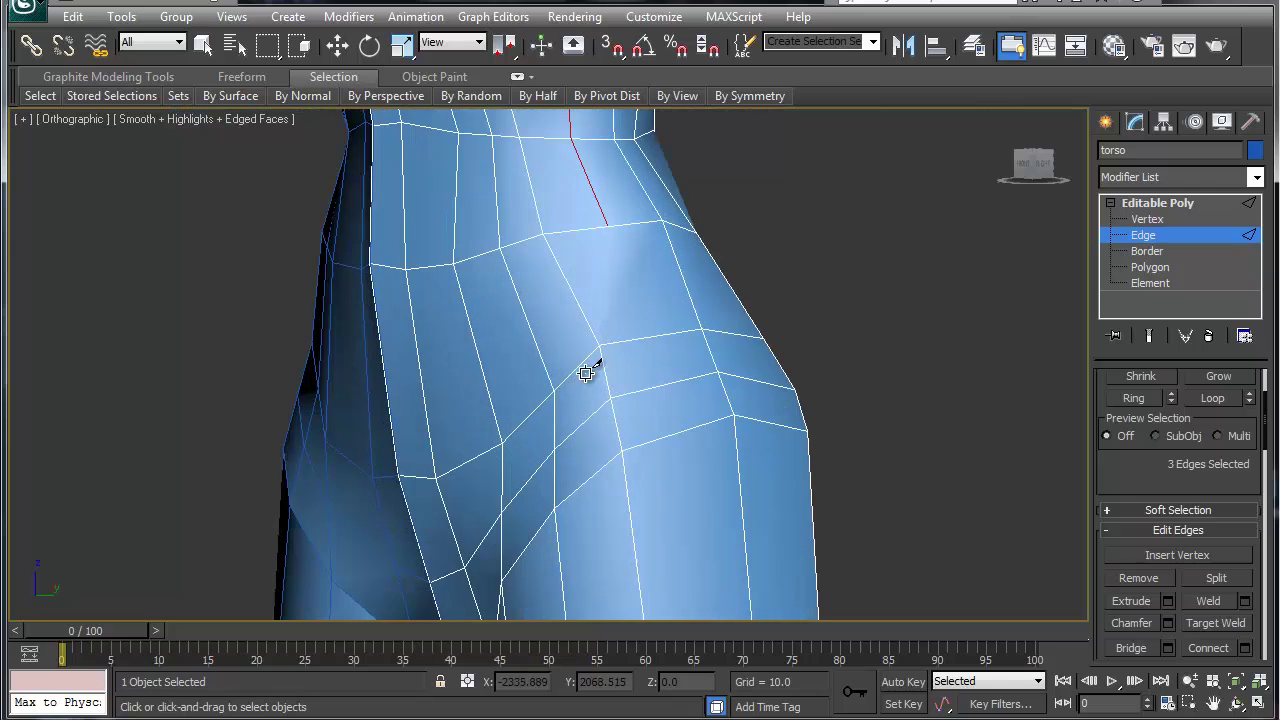
{"action": "scroll", "coordinate": [612, 347], "scroll_direction": "up", "scroll_amount": 1}
{"action": "middle_click_drag", "start_coordinate": [612, 347], "coordinate": [598, 354], "text": "alt"}
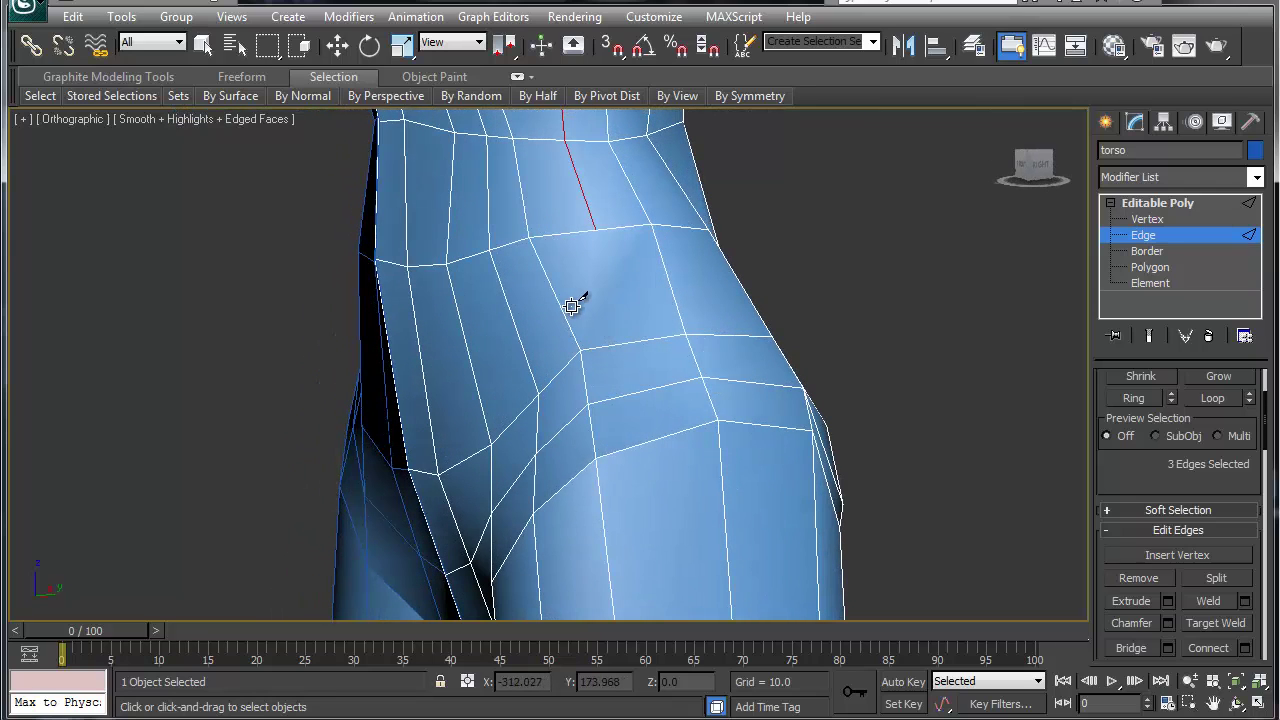
{"action": "left_click", "coordinate": [597, 230]}
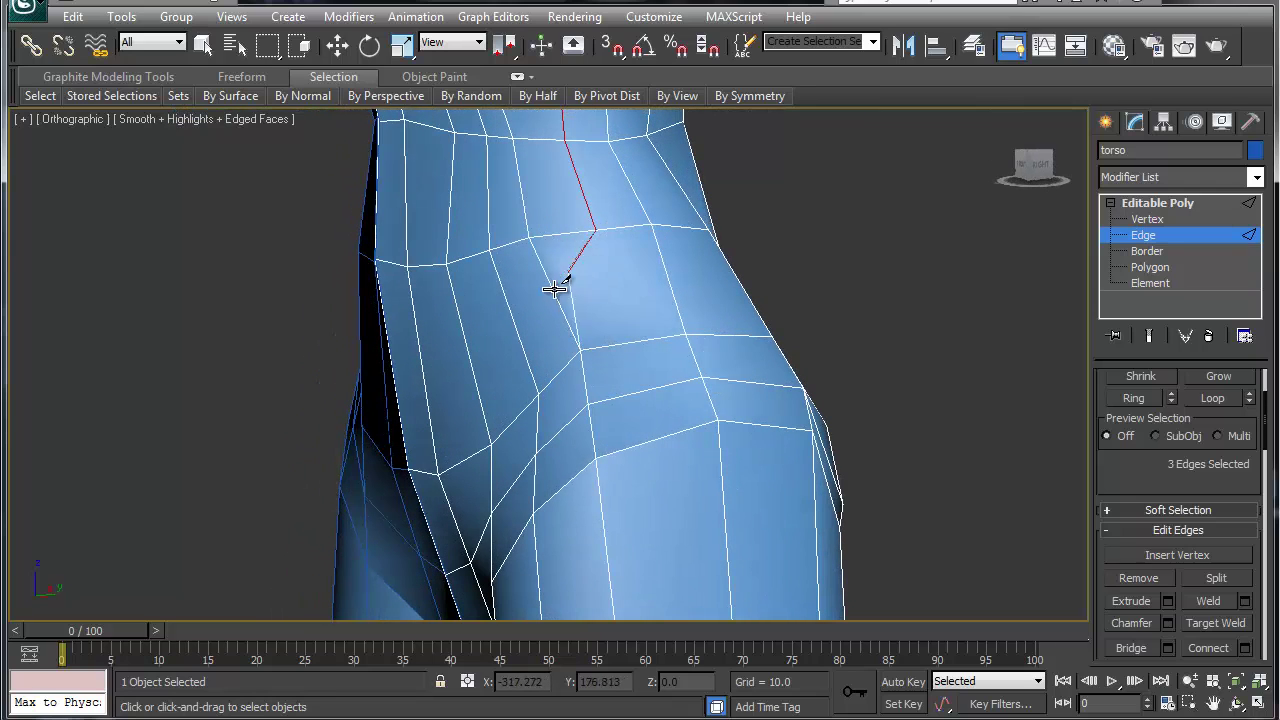
{"action": "left_click", "coordinate": [558, 298]}
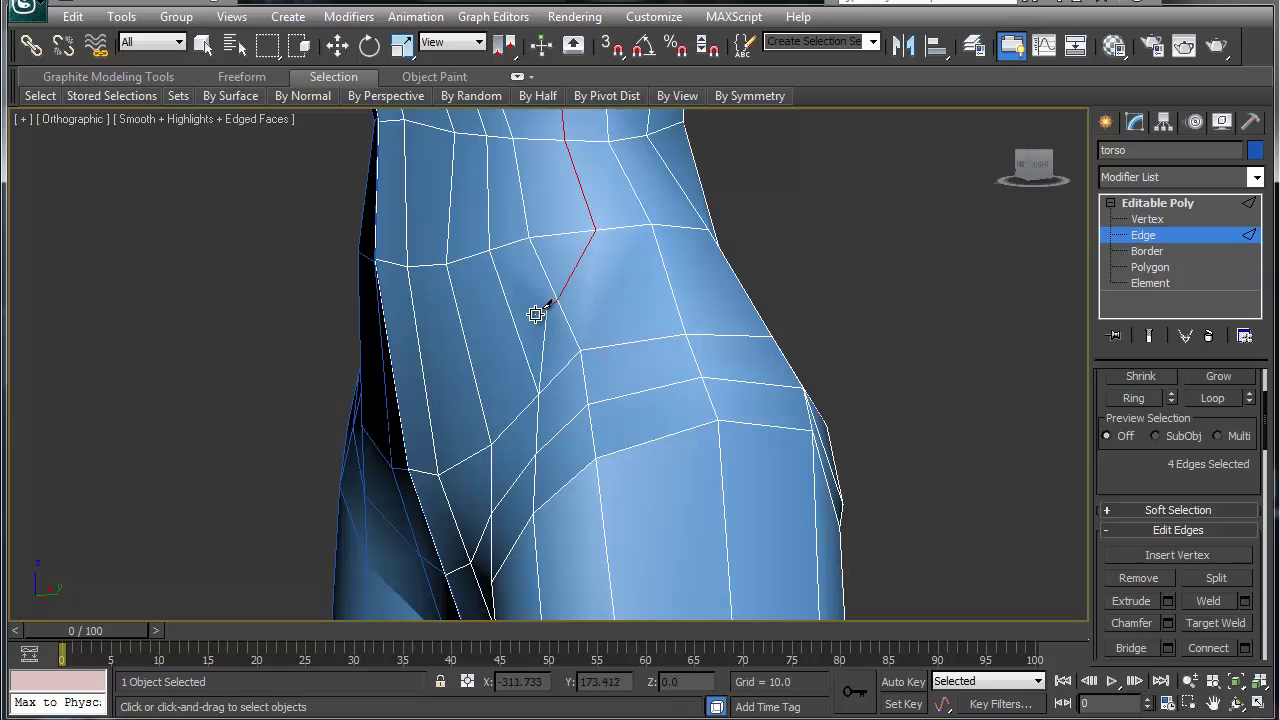
{"action": "left_click", "coordinate": [467, 348]}
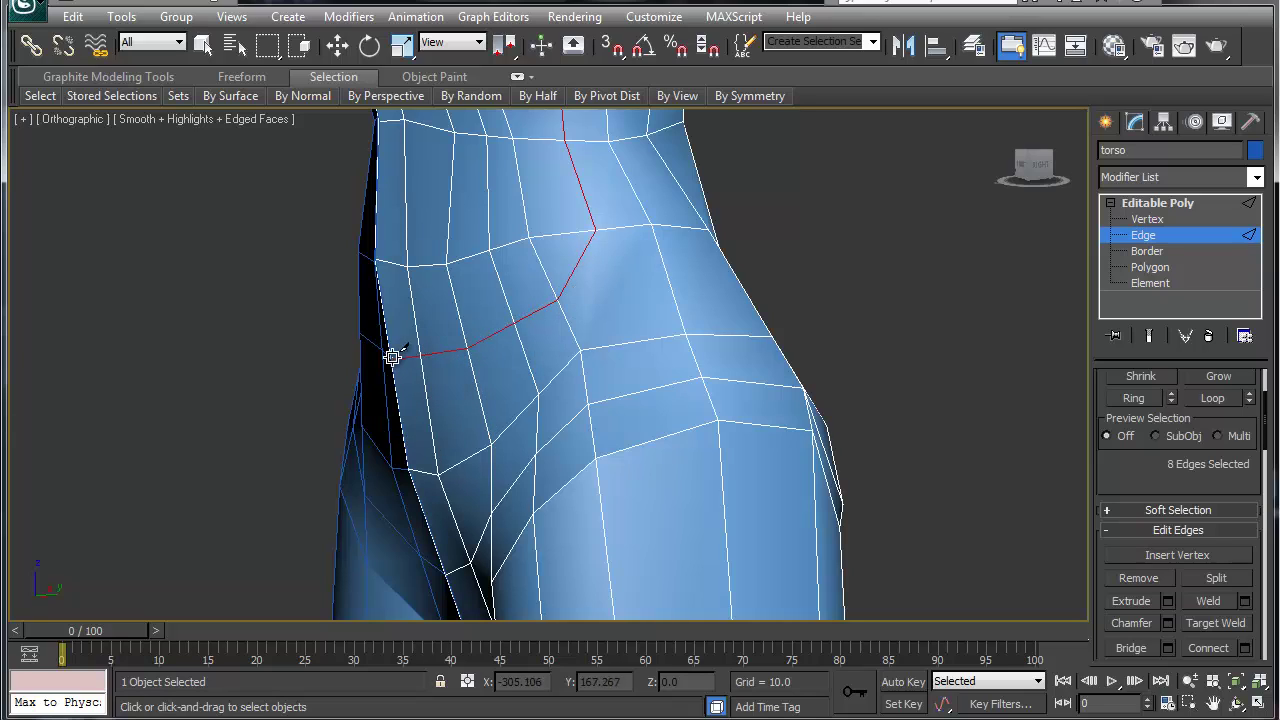
{"action": "left_click", "coordinate": [392, 356]}
{"action": "left_click", "coordinate": [576, 268]}
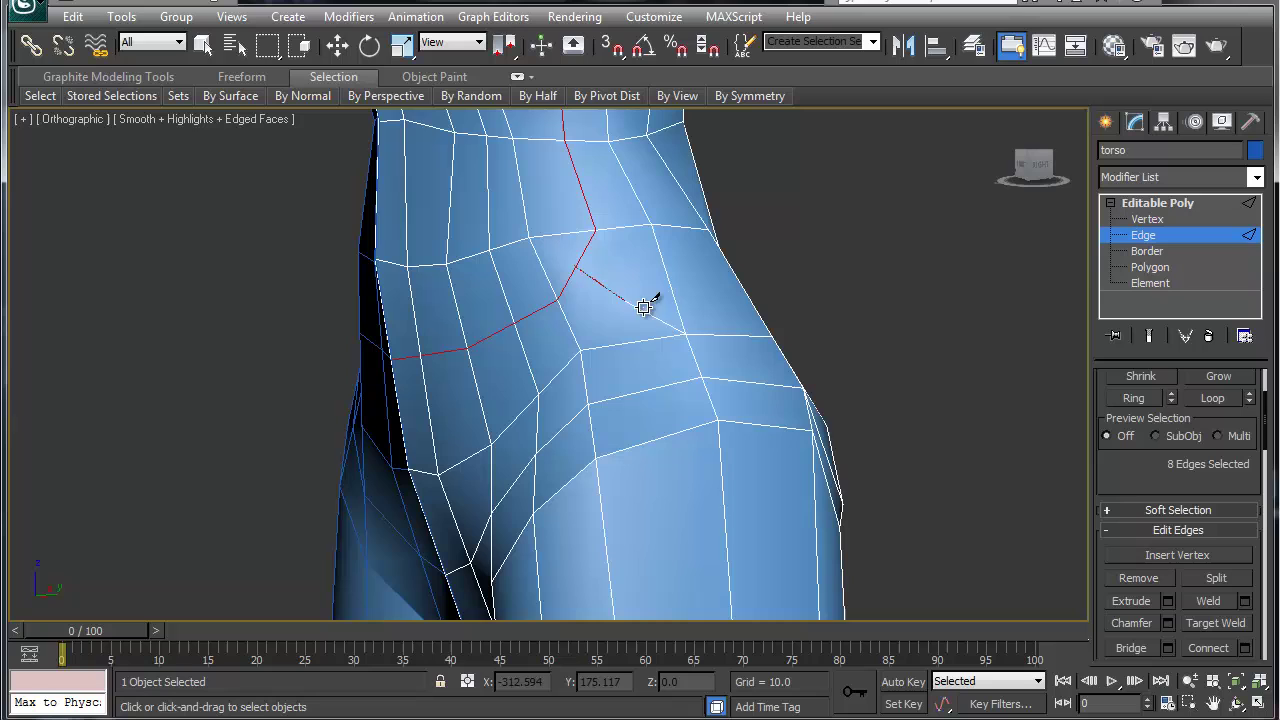
{"action": "left_click", "coordinate": [690, 336]}
Step: Move the branch vertex on the hip backward, down and outward, and shift three abdomen vertices of the new cut forward
{"action": "middle_click_drag", "start_coordinate": [594, 266], "coordinate": [543, 277], "text": "alt"}
{"action": "key", "text": "1"}
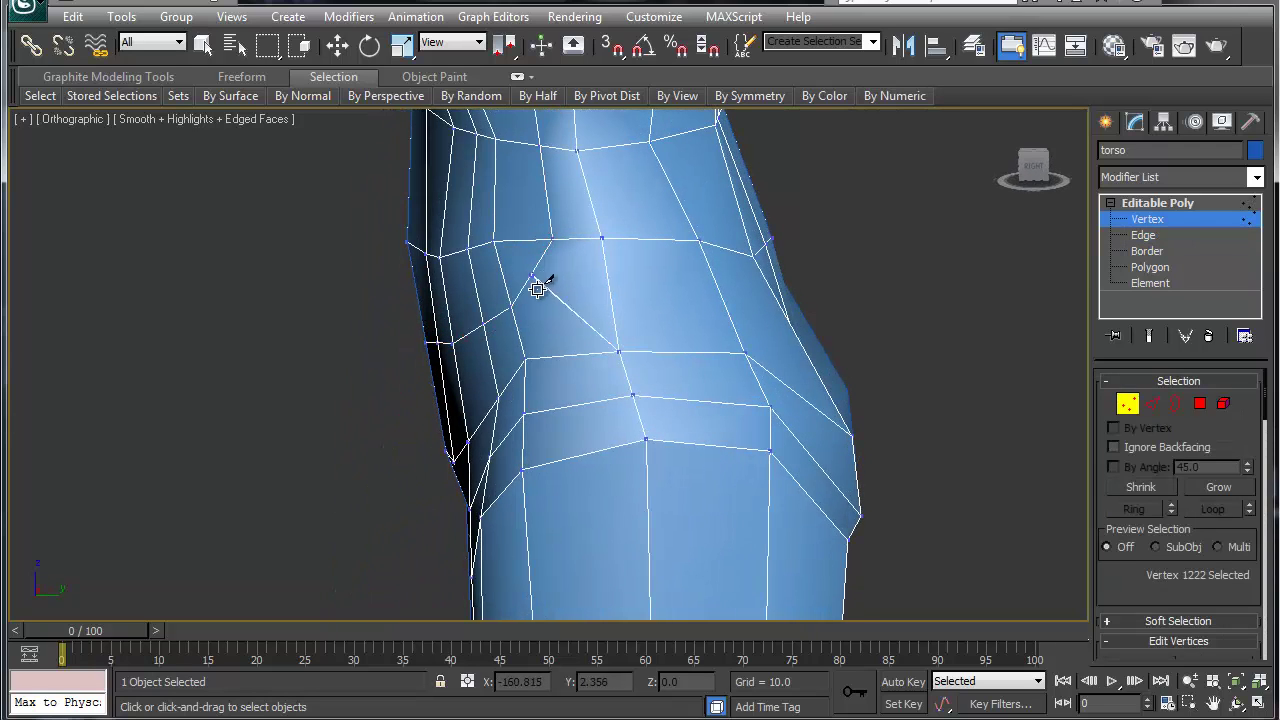
{"action": "key", "text": "w"}
{"action": "left_click", "coordinate": [531, 278]}
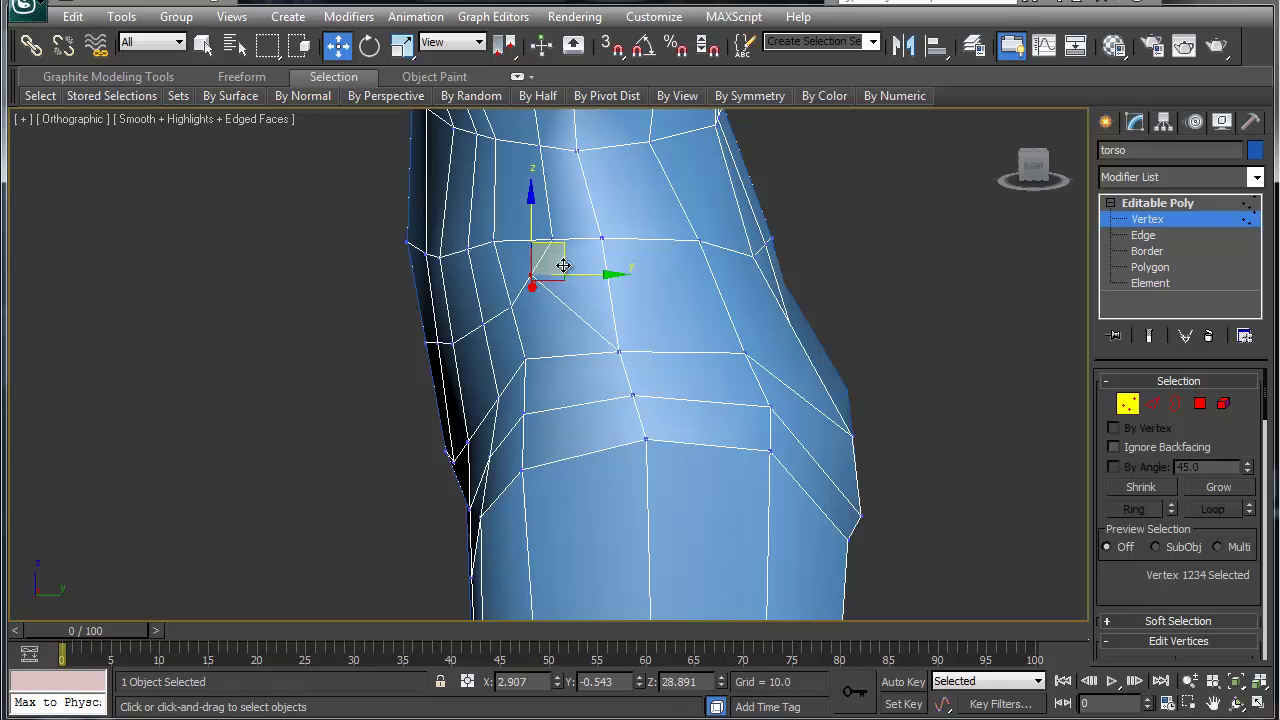
{"action": "left_click_drag", "start_coordinate": [565, 259], "coordinate": [574, 274]}
{"action": "middle_click_drag", "start_coordinate": [574, 274], "coordinate": [654, 310], "text": "alt"}
{"action": "left_click_drag", "start_coordinate": [619, 293], "coordinate": [649, 289]}
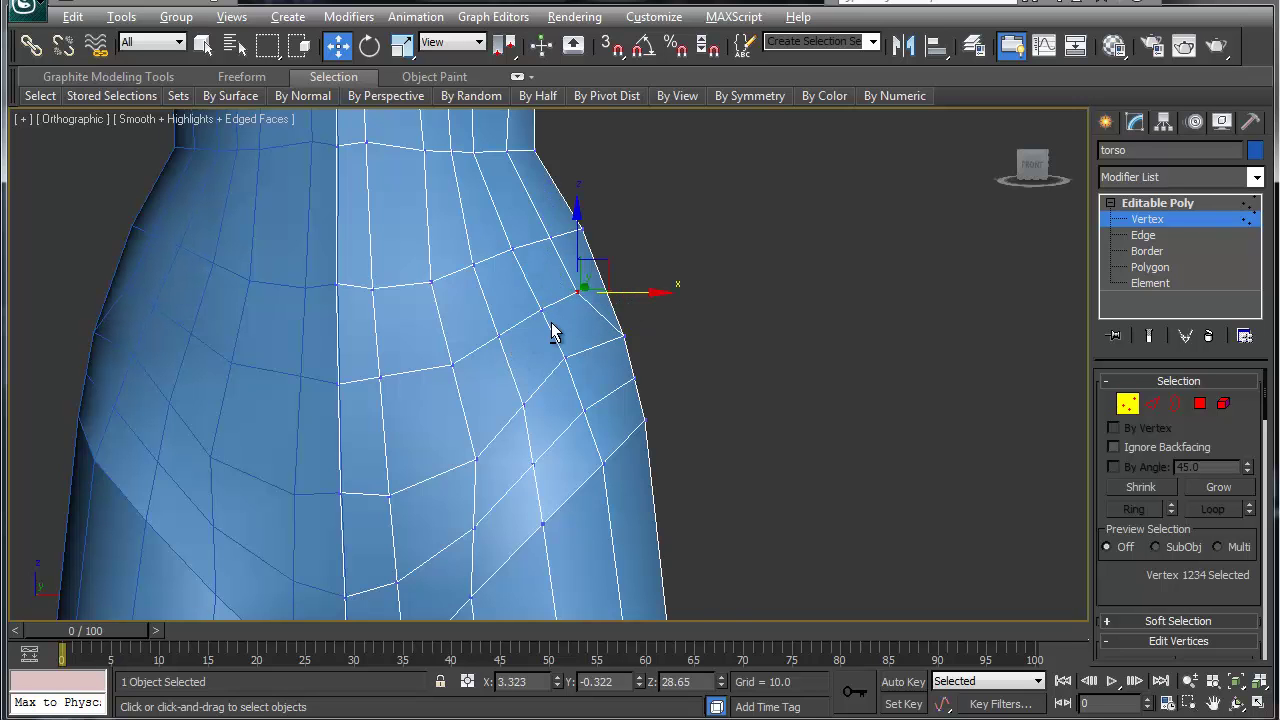
{"action": "middle_click_drag", "start_coordinate": [551, 332], "coordinate": [376, 343], "text": "alt"}
{"action": "left_click_drag", "start_coordinate": [464, 374], "coordinate": [466, 376]}
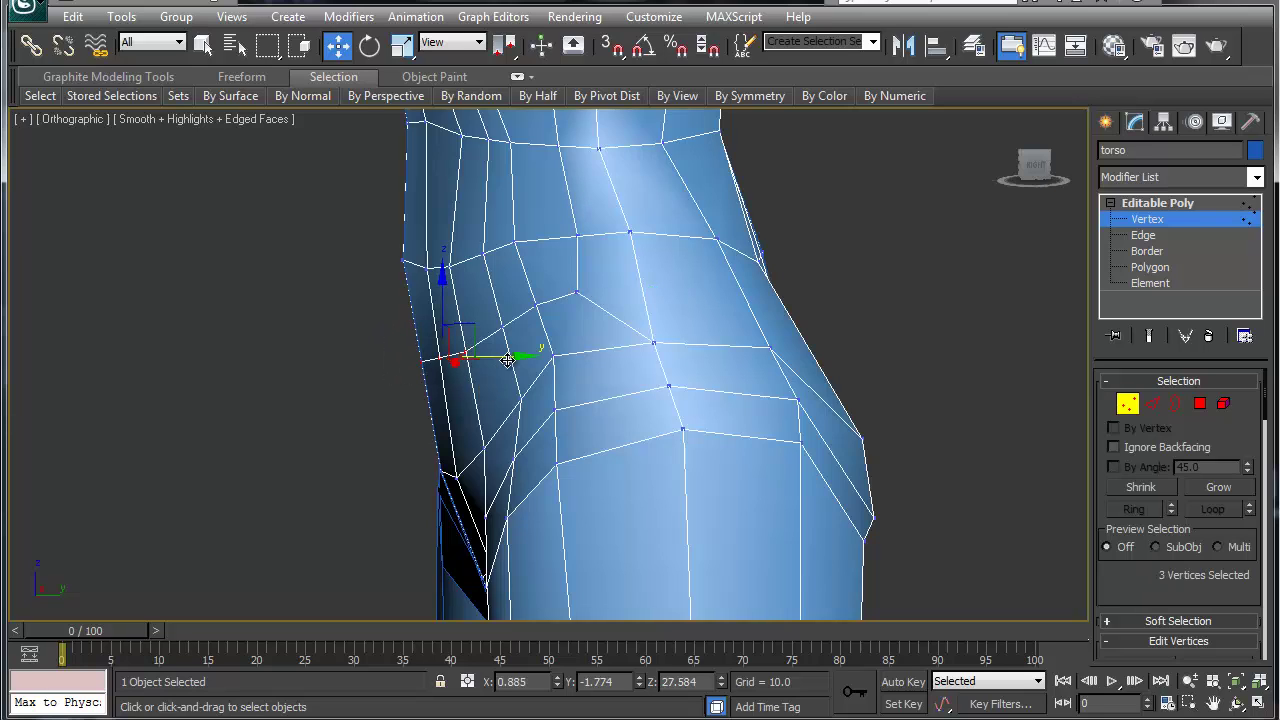
Step: Examine the edge flow around the hip, waist, ribcage and upper back
{"action": "middle_click_drag", "start_coordinate": [626, 311], "coordinate": [560, 413], "text": "alt"}
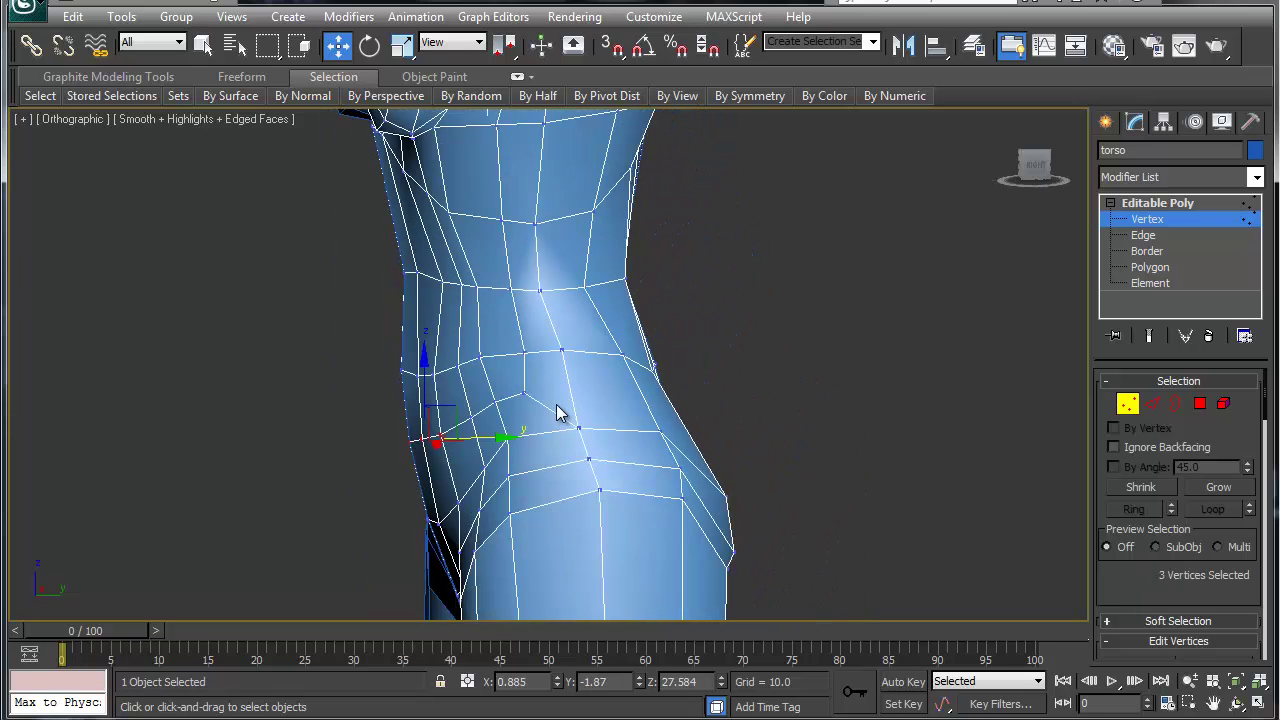
{"action": "key", "text": "ctrl+q"}
{"action": "key", "text": "ctrl+q"}
{"action": "middle_click_drag", "start_coordinate": [565, 298], "coordinate": [521, 525]}
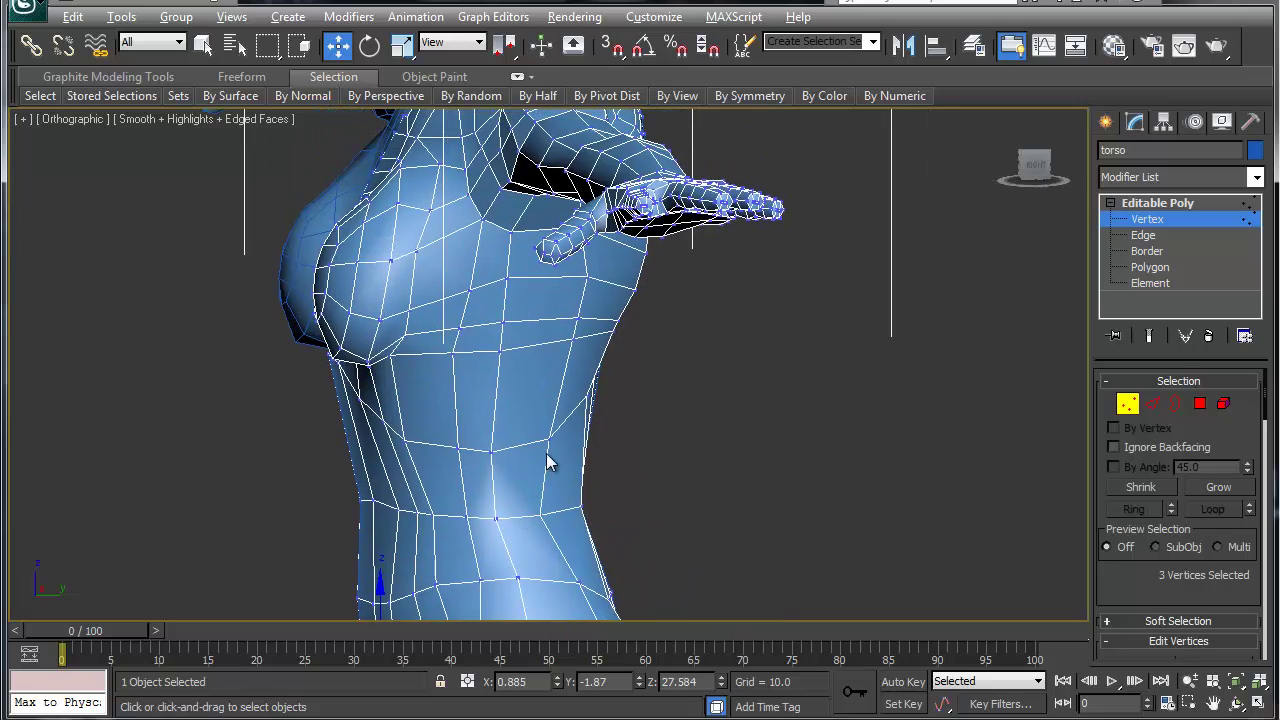
{"action": "middle_click_drag", "start_coordinate": [546, 453], "coordinate": [416, 470], "text": "alt"}
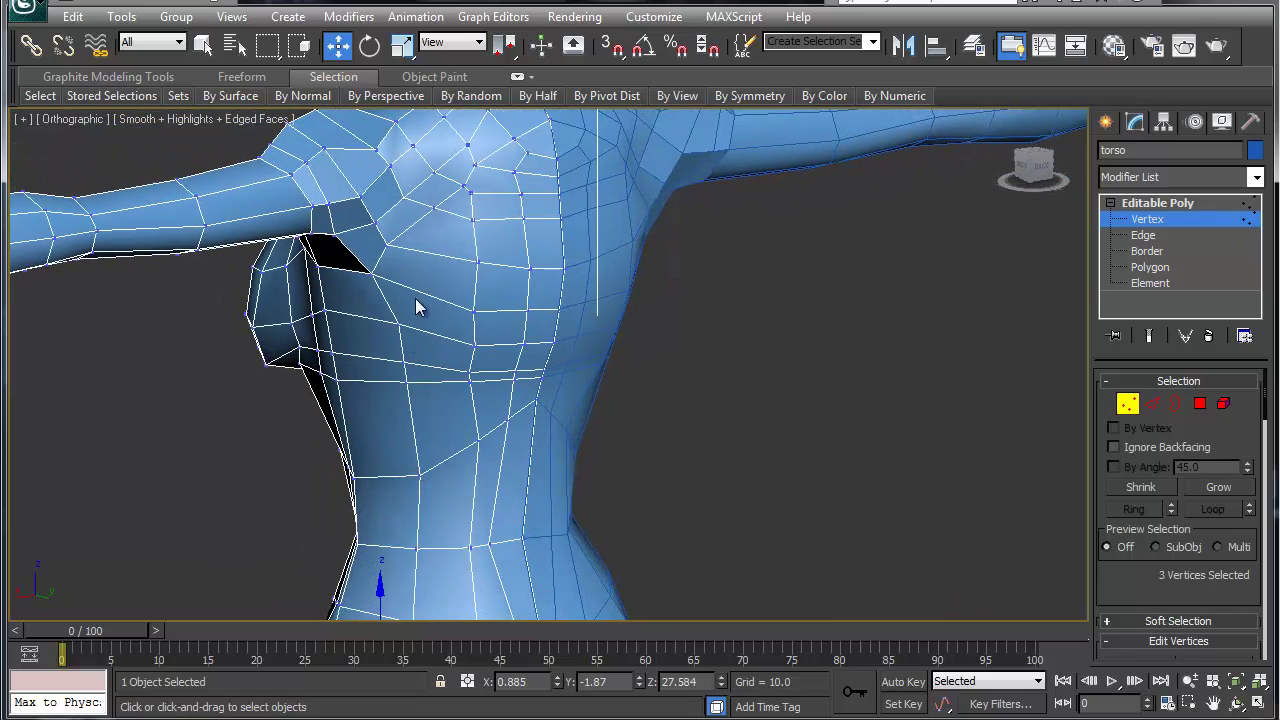
{"action": "middle_click_drag", "start_coordinate": [415, 298], "coordinate": [413, 430]}
{"action": "scroll", "coordinate": [413, 430], "scroll_direction": "up", "scroll_amount": 4}
{"action": "scroll", "coordinate": [454, 381], "scroll_direction": "up", "scroll_amount": 2}
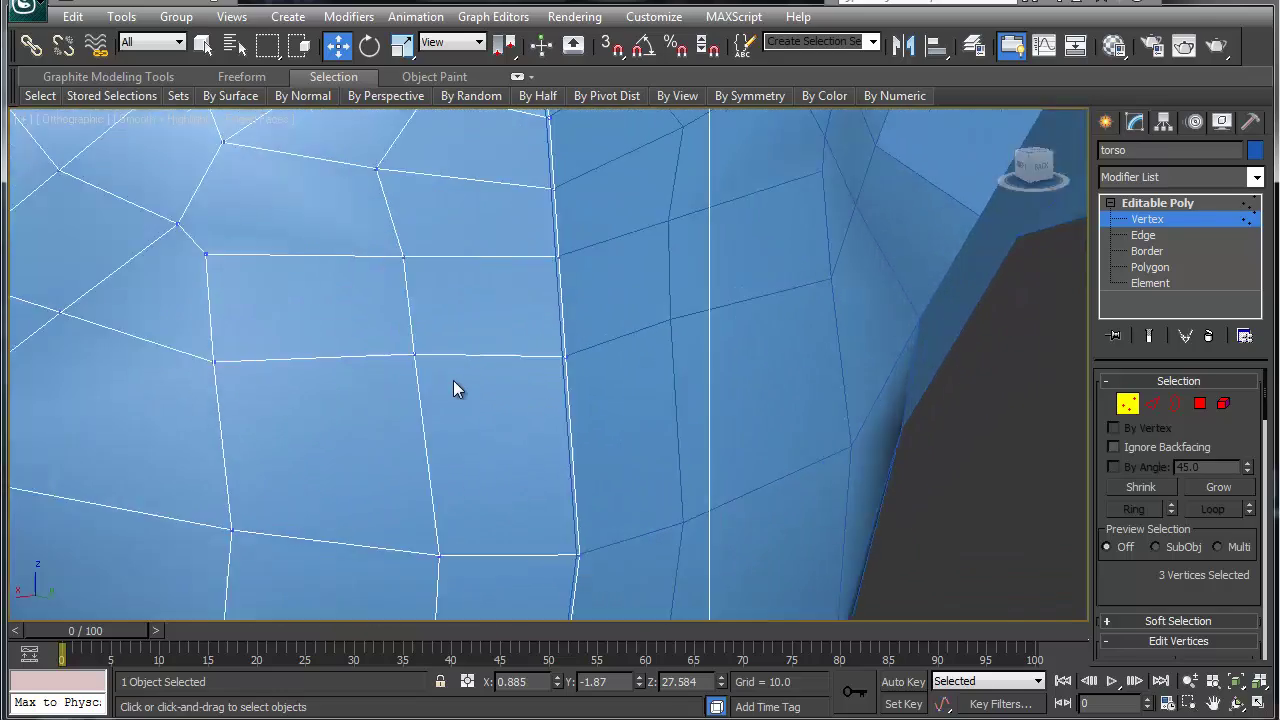
{"action": "scroll", "coordinate": [456, 370], "scroll_direction": "down", "scroll_amount": 2}
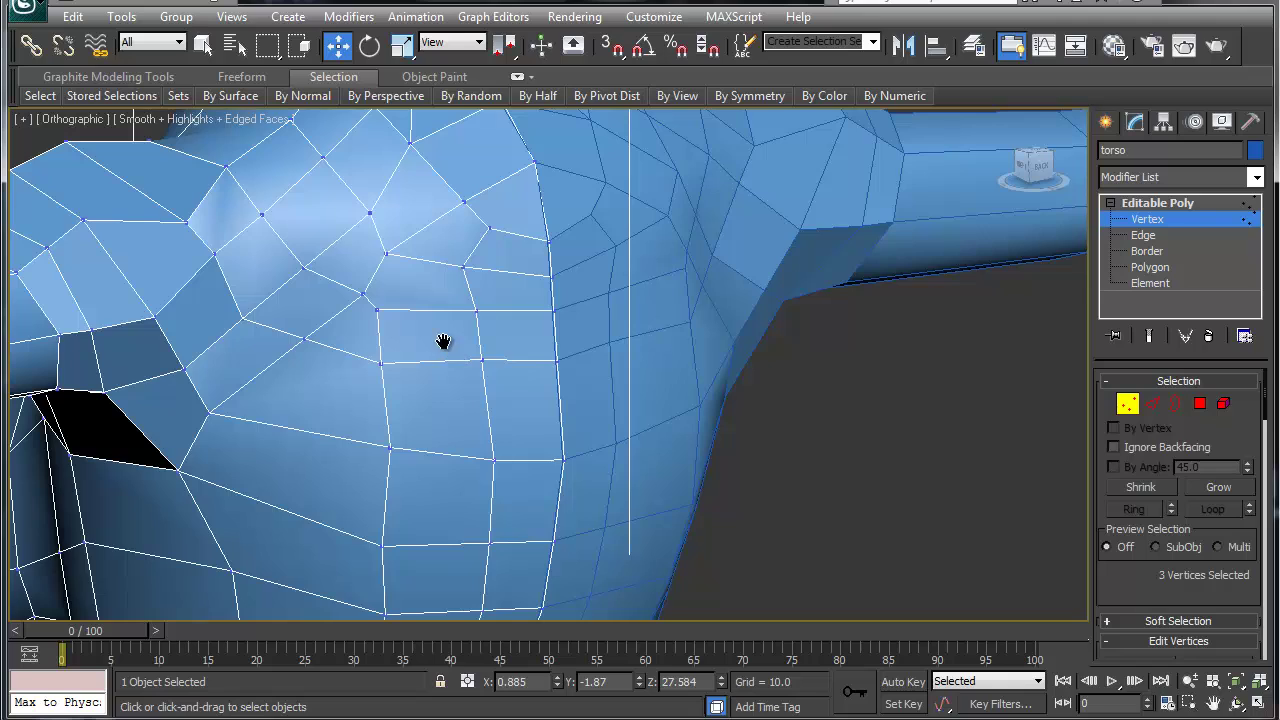
Step: Move the two upper-back vertices beside and on the spine down, bringing their horizontal edge closer to the row below
{"action": "middle_click_drag", "start_coordinate": [443, 342], "coordinate": [445, 378]}
{"action": "left_click", "coordinate": [472, 341]}
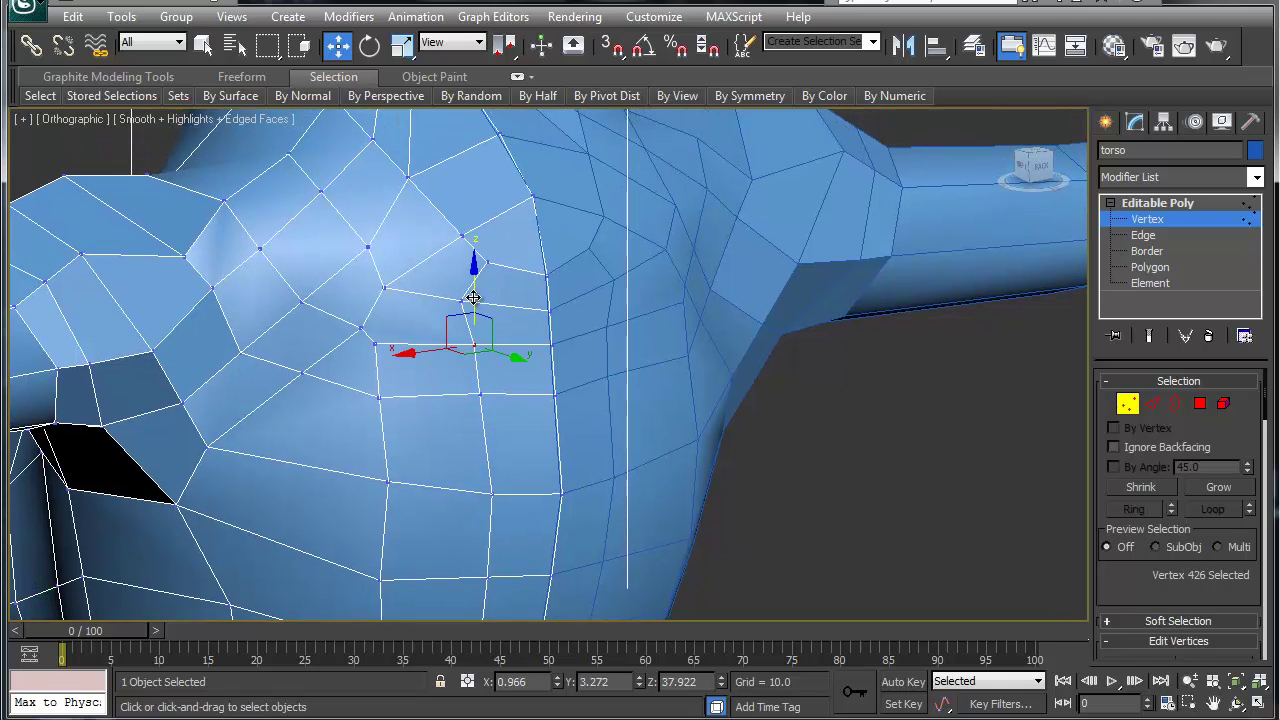
{"action": "left_click_drag", "start_coordinate": [474, 298], "coordinate": [474, 318]}
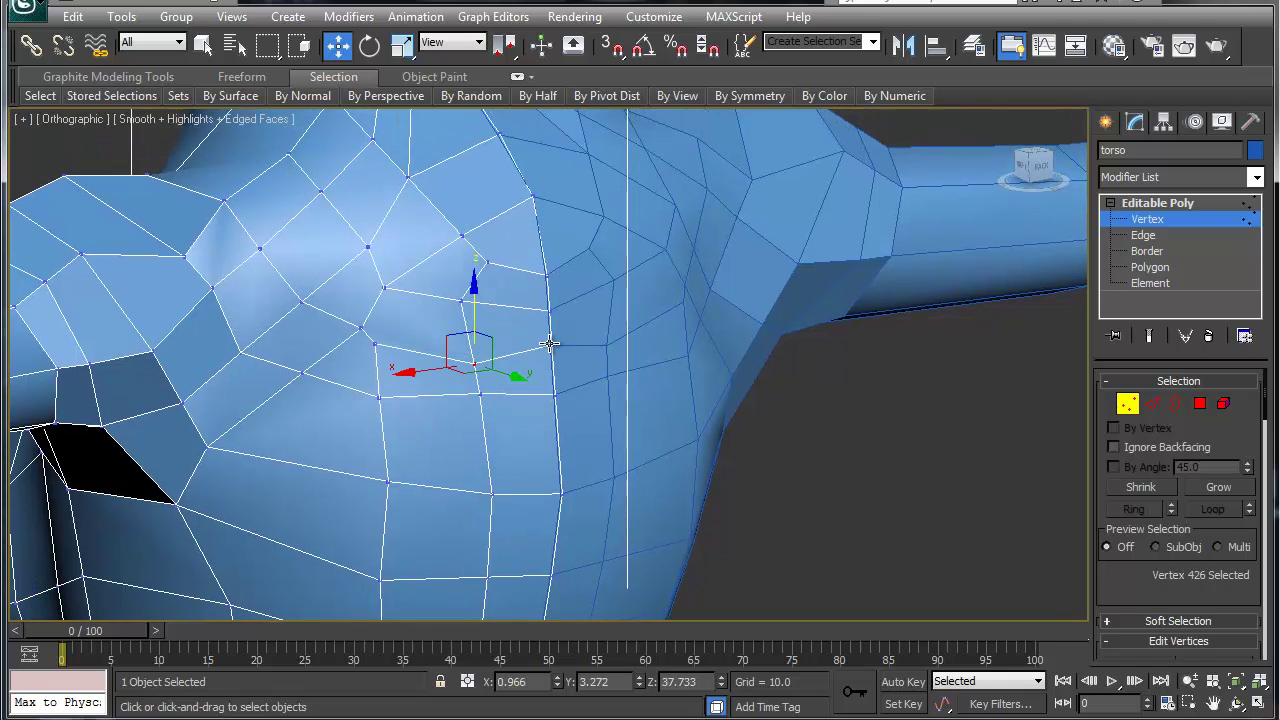
{"action": "left_click", "coordinate": [550, 344]}
{"action": "left_click_drag", "start_coordinate": [555, 290], "coordinate": [490, 327]}
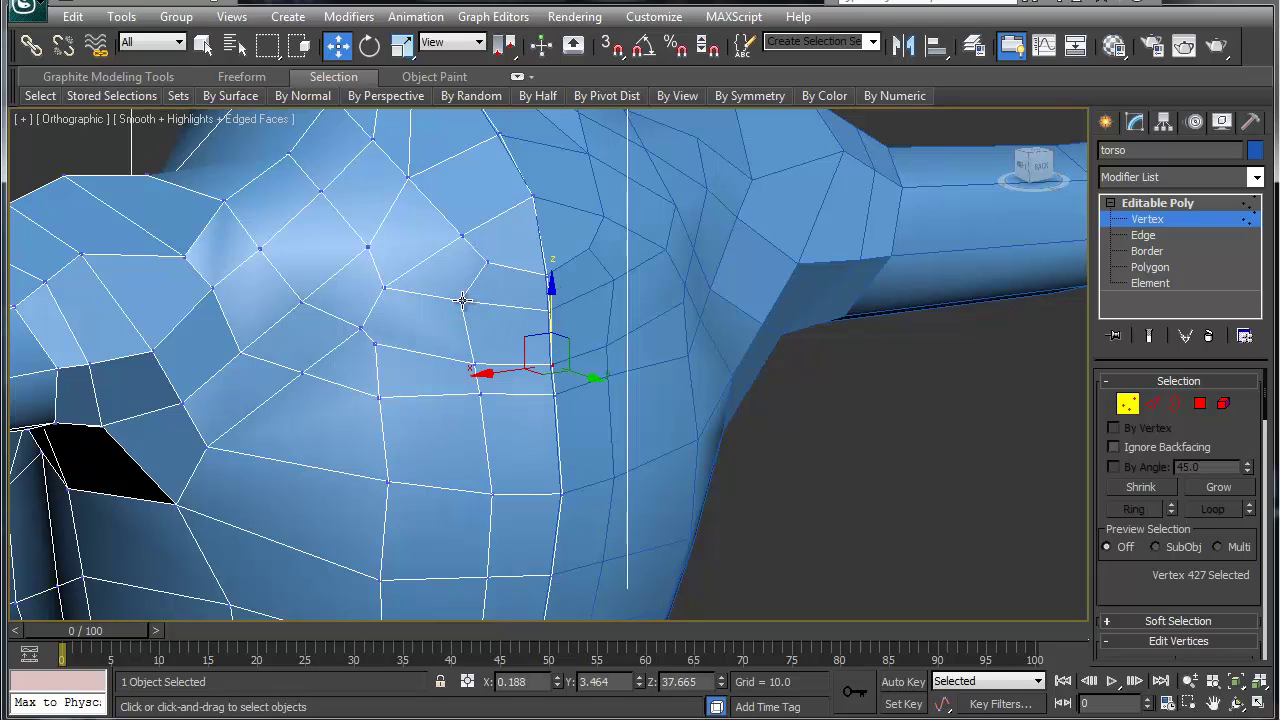
Step: Shift the shoulder-blade vertex toward the spine and slightly up, and move the upper-back vertex near the spine outward
{"action": "left_click", "coordinate": [388, 287]}
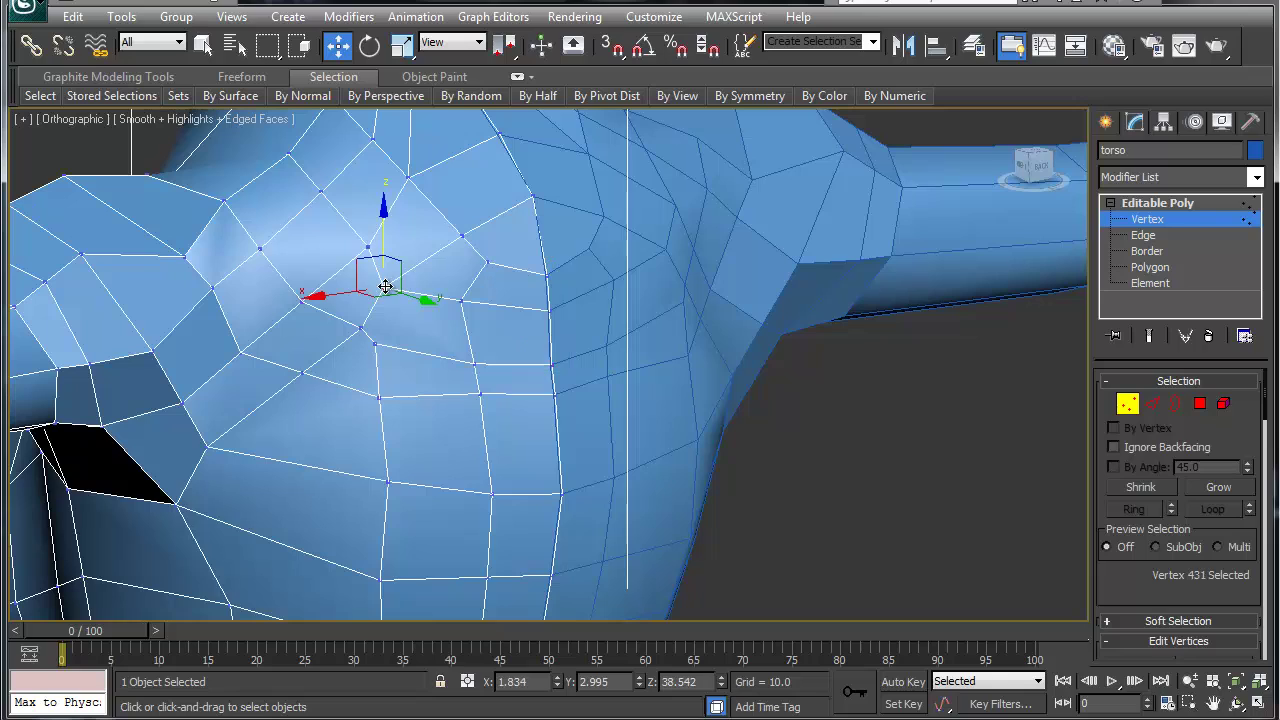
{"action": "left_click_drag", "start_coordinate": [364, 258], "coordinate": [384, 246]}
{"action": "middle_click_drag", "start_coordinate": [506, 270], "coordinate": [465, 279], "text": "alt"}
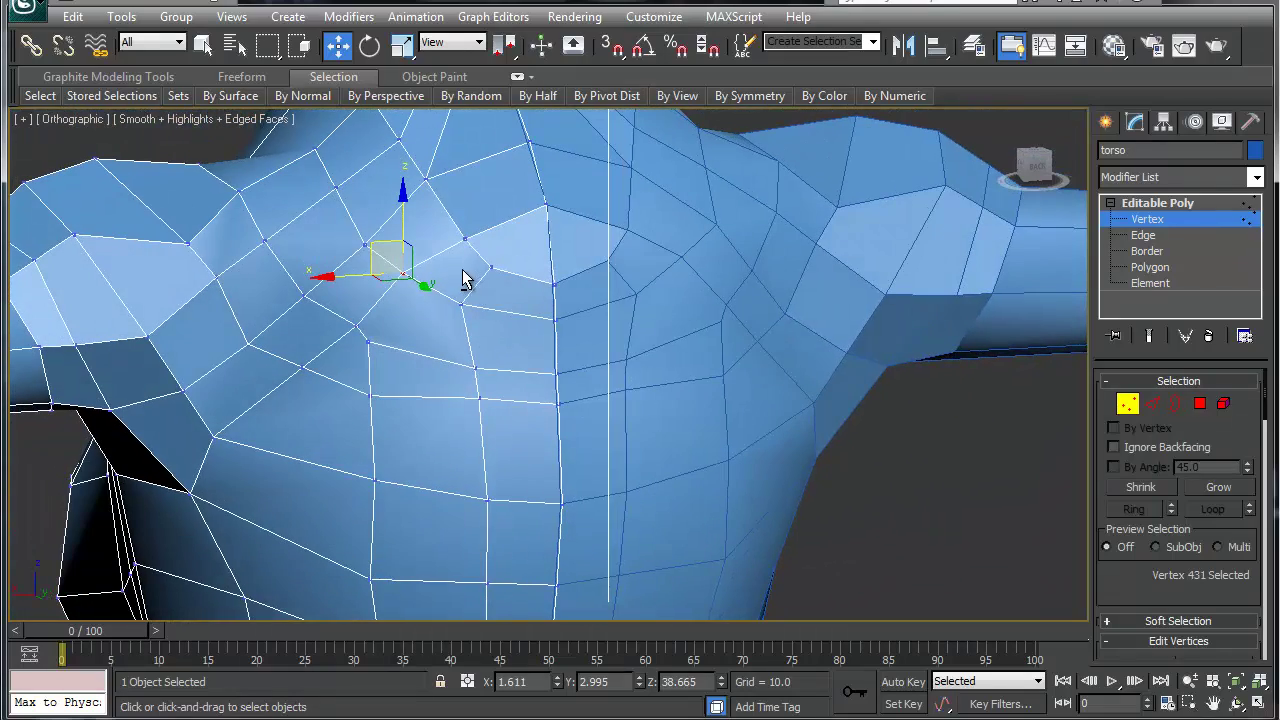
{"action": "left_click", "coordinate": [491, 266]}
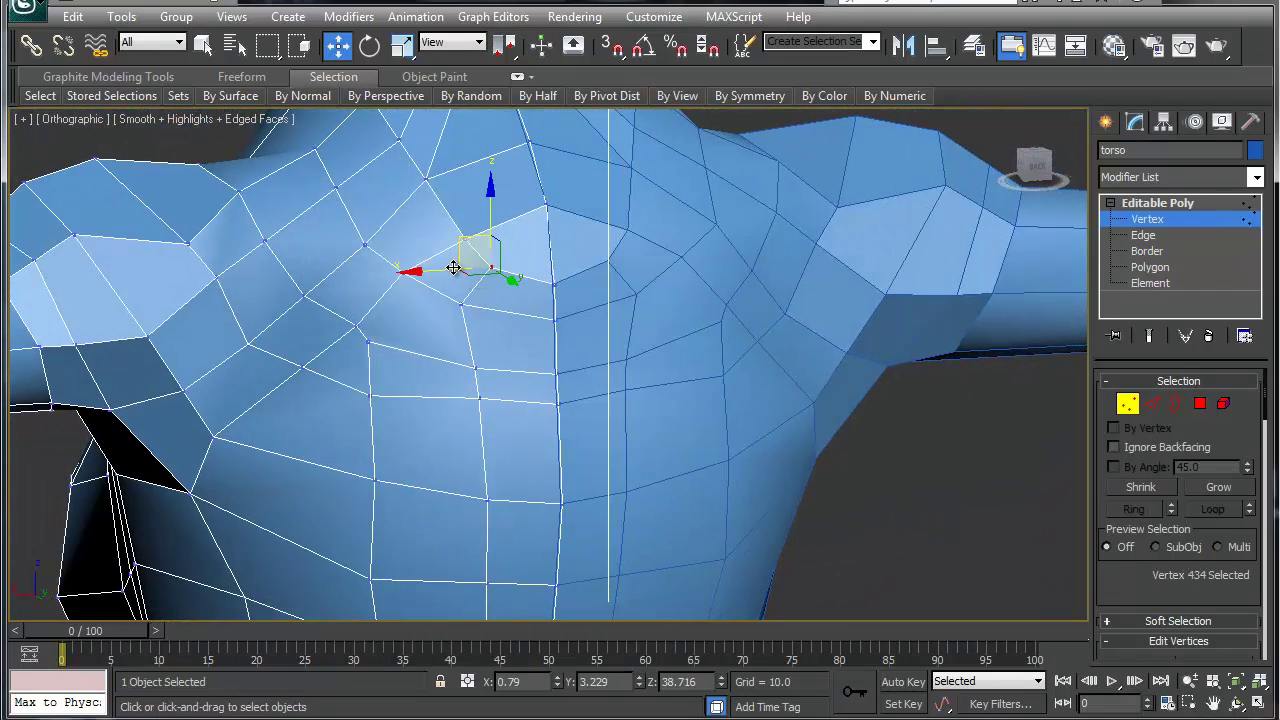
{"action": "left_click_drag", "start_coordinate": [451, 266], "coordinate": [412, 268]}
Step: Move the centre-line vertex at the base of the nape backward and up, and adjust the centre-line vertex above it
{"action": "scroll", "coordinate": [437, 272], "scroll_direction": "down", "scroll_amount": 5}
{"action": "scroll", "coordinate": [437, 272], "scroll_direction": "up", "scroll_amount": 5}
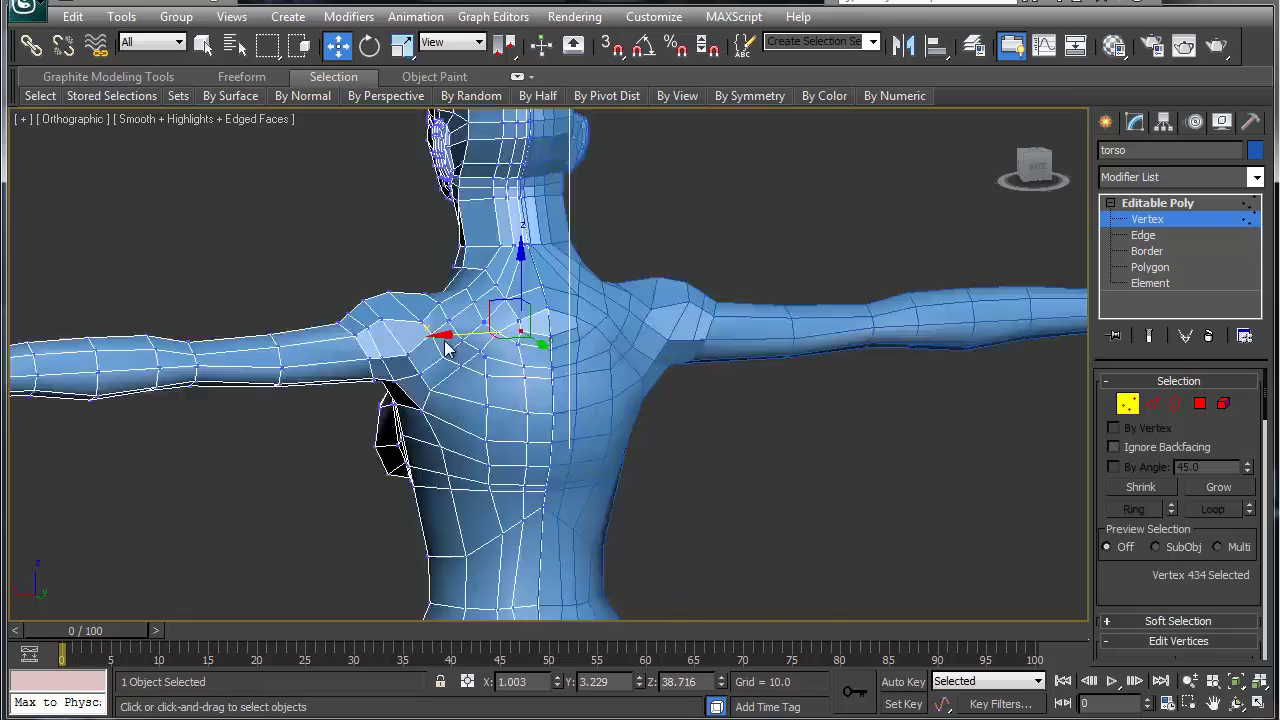
{"action": "middle_click_drag", "start_coordinate": [481, 418], "coordinate": [616, 408], "text": "alt"}
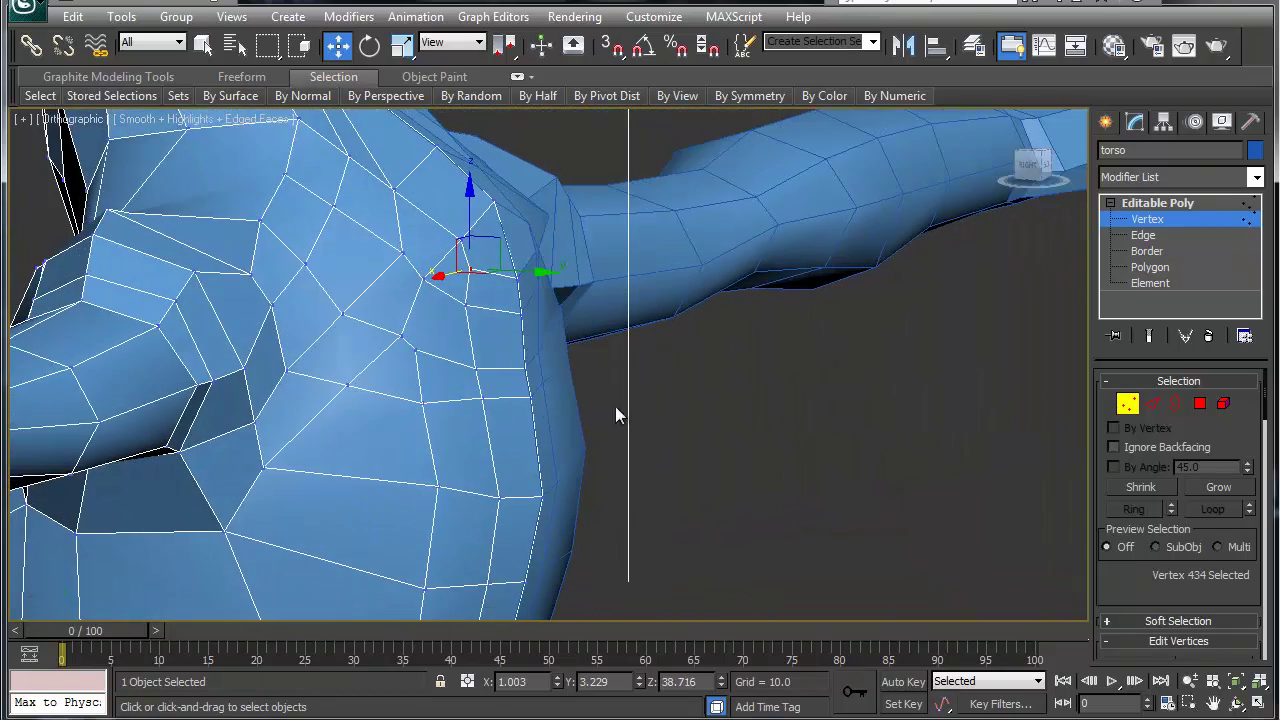
{"action": "middle_click_drag", "start_coordinate": [471, 290], "coordinate": [550, 554]}
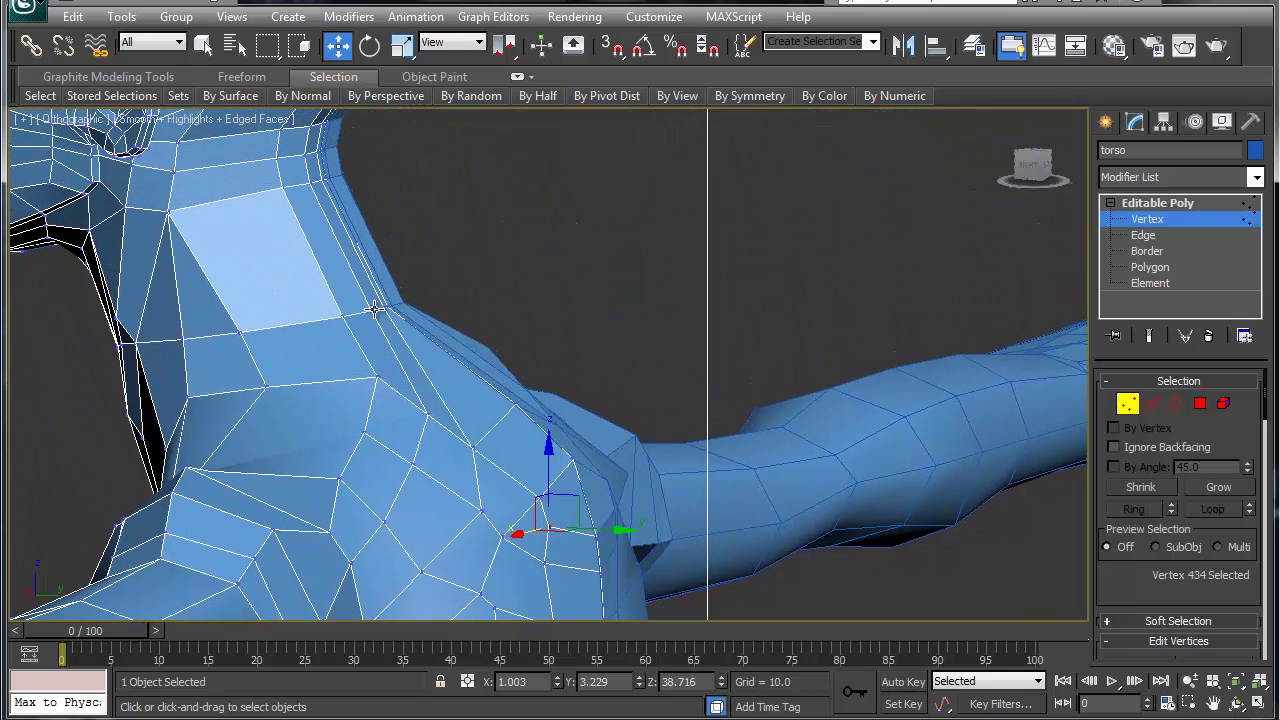
{"action": "left_click", "coordinate": [387, 308]}
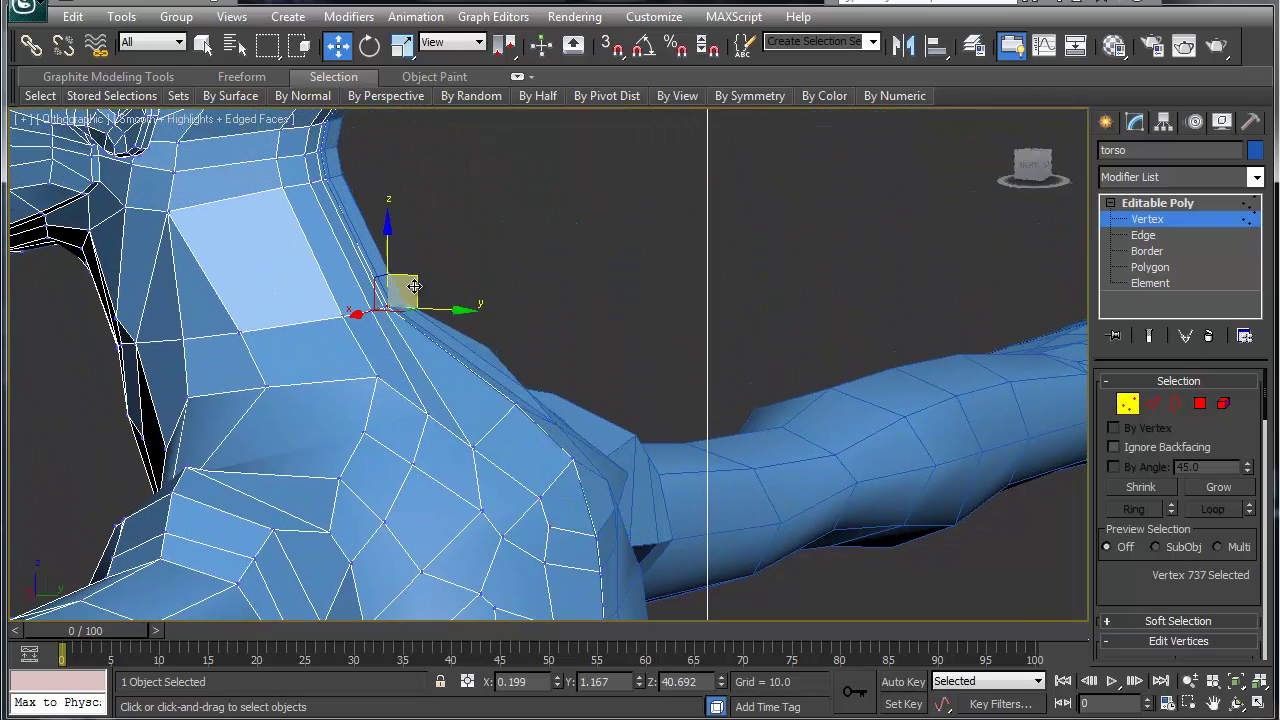
{"action": "left_click_drag", "start_coordinate": [414, 286], "coordinate": [435, 269]}
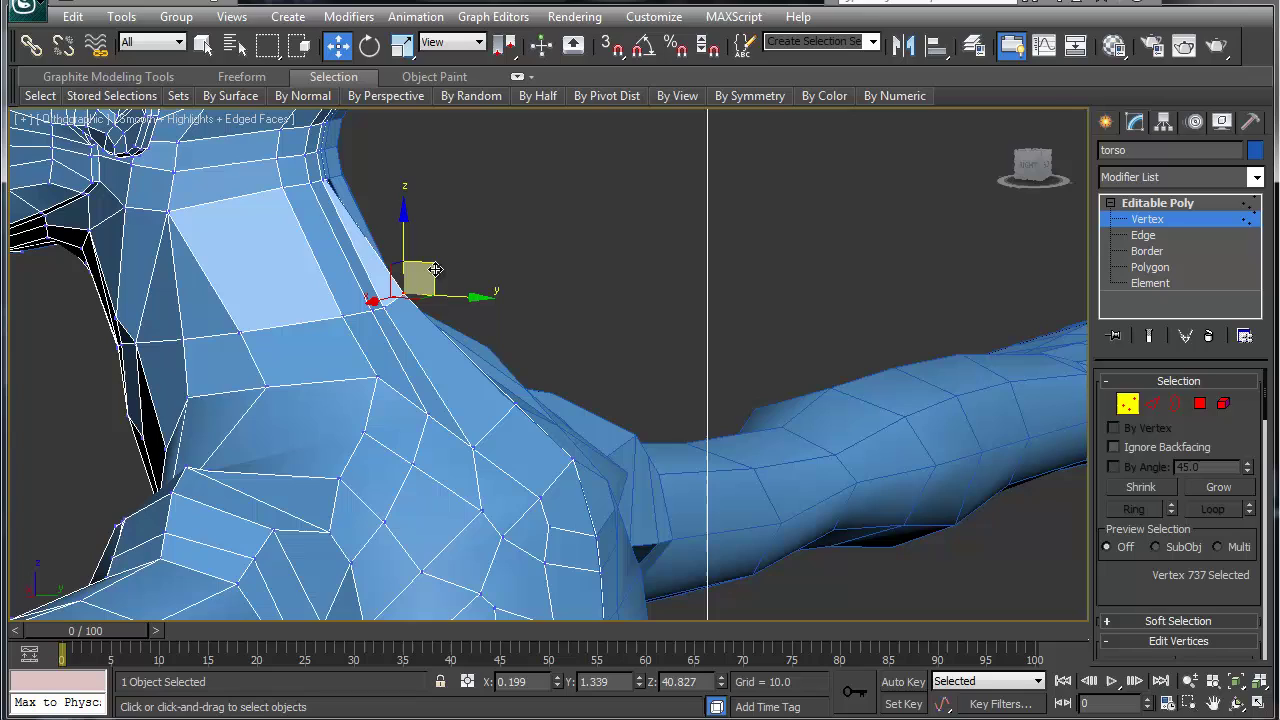
{"action": "left_click", "coordinate": [326, 178]}
{"action": "mouse_move", "coordinate": [354, 161]}
{"action": "left_mouse_down"}
{"action": "mouse_move", "coordinate": [364, 157]}
{"action": "mouse_move", "coordinate": [350, 159]}
{"action": "left_mouse_up"}
{"action": "left_click", "coordinate": [332, 178]}
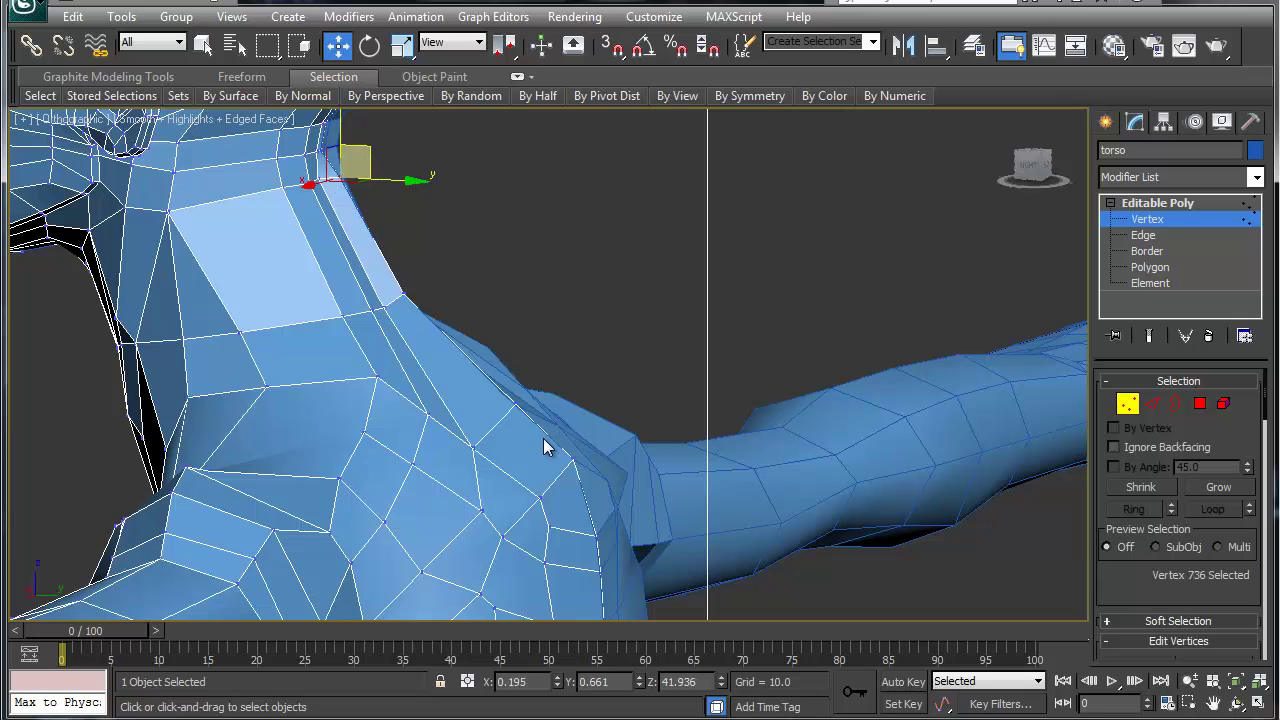
Step: Pull two centre-line vertices between the neck base and shoulder blades forward and slightly down to flatten the upper back
{"action": "middle_click_drag", "start_coordinate": [545, 447], "coordinate": [482, 249]}
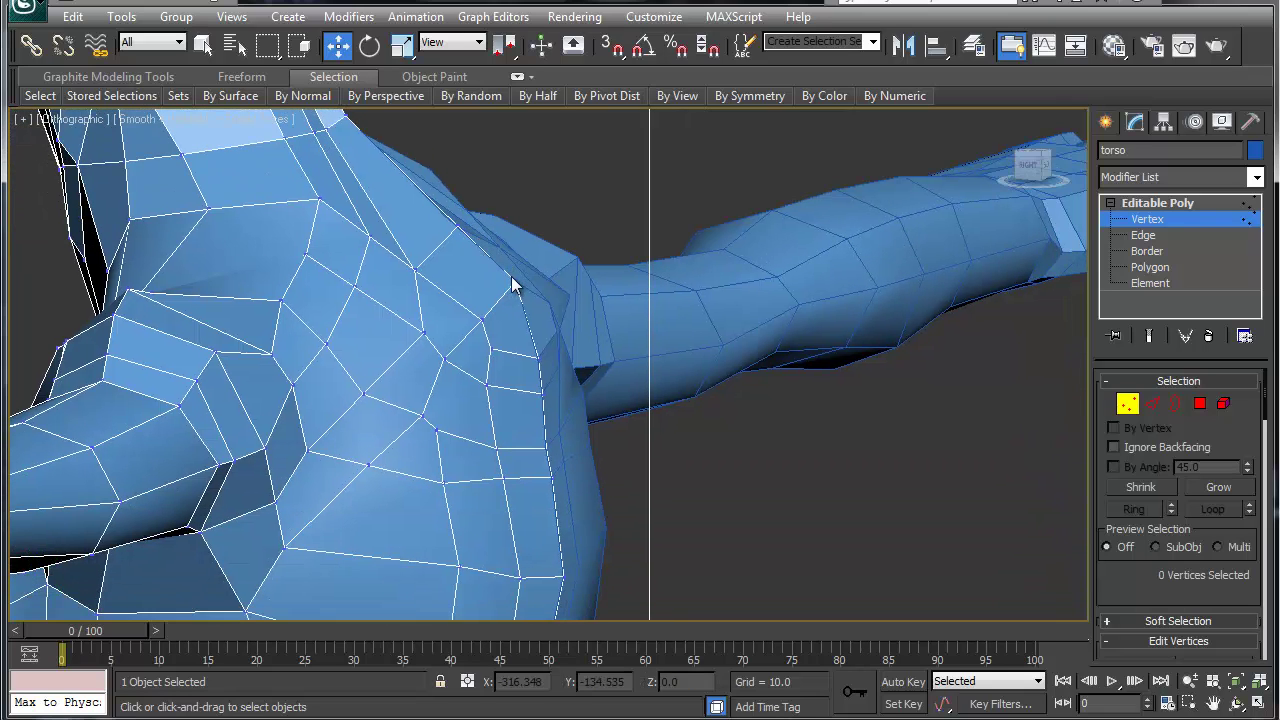
{"action": "left_click", "coordinate": [514, 283]}
{"action": "left_click_drag", "start_coordinate": [542, 262], "coordinate": [512, 278]}
{"action": "left_click", "coordinate": [457, 226]}
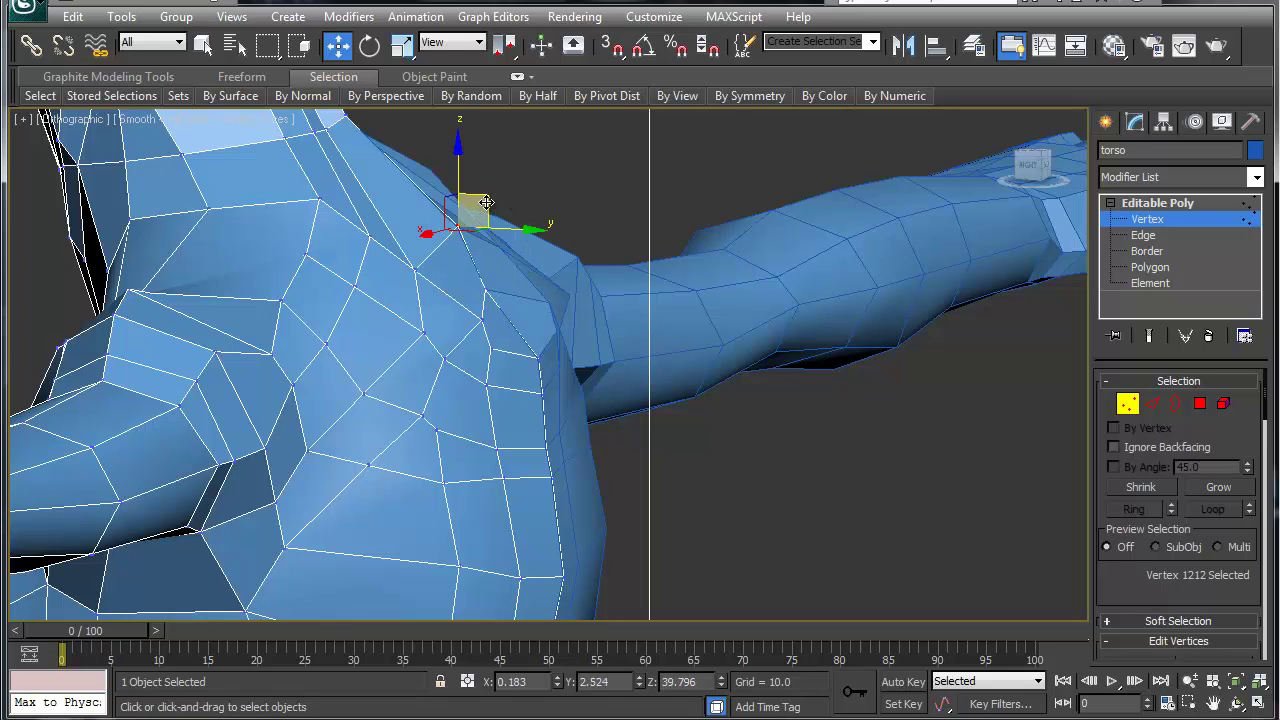
{"action": "left_click_drag", "start_coordinate": [485, 202], "coordinate": [470, 209]}
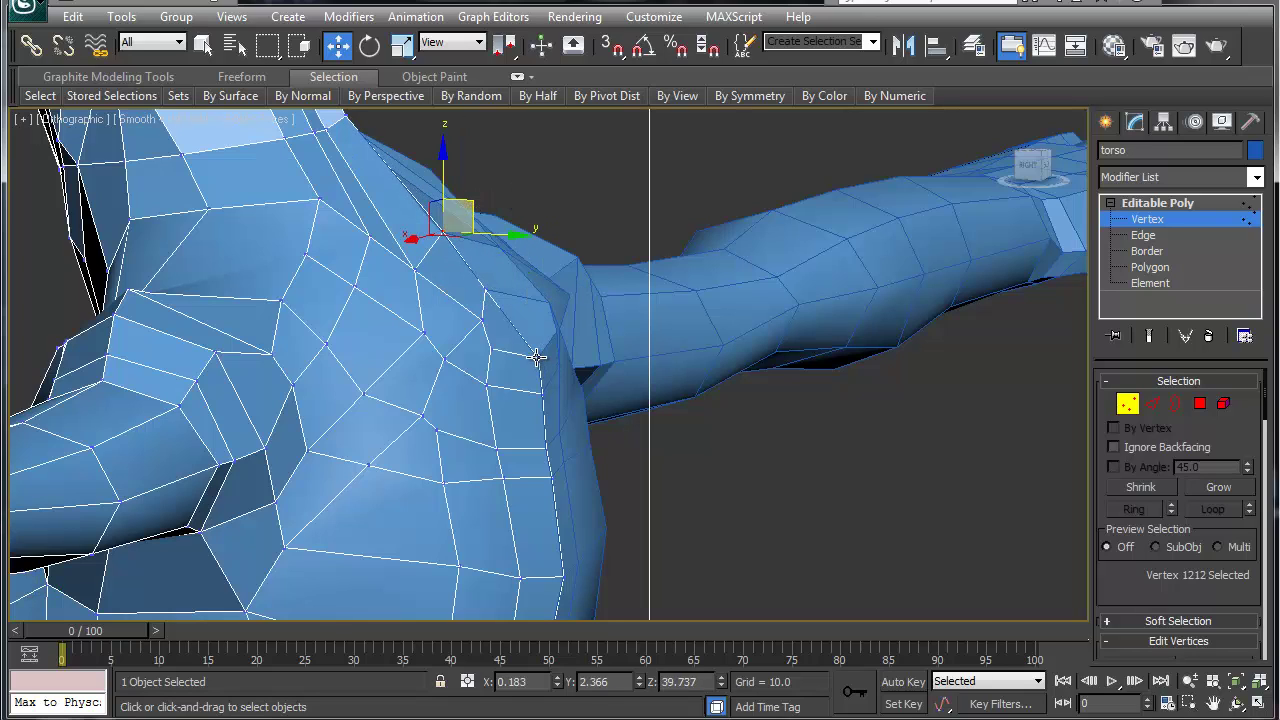
Step: Move the spine vertex between the shoulder blades forward and down, and shift the spine edge just below it slightly forward
{"action": "left_click", "coordinate": [537, 356]}
{"action": "left_click_drag", "start_coordinate": [545, 344], "coordinate": [532, 349]}
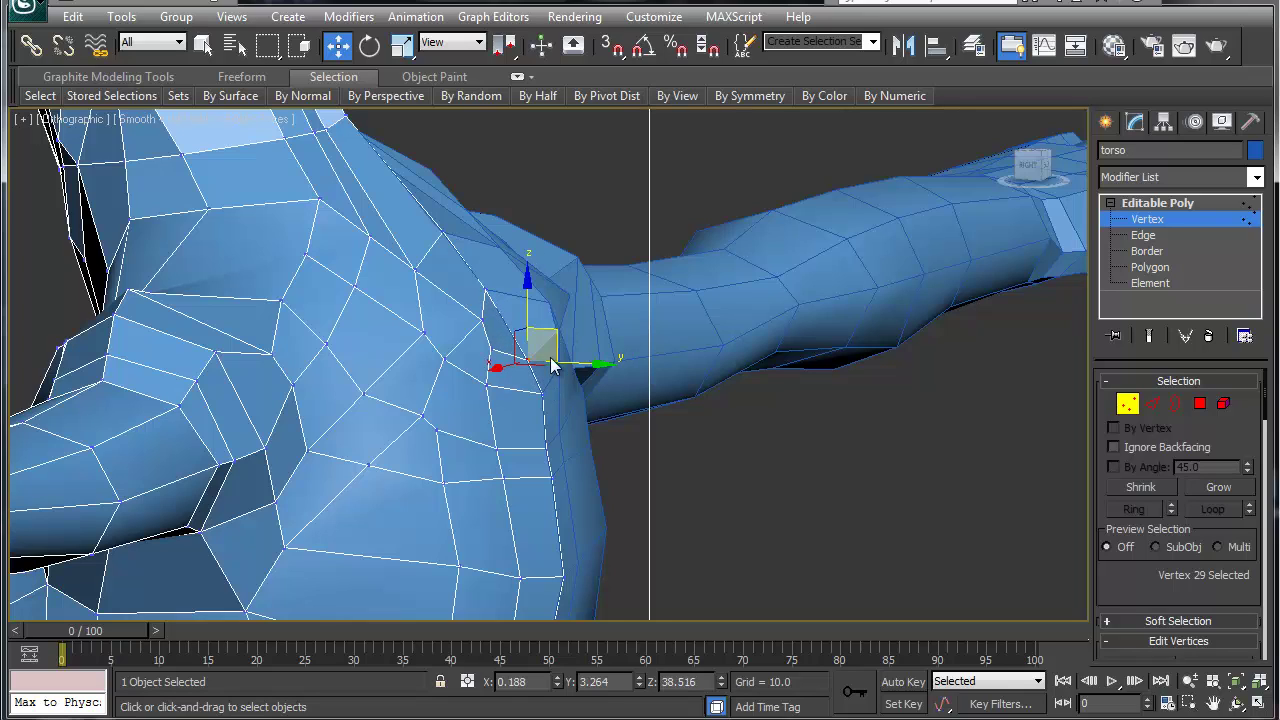
{"action": "key", "text": "2"}
{"action": "left_click", "coordinate": [540, 422]}
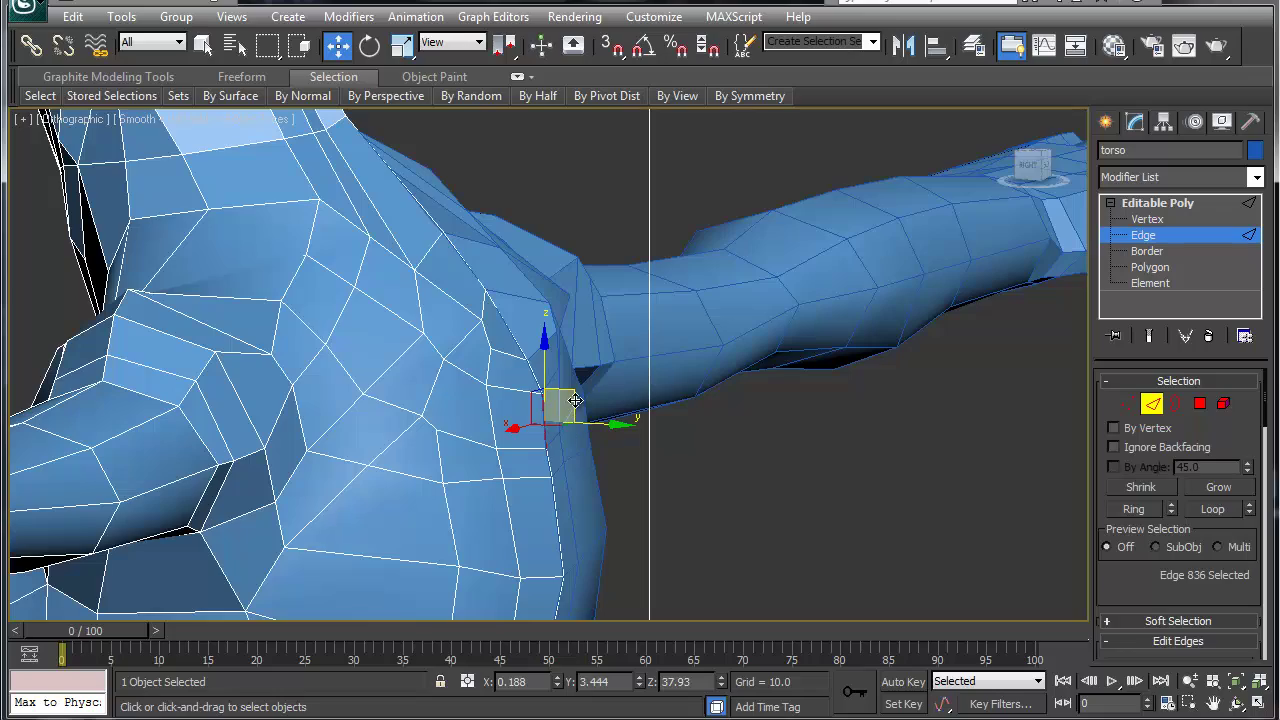
{"action": "left_click_drag", "start_coordinate": [575, 400], "coordinate": [566, 402]}
{"action": "scroll", "coordinate": [574, 531], "scroll_direction": "down", "scroll_amount": 5}
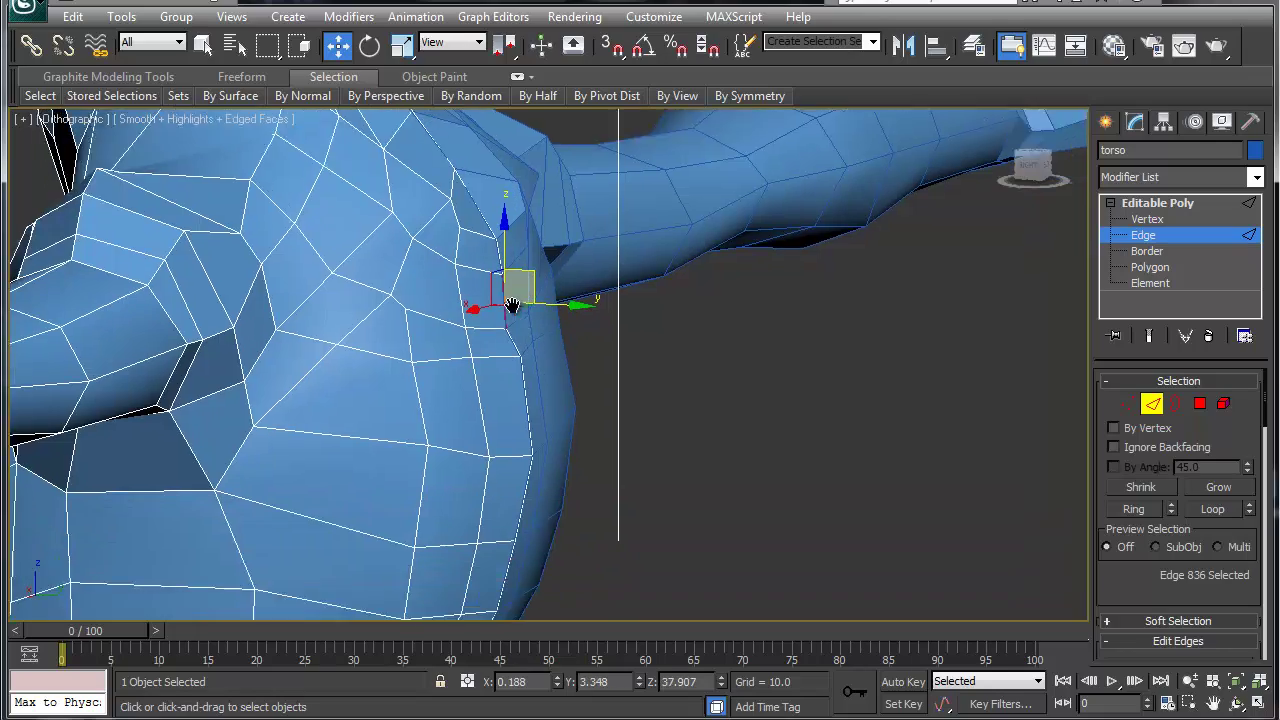
Step: Select all the head vertices from the side and move the head down and slightly backward
{"action": "middle_click_drag", "start_coordinate": [547, 387], "coordinate": [217, 360], "text": "alt"}
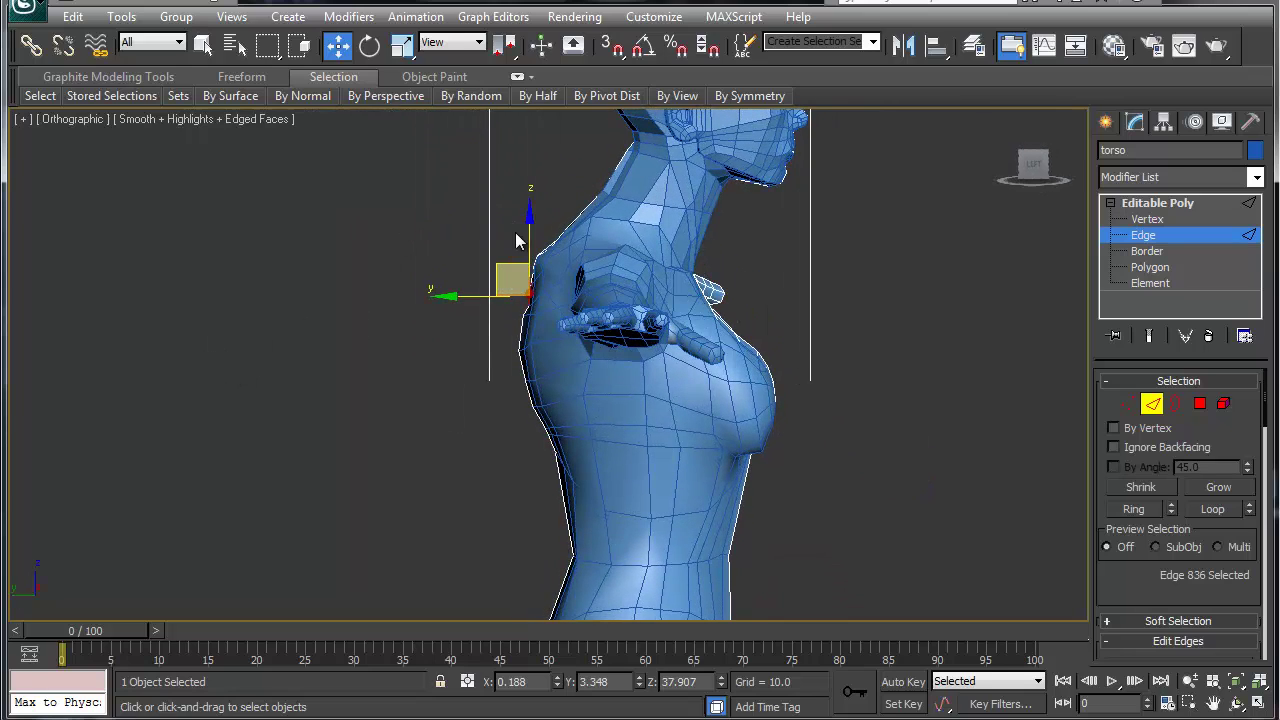
{"action": "middle_click_drag", "start_coordinate": [613, 187], "coordinate": [500, 426]}
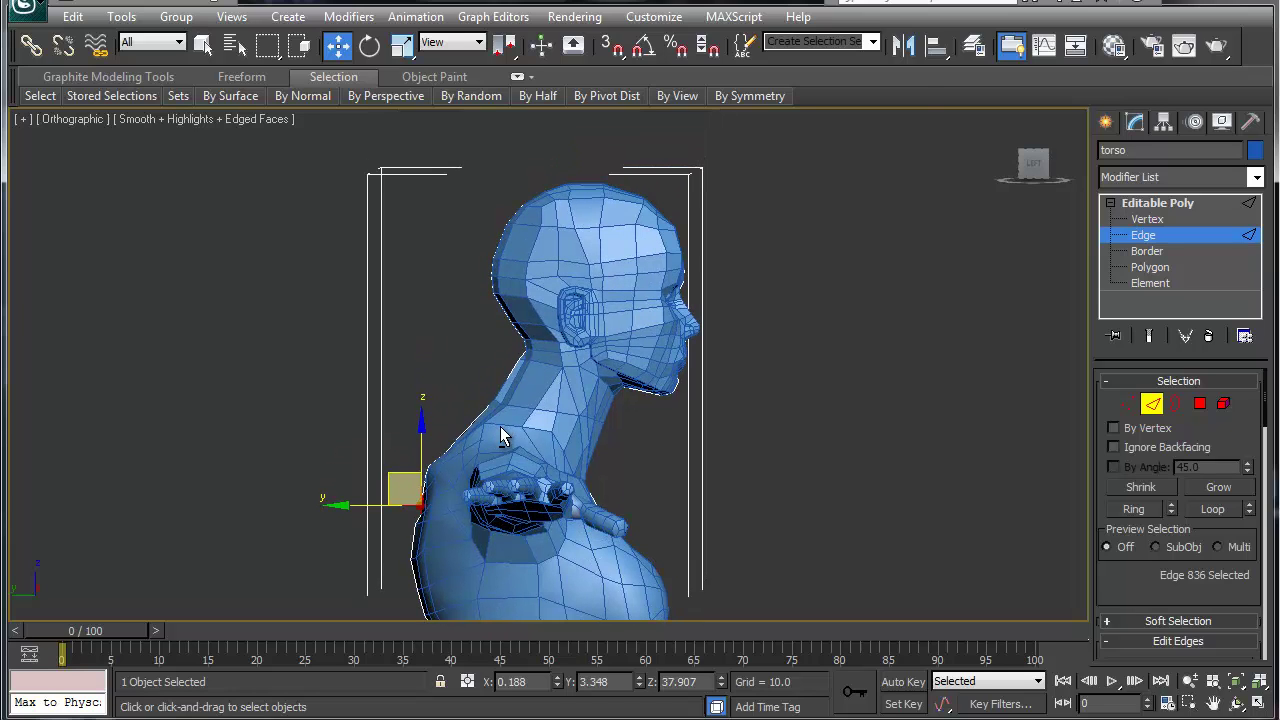
{"action": "key", "text": "1"}
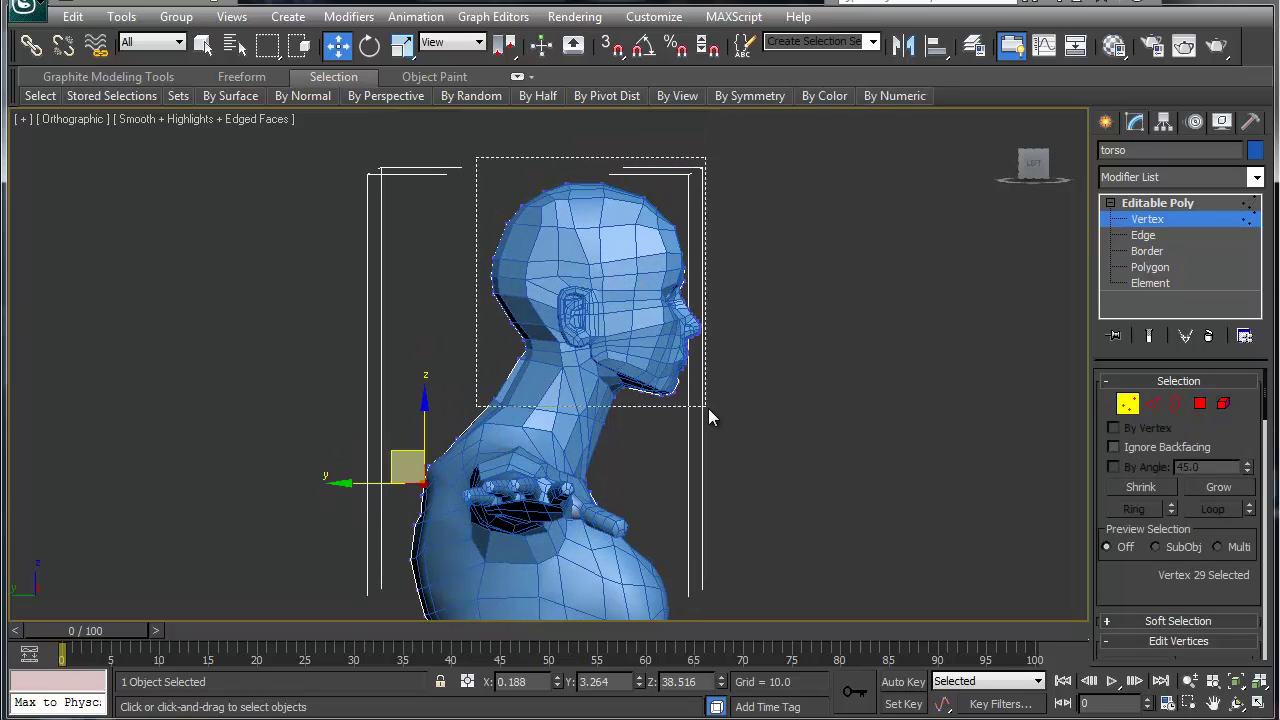
{"action": "left_click_drag", "start_coordinate": [709, 410], "coordinate": [717, 402]}
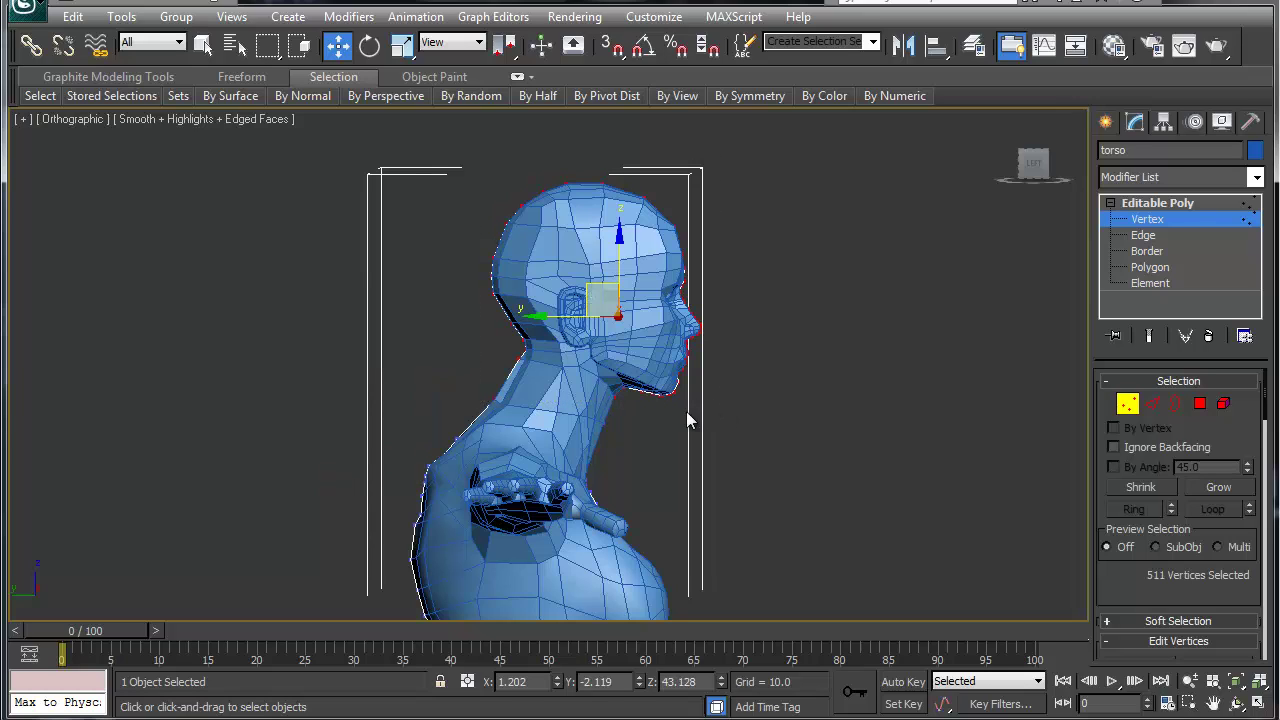
{"action": "left_click_drag", "start_coordinate": [511, 438], "coordinate": [511, 436], "text": "alt"}
{"action": "left_click_drag", "start_coordinate": [593, 286], "coordinate": [584, 301]}
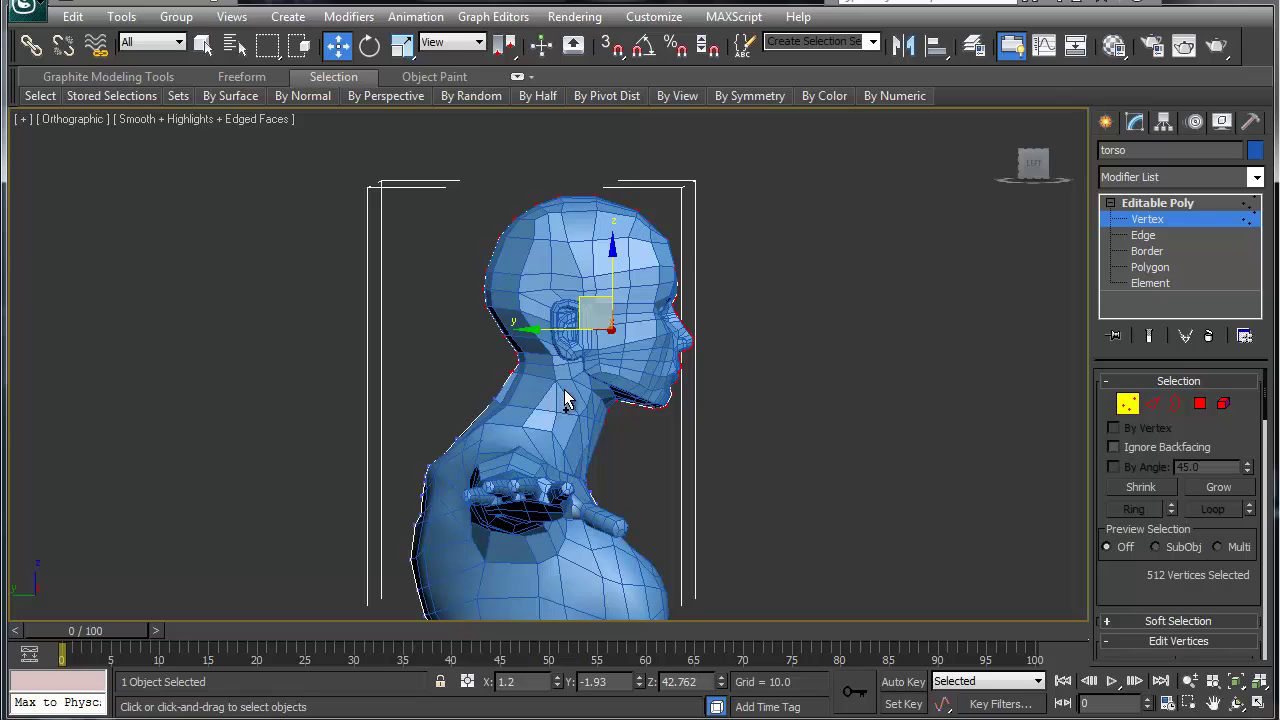
Step: Add the remaining upper neck vertices to the head selection and lower the head a little further
{"action": "left_click_drag", "start_coordinate": [564, 390], "coordinate": [570, 394], "text": "ctrl"}
{"action": "left_click_drag", "start_coordinate": [577, 299], "coordinate": [578, 313]}
{"action": "scroll", "coordinate": [484, 354], "scroll_direction": "up", "scroll_amount": 4}
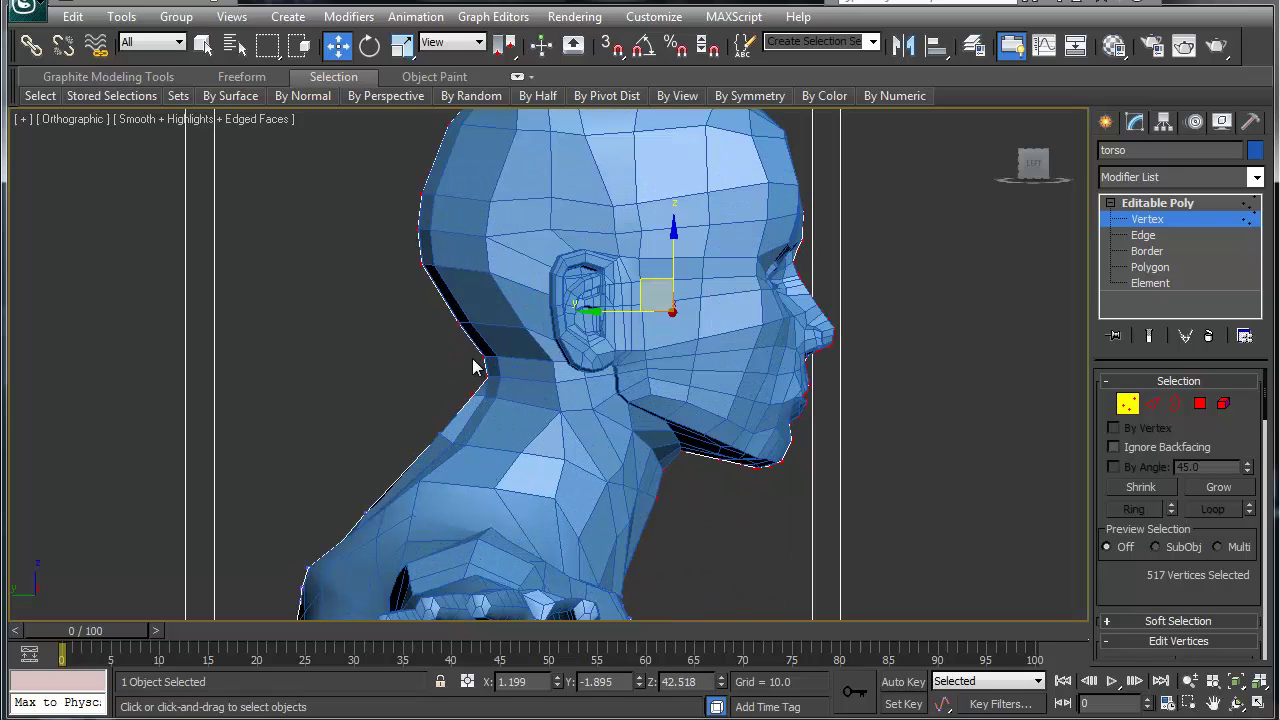
Step: Move the centre-line vertex at the base of the nape slightly forward and down to smooth the neck profile
{"action": "middle_click_drag", "start_coordinate": [431, 459], "coordinate": [581, 312]}
{"action": "middle_click_drag", "start_coordinate": [466, 426], "coordinate": [591, 463], "text": "alt"}
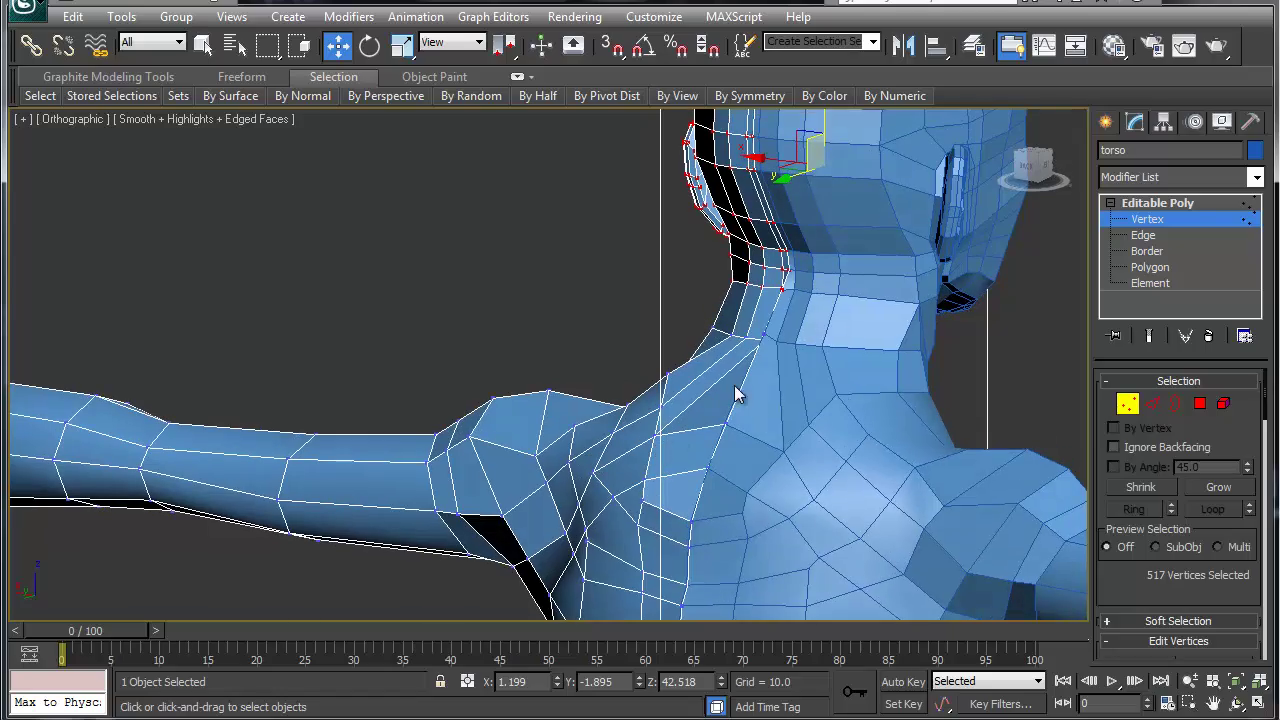
{"action": "left_click", "coordinate": [761, 339]}
{"action": "middle_click_drag", "start_coordinate": [558, 478], "coordinate": [752, 503], "text": "alt"}
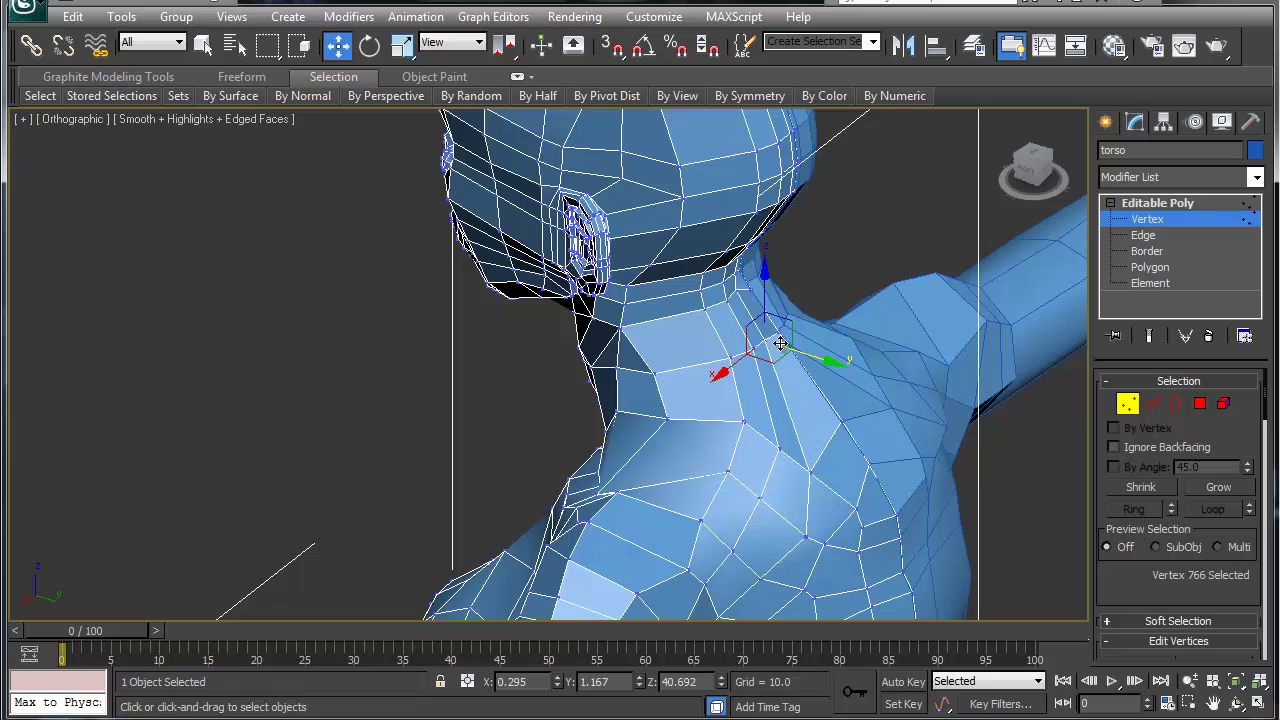
{"action": "left_click", "coordinate": [777, 308]}
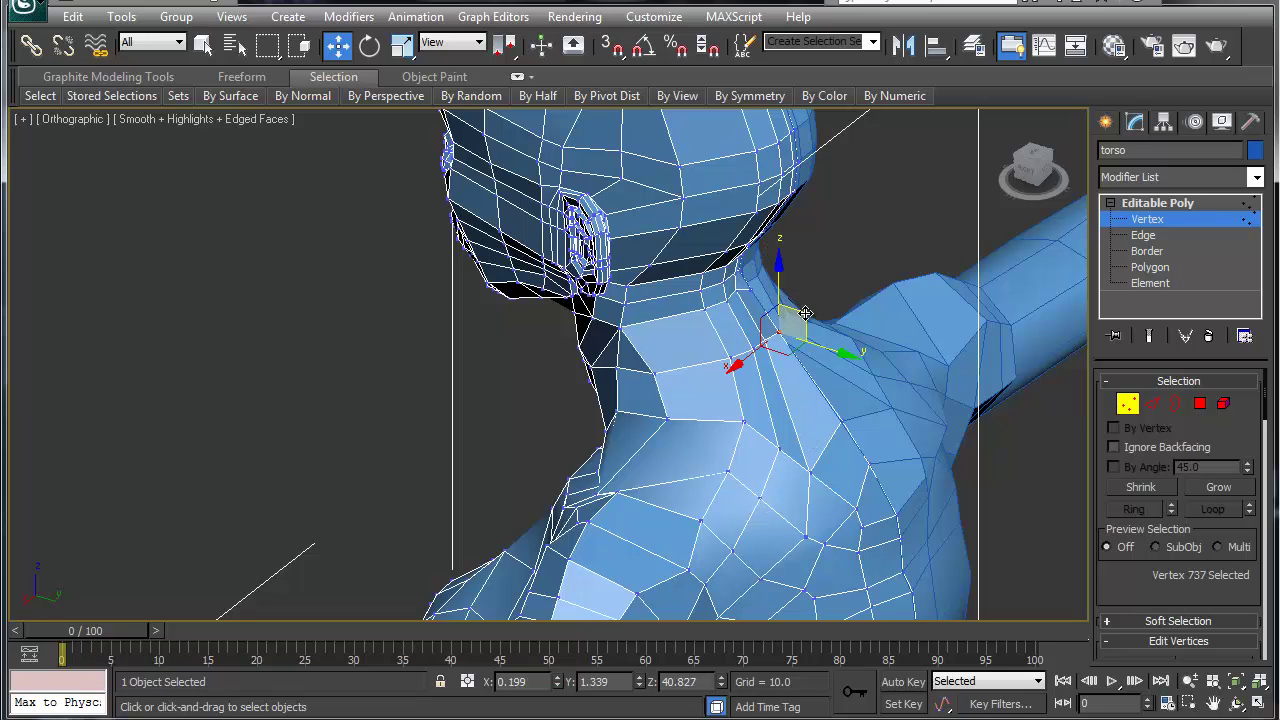
{"action": "left_click_drag", "start_coordinate": [797, 313], "coordinate": [800, 321]}
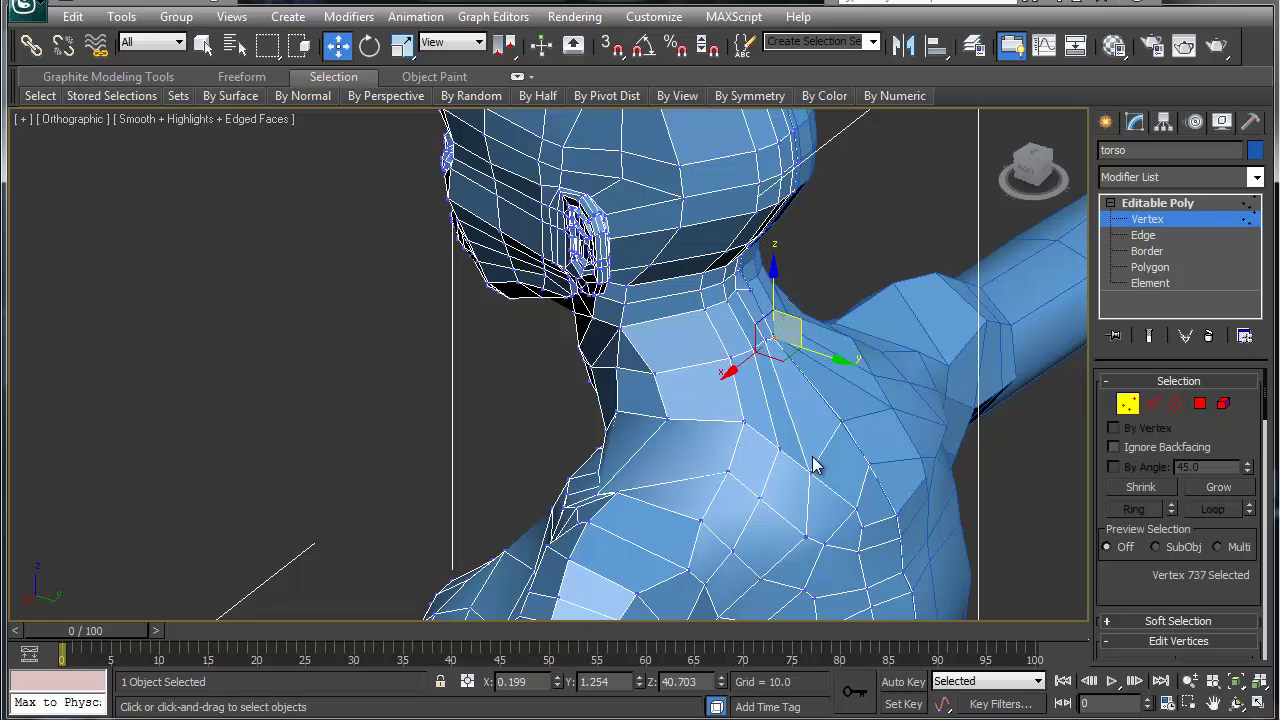
Step: Select the four vertices at the side of the lower neck, and move the neck-to-shoulder vertex inward and slightly down
{"action": "scroll", "coordinate": [657, 318], "scroll_direction": "down", "scroll_amount": 3}
{"action": "middle_click_drag", "start_coordinate": [645, 497], "coordinate": [531, 416], "text": "alt"}
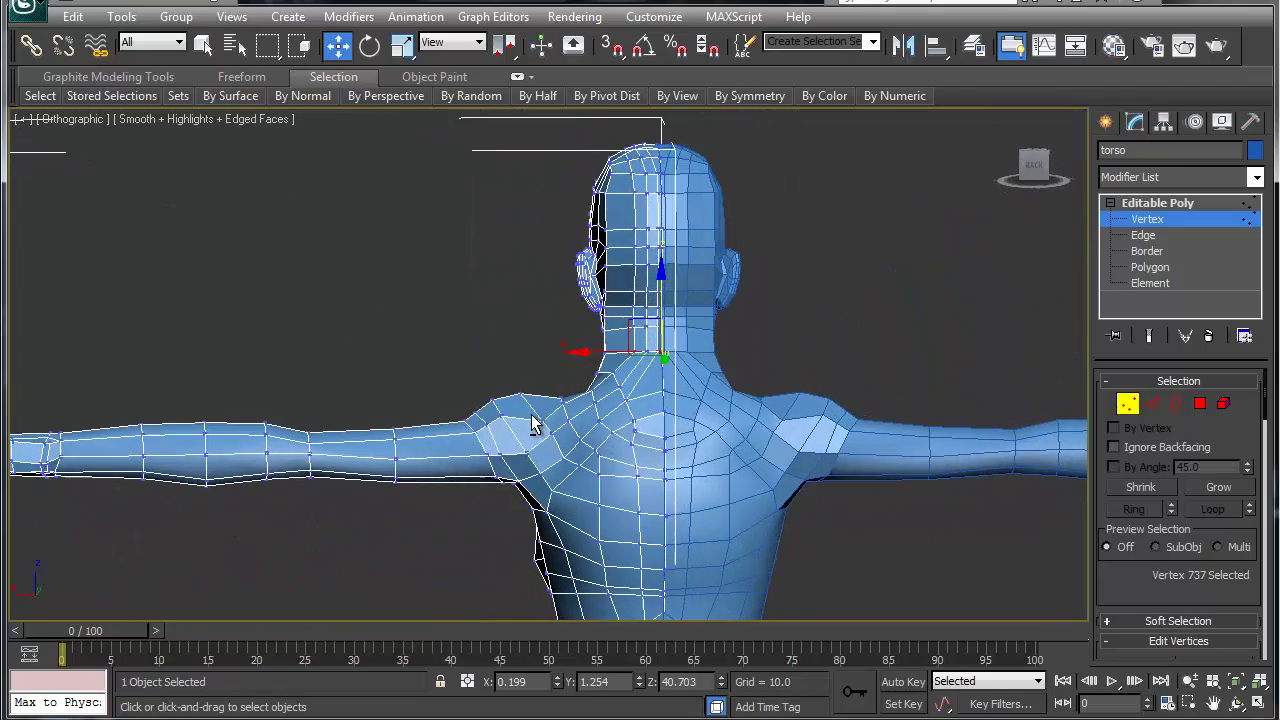
{"action": "left_click", "coordinate": [600, 542]}
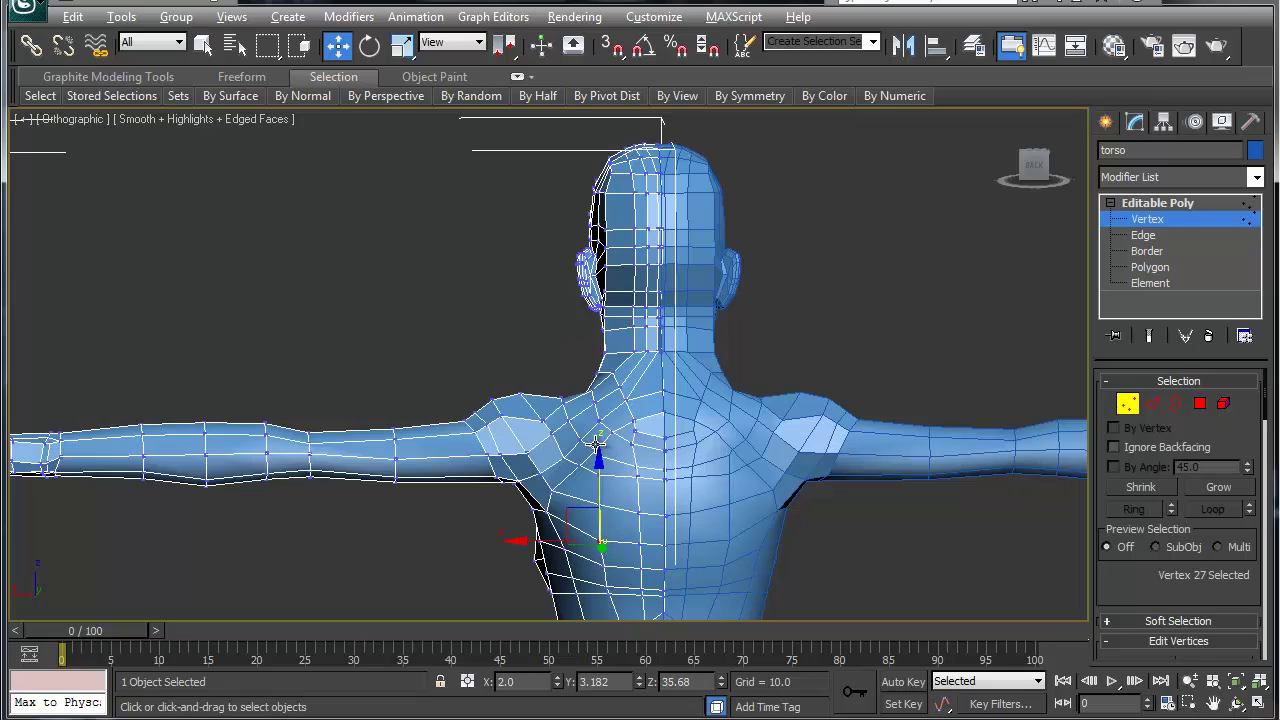
{"action": "mouse_move", "coordinate": [597, 443]}
{"action": "middle_mouse_down", "text": "alt"}
{"action": "mouse_move", "coordinate": [677, 457]}
{"action": "mouse_move", "coordinate": [608, 457]}
{"action": "middle_mouse_up", "text": "alt"}
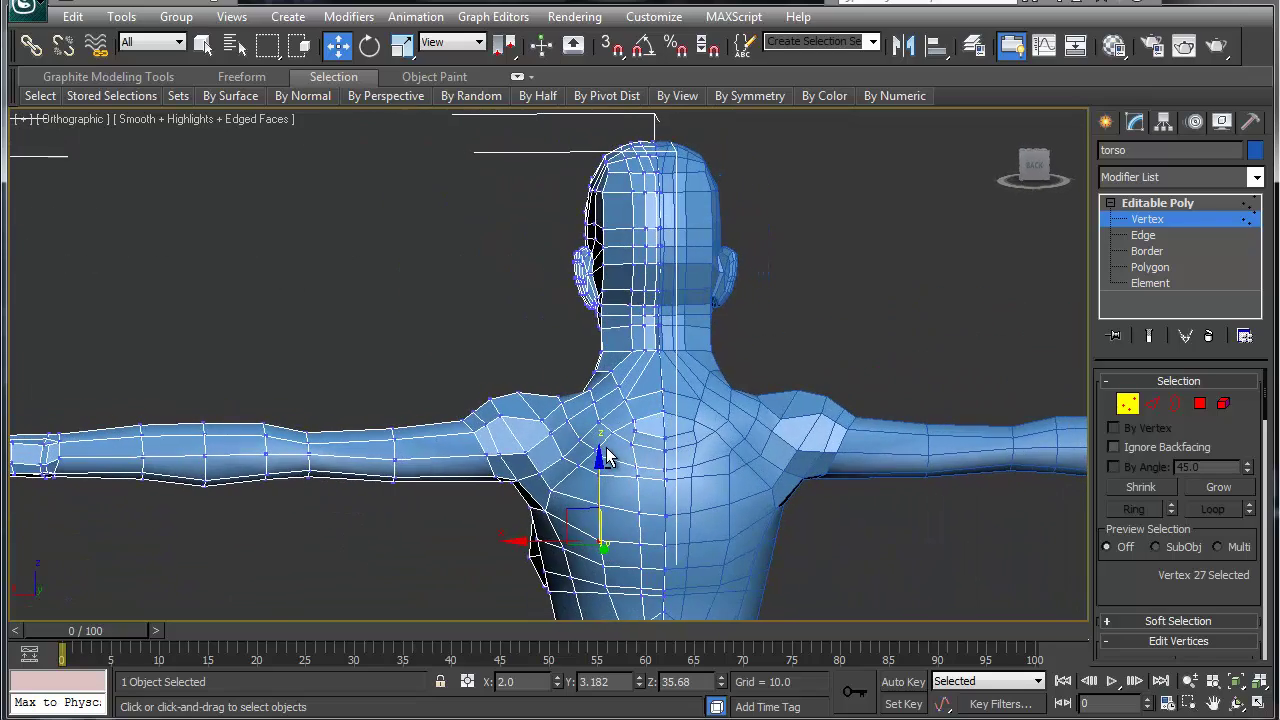
{"action": "left_click_drag", "start_coordinate": [613, 364], "coordinate": [612, 364]}
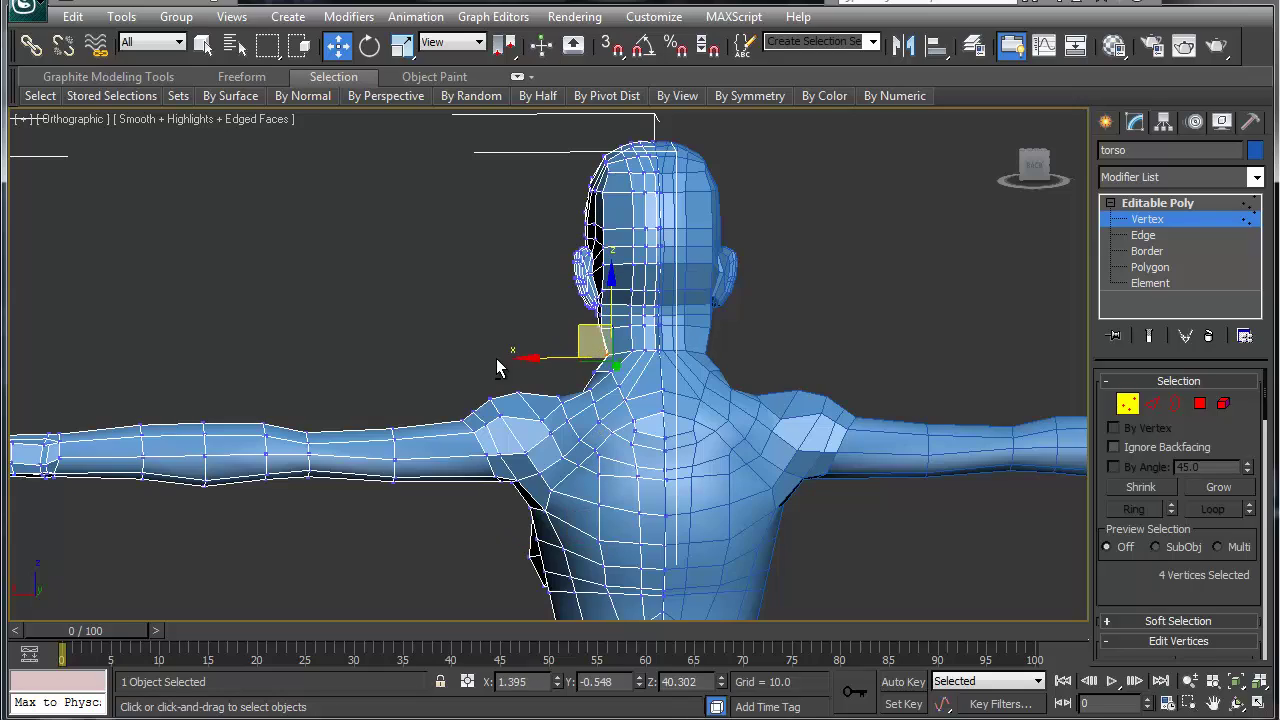
{"action": "middle_click_drag", "start_coordinate": [572, 354], "coordinate": [703, 351], "text": "alt"}
{"action": "middle_click_drag", "start_coordinate": [746, 346], "coordinate": [624, 392], "text": "alt"}
{"action": "left_click", "coordinate": [625, 392]}
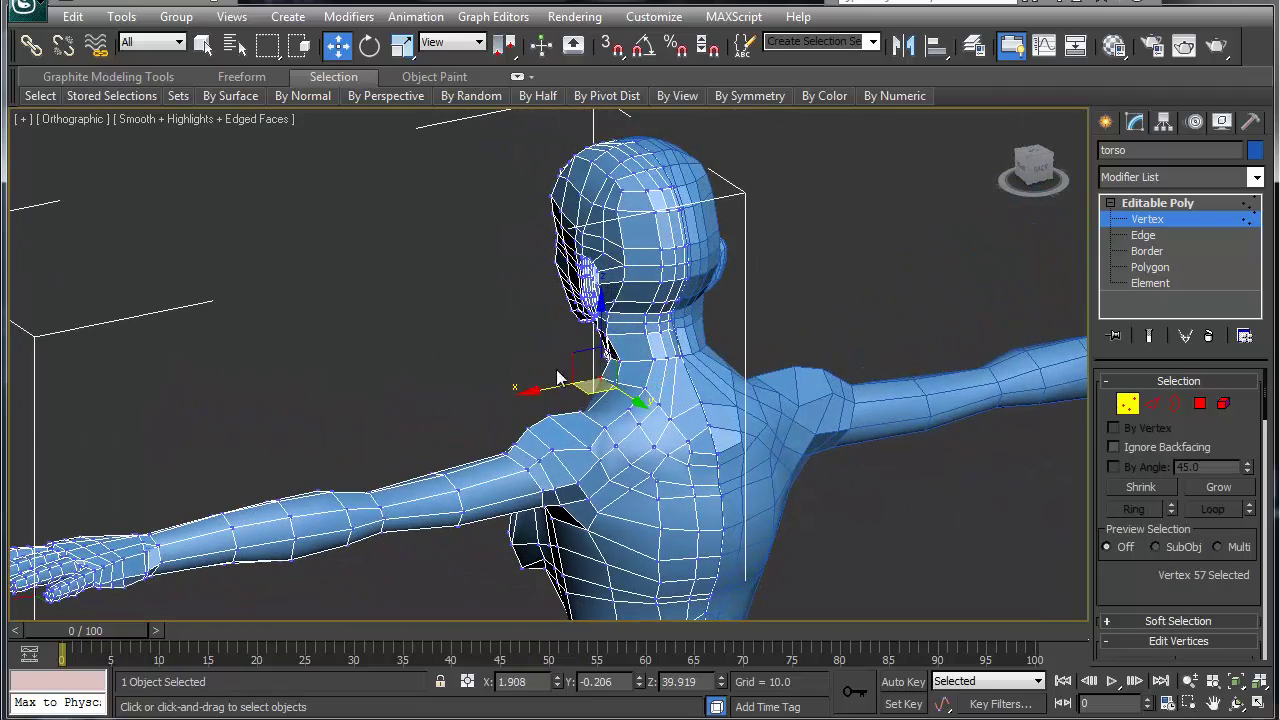
{"action": "left_click_drag", "start_coordinate": [578, 355], "coordinate": [591, 361]}
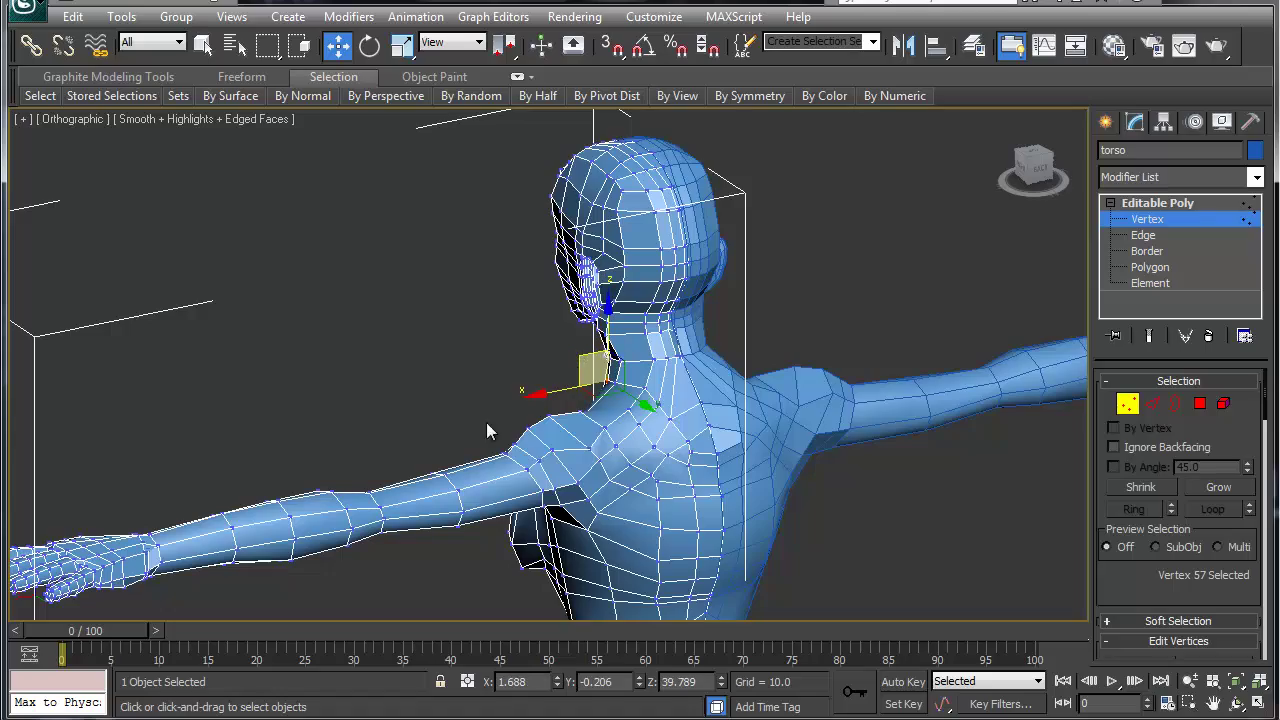
{"action": "middle_click_drag", "start_coordinate": [416, 481], "coordinate": [563, 423], "text": "alt"}
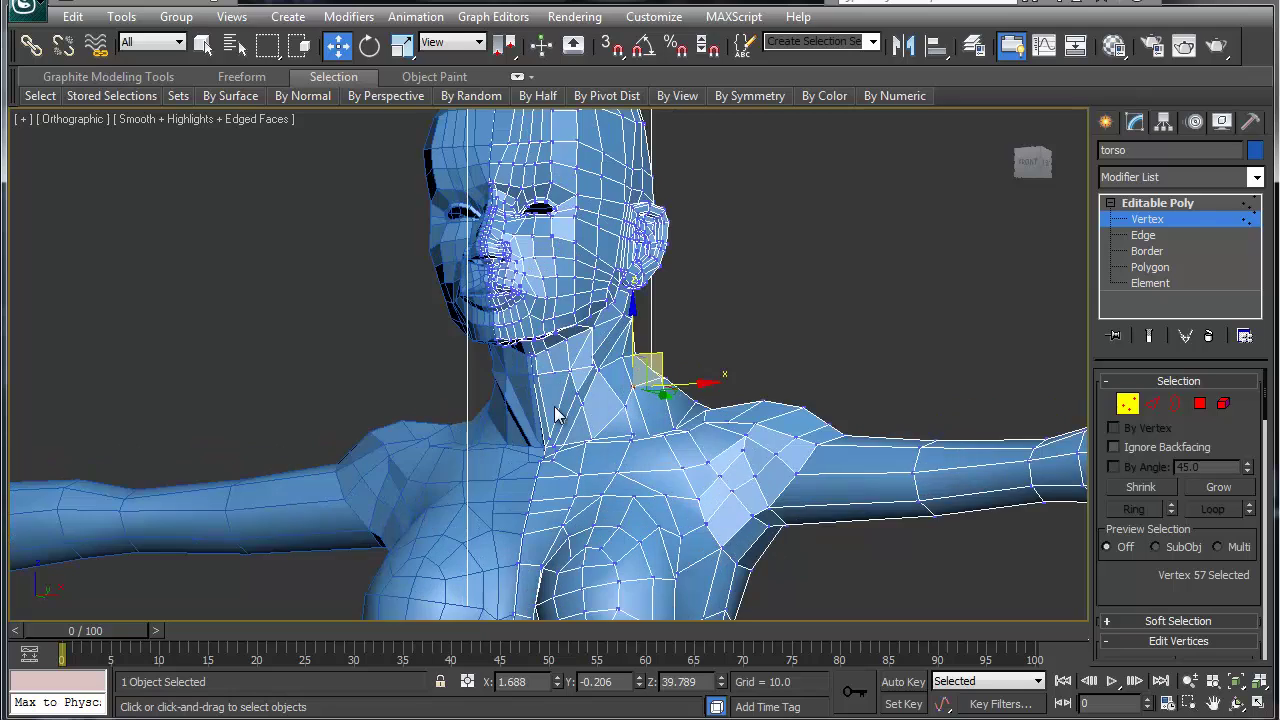
Step: Leave vertex editing on the torso and turn off the edged-faces display to show the whole figure in plain shading
{"action": "scroll", "coordinate": [557, 415], "scroll_direction": "down", "scroll_amount": 5}
{"action": "scroll", "coordinate": [592, 478], "scroll_direction": "down", "scroll_amount": 3}
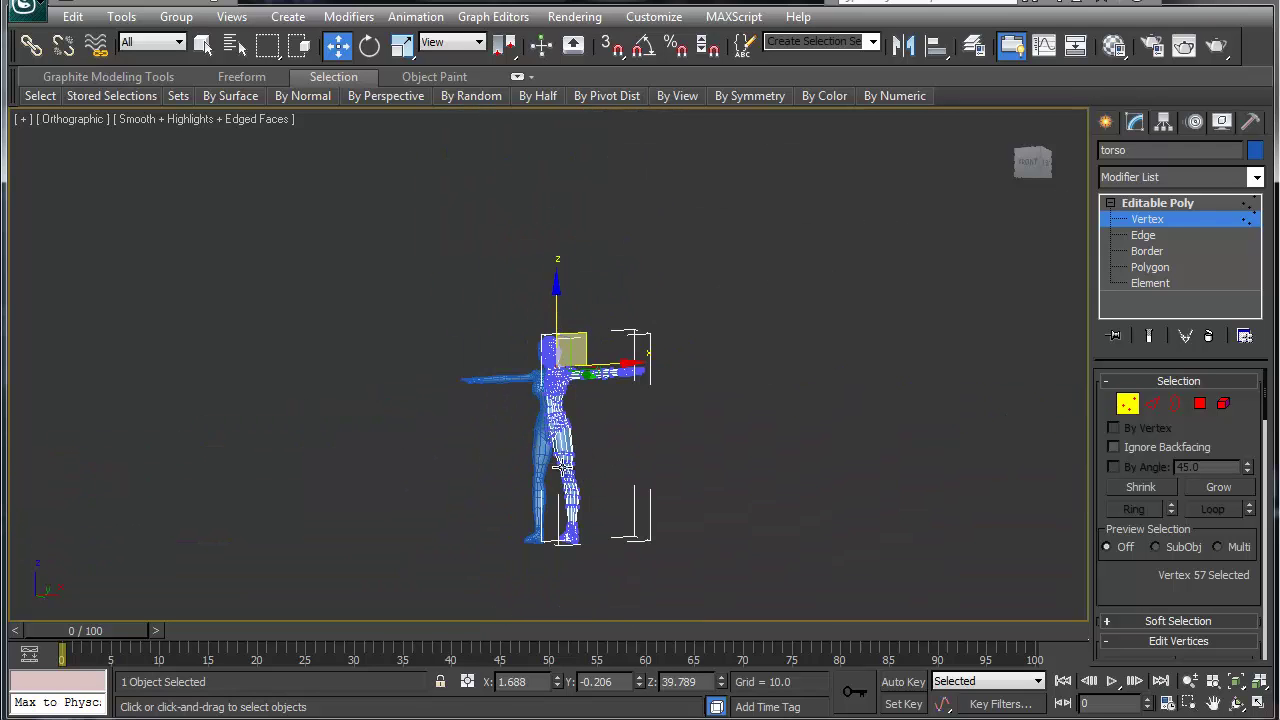
{"action": "mouse_move", "coordinate": [567, 482]}
{"action": "middle_mouse_down", "text": "alt"}
{"action": "mouse_move", "coordinate": [573, 514]}
{"action": "mouse_move", "coordinate": [626, 506]}
{"action": "mouse_move", "coordinate": [571, 505]}
{"action": "middle_mouse_up", "text": "alt"}
{"action": "middle_click_drag", "start_coordinate": [669, 400], "coordinate": [615, 409], "text": "alt"}
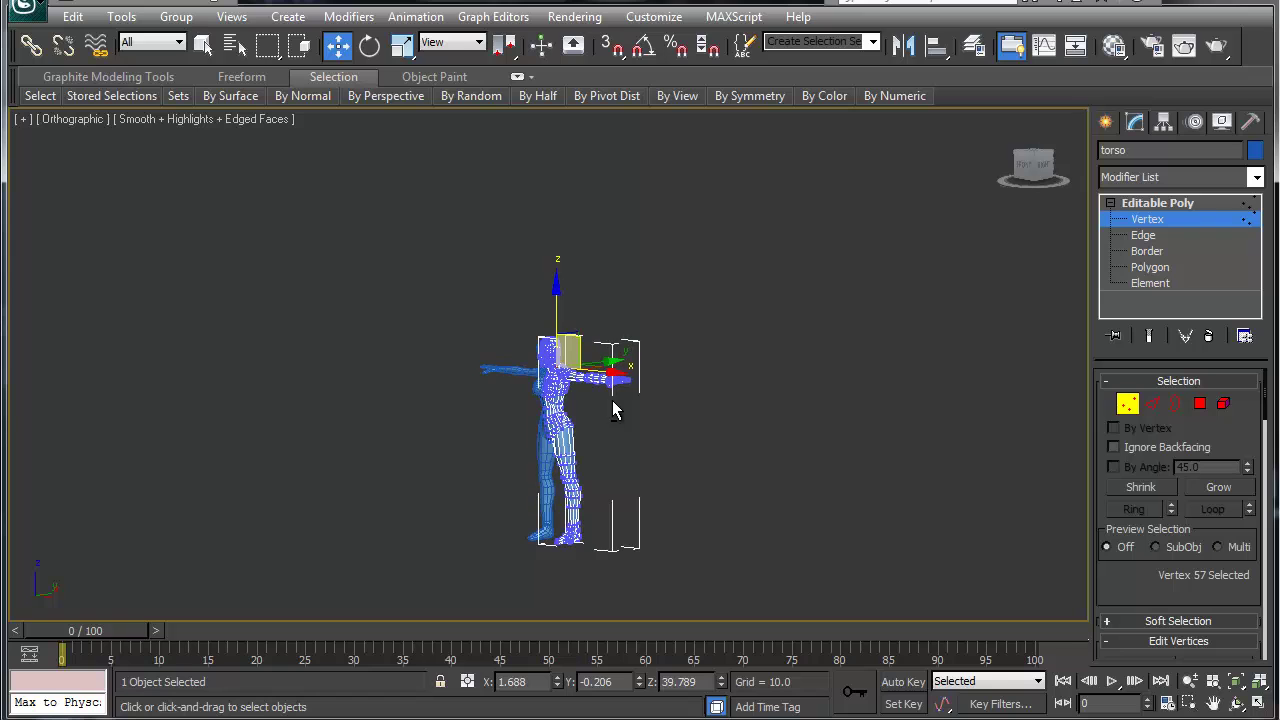
{"action": "scroll", "coordinate": [610, 400], "scroll_direction": "up", "scroll_amount": 5}
{"action": "middle_click_drag", "start_coordinate": [604, 474], "coordinate": [577, 346]}
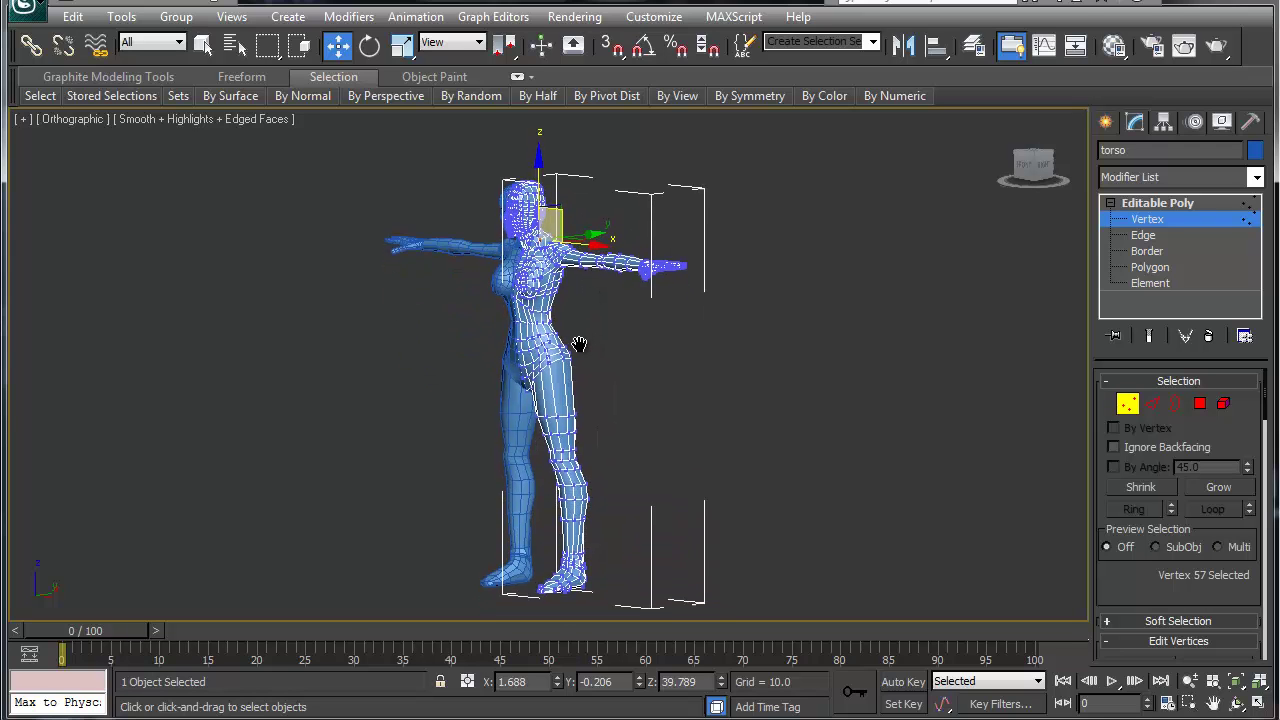
{"action": "mouse_move", "coordinate": [546, 448]}
{"action": "middle_mouse_down", "text": "alt"}
{"action": "mouse_move", "coordinate": [646, 437]}
{"action": "mouse_move", "coordinate": [485, 438]}
{"action": "mouse_move", "coordinate": [559, 429]}
{"action": "middle_mouse_up", "text": "alt"}
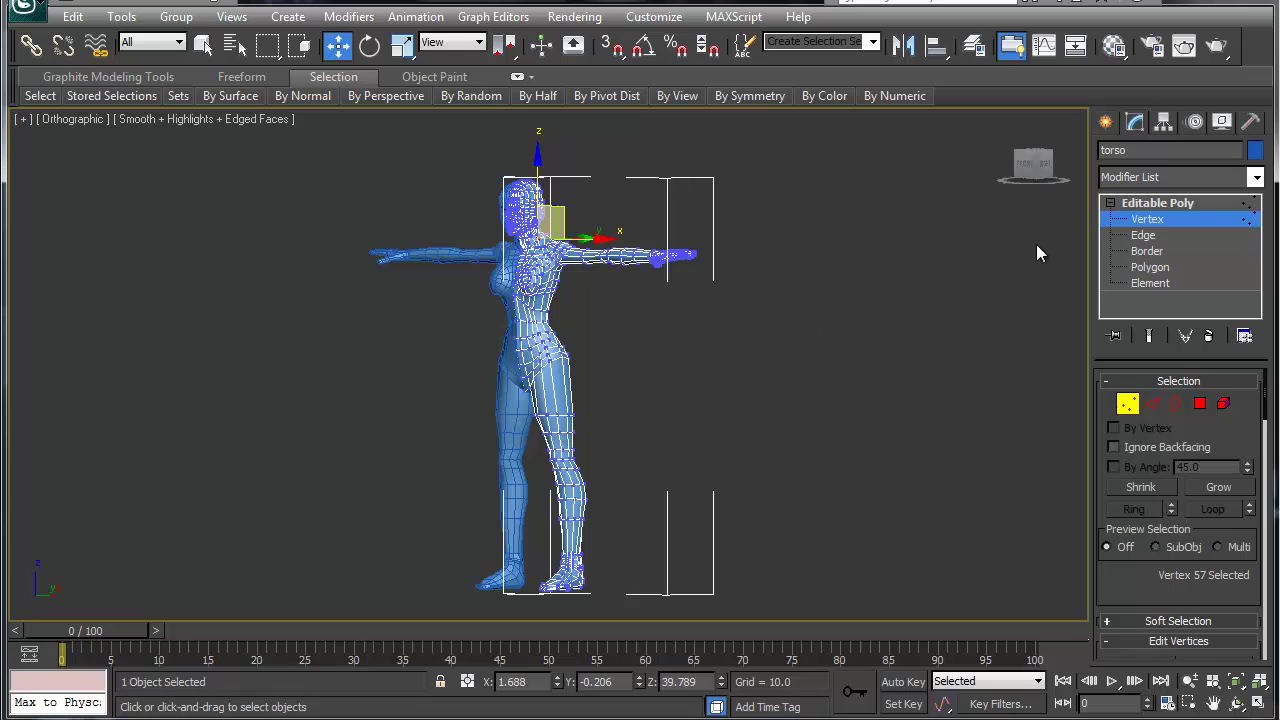
{"action": "left_click", "coordinate": [1155, 203]}
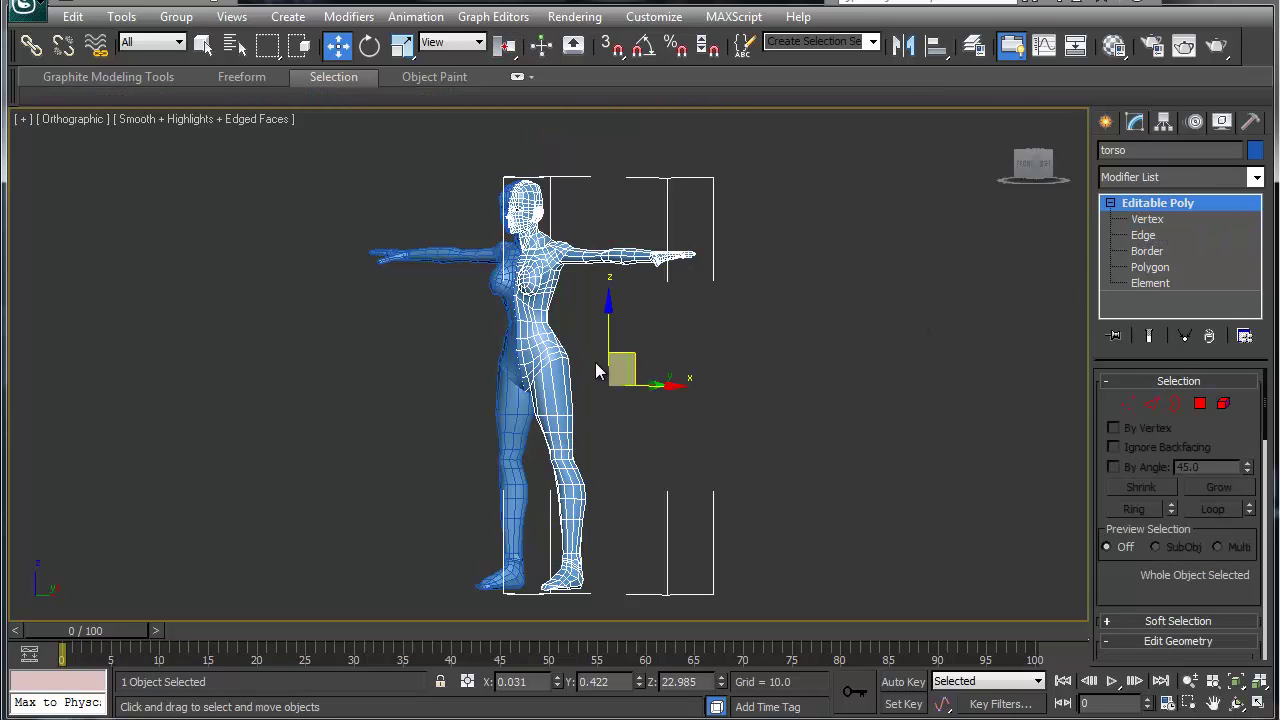
{"action": "key", "text": "F4"}
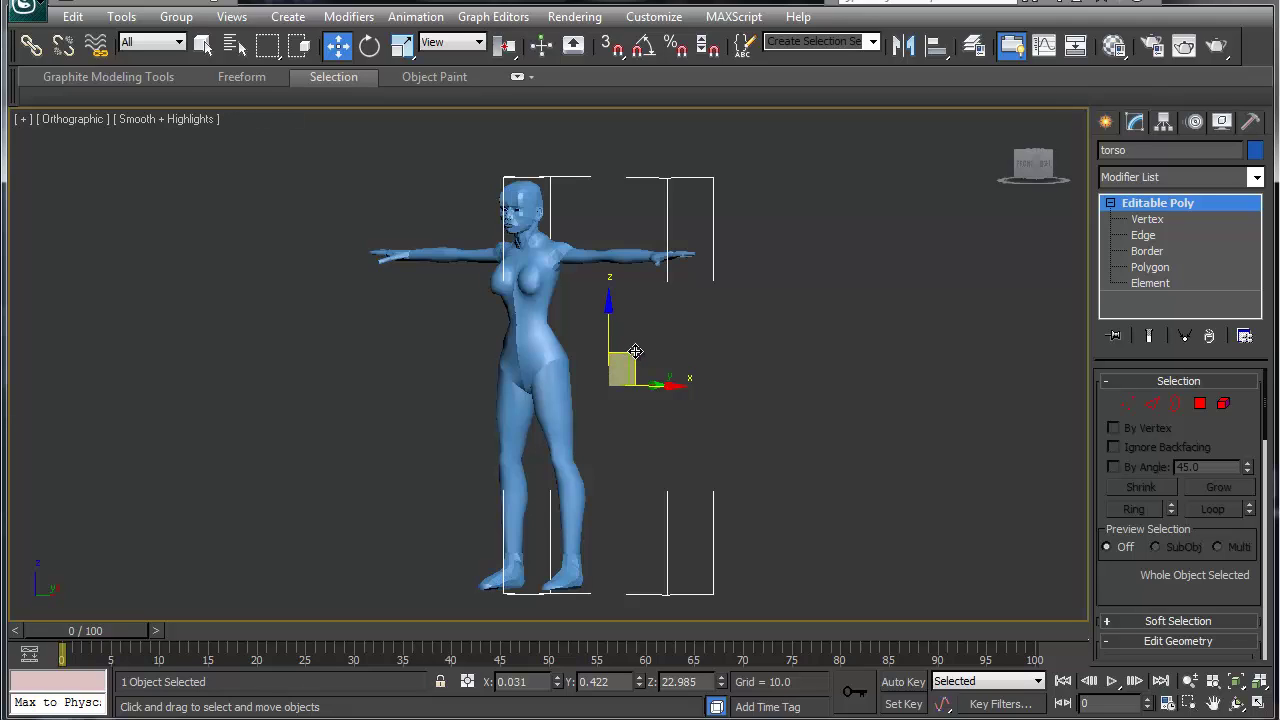
{"action": "middle_click_drag", "start_coordinate": [580, 382], "coordinate": [584, 382], "text": "alt"}
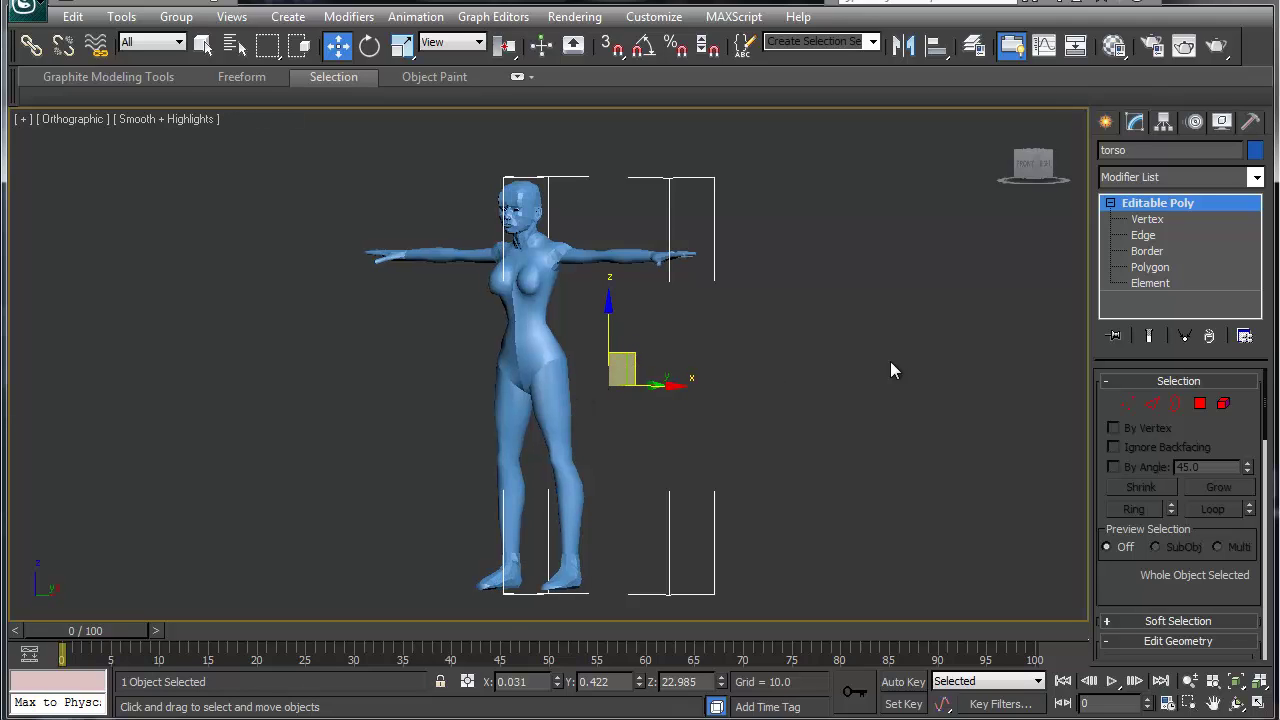
Step: Select the whole body half as an element, apply Auto Smooth with a threshold of 180, and deselect it
{"action": "left_click", "coordinate": [1150, 283]}
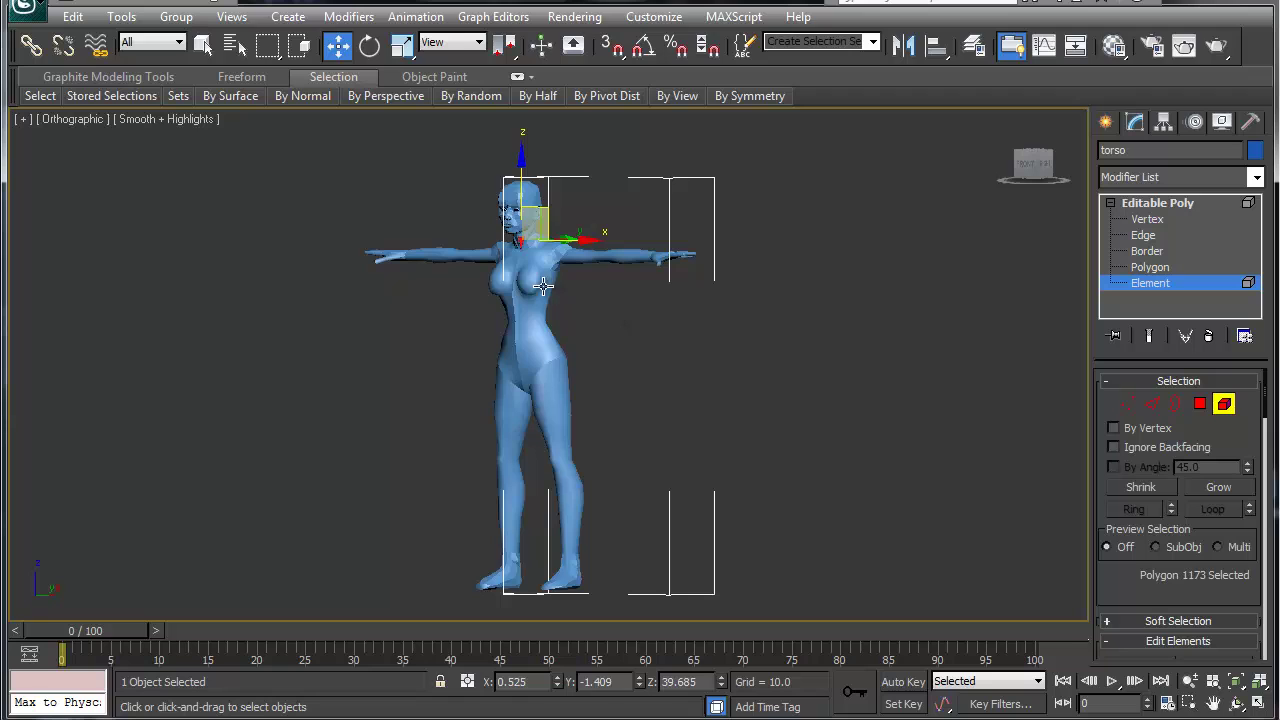
{"action": "left_click", "coordinate": [541, 287]}
{"action": "scroll", "coordinate": [1142, 559], "scroll_direction": "down", "scroll_amount": 10}
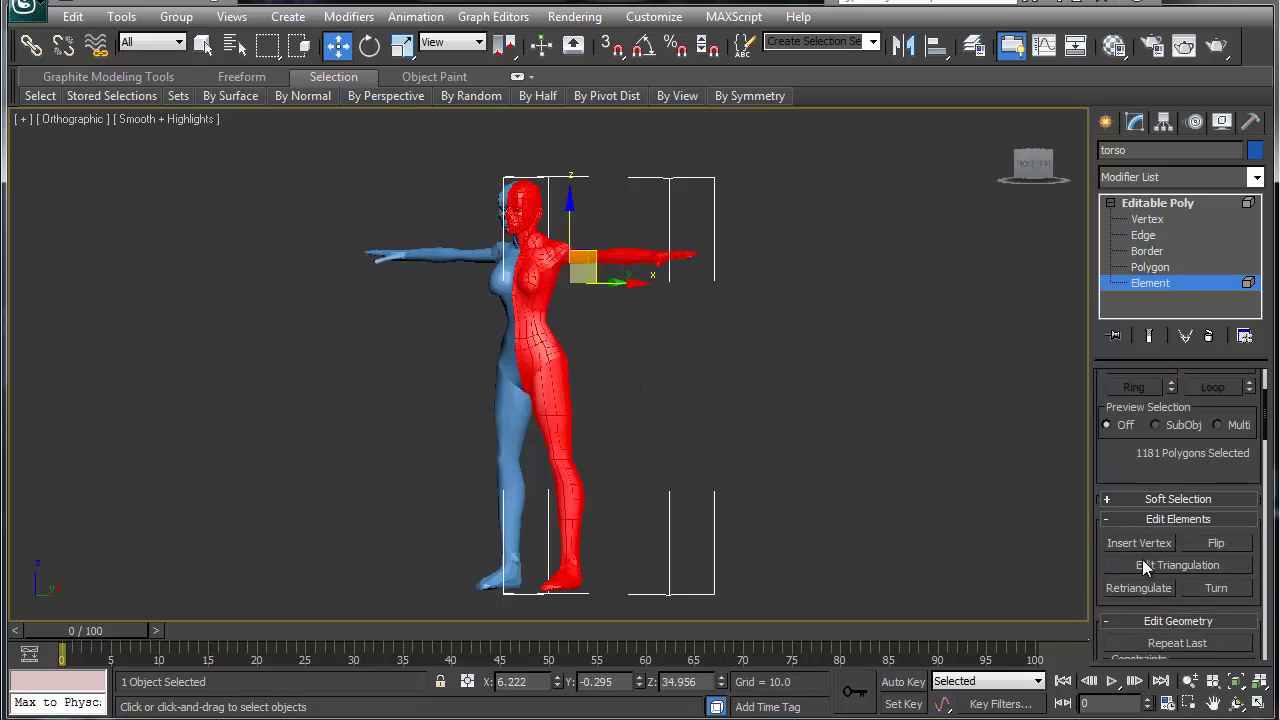
{"action": "scroll", "coordinate": [1147, 580], "scroll_direction": "down", "scroll_amount": 10}
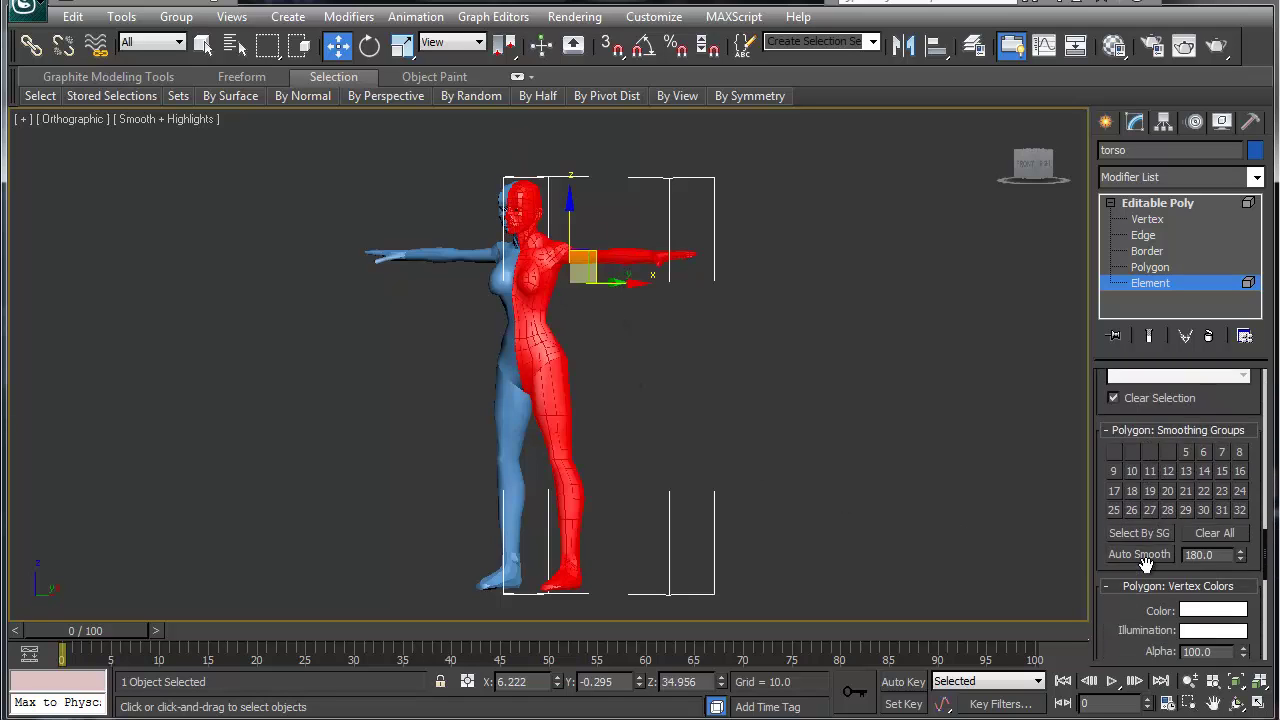
{"action": "scroll", "coordinate": [1218, 534], "scroll_direction": "up", "scroll_amount": 1}
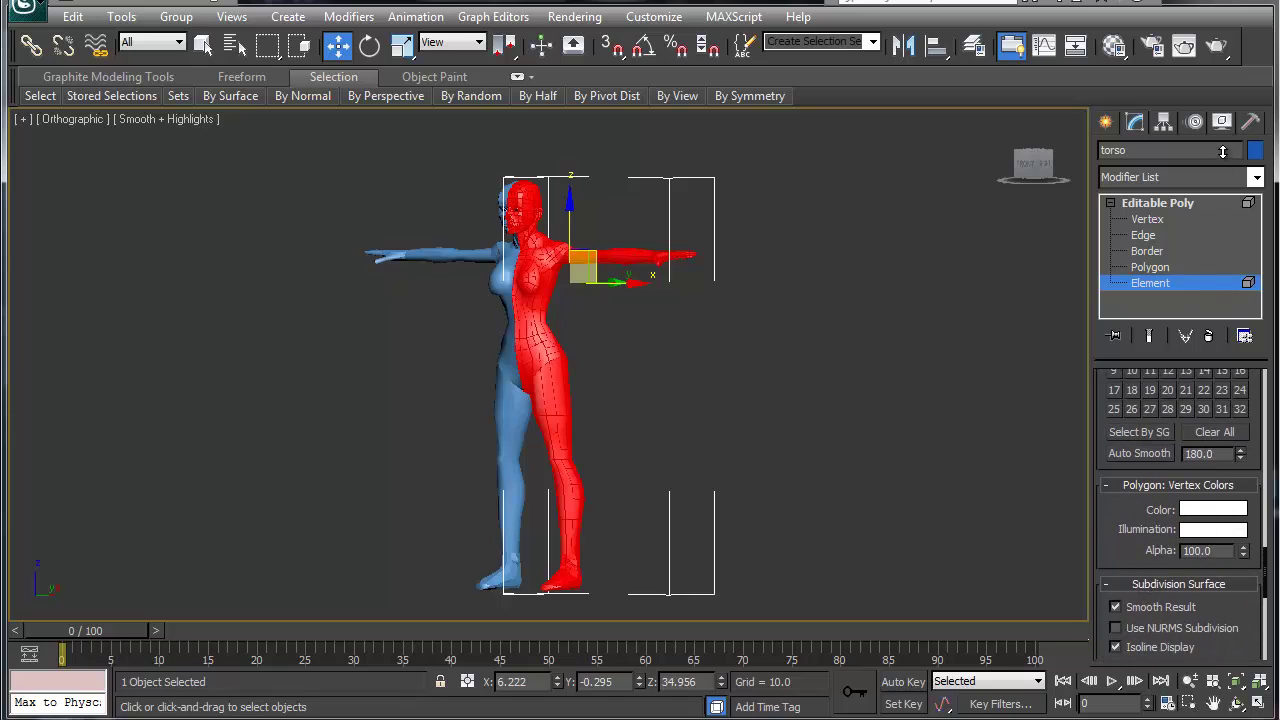
{"action": "left_click", "coordinate": [1135, 453]}
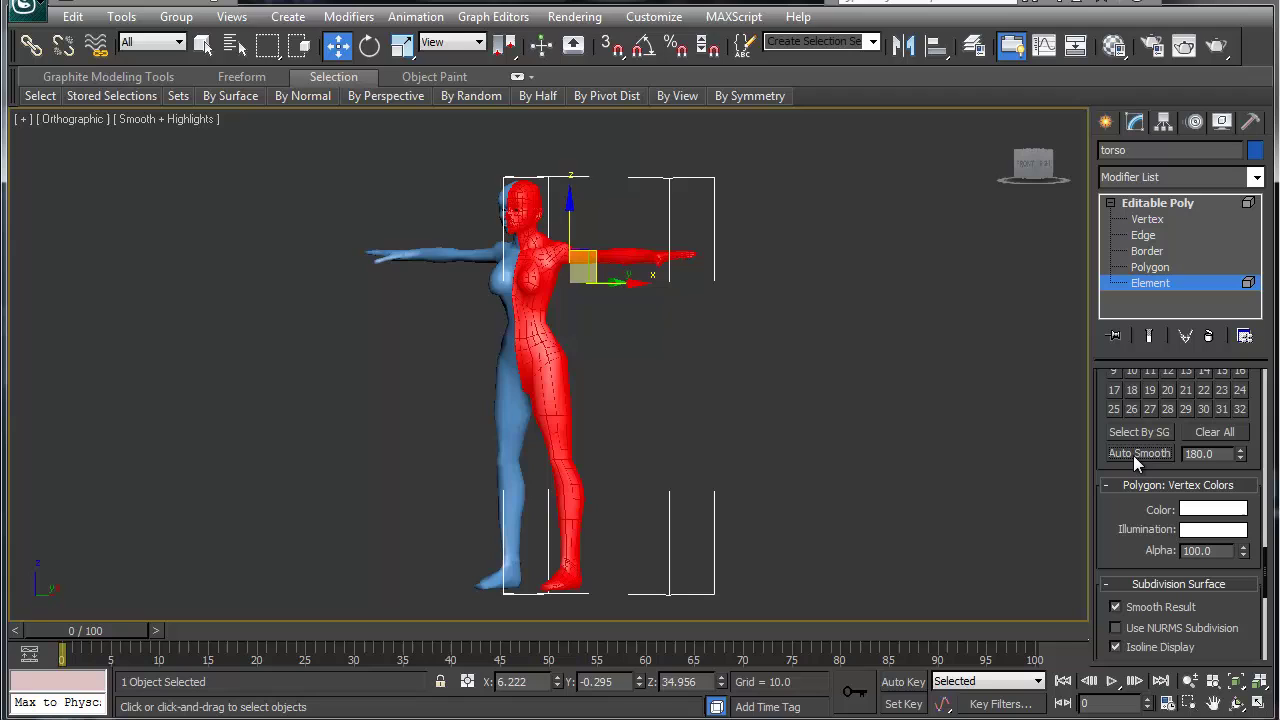
{"action": "left_click", "coordinate": [707, 394]}
Step: Examine the smoothed shading on the face, neck and chest up close, and check the full figure's proportions
{"action": "middle_click_drag", "start_coordinate": [583, 417], "coordinate": [649, 415], "text": "alt"}
{"action": "scroll", "coordinate": [512, 308], "scroll_direction": "up", "scroll_amount": 4}
{"action": "middle_click_drag", "start_coordinate": [512, 308], "coordinate": [617, 509]}
{"action": "scroll", "coordinate": [604, 398], "scroll_direction": "up", "scroll_amount": 4}
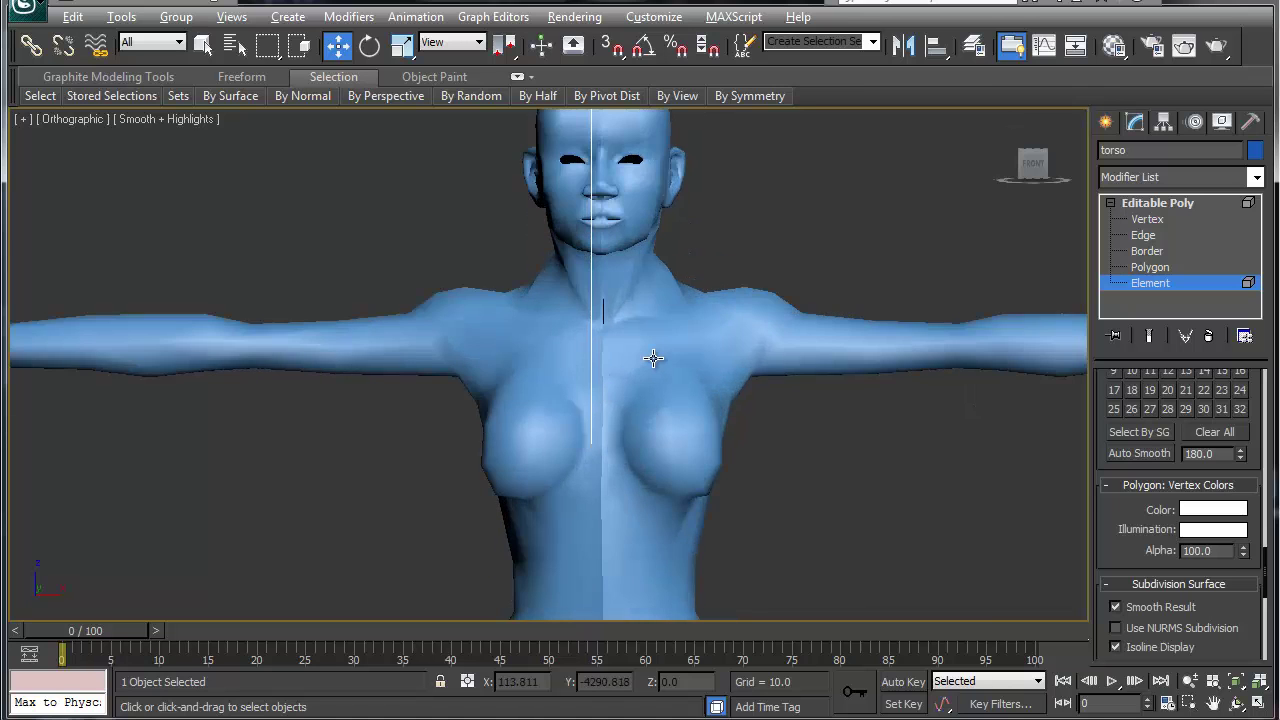
{"action": "middle_click_drag", "start_coordinate": [654, 357], "coordinate": [613, 357], "text": "alt"}
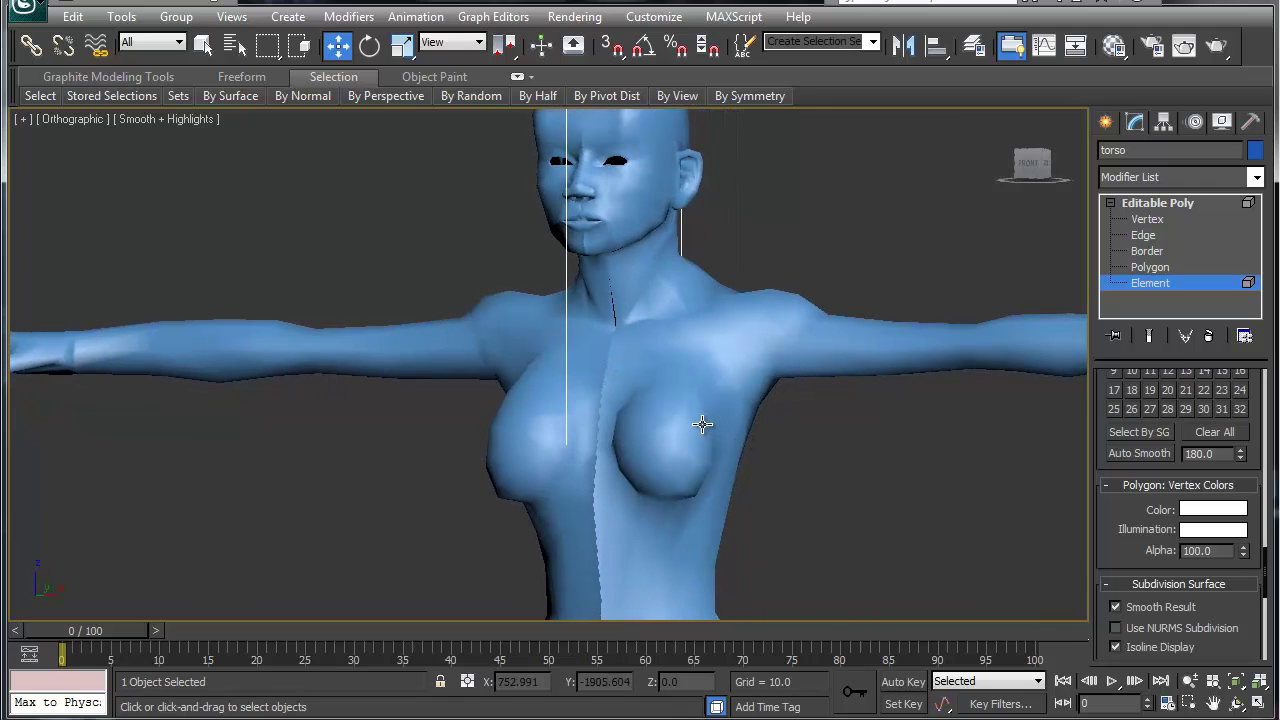
{"action": "scroll", "coordinate": [701, 423], "scroll_direction": "down", "scroll_amount": 5}
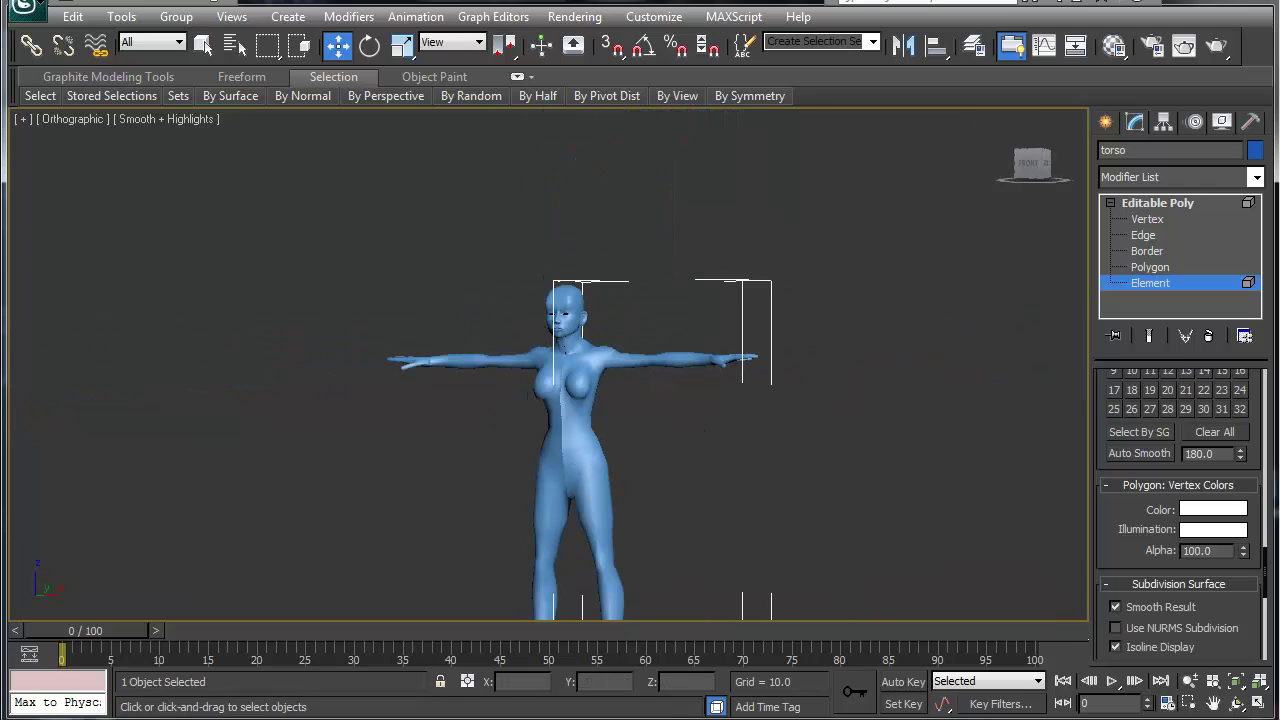
{"action": "middle_click_drag", "start_coordinate": [597, 428], "coordinate": [559, 335]}
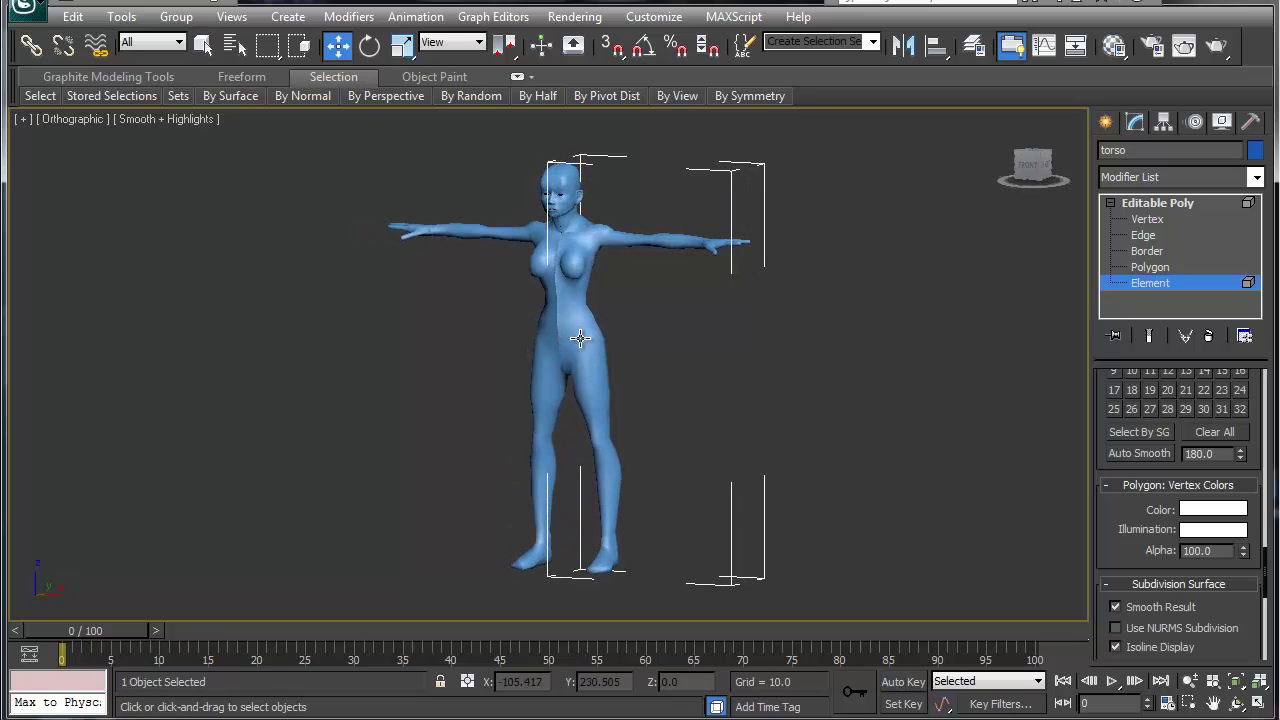